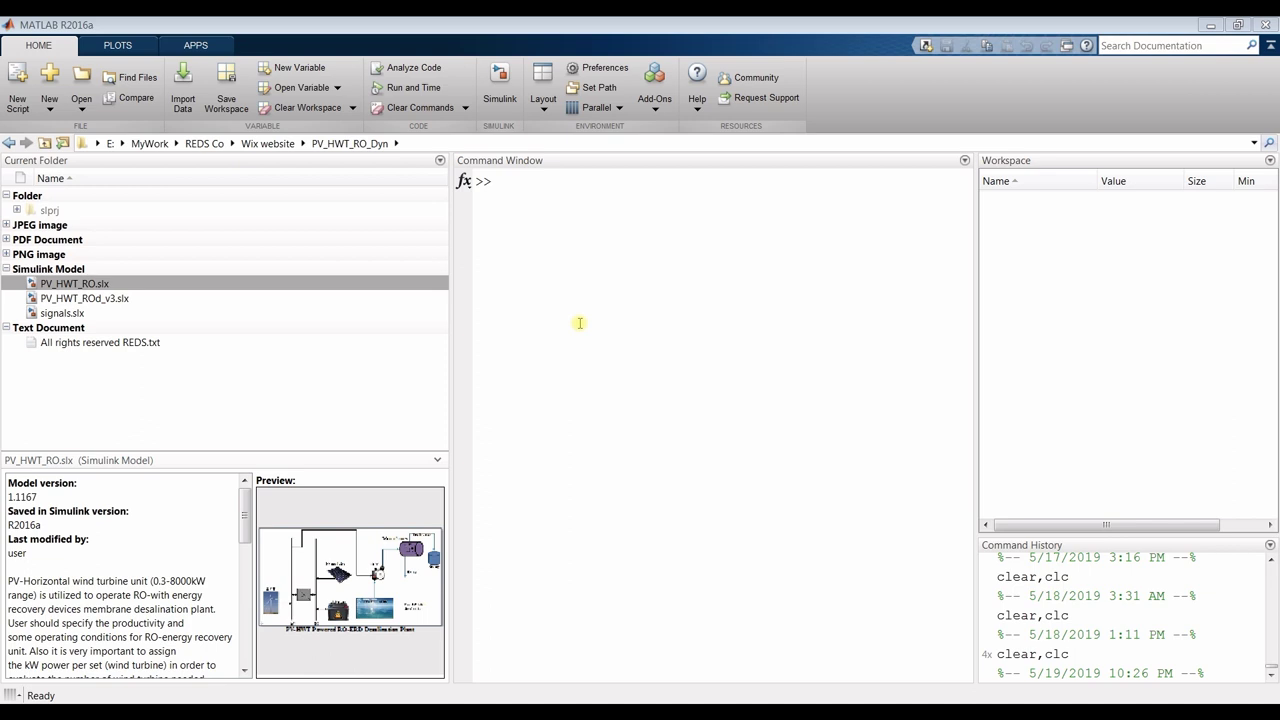
pyautogui.click(99, 143)
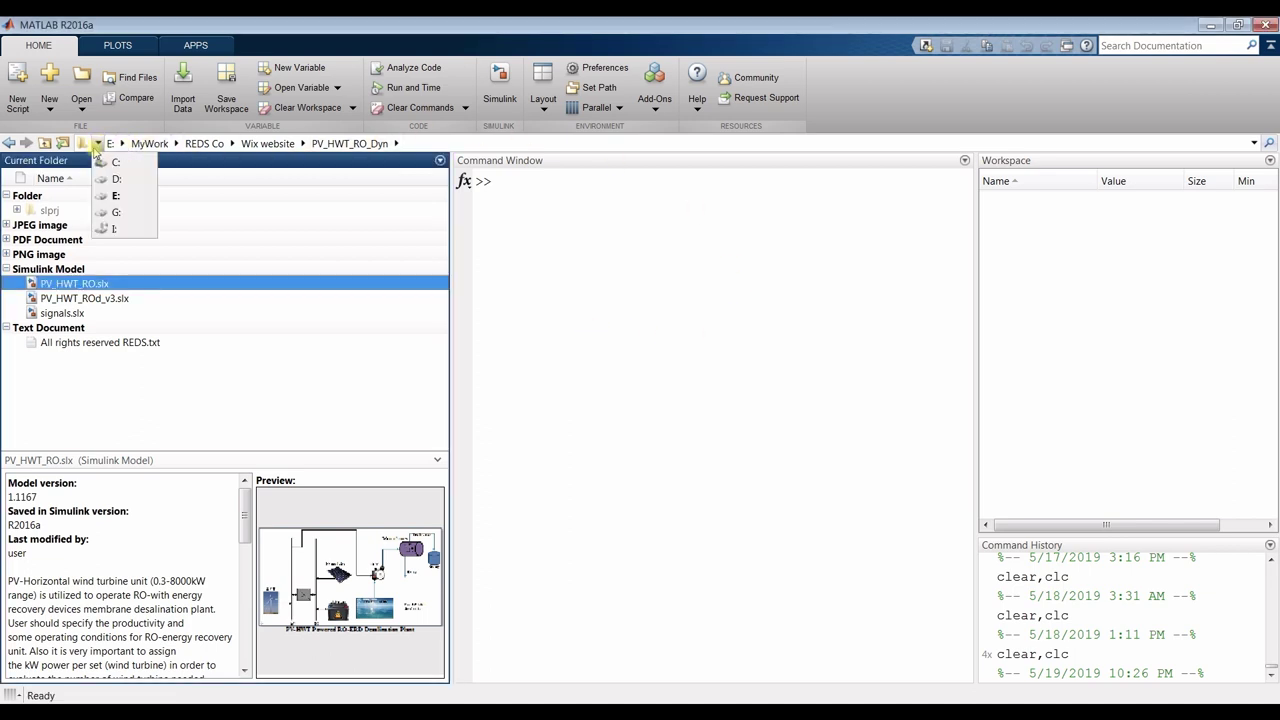
pyautogui.click(122, 144)
pyautogui.click(822, 399)
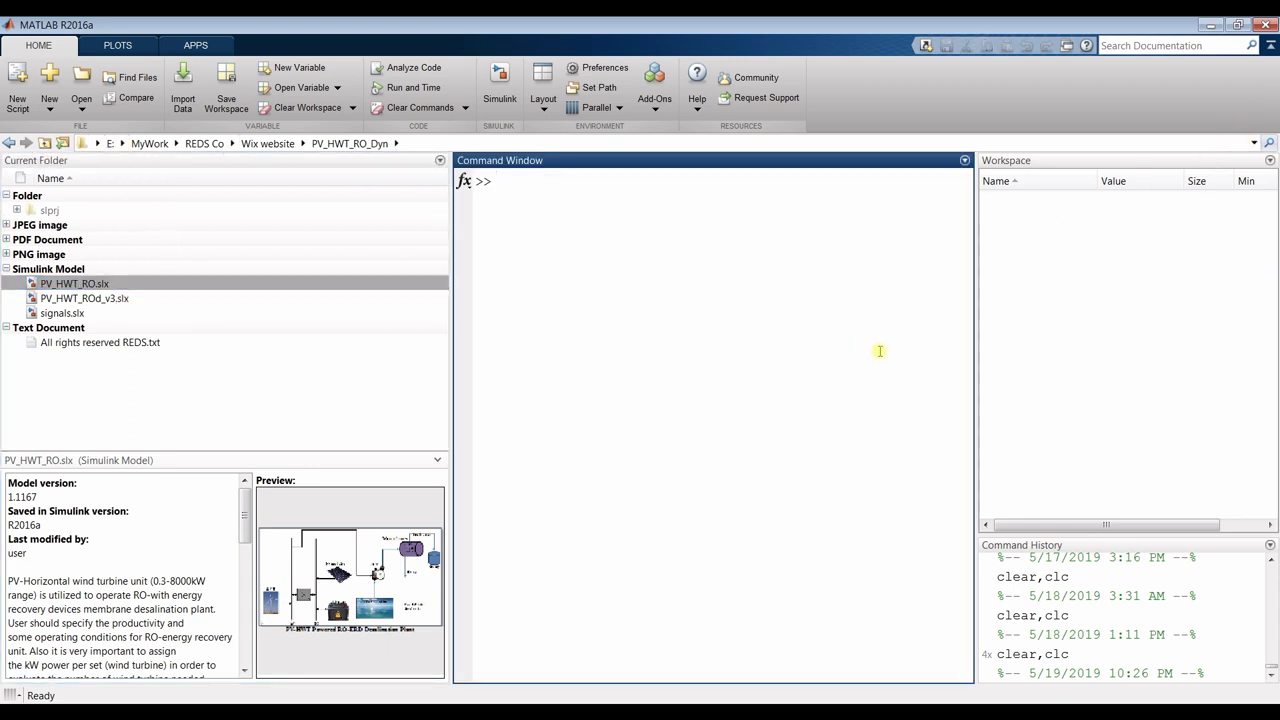
pyautogui.click(1254, 143)
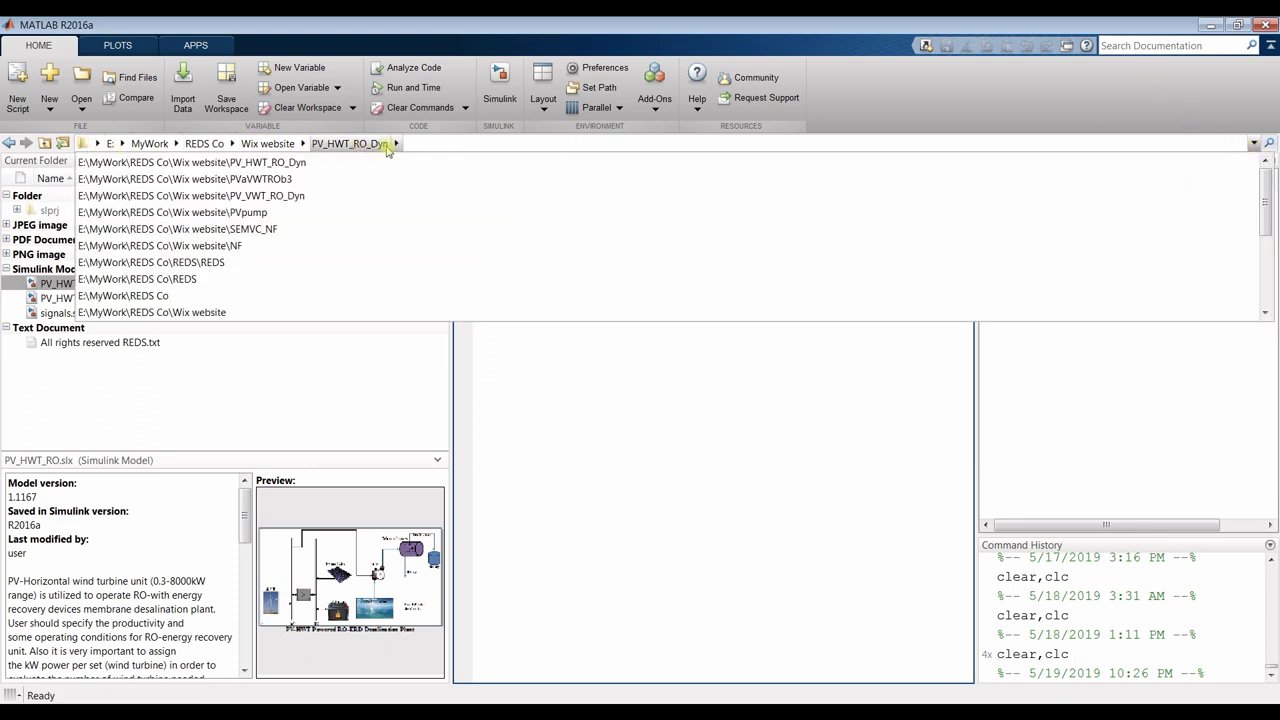
pyautogui.click(303, 144)
pyautogui.scroll(-3, 330, 220)
pyautogui.click(390, 332)
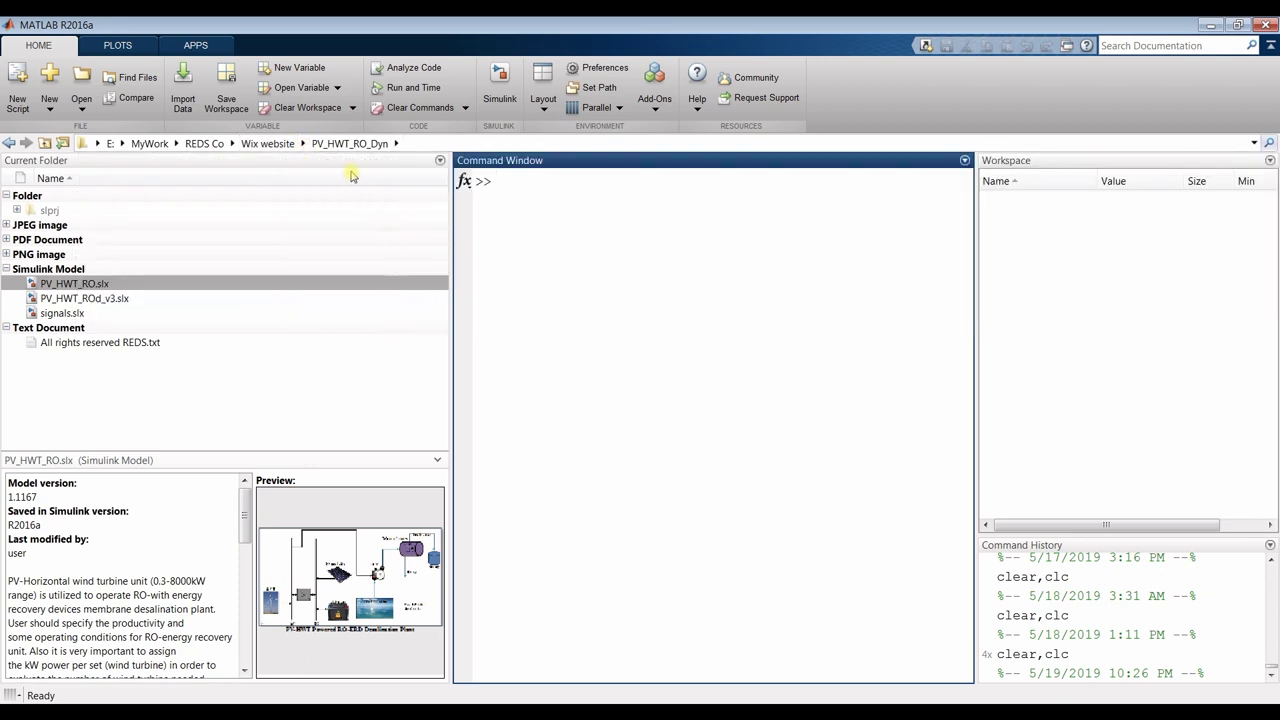
pyautogui.click(440, 161)
pyautogui.moveTo(534, 297)
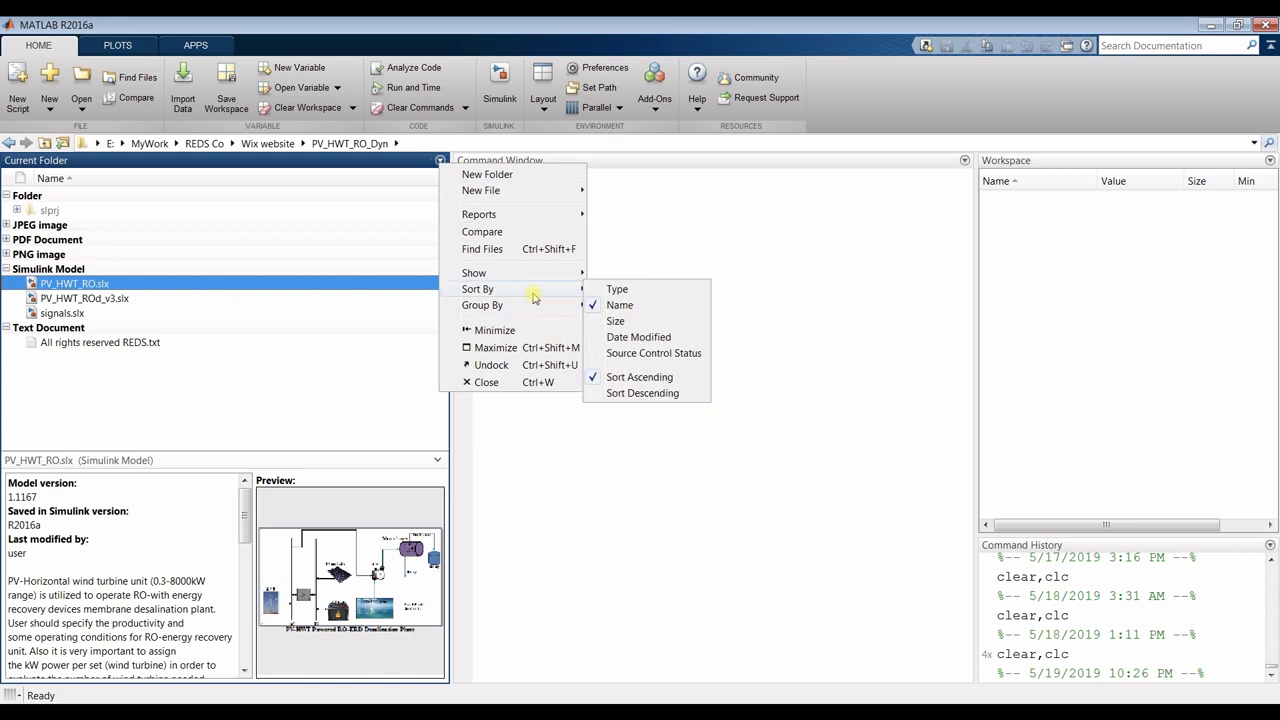
pyautogui.click(130, 381)
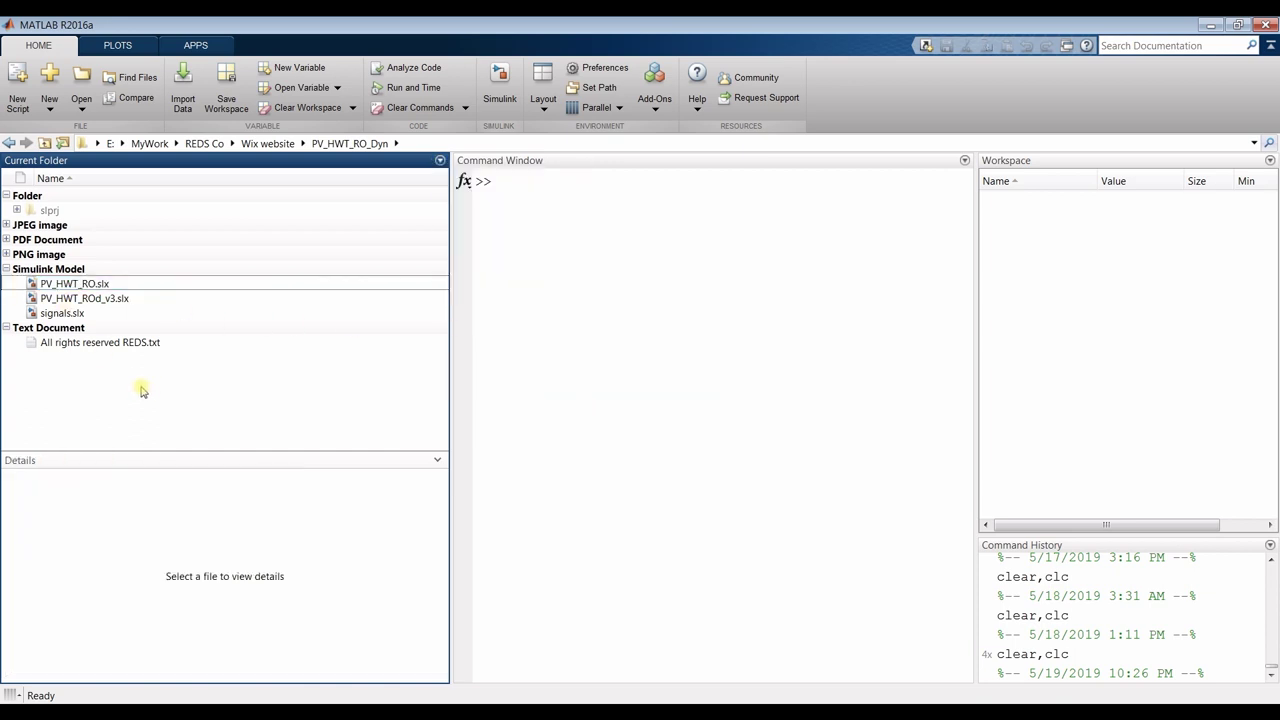
# Preview the details of the PV_HWT_RO.slx, PV_HWT_ROd_v3.slx and signals.slx models in the current folder
pyautogui.click(75, 285)
pyautogui.click(76, 298)
pyautogui.click(68, 314)
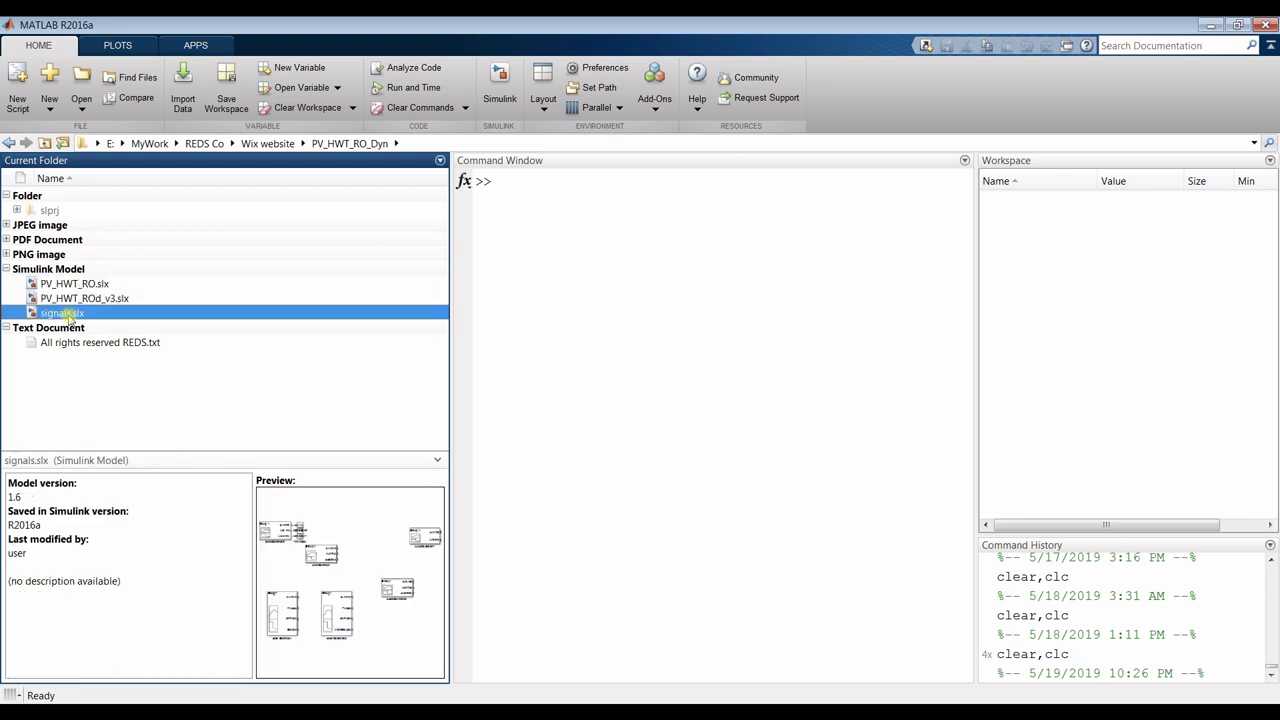
pyautogui.click(76, 285)
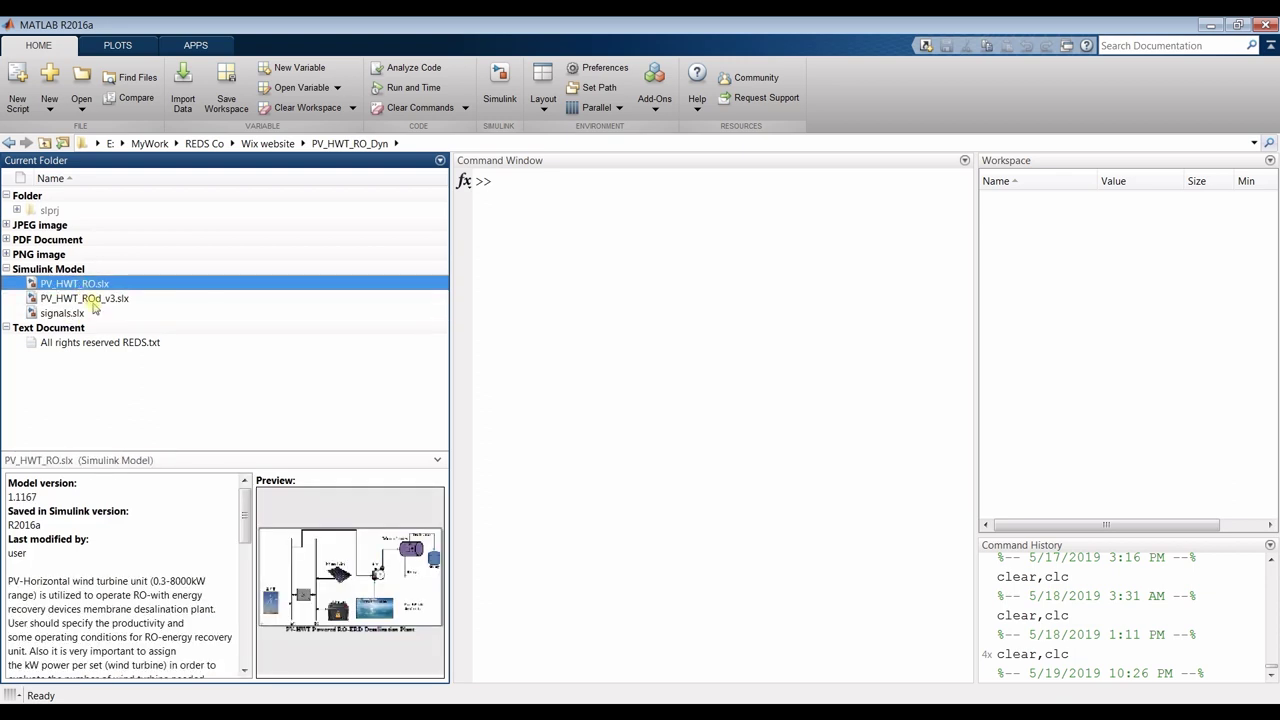
pyautogui.click(84, 298)
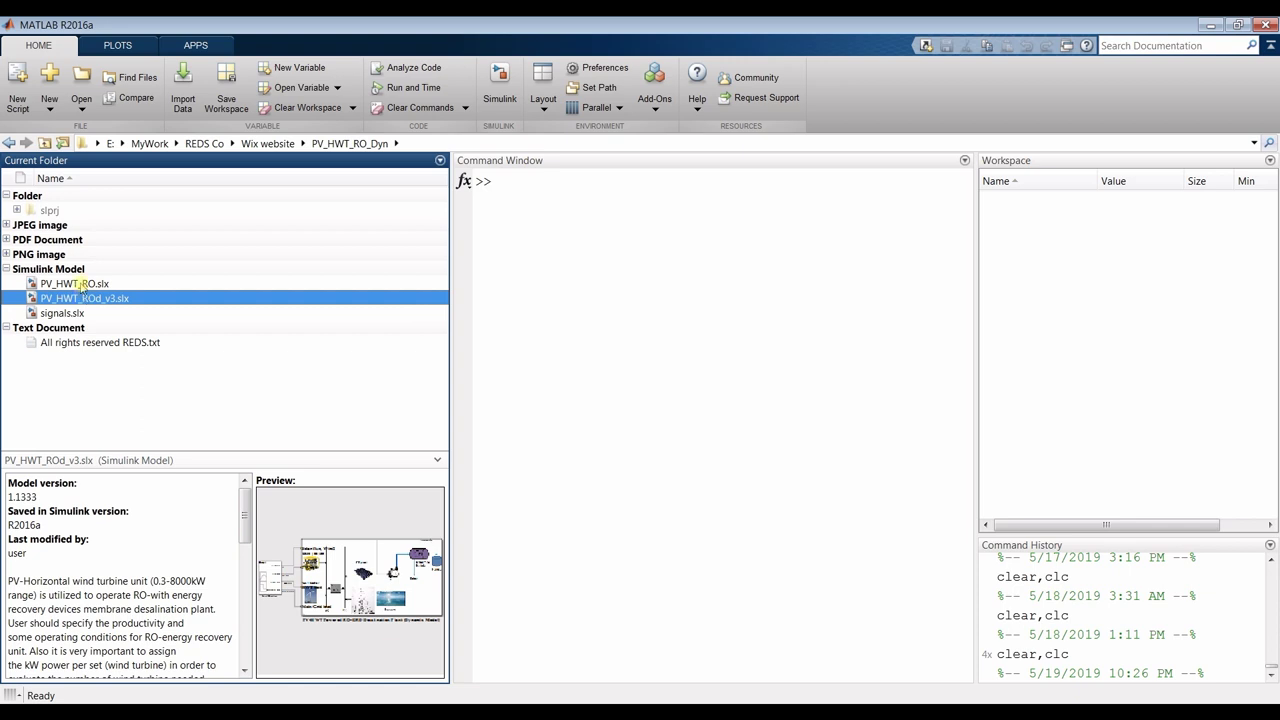
pyautogui.click(82, 285)
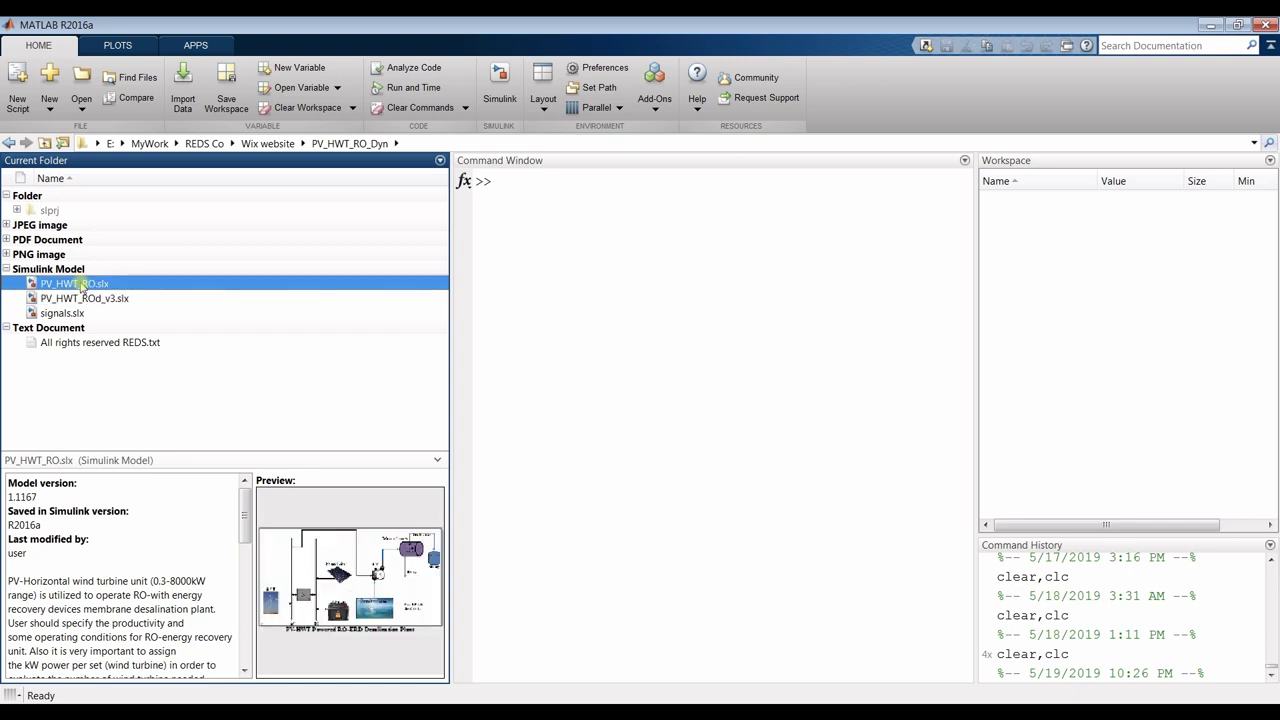
# Open the PV_HWT_RO.slx model and widen the model browser so the subsystem names are readable
pyautogui.doubleClick(82, 285)
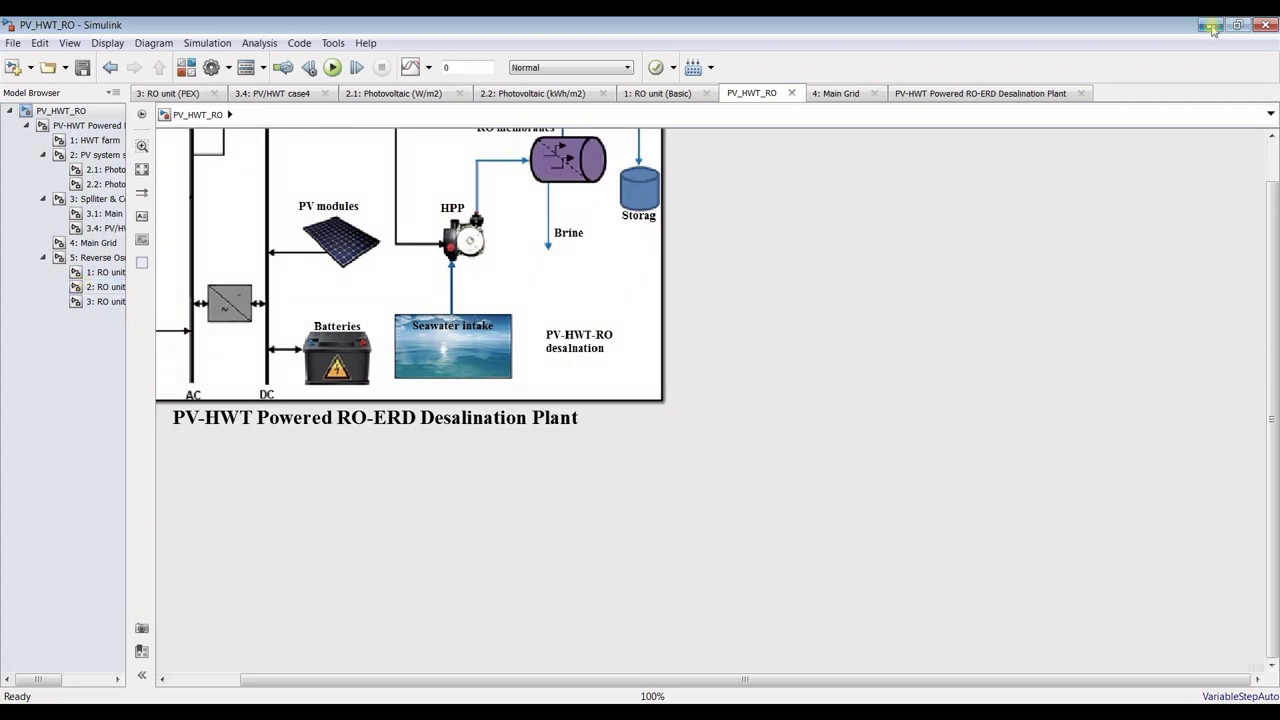
pyautogui.click(141, 169)
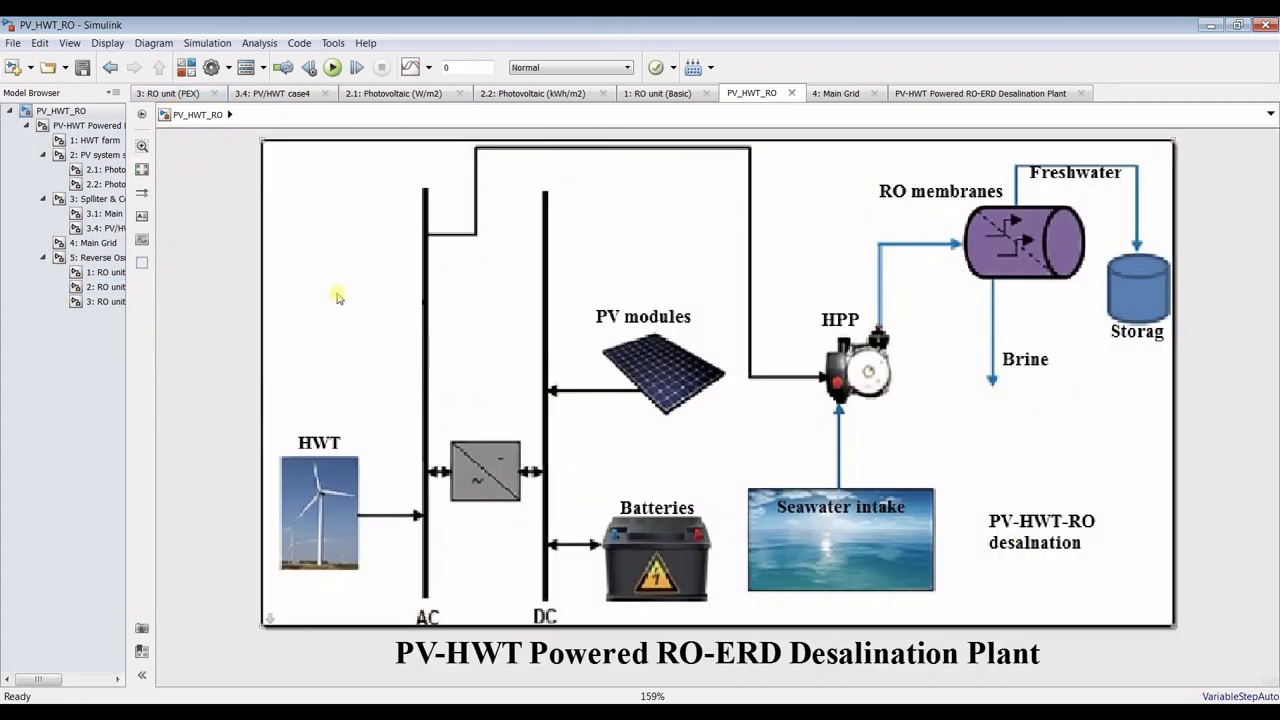
pyautogui.scroll(-1, 334, 297)
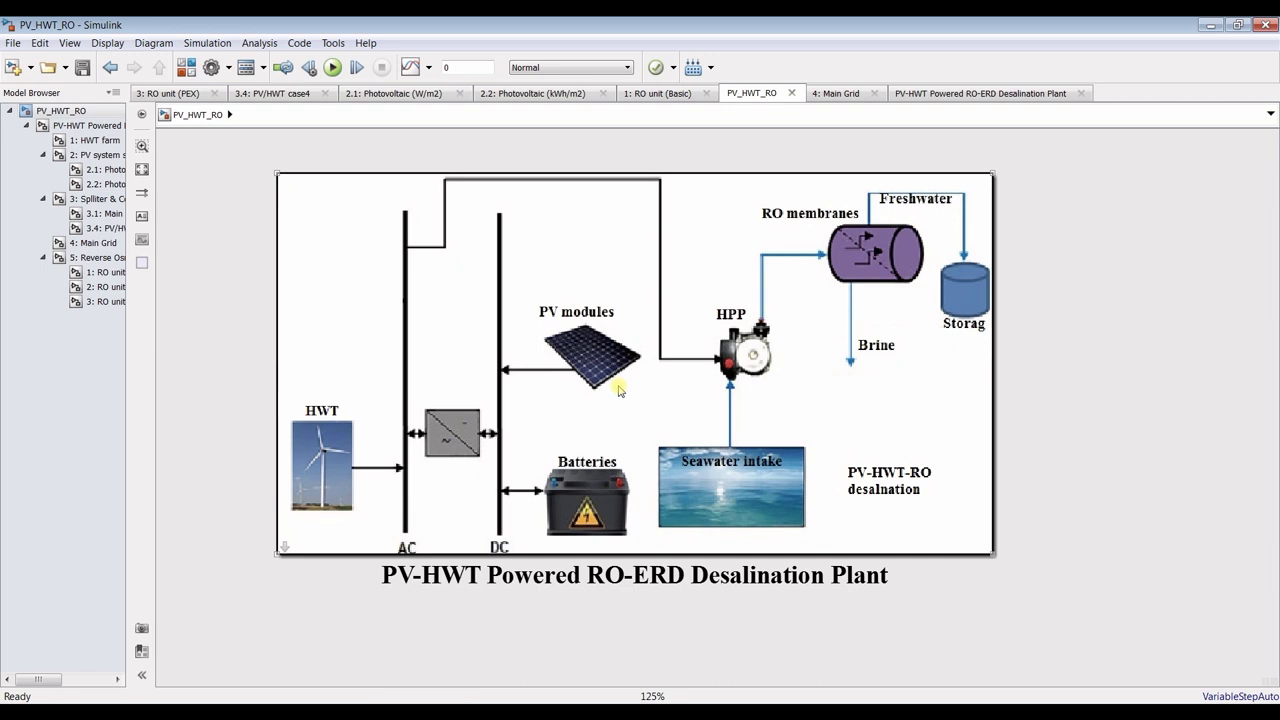
pyautogui.moveTo(126, 352); pyautogui.dragTo(194, 352)
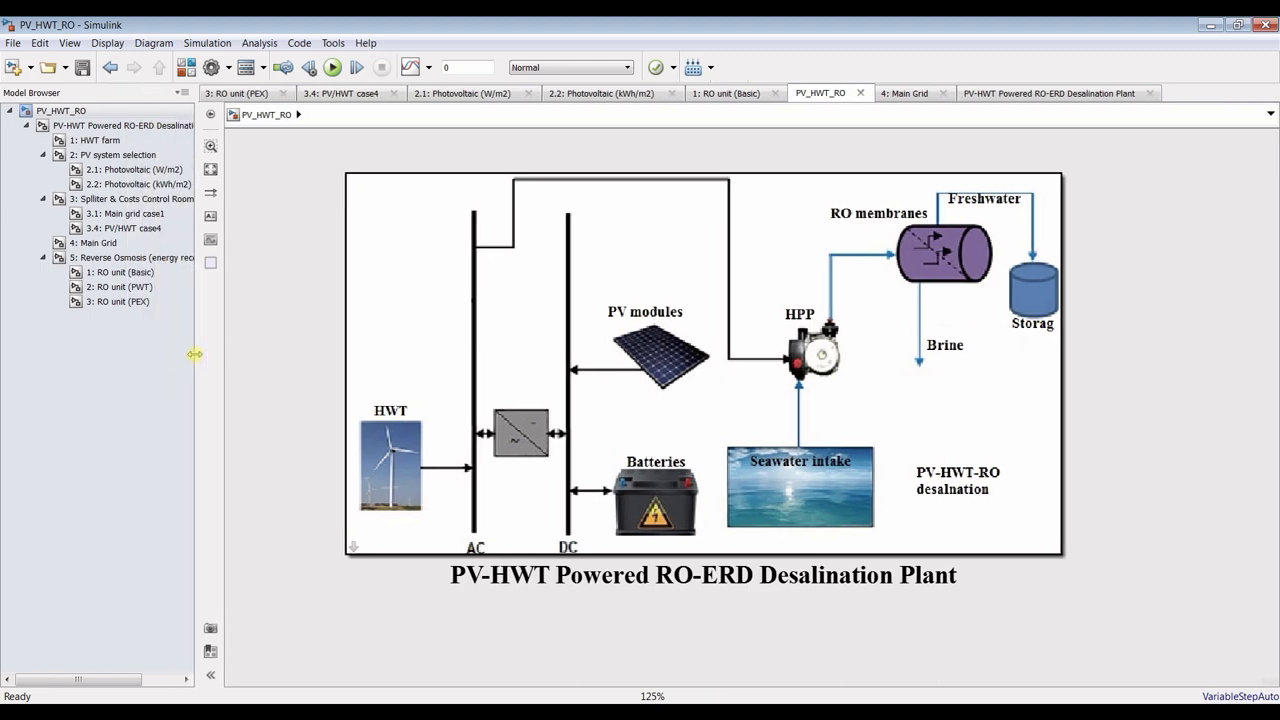
# Open the PV-HWT Powered RO-ERD Desalination Plant subsystem and look up the display options for the model browser
pyautogui.click(75, 128)
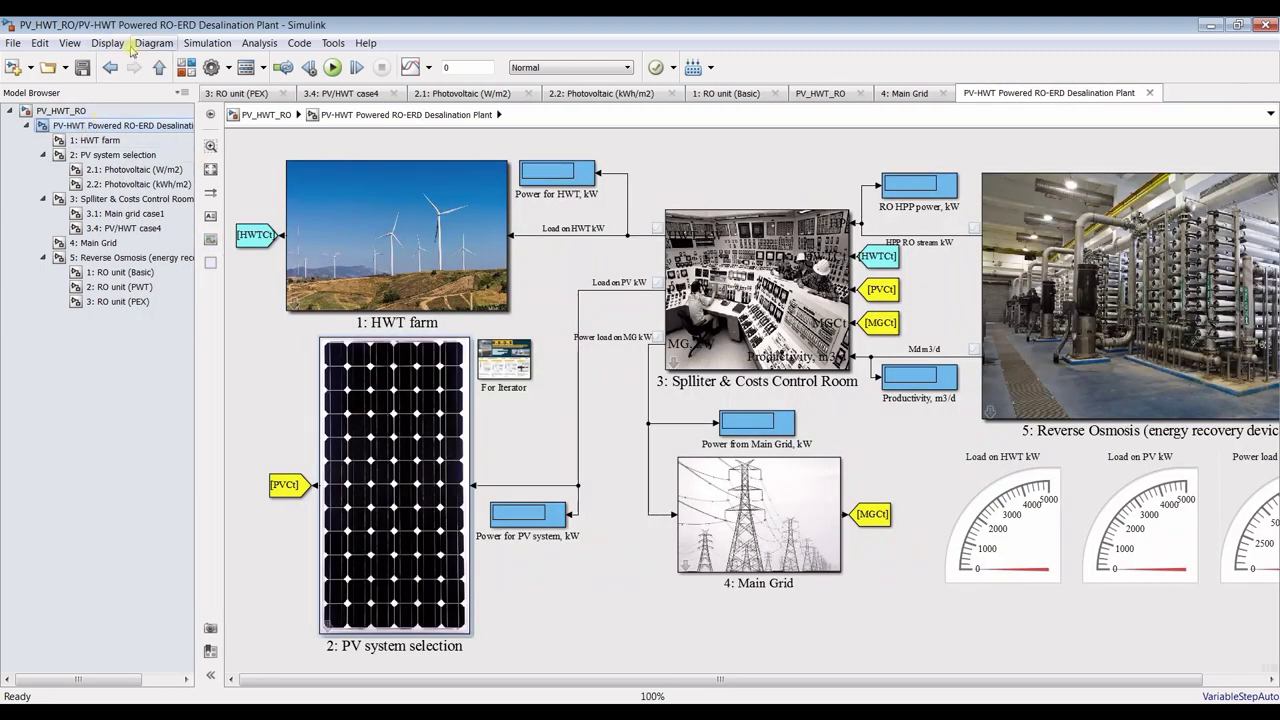
pyautogui.click(69, 43)
pyautogui.moveTo(107, 45)
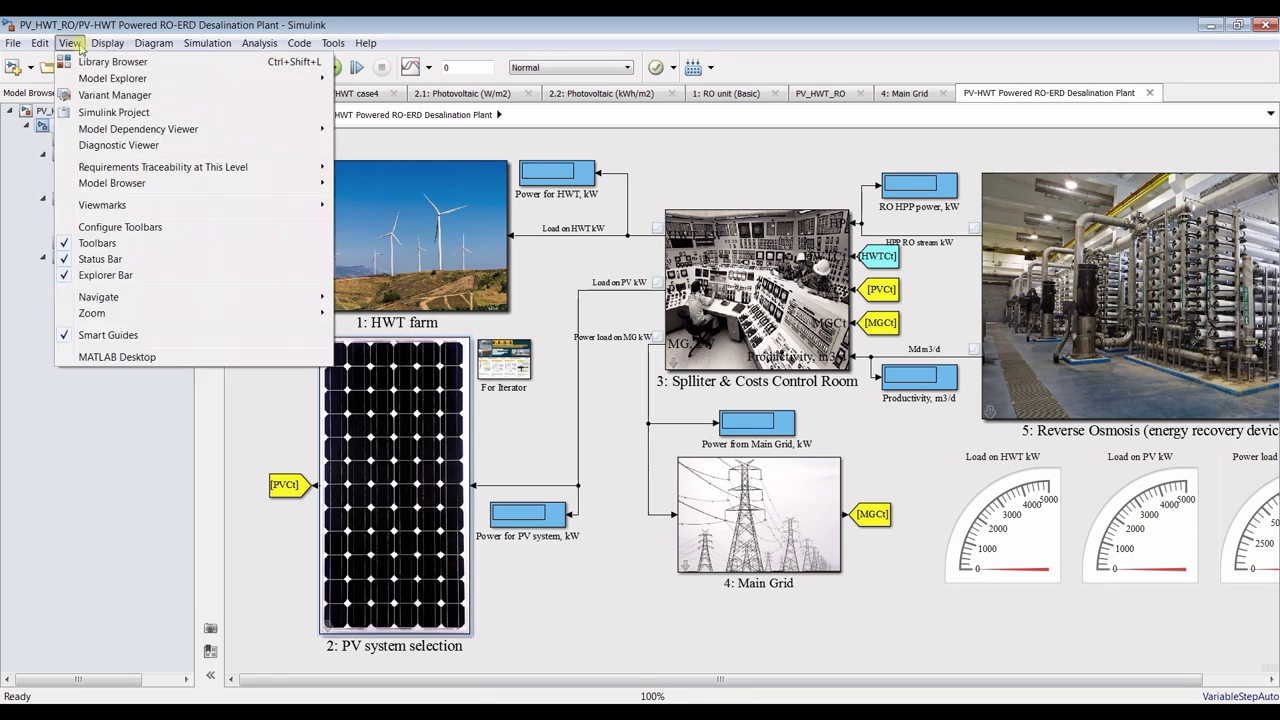
pyautogui.moveTo(272, 184)
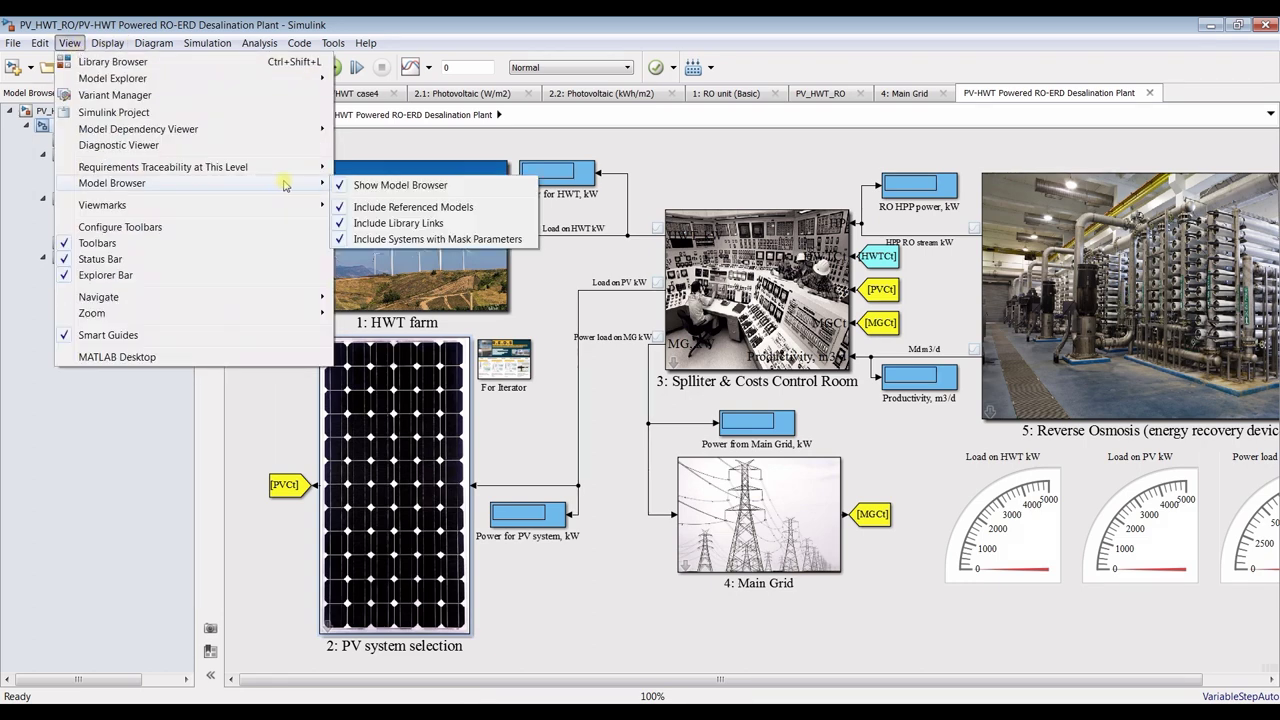
pyautogui.click(350, 185)
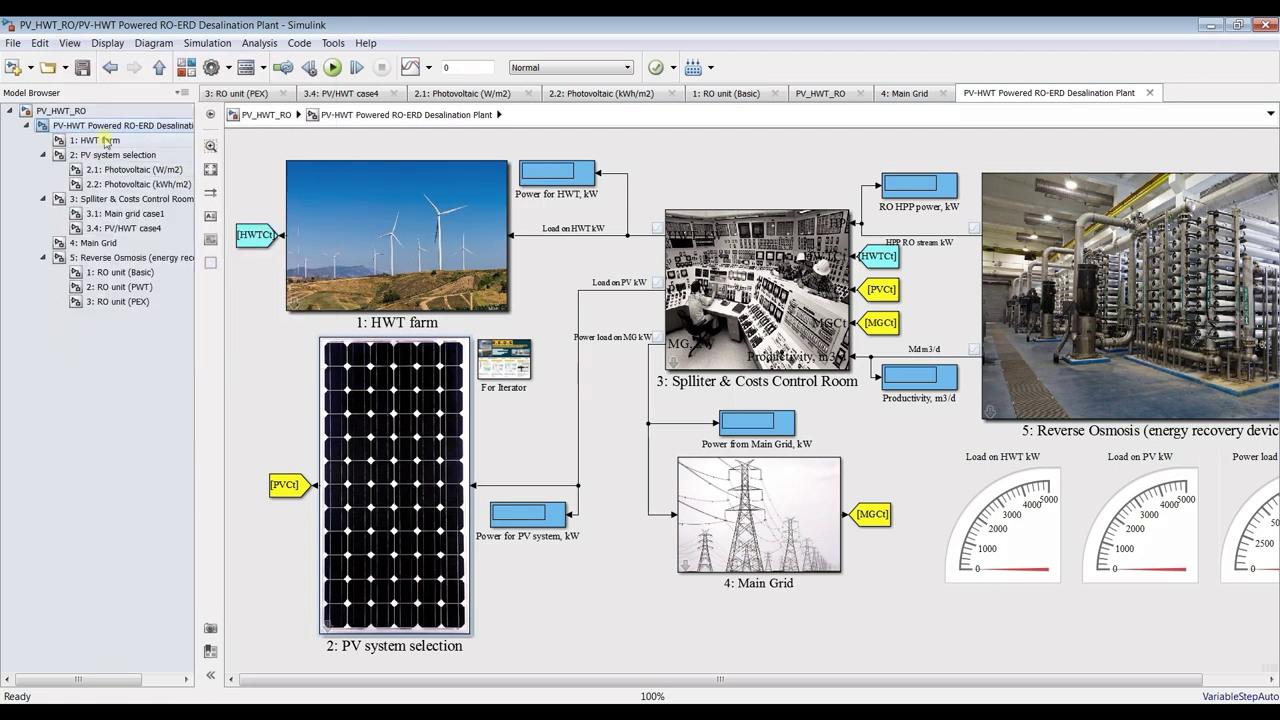
pyautogui.click(210, 169)
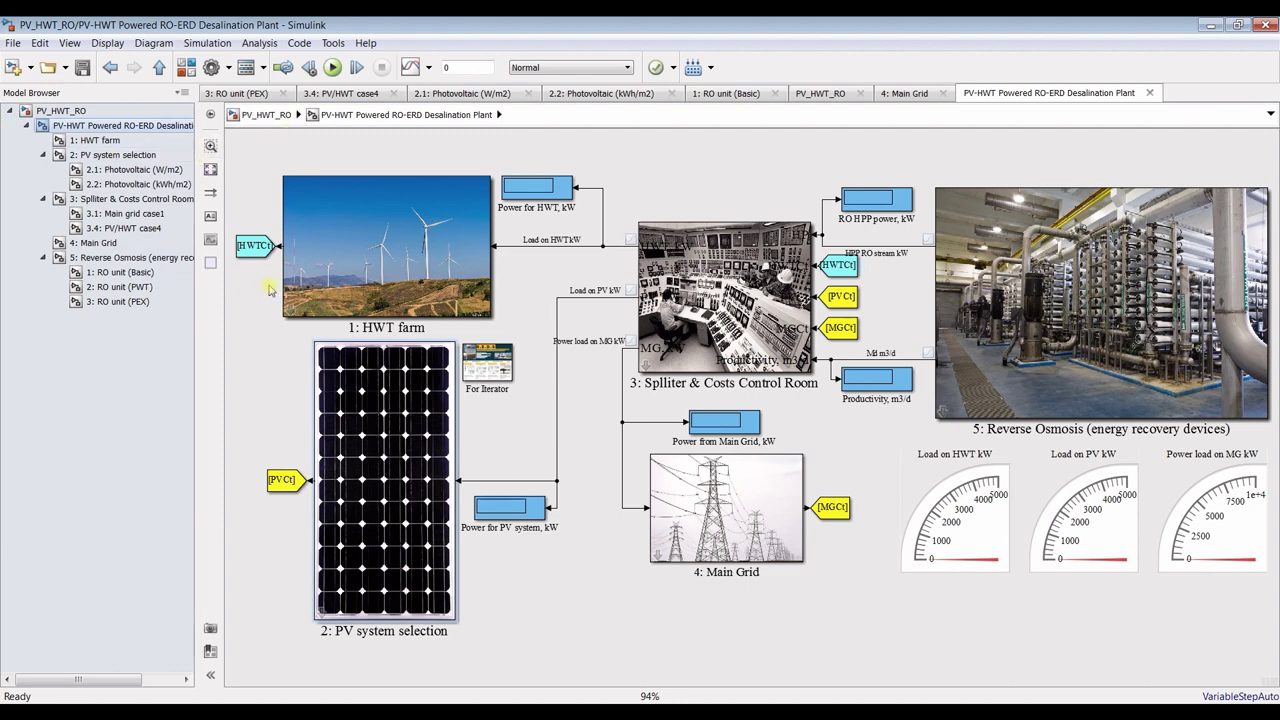
# Open the HWT farm subsystem and inspect the table data and breakpoints of the cut-in wind speed lookup table
pyautogui.click(86, 142)
pyautogui.click(207, 170)
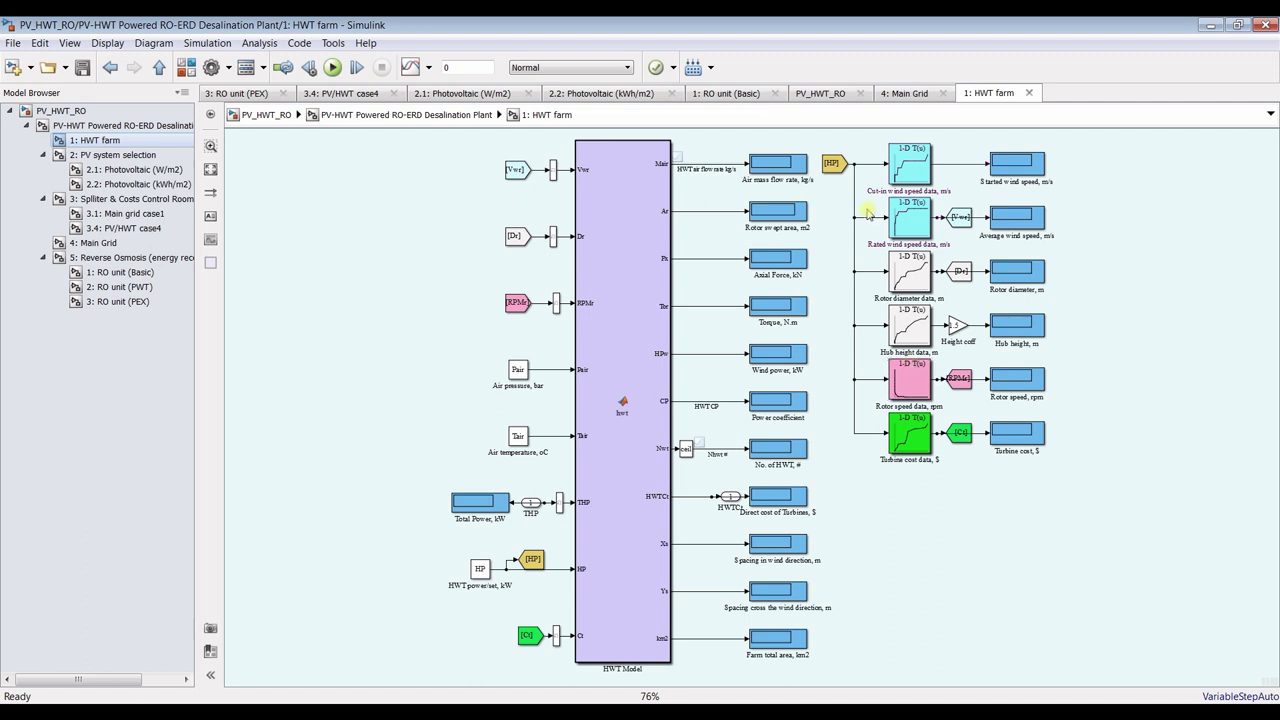
pyautogui.click(912, 180)
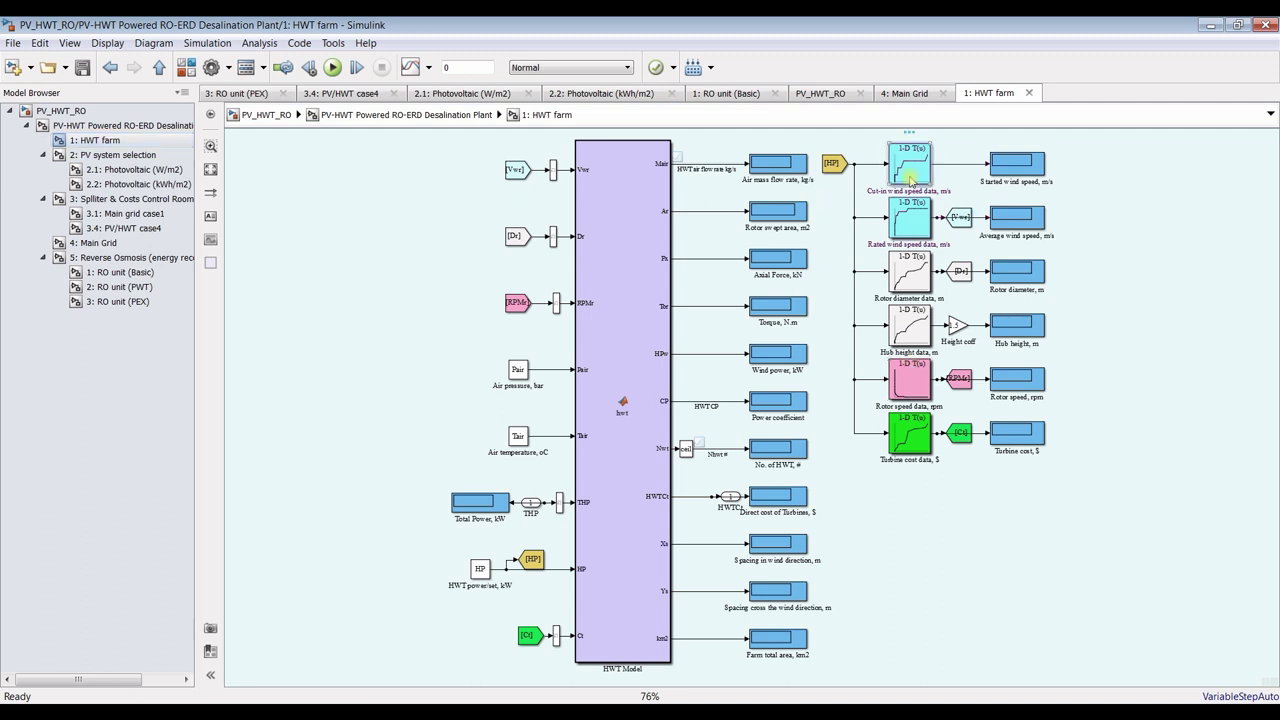
pyautogui.doubleClick(912, 180)
pyautogui.doubleClick(768, 185)
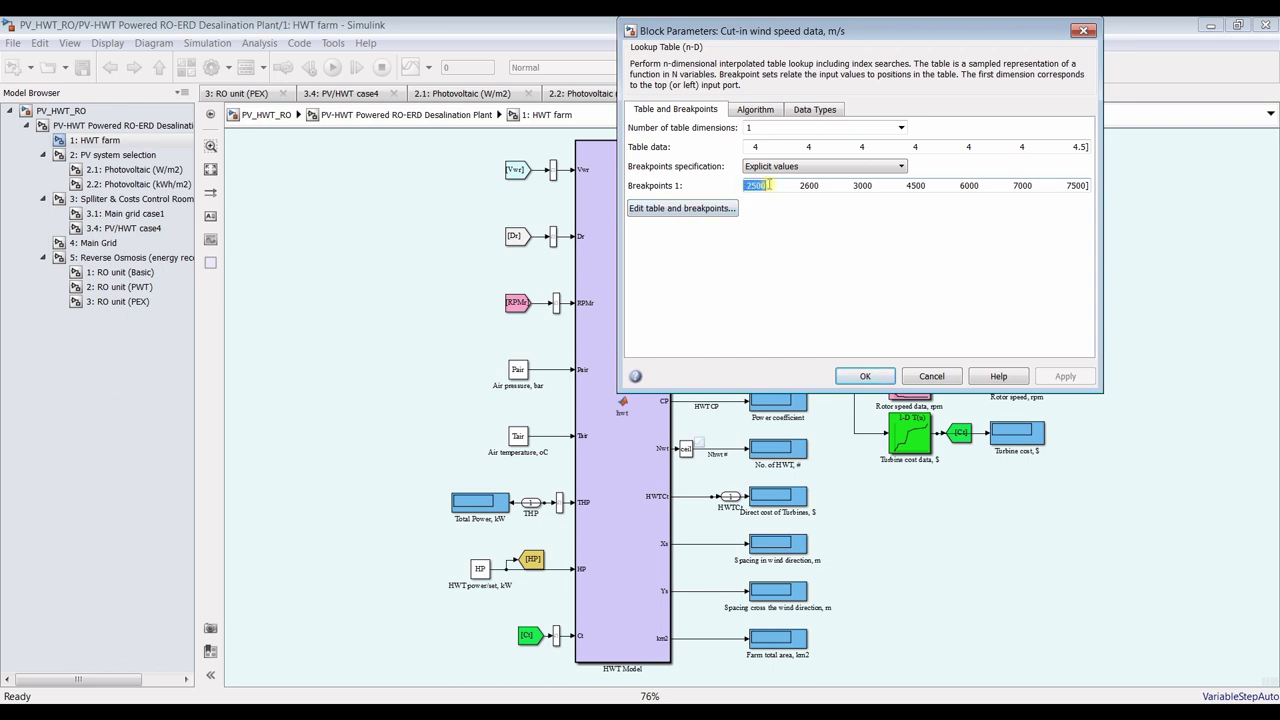
pyautogui.tripleClick(812, 147)
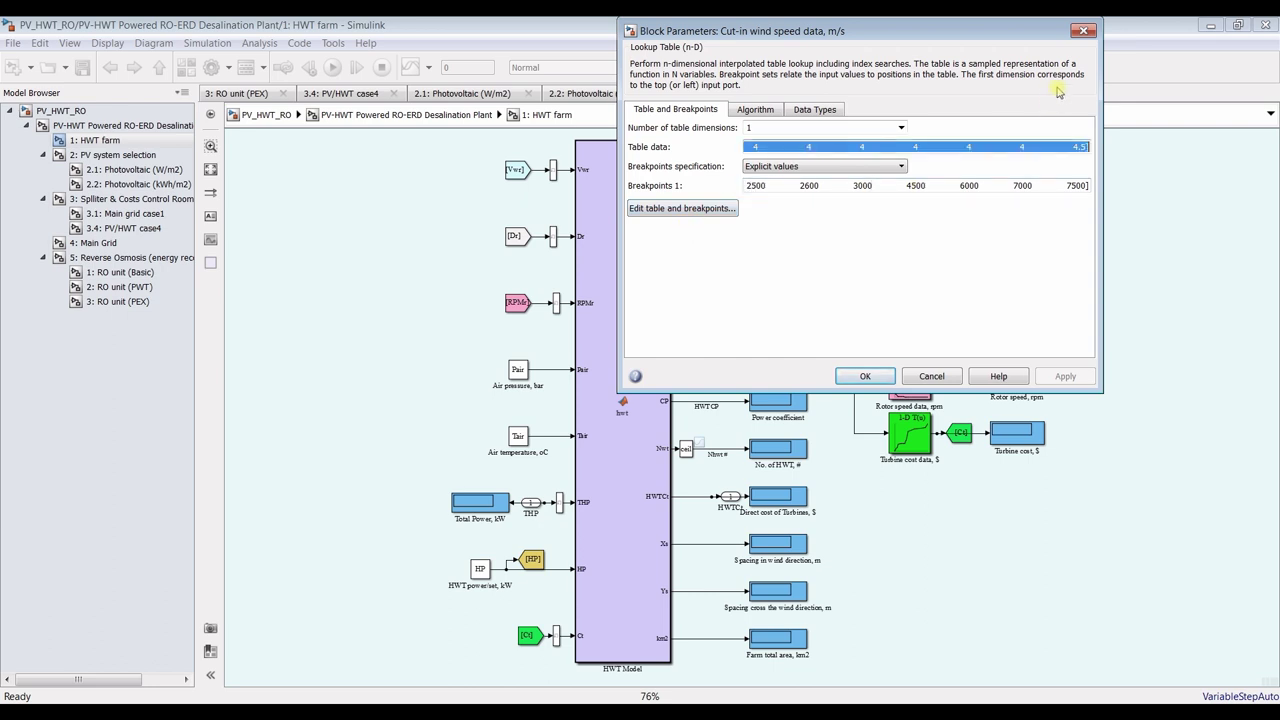
pyautogui.click(1083, 31)
# Review the code of the HWT Model function block in the HWT farm, then return to the diagram
pyautogui.click(621, 232)
pyautogui.scroll(-10, 90, 310)
pyautogui.scroll(2, 115, 500)
pyautogui.scroll(7, 240, 347)
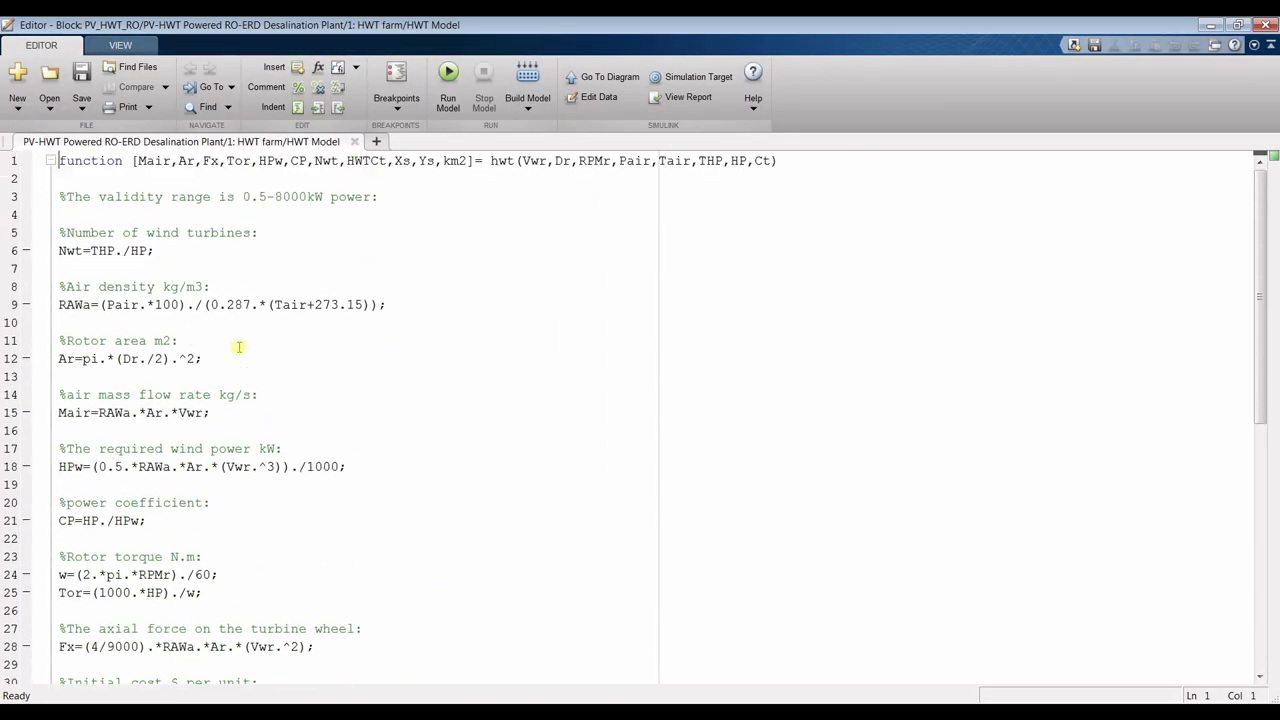
pyautogui.click(353, 141)
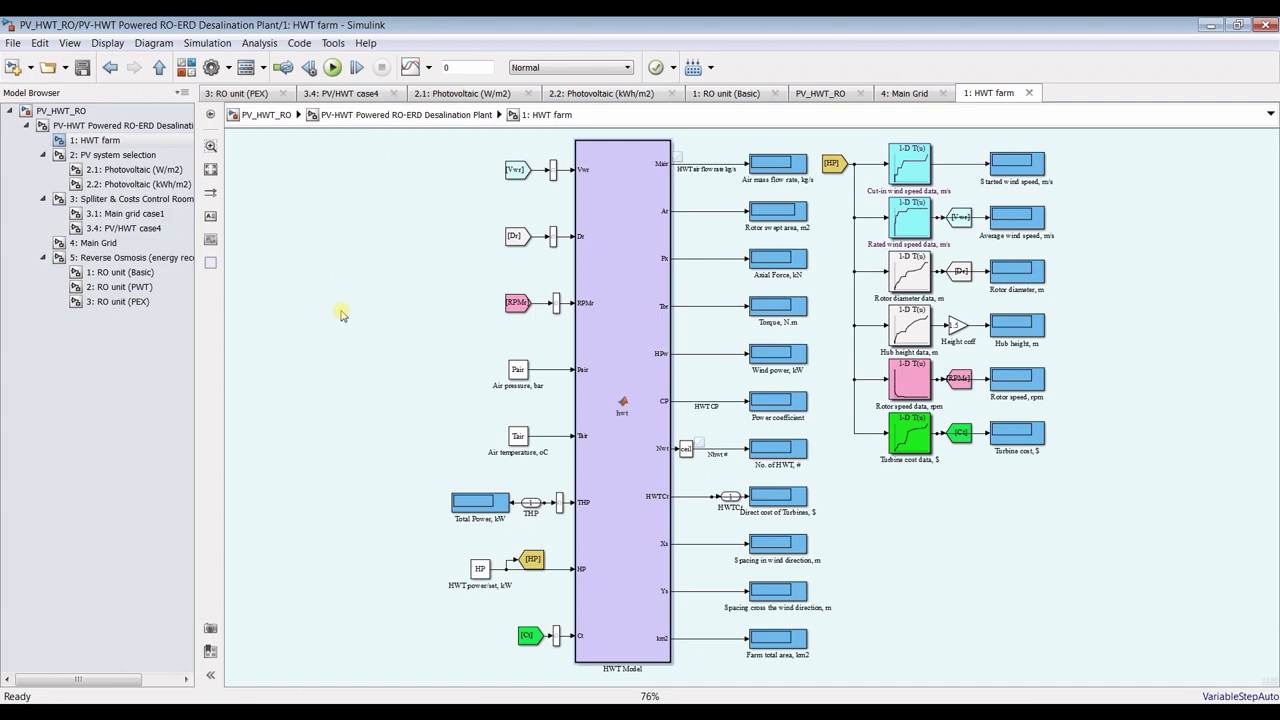
# Examine the HWT Model block's inputs and its output displays, including turbine cost, spacing and farm total area
pyautogui.scroll(2, 413, 470)
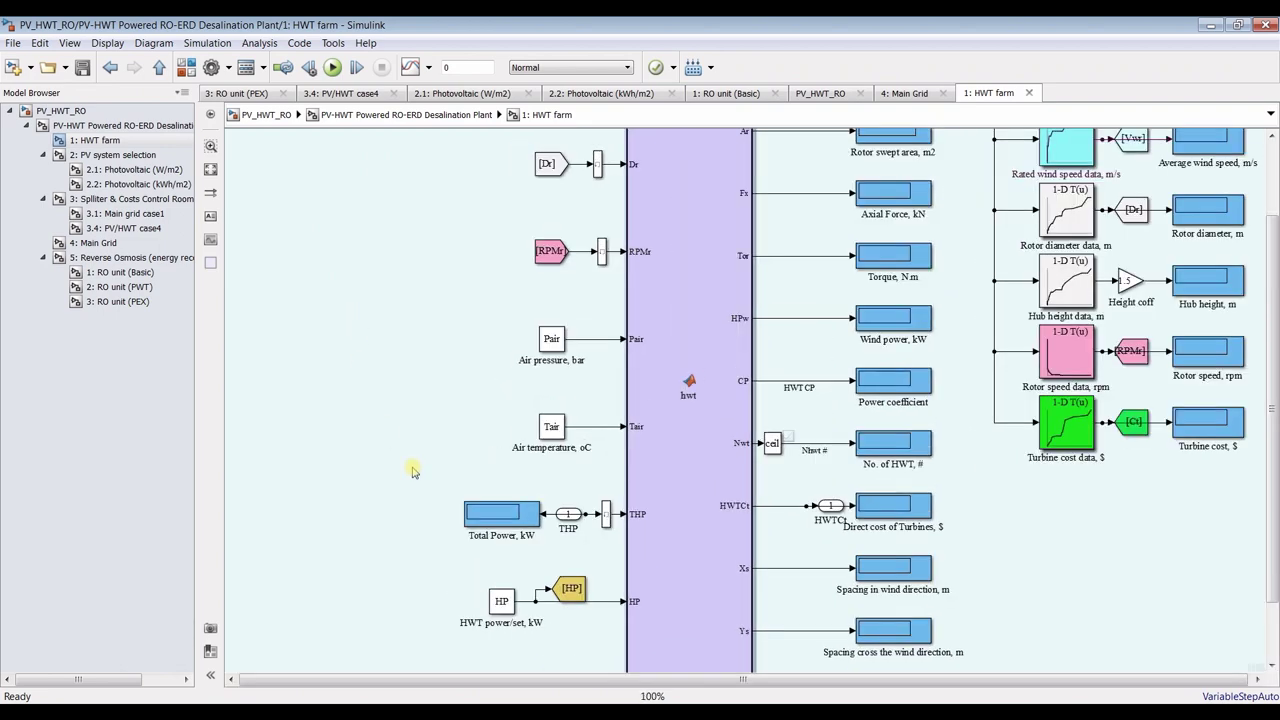
pyautogui.scroll(-2, 358, 355)
pyautogui.scroll(-1, 666, 329)
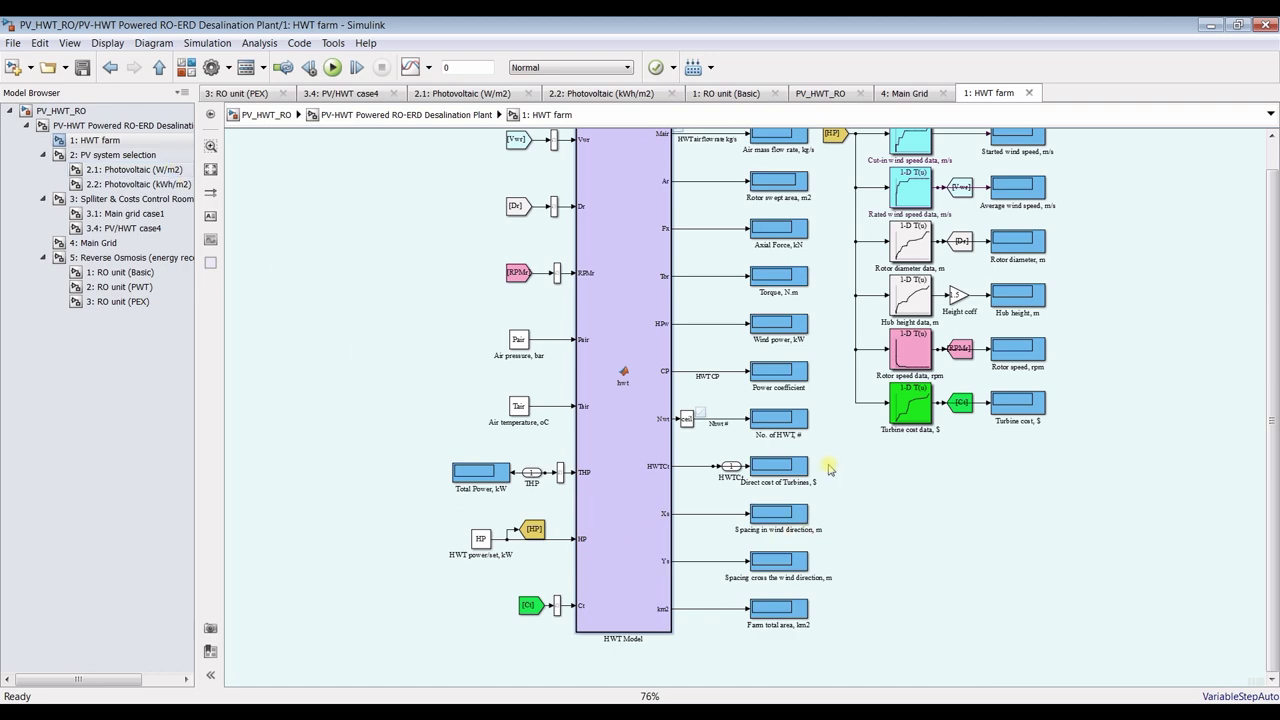
pyautogui.scroll(4, 829, 469)
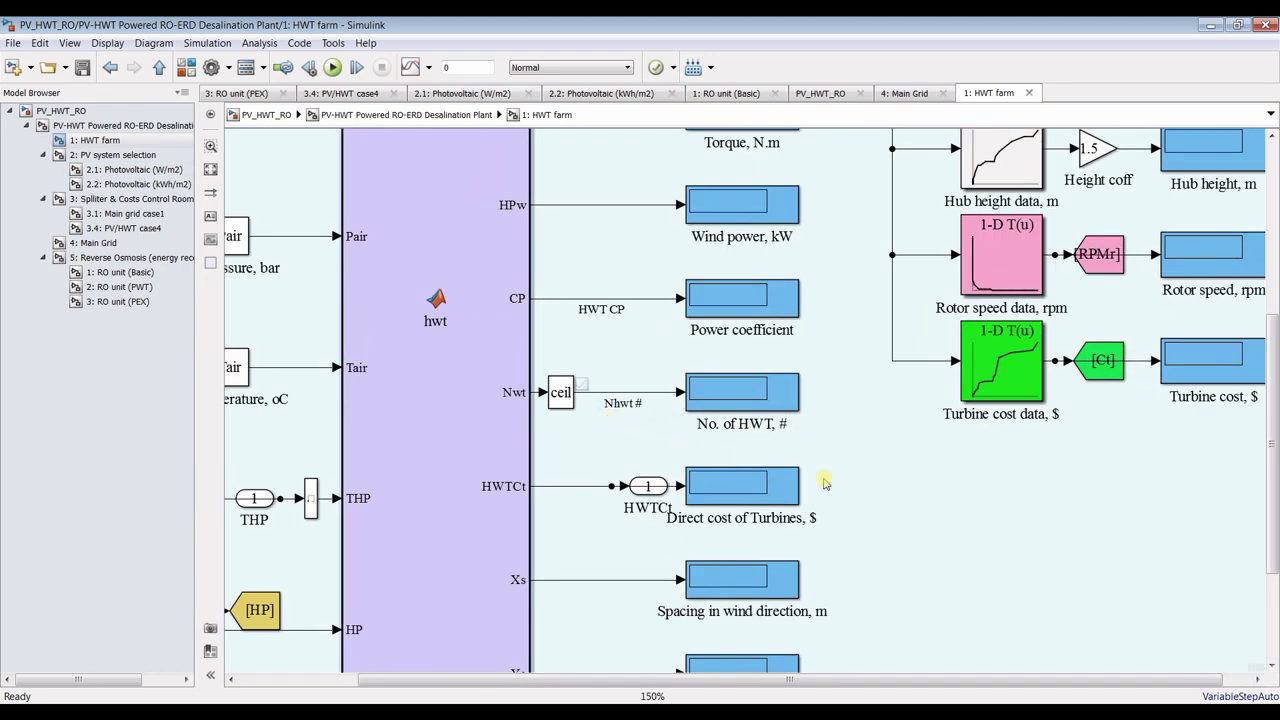
pyautogui.scroll(-1, 757, 469)
pyautogui.scroll(-2, 1272, 460)
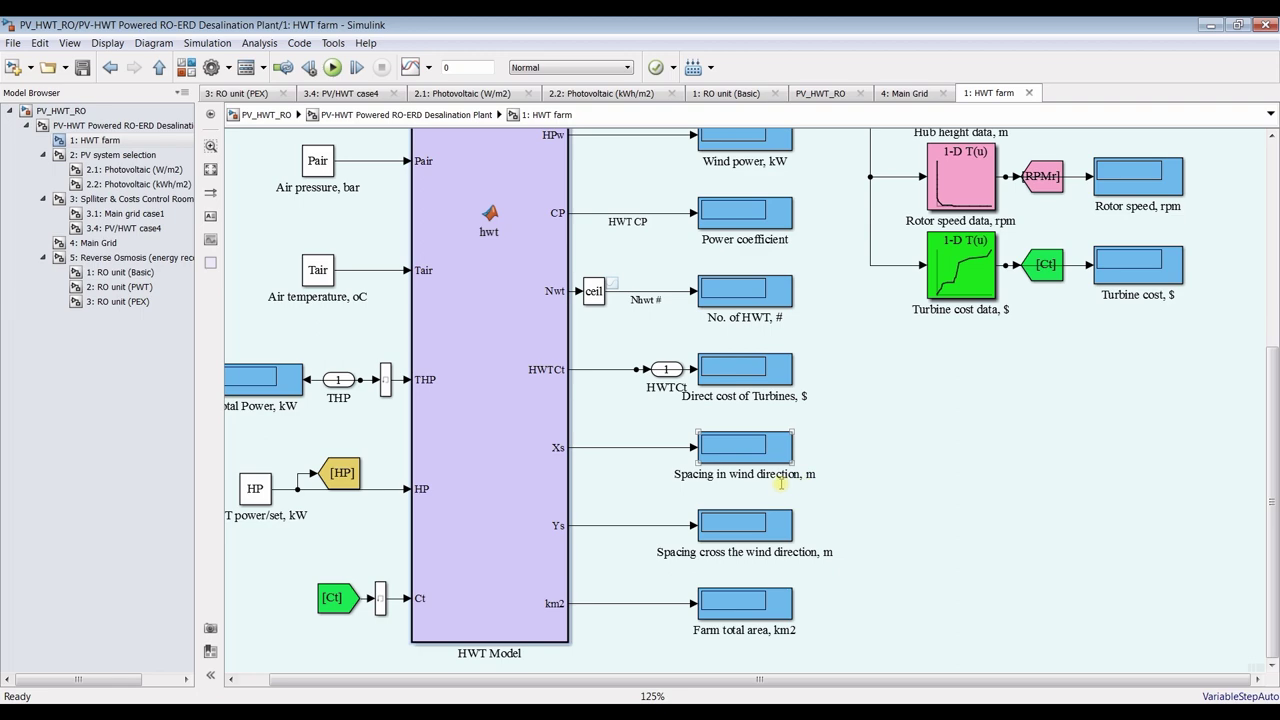
pyautogui.click(723, 493)
# Return to the PV-HWT Powered RO-ERD Desalination Plant subsystem and create a blank Simulink model, moving its window clear of the HWT farm
pyautogui.click(110, 126)
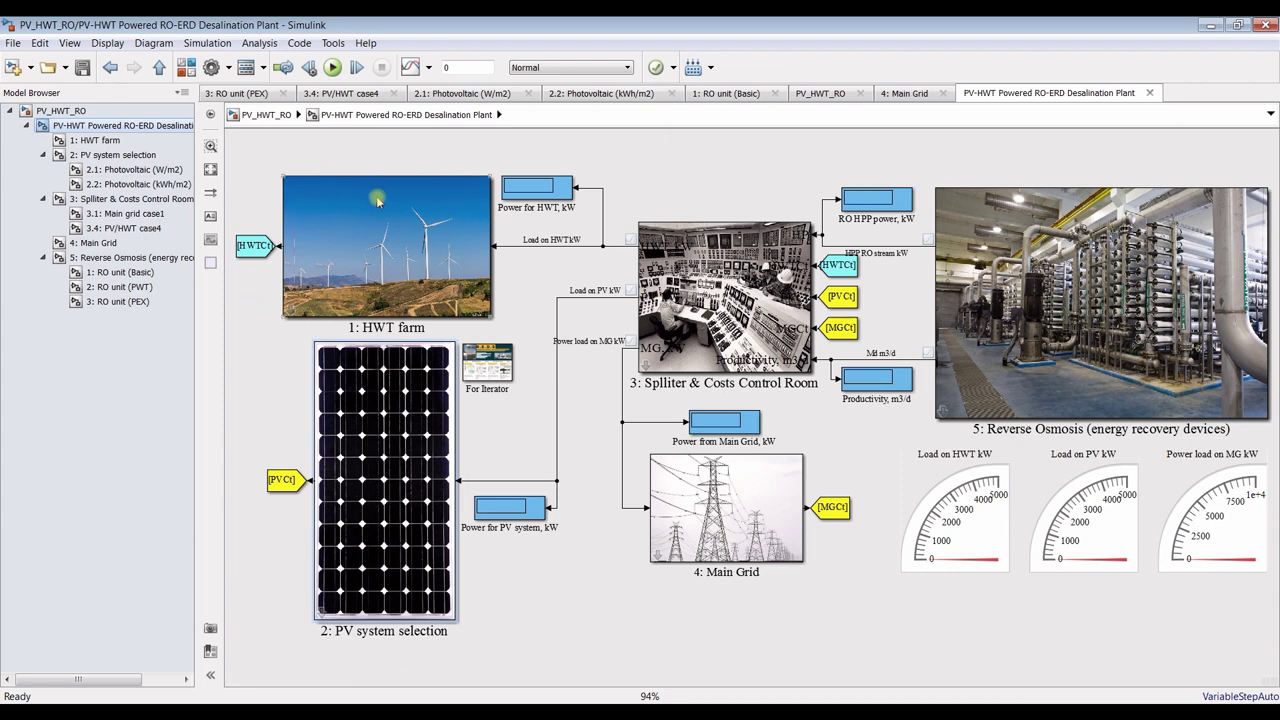
pyautogui.moveTo(437, 148); pyautogui.dragTo(238, 280)
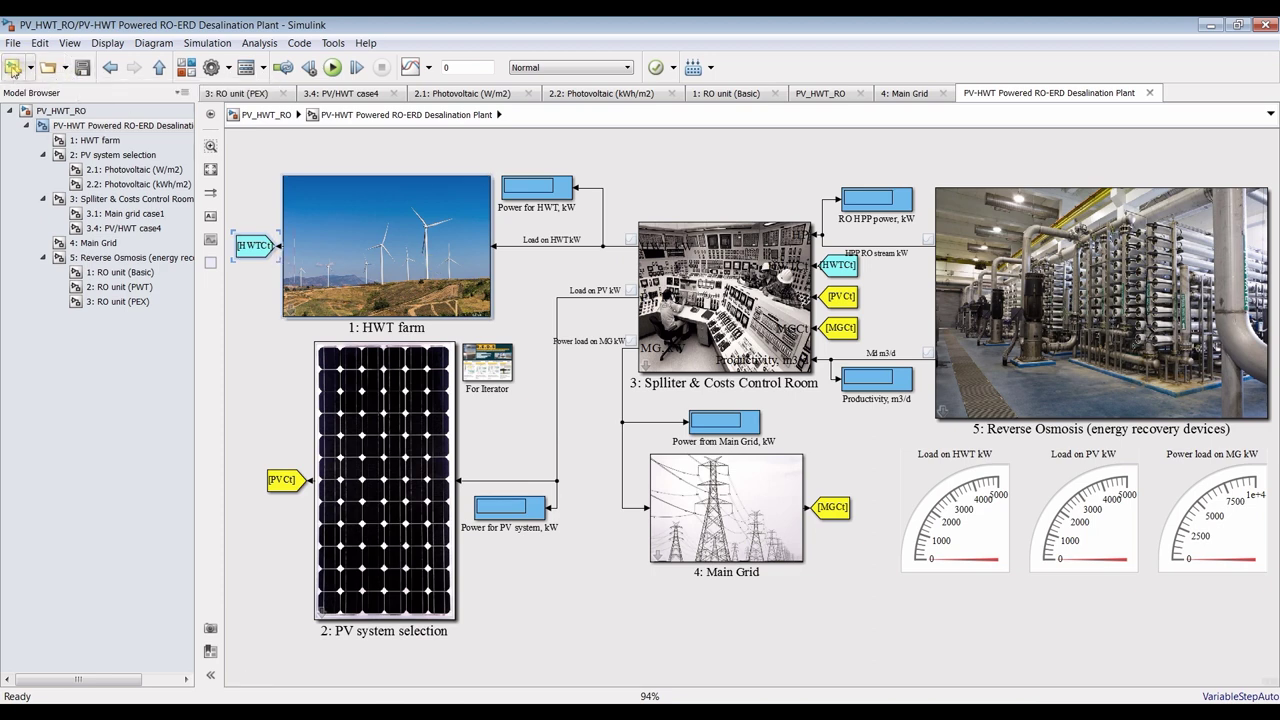
pyautogui.click(14, 70)
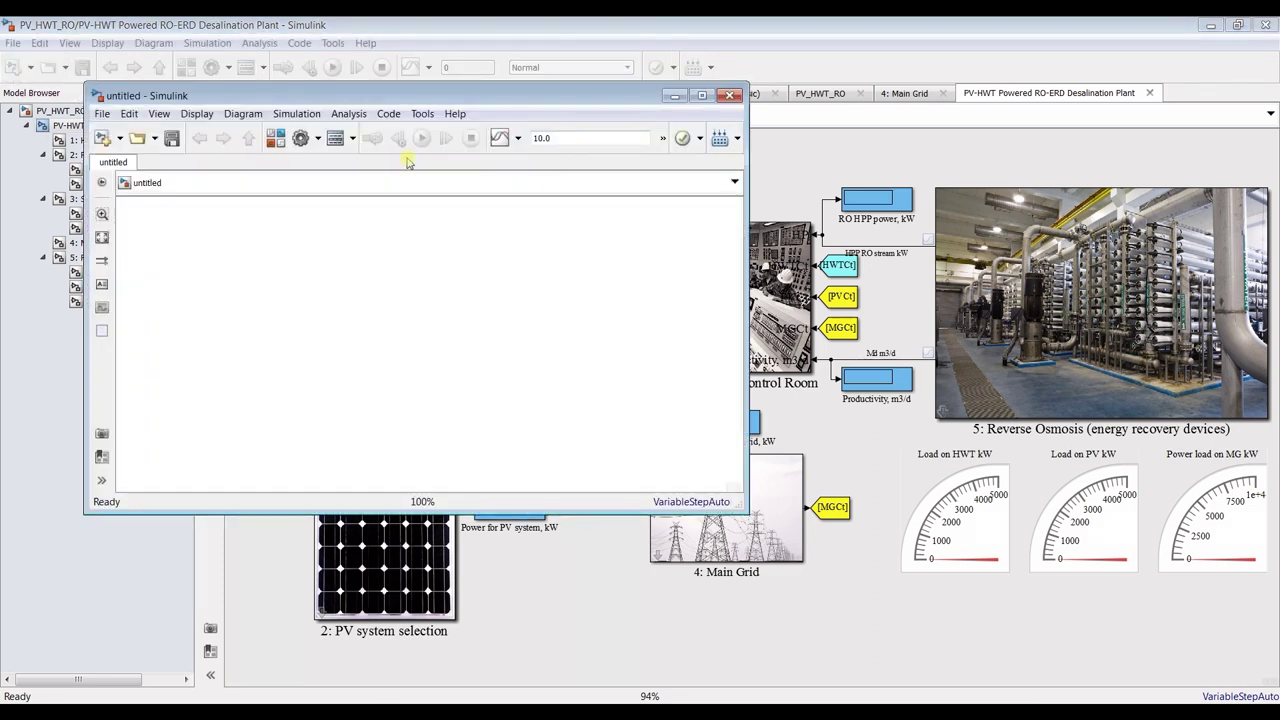
pyautogui.moveTo(428, 96); pyautogui.dragTo(958, 136)
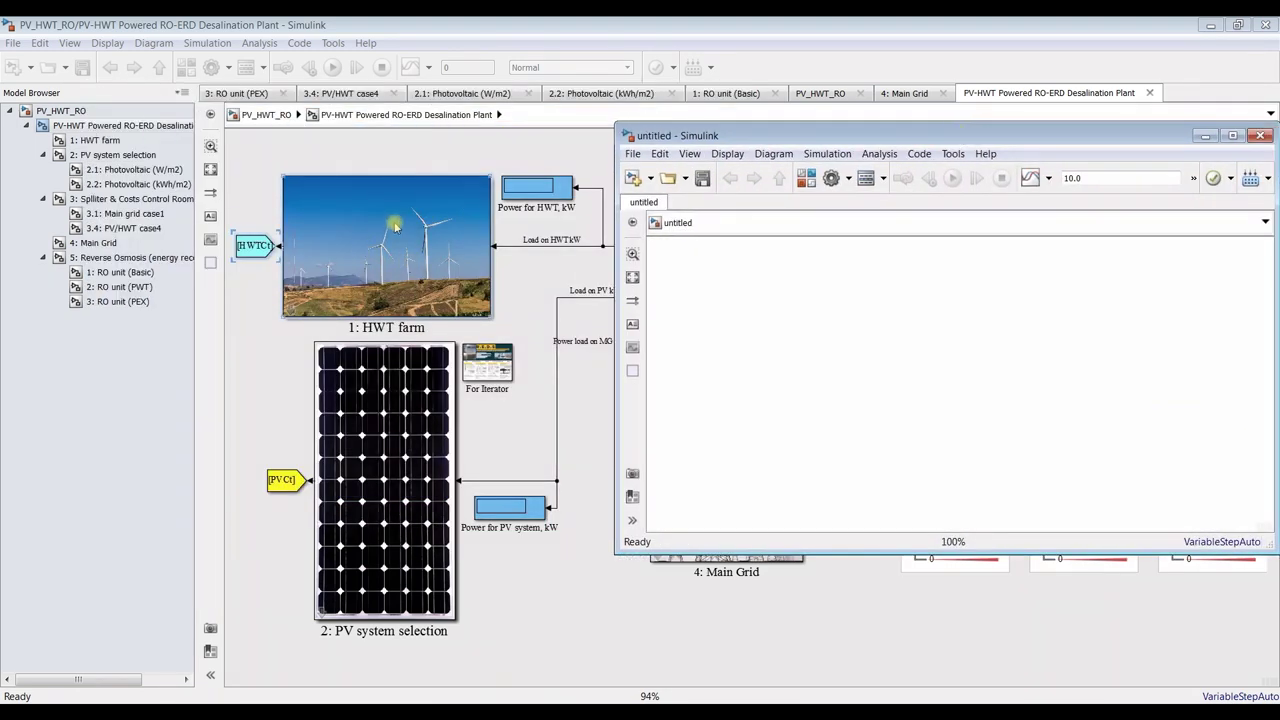
# Copy the HWT farm block, including its HWTCt tag, from the plant diagram into the blank untitled model
pyautogui.click(395, 226)
pyautogui.rightClick(395, 226)
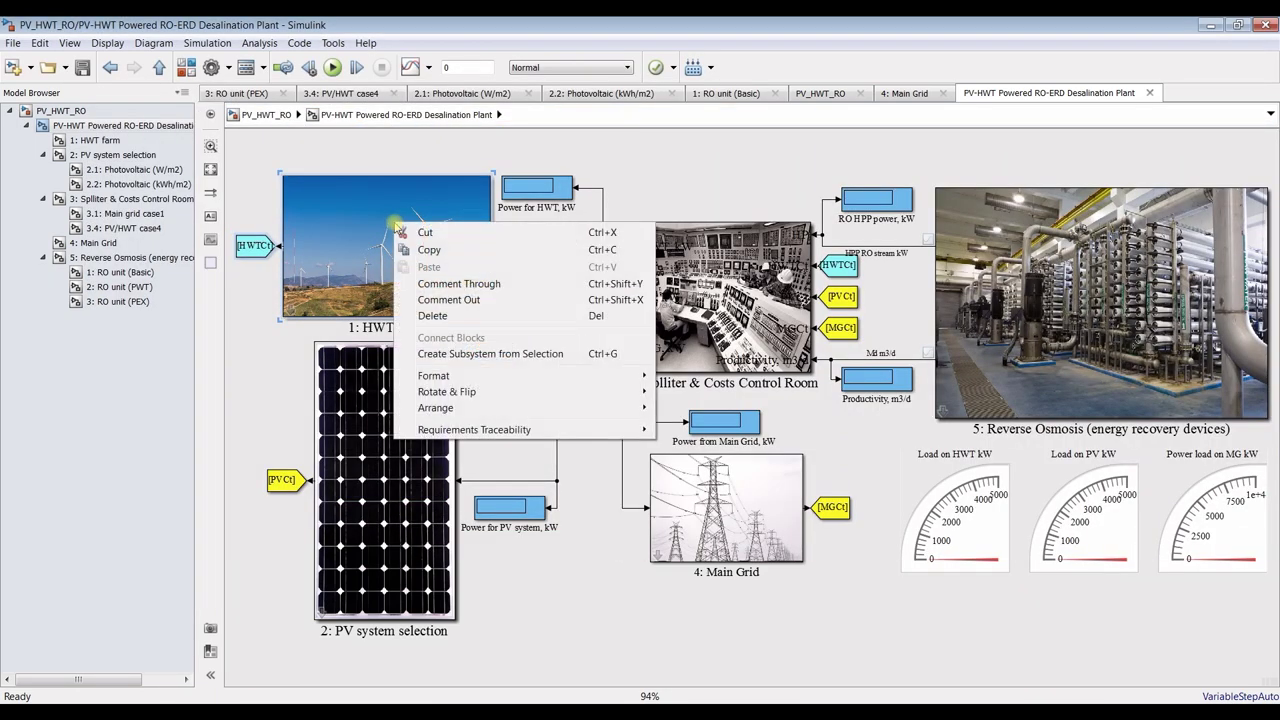
pyautogui.click(435, 250)
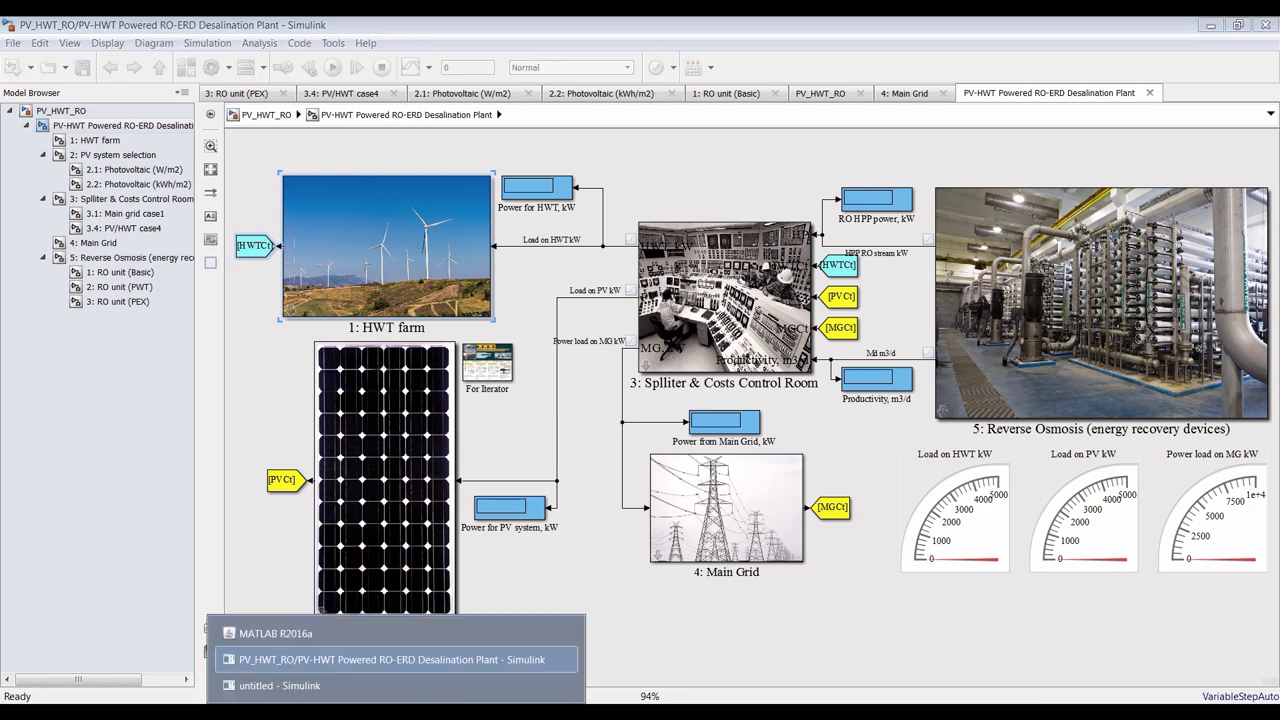
pyautogui.click(417, 682)
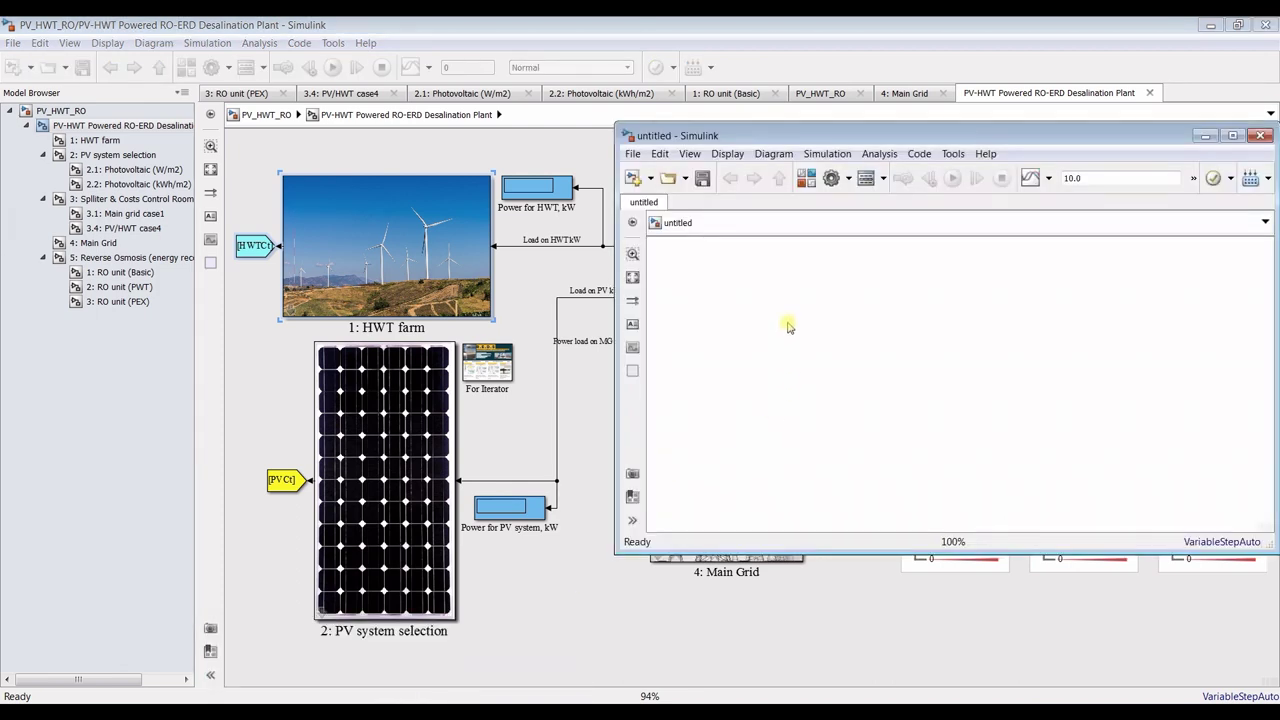
pyautogui.rightClick(788, 326)
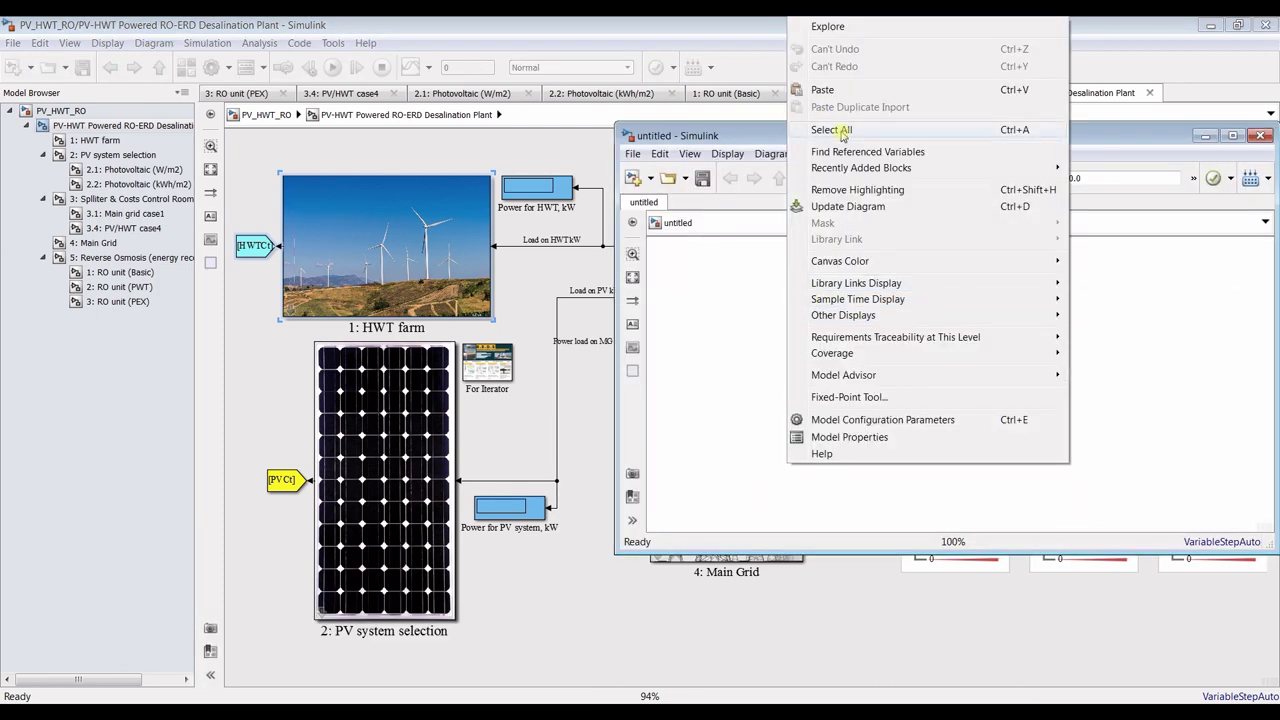
pyautogui.click(825, 90)
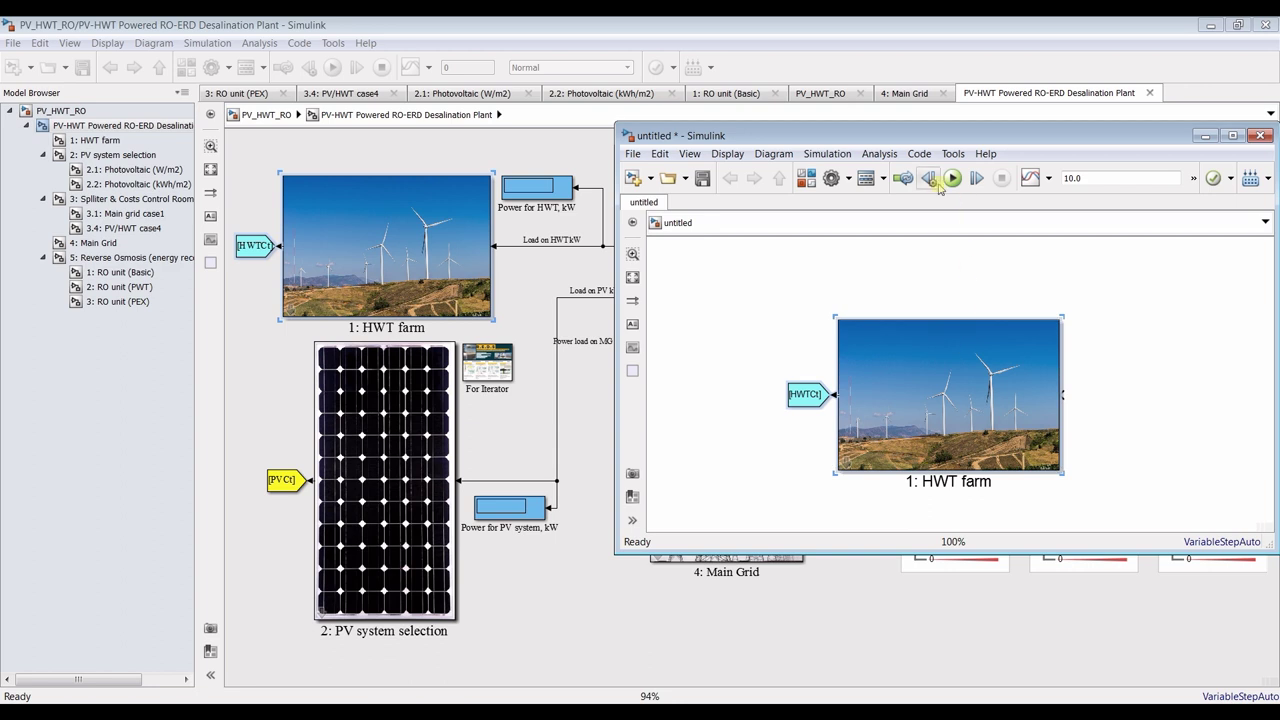
pyautogui.click(757, 289)
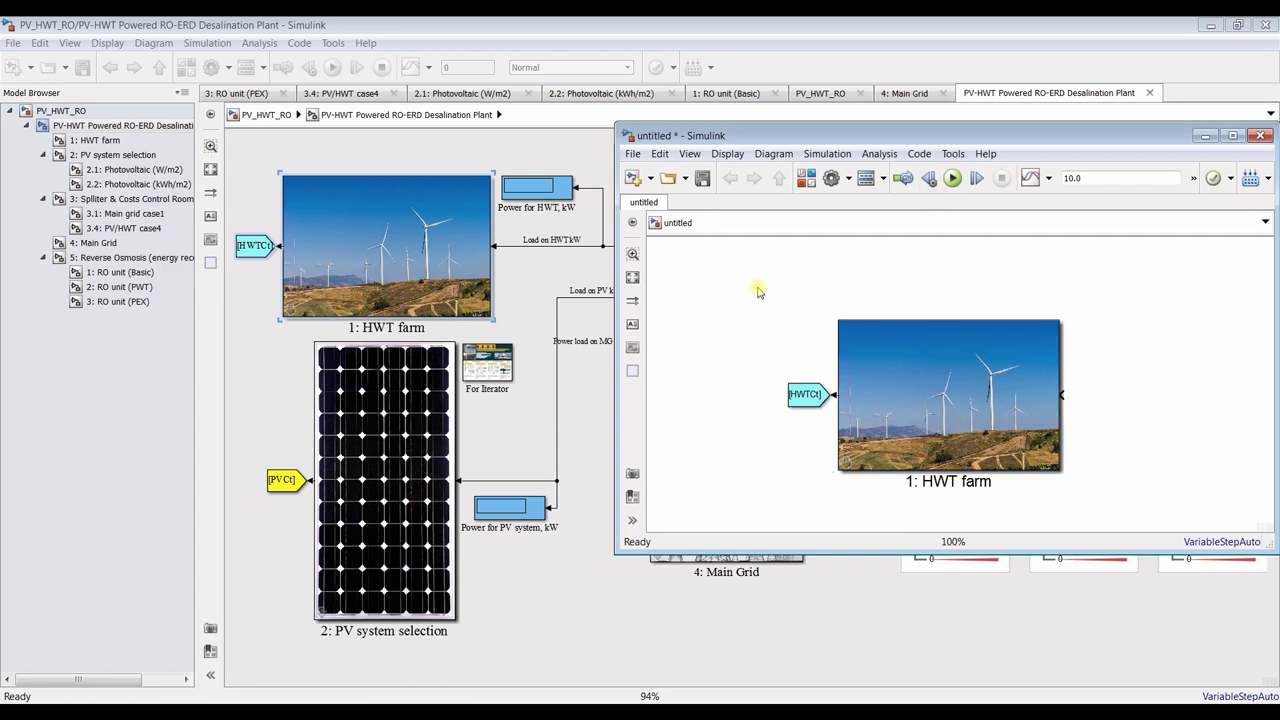
# Edit the mask of the copied HWT farm block so the HWTCt and THP port names show over its image
pyautogui.rightClick(947, 336)
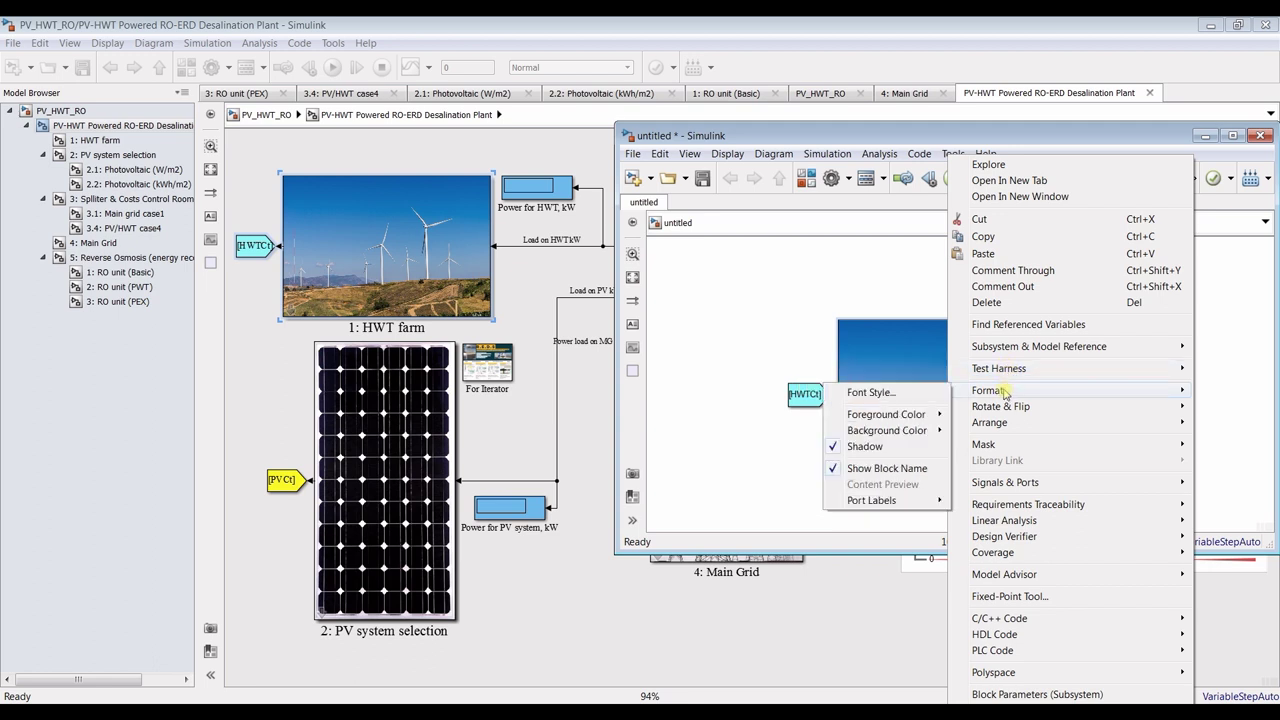
pyautogui.moveTo(1000, 450)
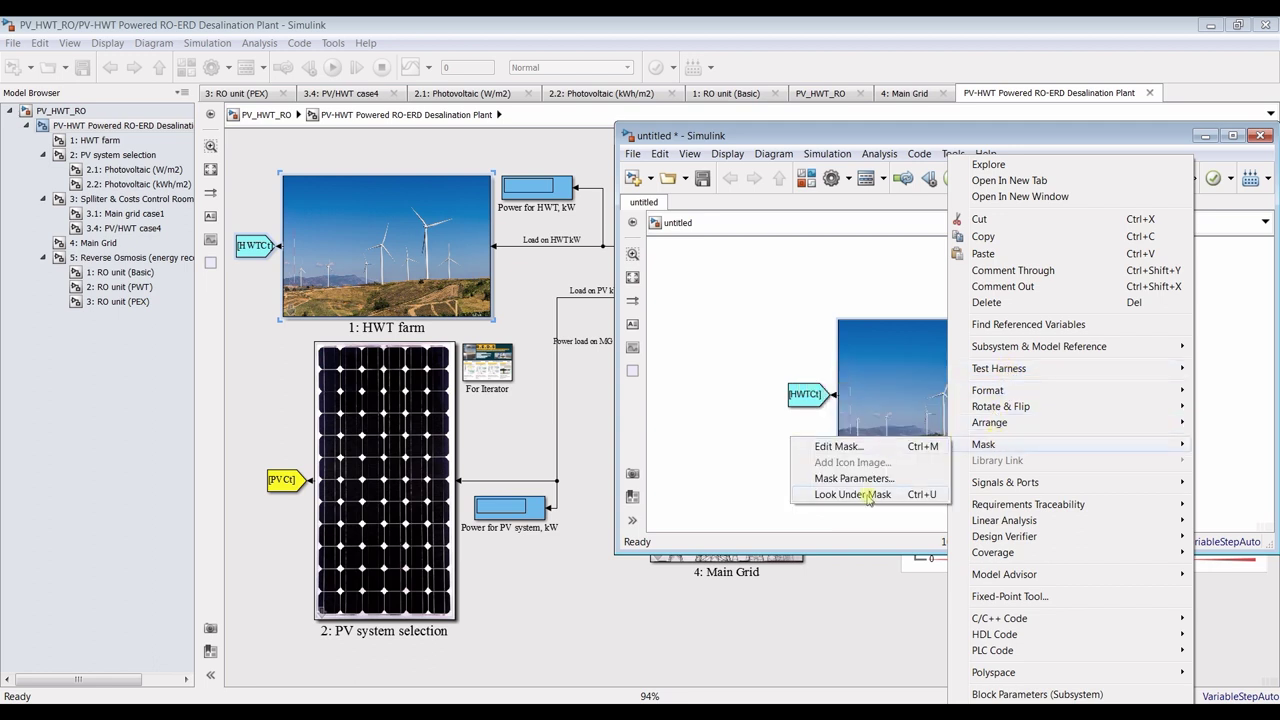
pyautogui.click(848, 447)
pyautogui.click(530, 298)
pyautogui.click(532, 346)
pyautogui.click(991, 561)
pyautogui.click(847, 562)
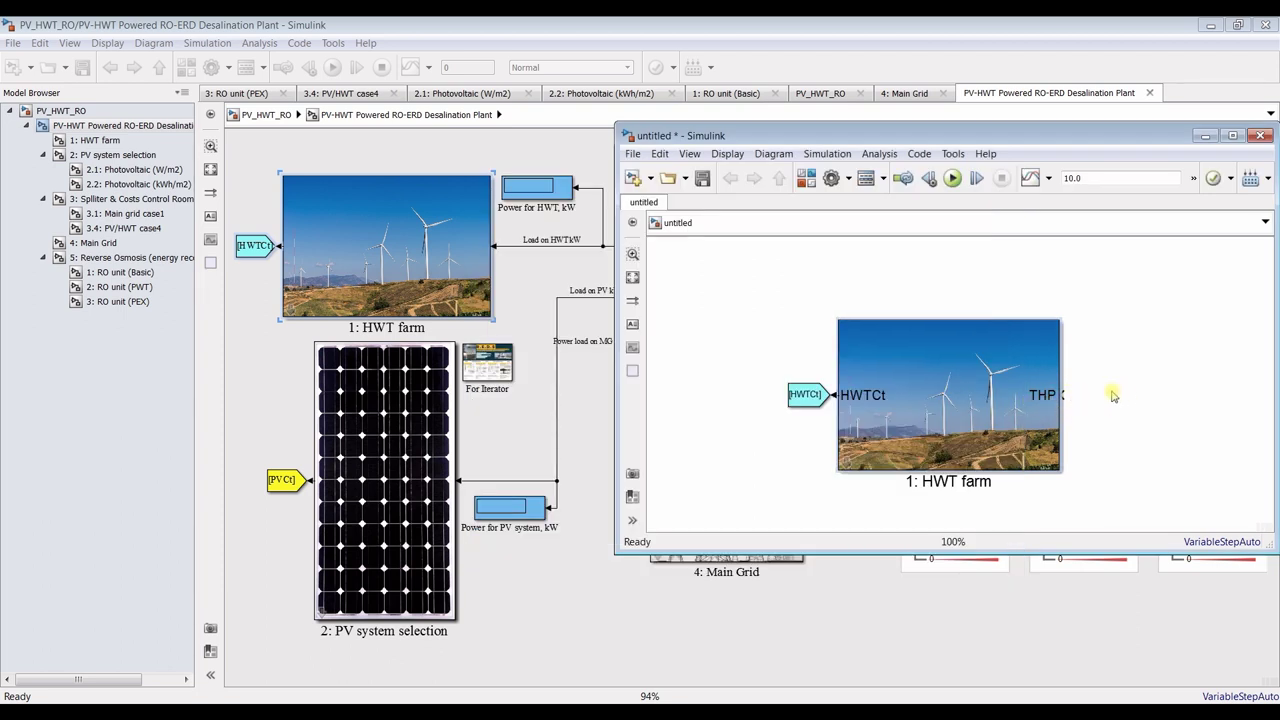
# Draw an unconnected signal line from the copied block's THP port and move the HWTCt tag farther from the block
pyautogui.moveTo(1063, 394); pyautogui.dragTo(1195, 322)
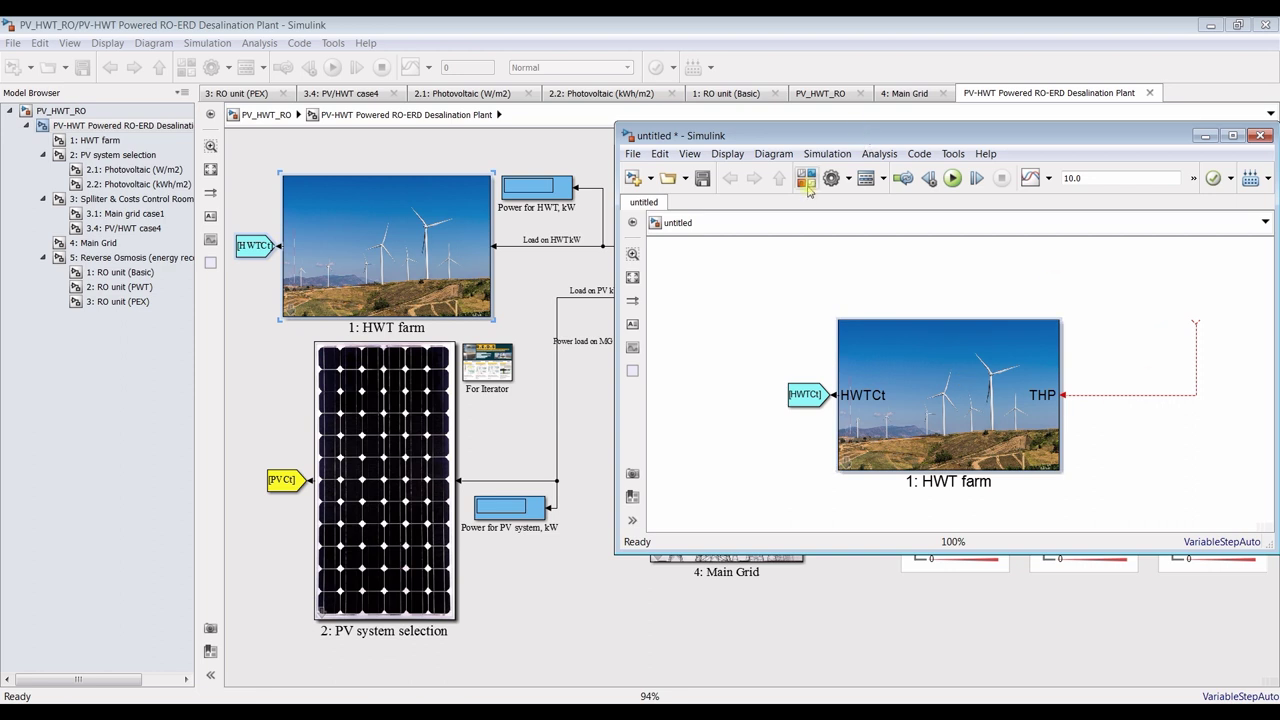
pyautogui.moveTo(806, 398); pyautogui.dragTo(772, 398)
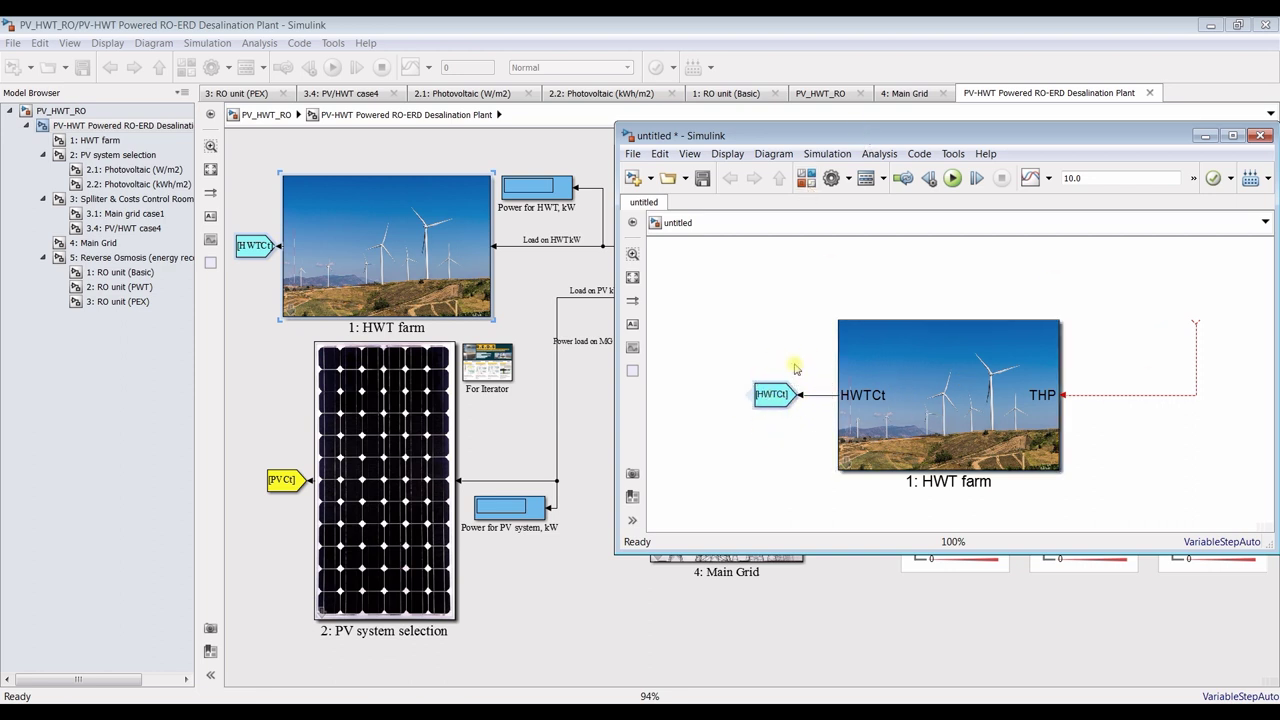
pyautogui.click(860, 404)
pyautogui.click(789, 360)
# Close the untitled model without saving it
pyautogui.click(1258, 137)
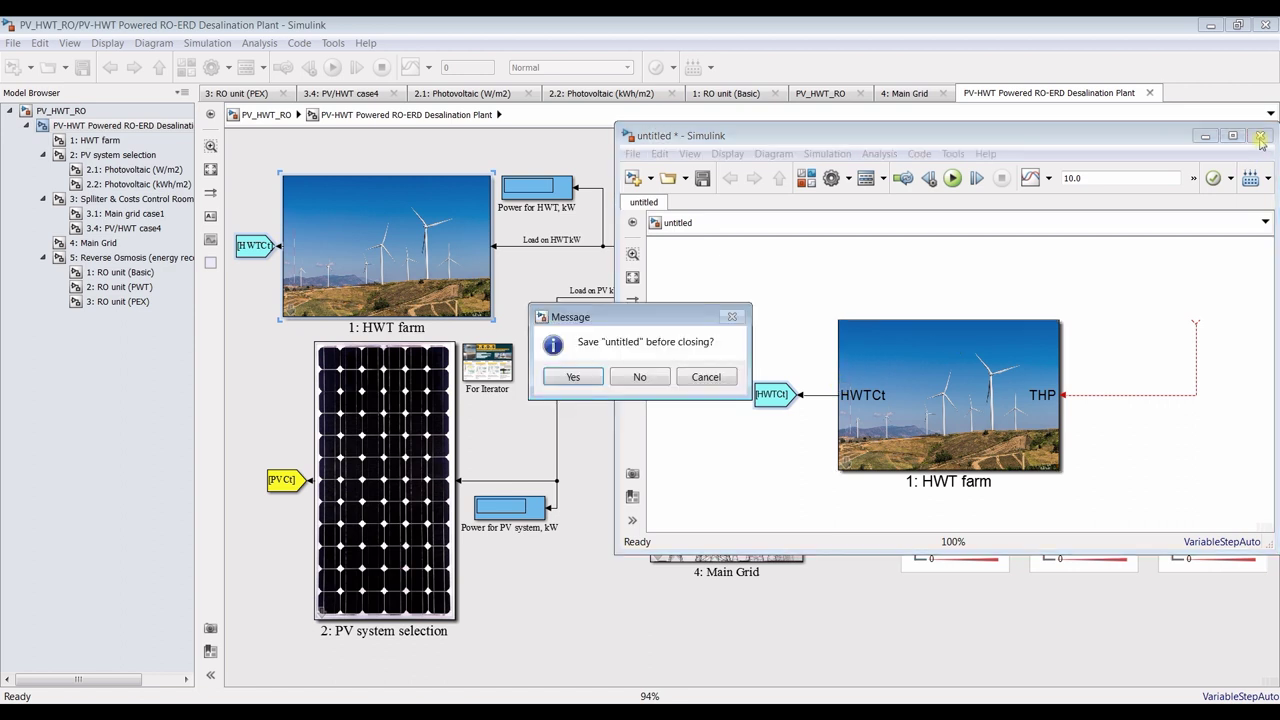
pyautogui.click(638, 377)
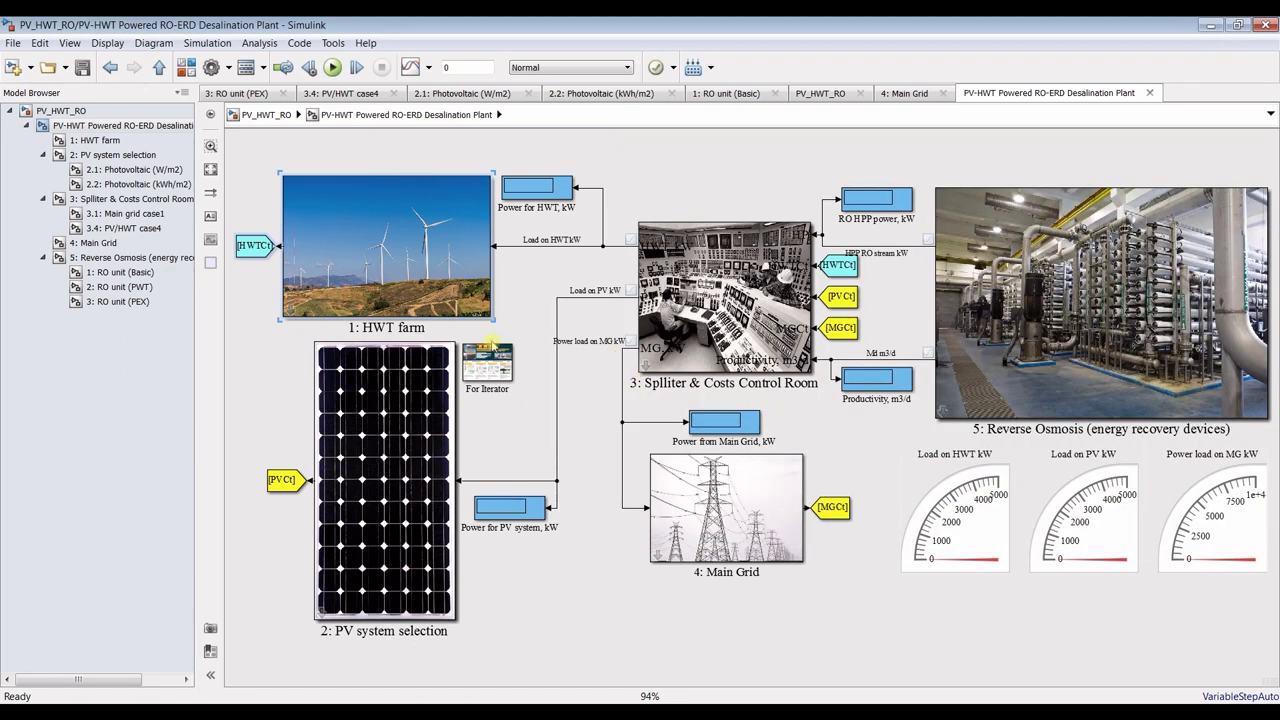
# Check the HWT farm's air temperature and pressure parameters, and set its Power/HWT unit to 100 kW
pyautogui.doubleClick(363, 218)
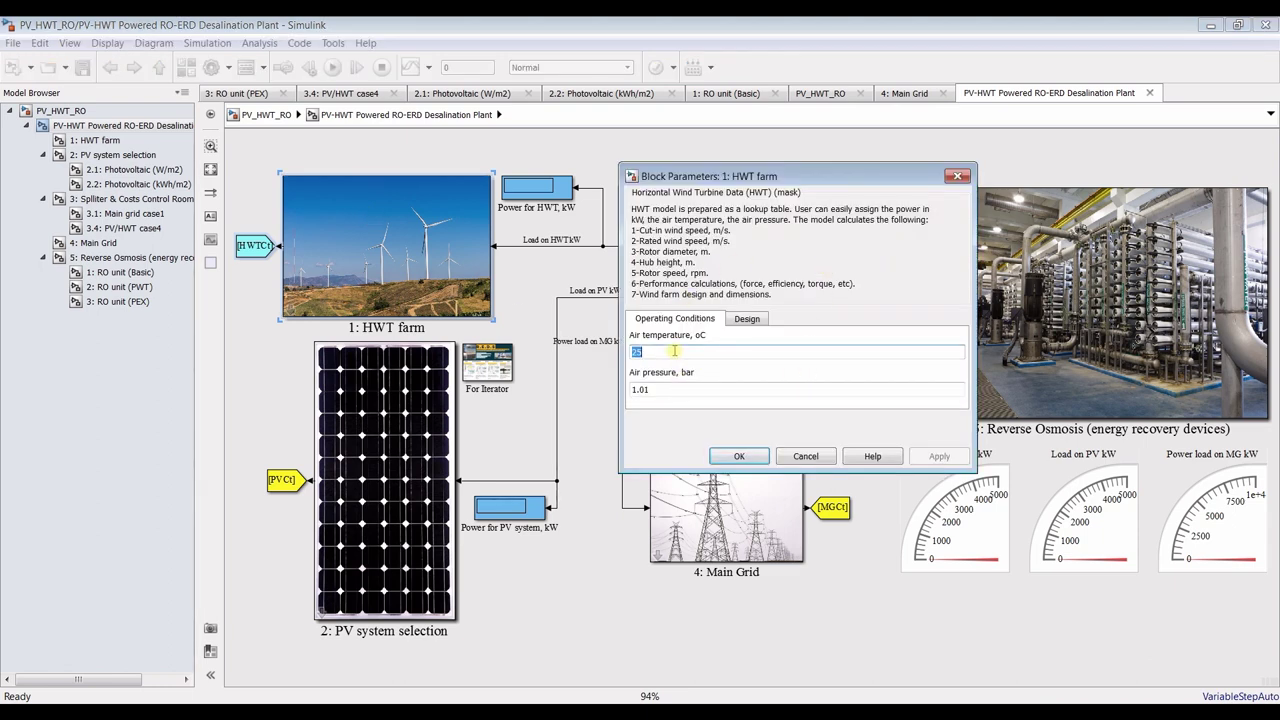
pyautogui.click(664, 389)
pyautogui.click(665, 361)
pyautogui.click(741, 321)
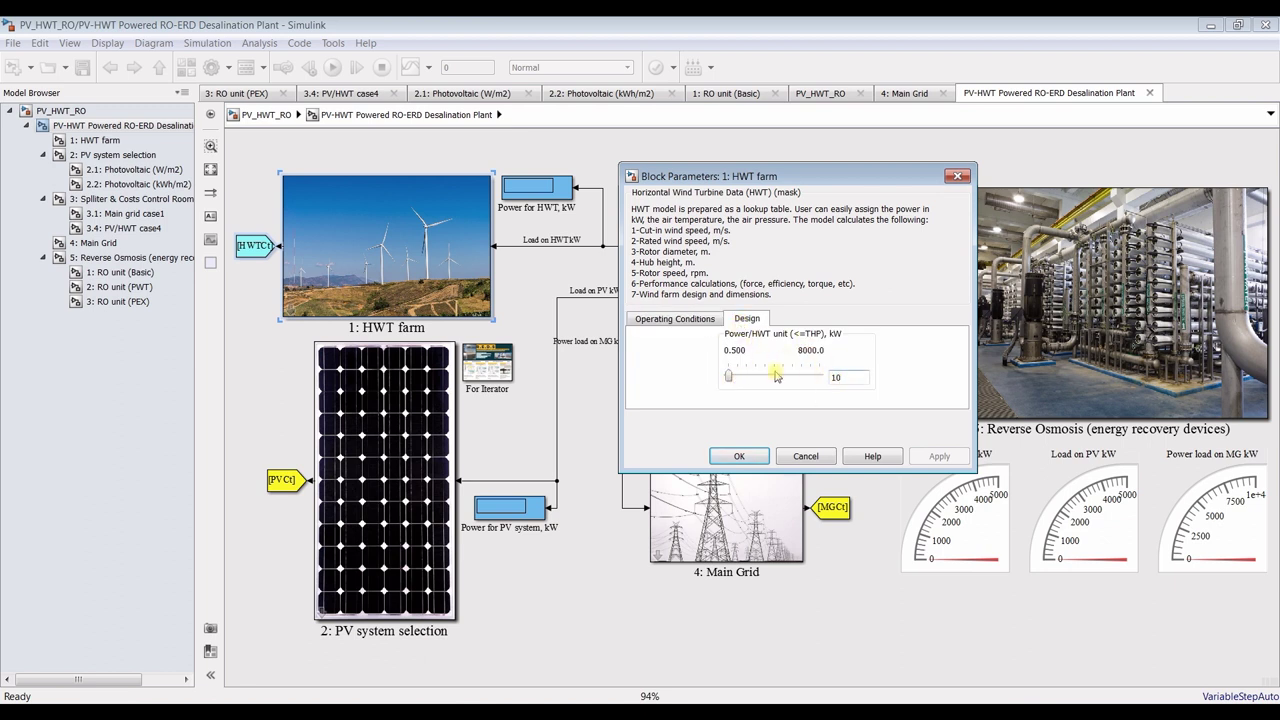
pyautogui.write('1')
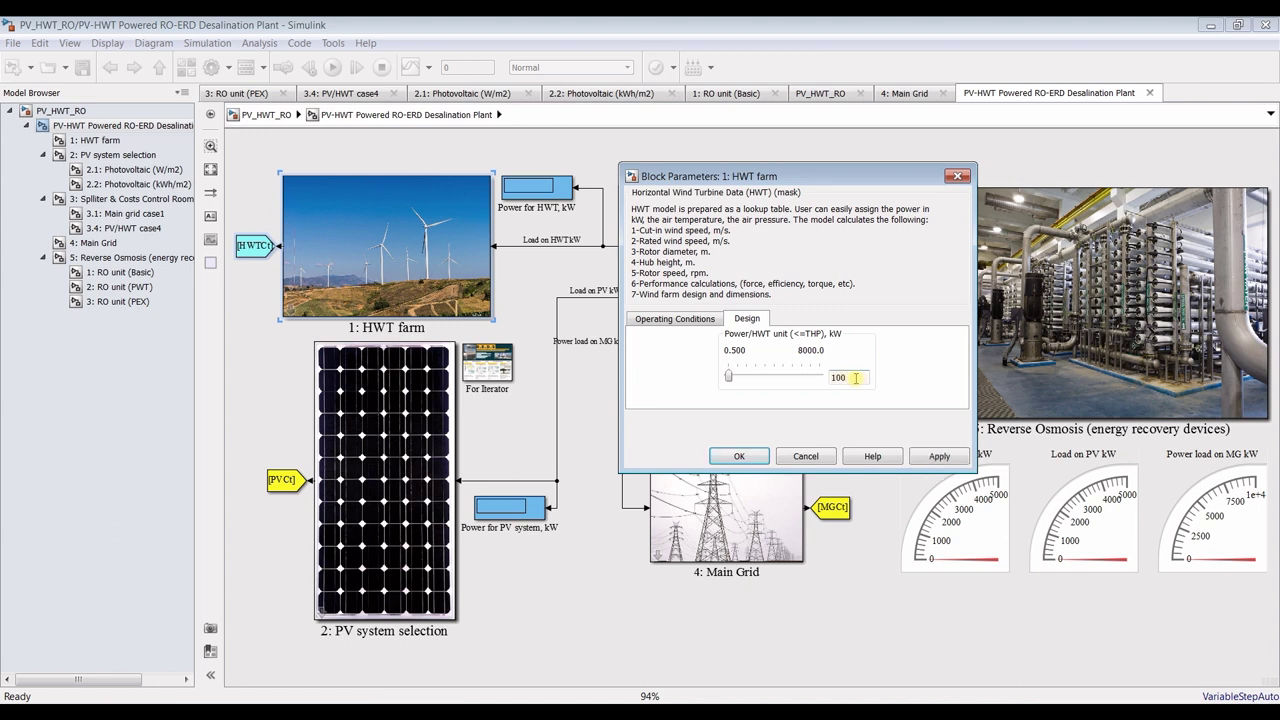
pyautogui.click(930, 456)
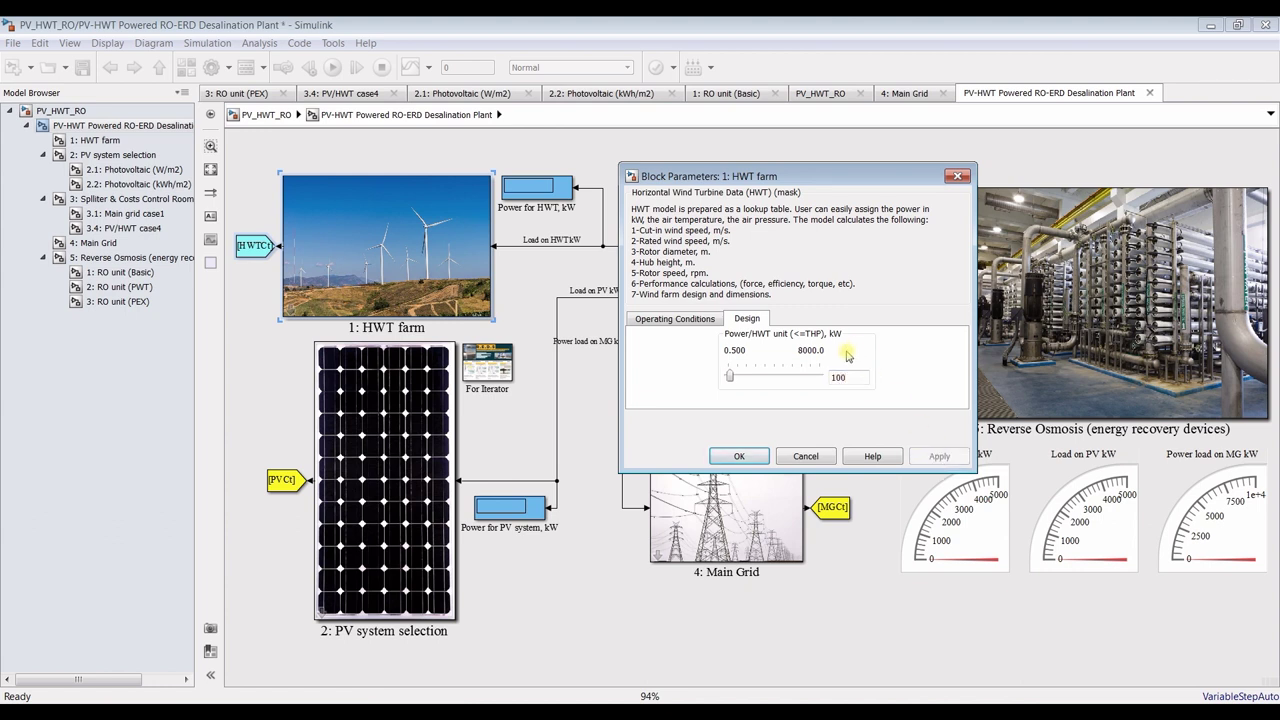
pyautogui.click(738, 458)
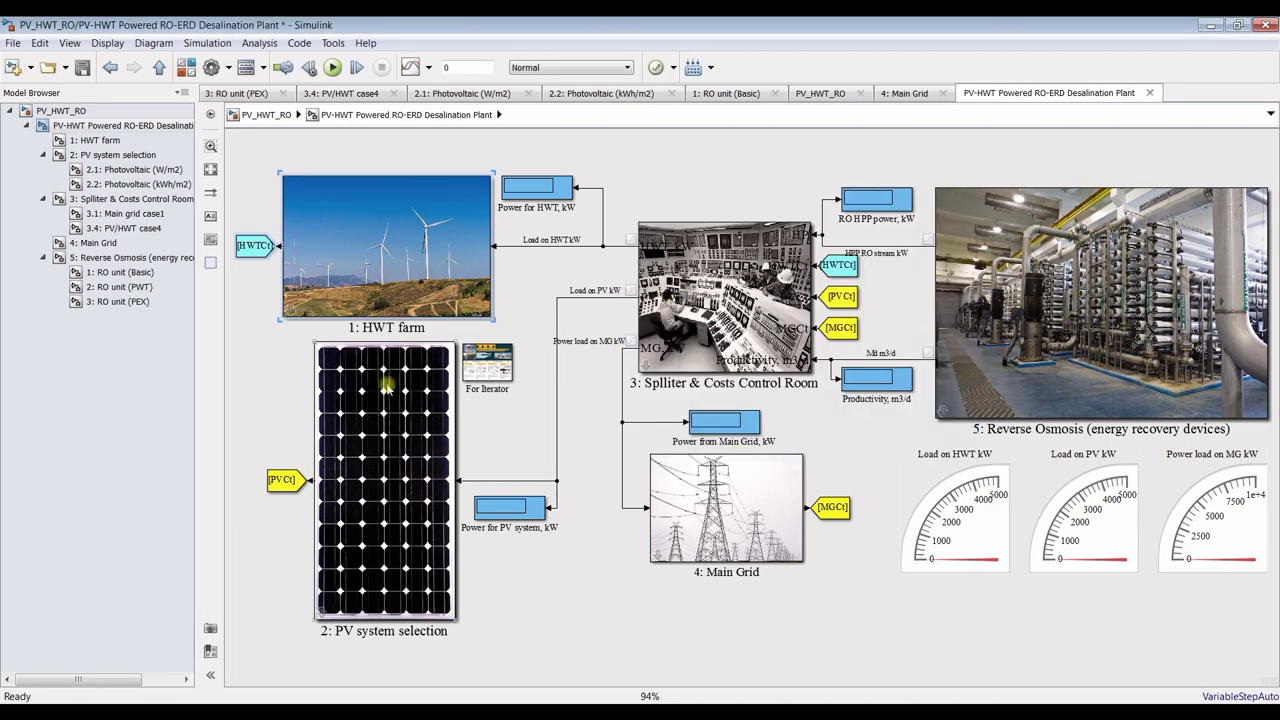
# Try the kWh/m2 solar radiation option in the PV system selection block, and apply Solar radiation= W/m2
pyautogui.doubleClick(386, 385)
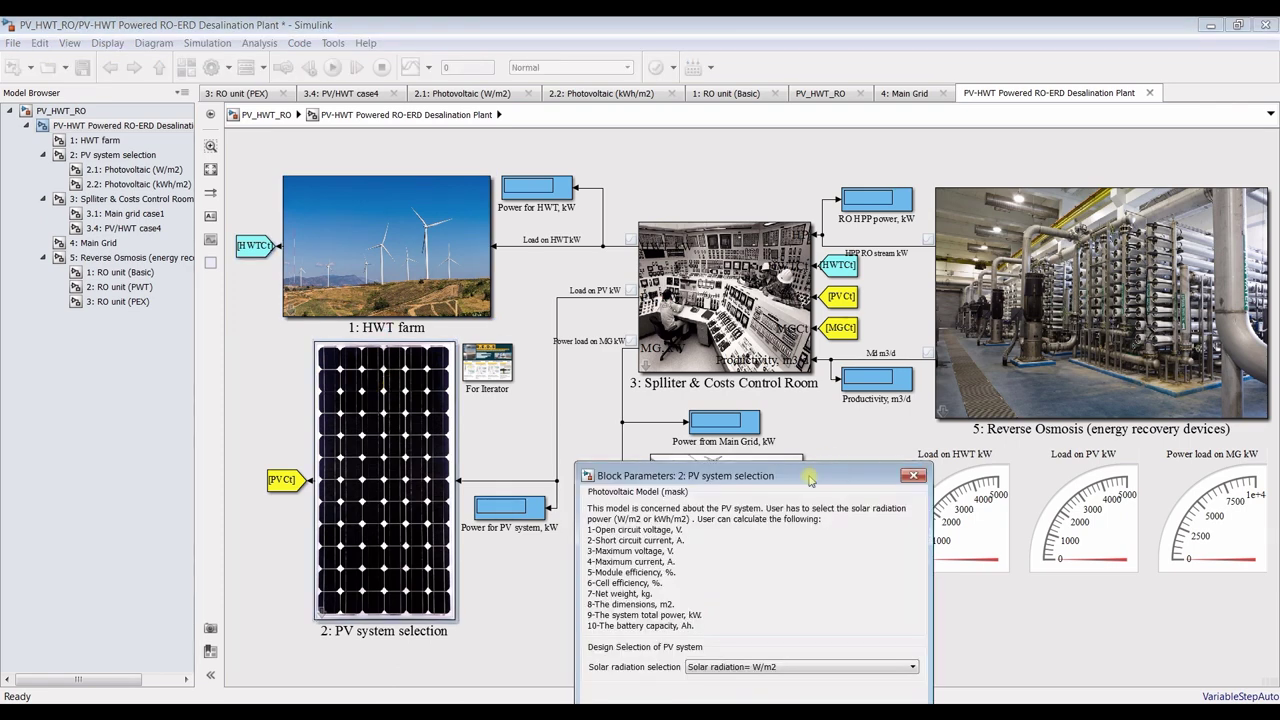
pyautogui.moveTo(815, 472); pyautogui.dragTo(785, 163)
pyautogui.click(752, 358)
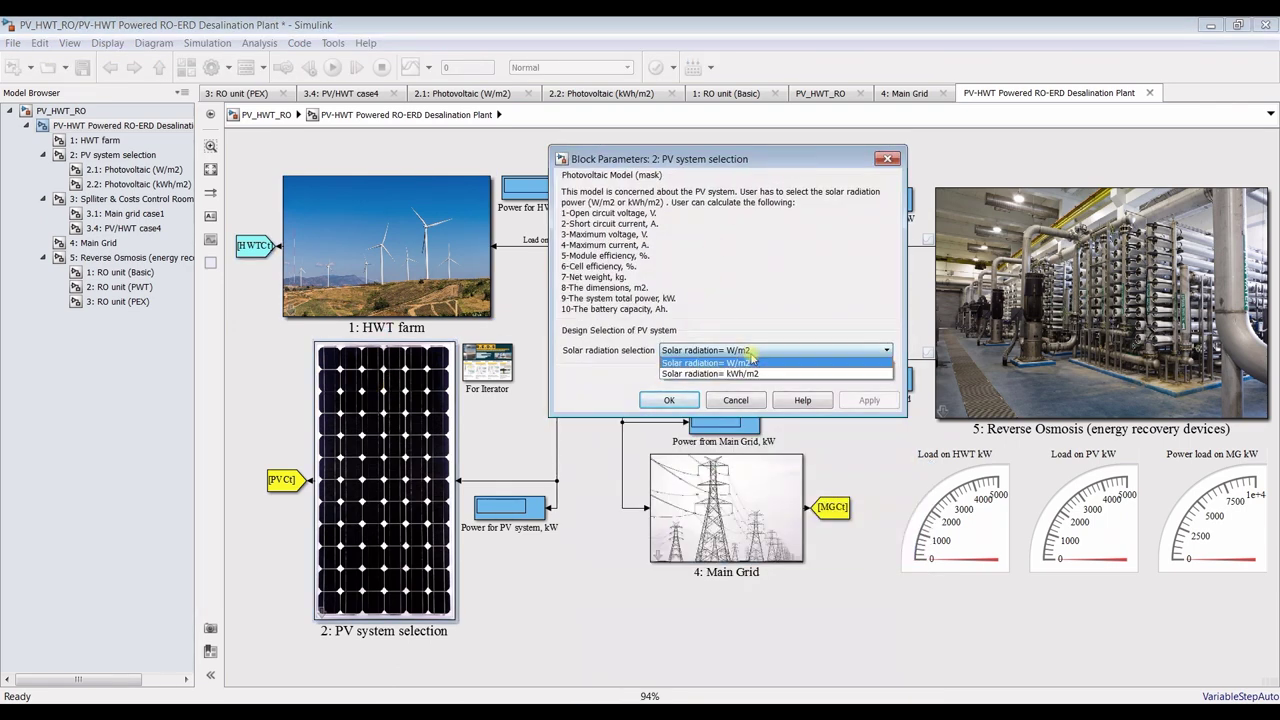
pyautogui.click(744, 375)
pyautogui.click(738, 353)
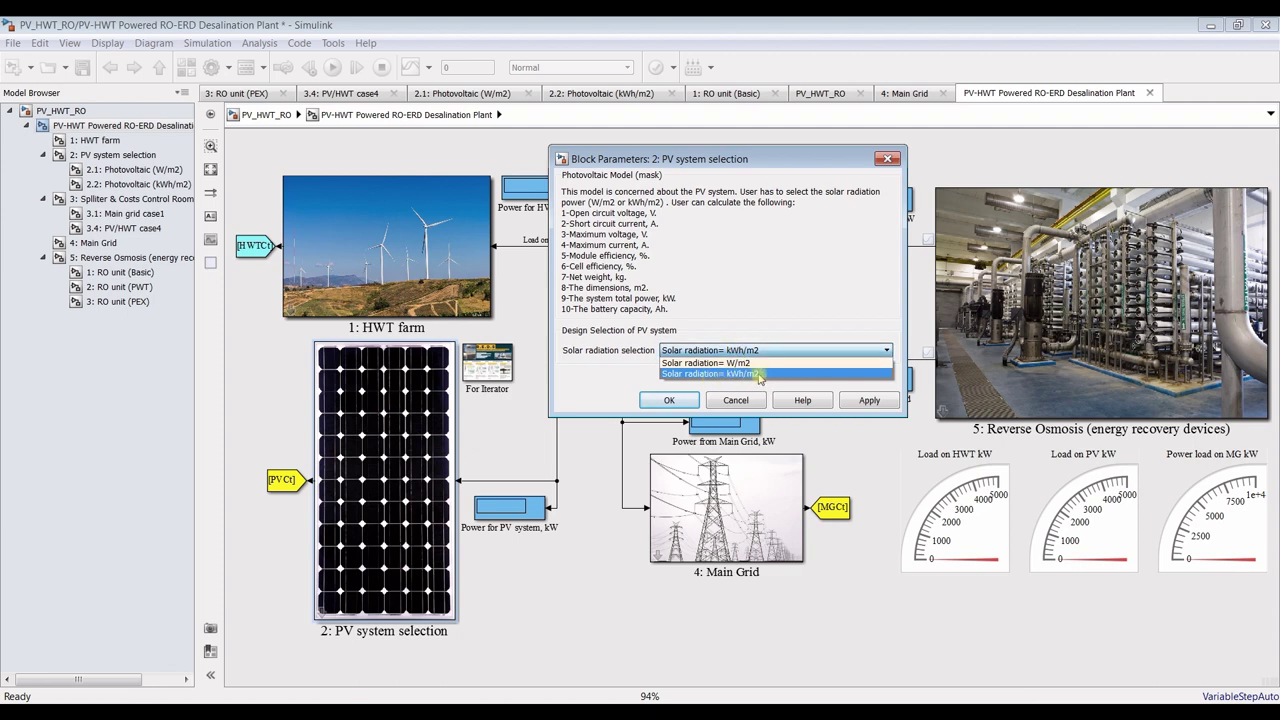
pyautogui.click(724, 363)
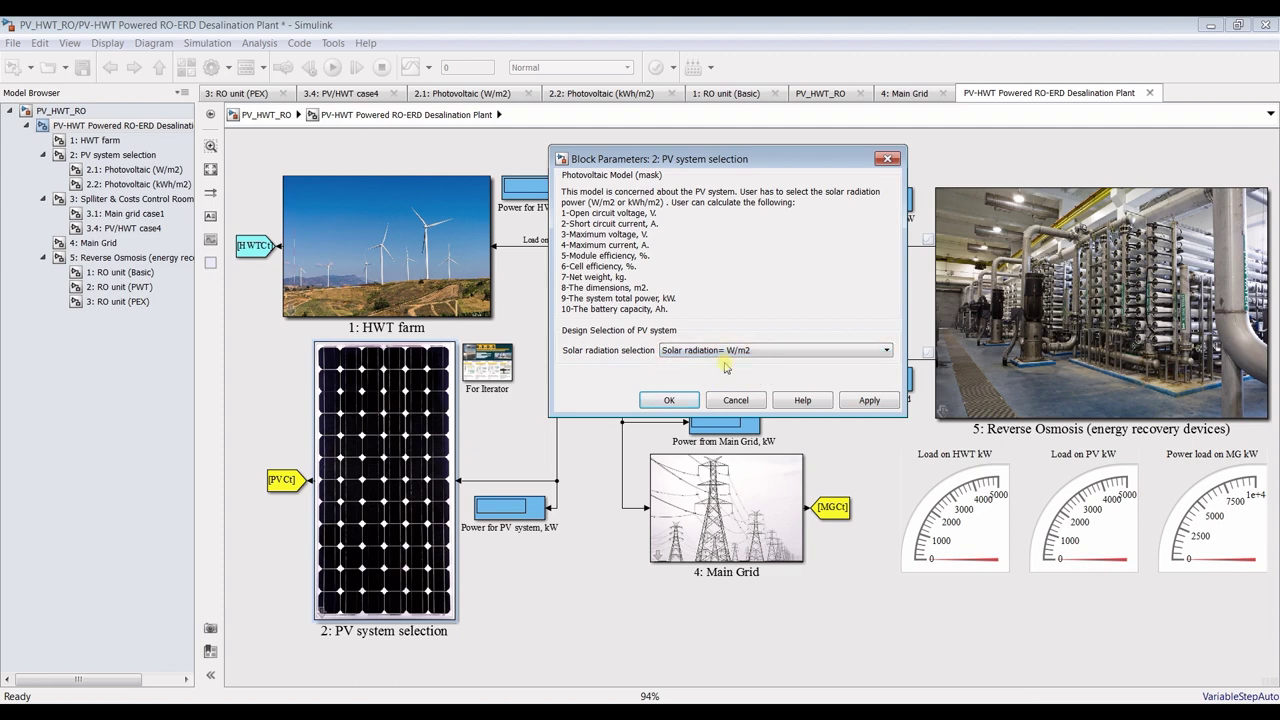
pyautogui.click(866, 403)
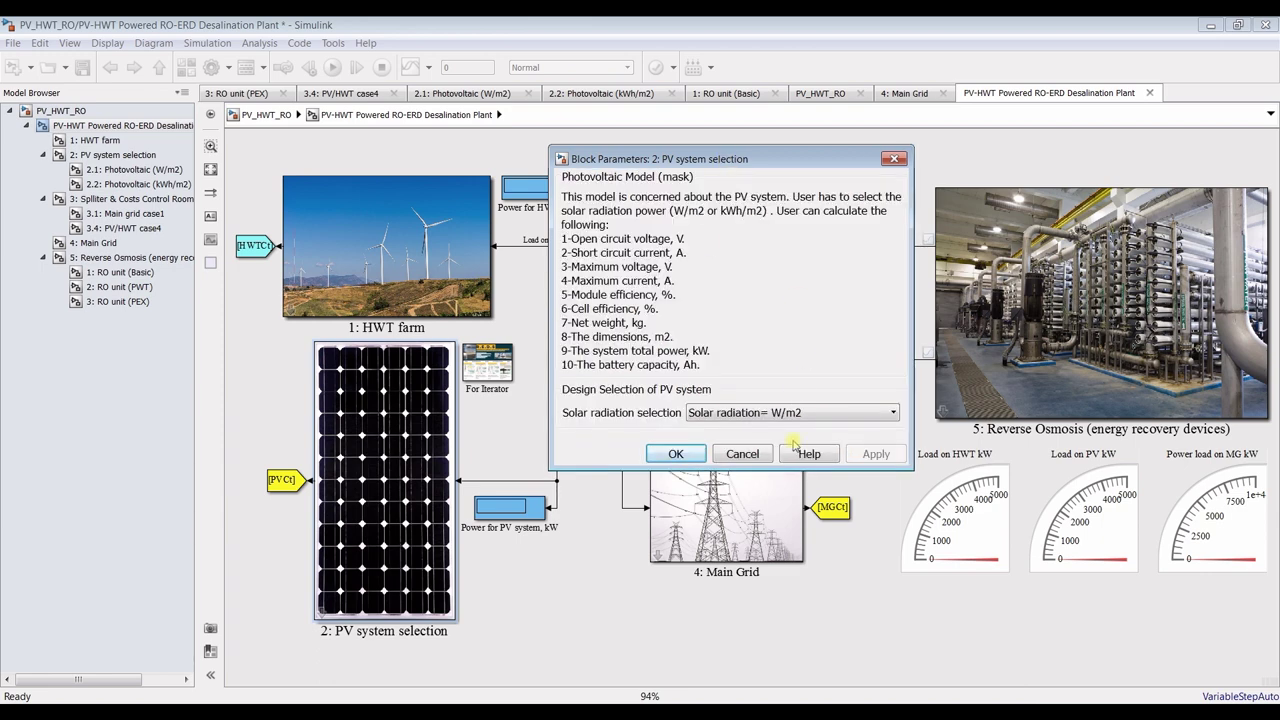
pyautogui.click(676, 454)
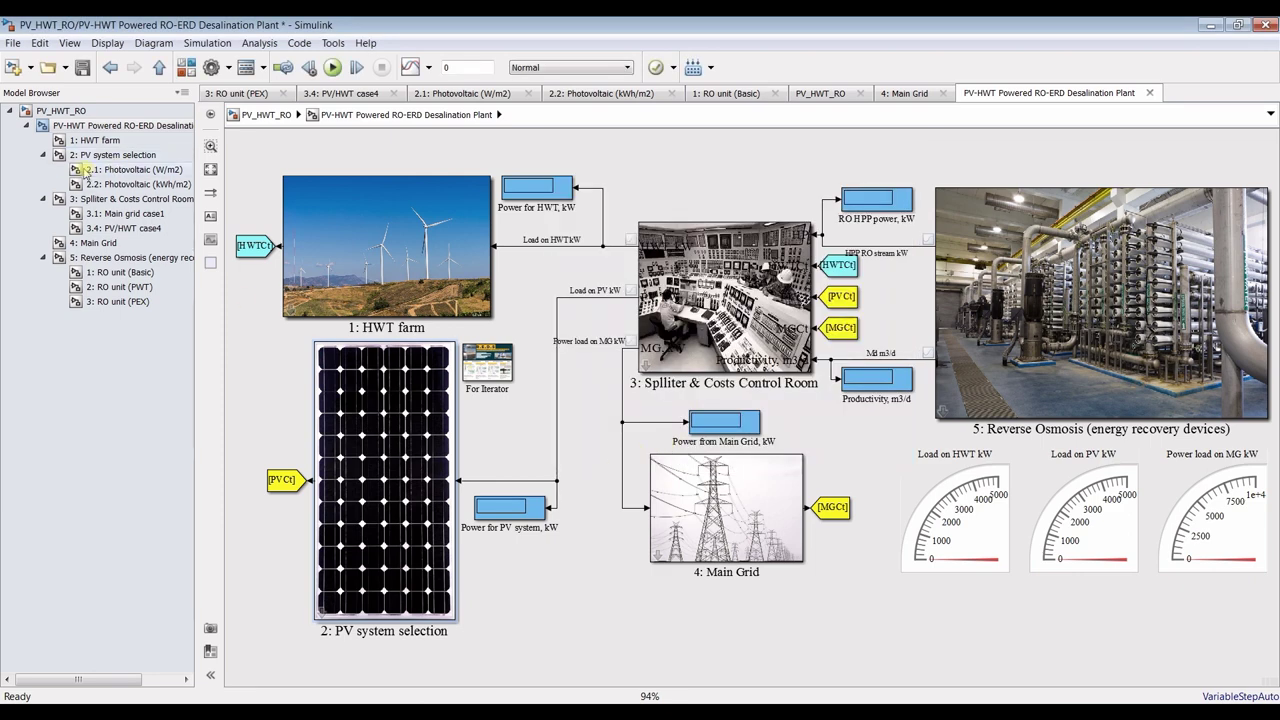
# Look through both photovoltaic subsystem diagrams and view the whole PV system selection diagram that contains them
pyautogui.click(135, 171)
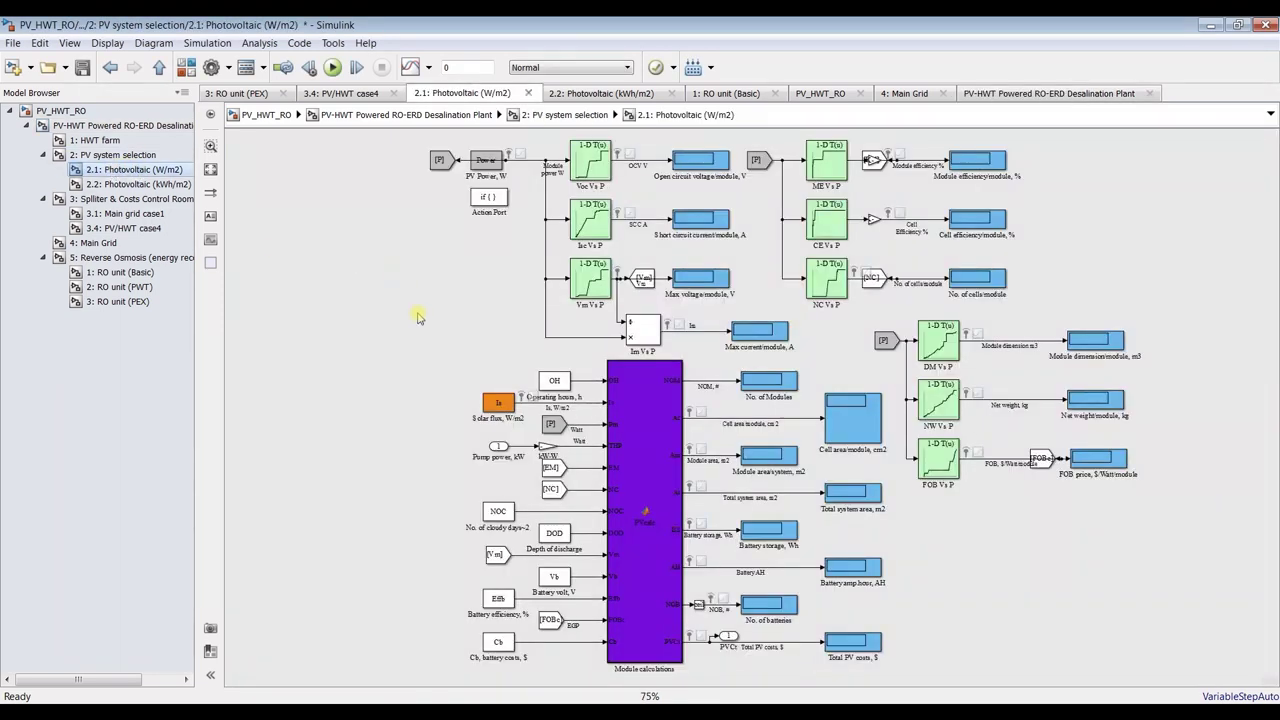
pyautogui.click(135, 185)
pyautogui.click(135, 170)
pyautogui.click(112, 155)
pyautogui.click(210, 170)
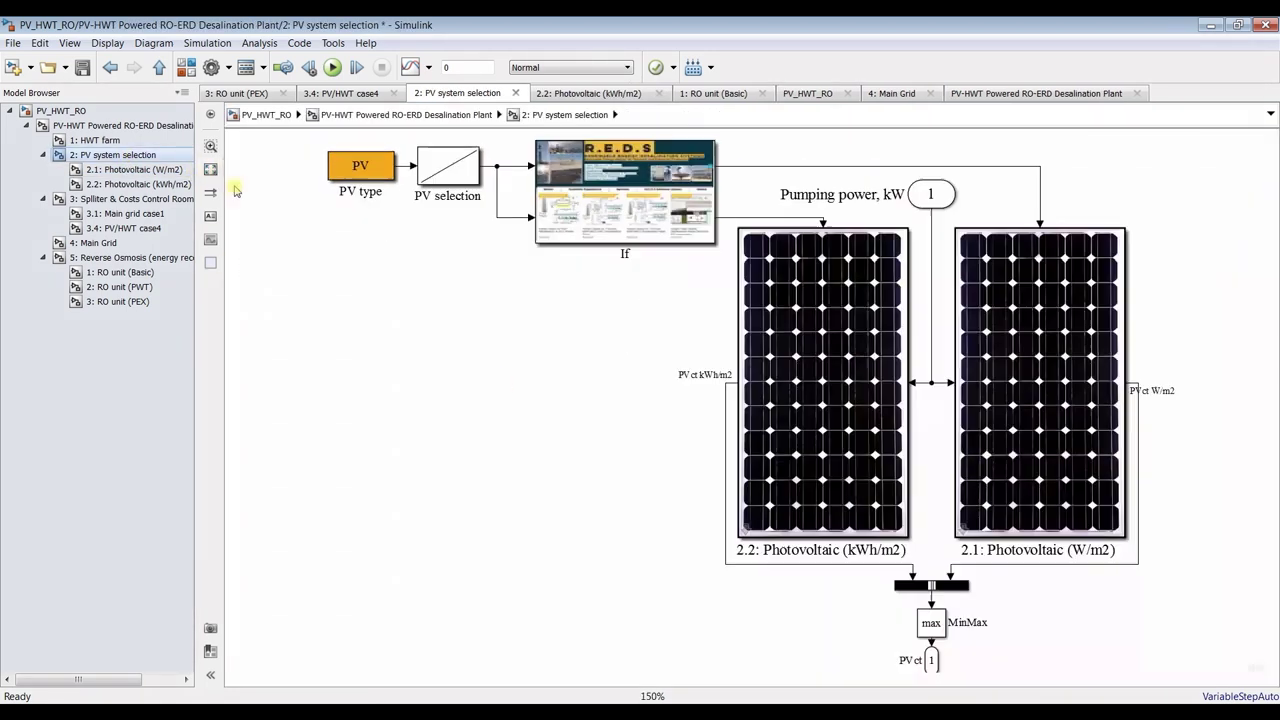
pyautogui.click(1025, 382)
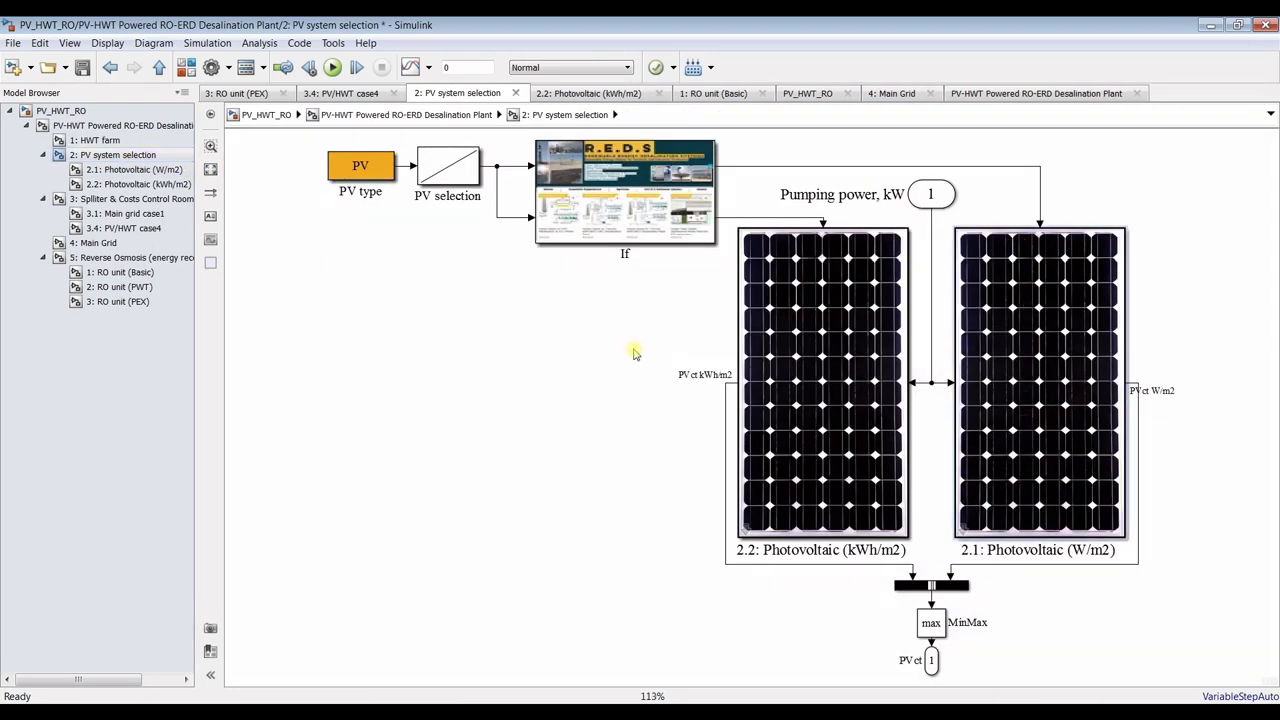
# Open the 2.1: Photovoltaic (W/m2) block parameters and review the operating hours, cloudy days factor and solar flux
pyautogui.doubleClick(1045, 259)
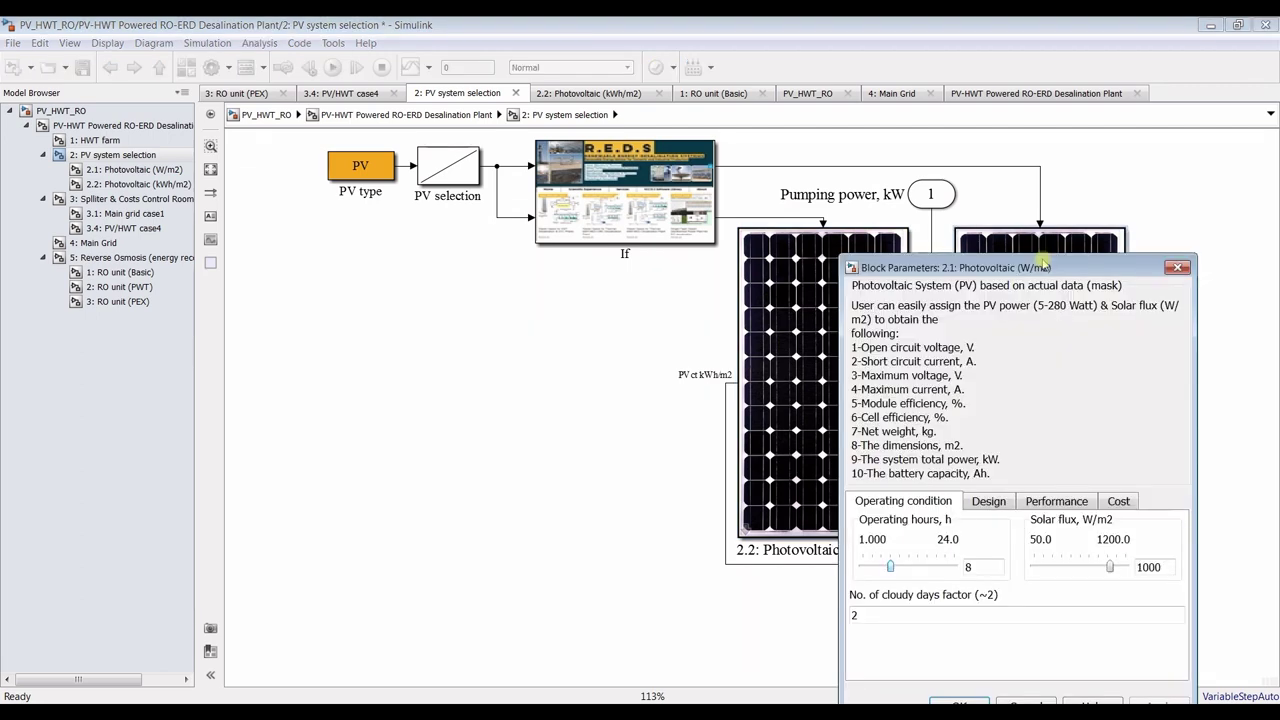
pyautogui.moveTo(1037, 274); pyautogui.dragTo(505, 169)
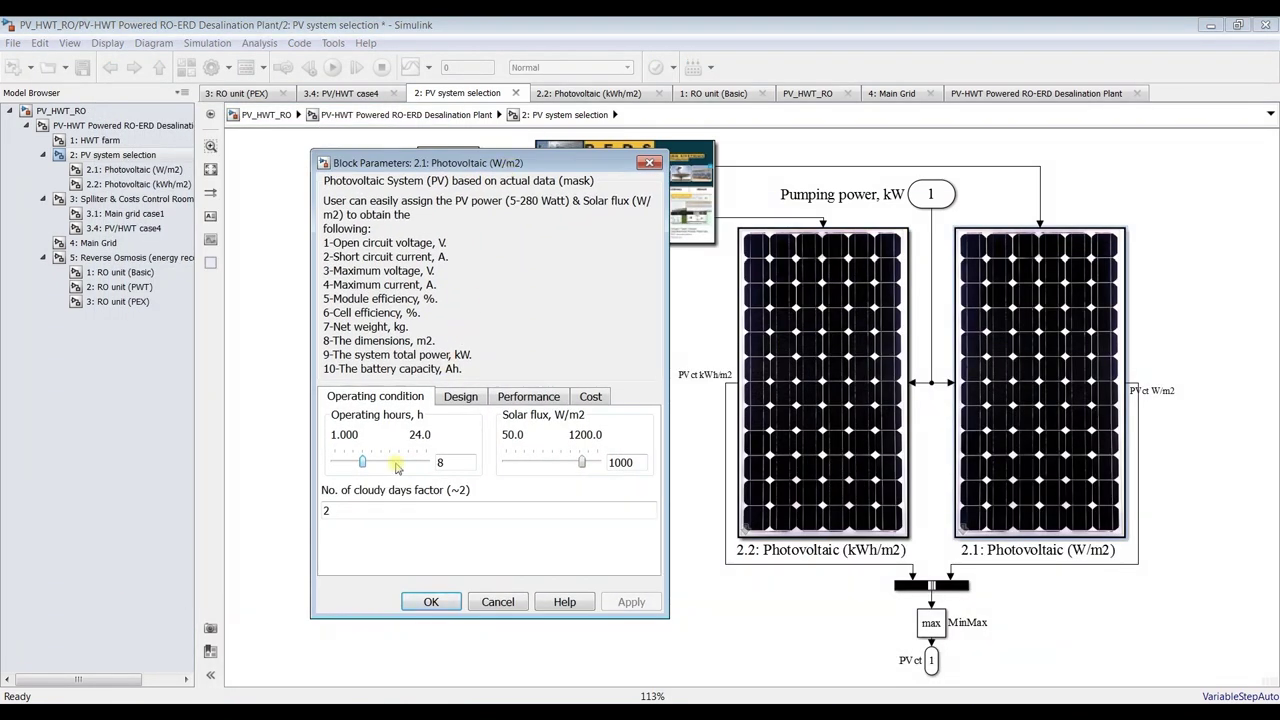
pyautogui.doubleClick(462, 464)
pyautogui.doubleClick(416, 512)
pyautogui.doubleClick(620, 462)
pyautogui.doubleClick(638, 463)
# Review the W/m2 photovoltaic block's design, performance and cost parameters, including module power and battery settings, and close the dialog
pyautogui.click(458, 398)
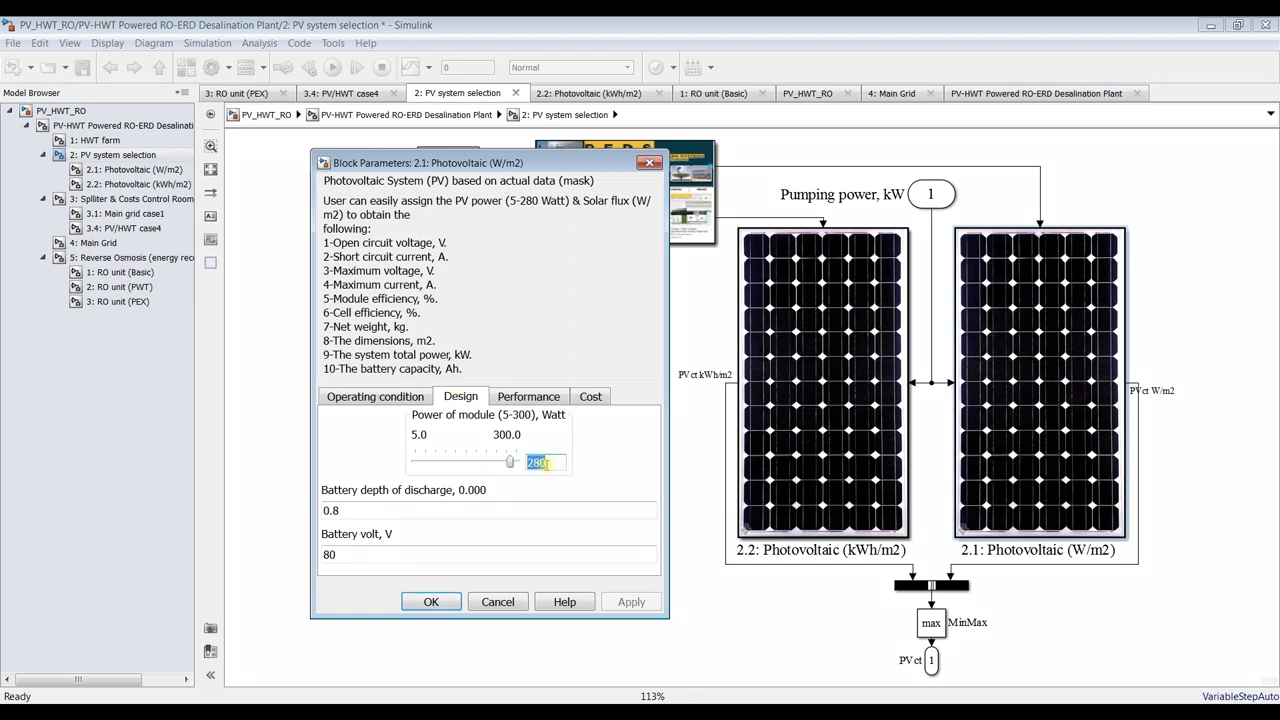
pyautogui.press('Tab')
pyautogui.press('Tab')
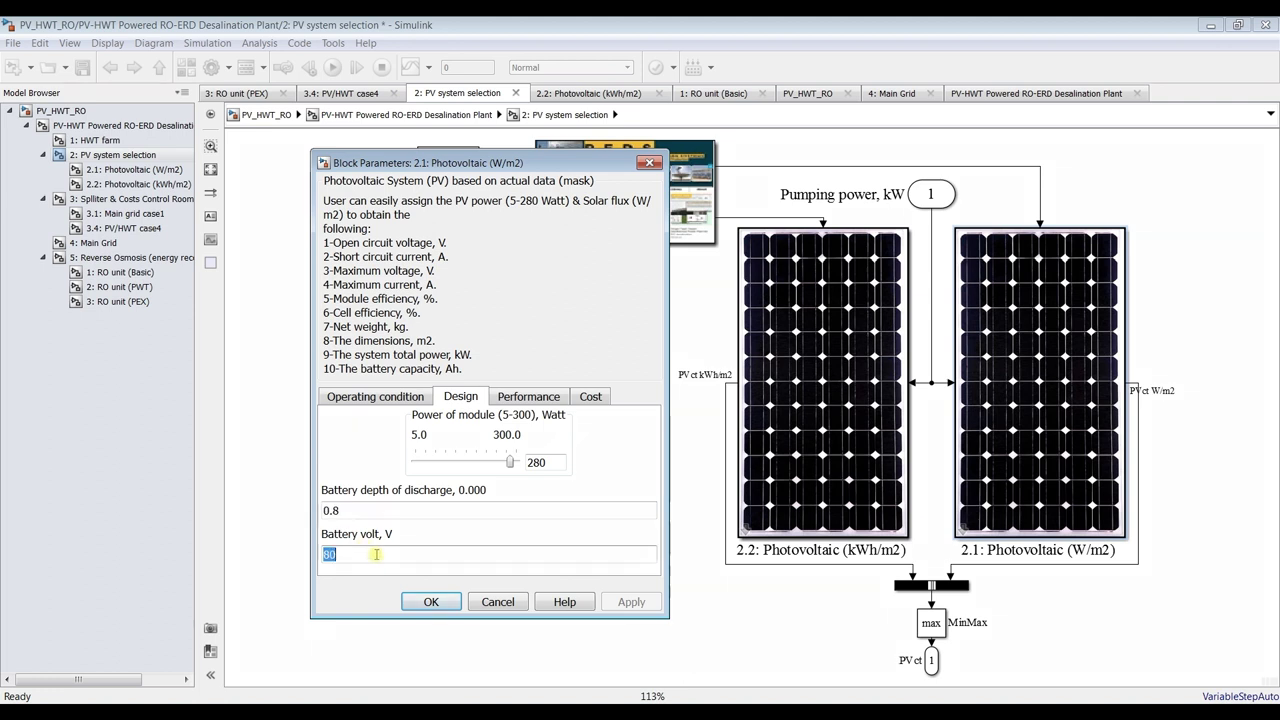
pyautogui.click(518, 402)
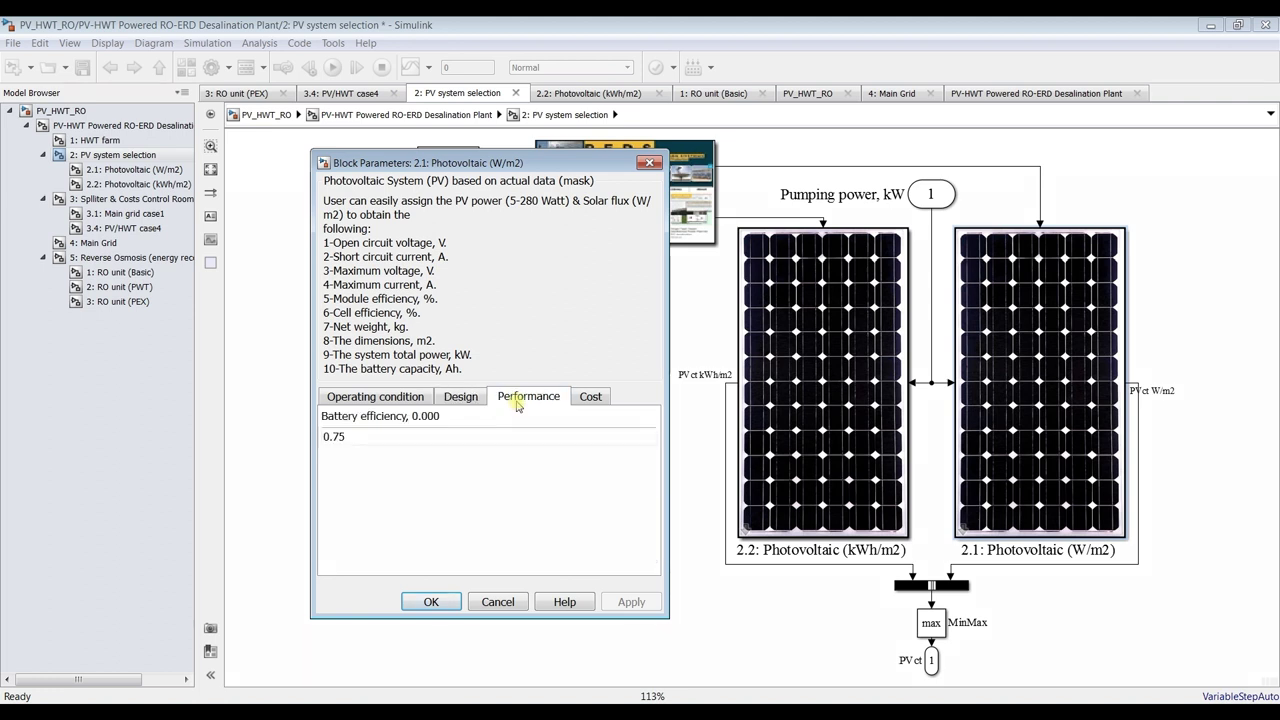
pyautogui.click(593, 399)
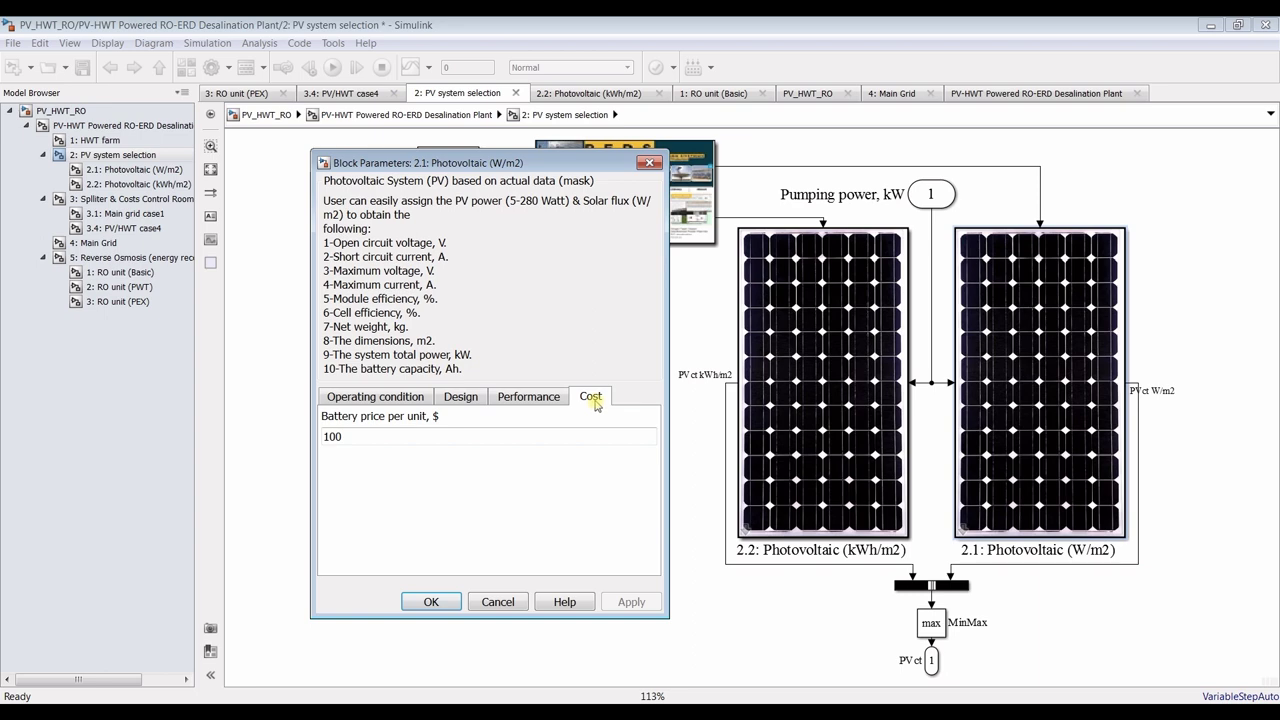
pyautogui.click(429, 602)
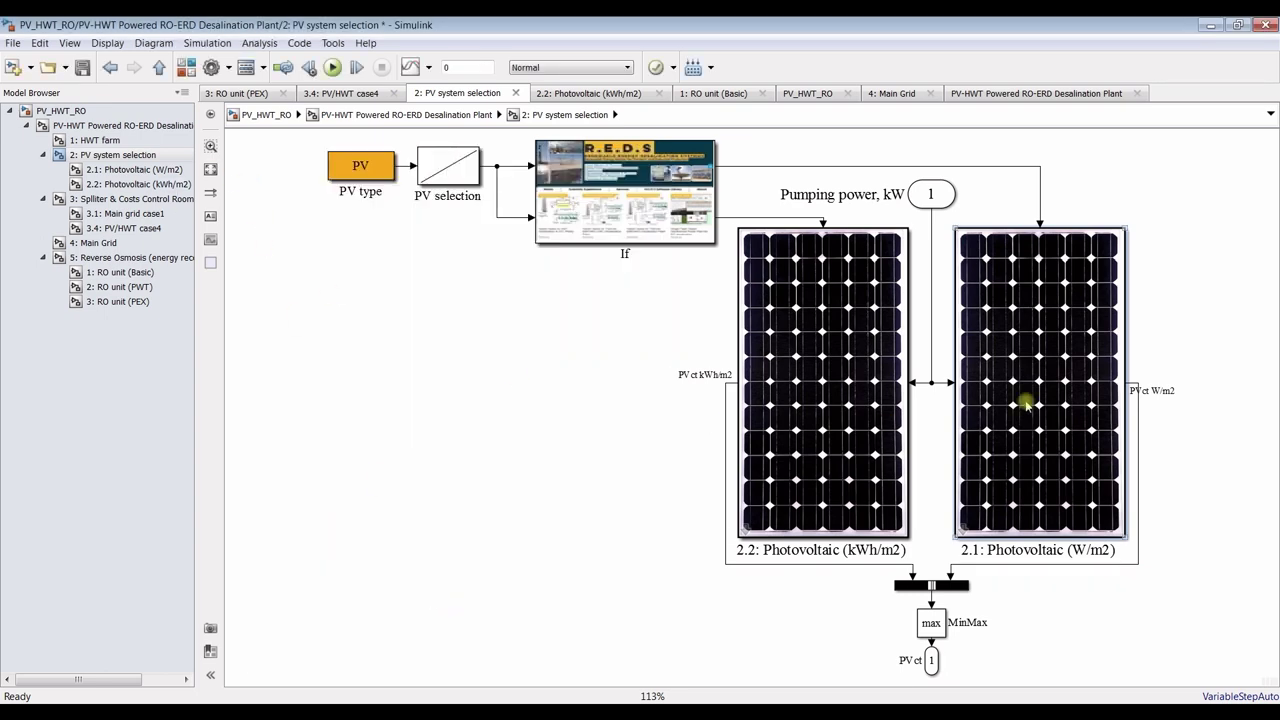
# View the kWh/m2 photovoltaic diagram, then examine the W/m2 diagram's lookup tables, displays and module calculations block
pyautogui.click(105, 184)
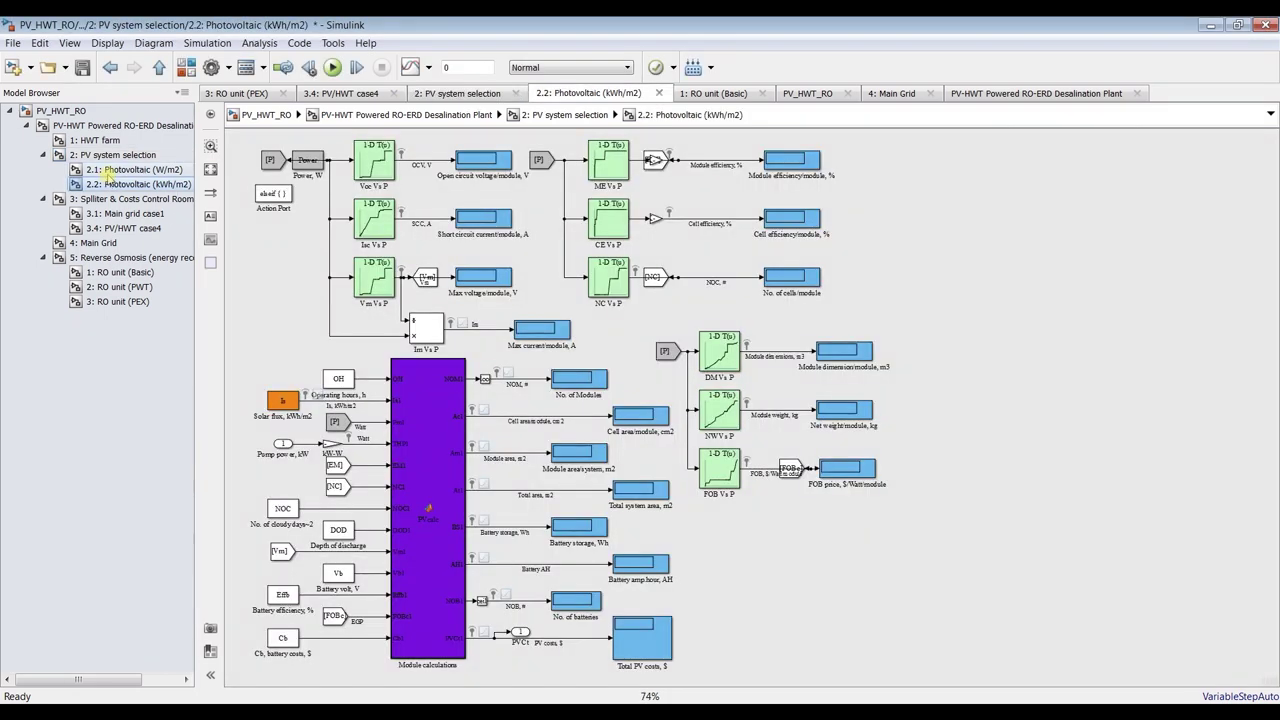
pyautogui.click(112, 169)
pyautogui.scroll(3, 712, 178)
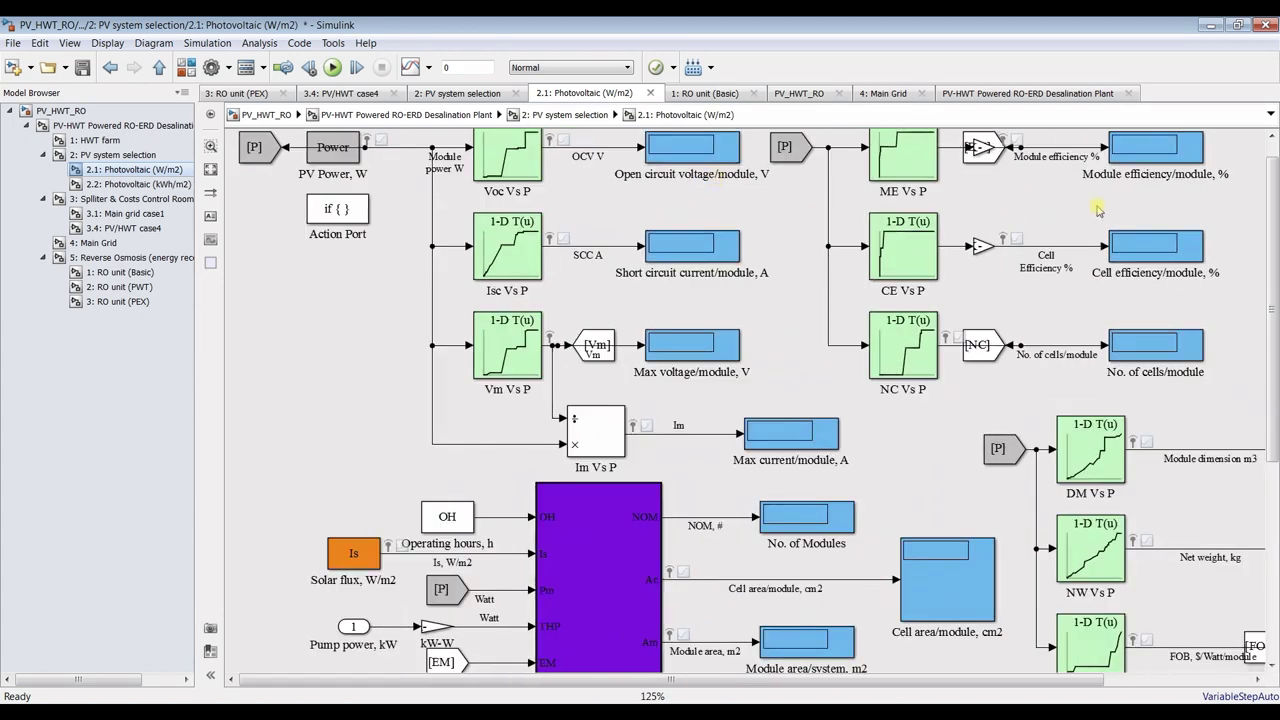
pyautogui.moveTo(1275, 200); pyautogui.dragTo(1273, 178)
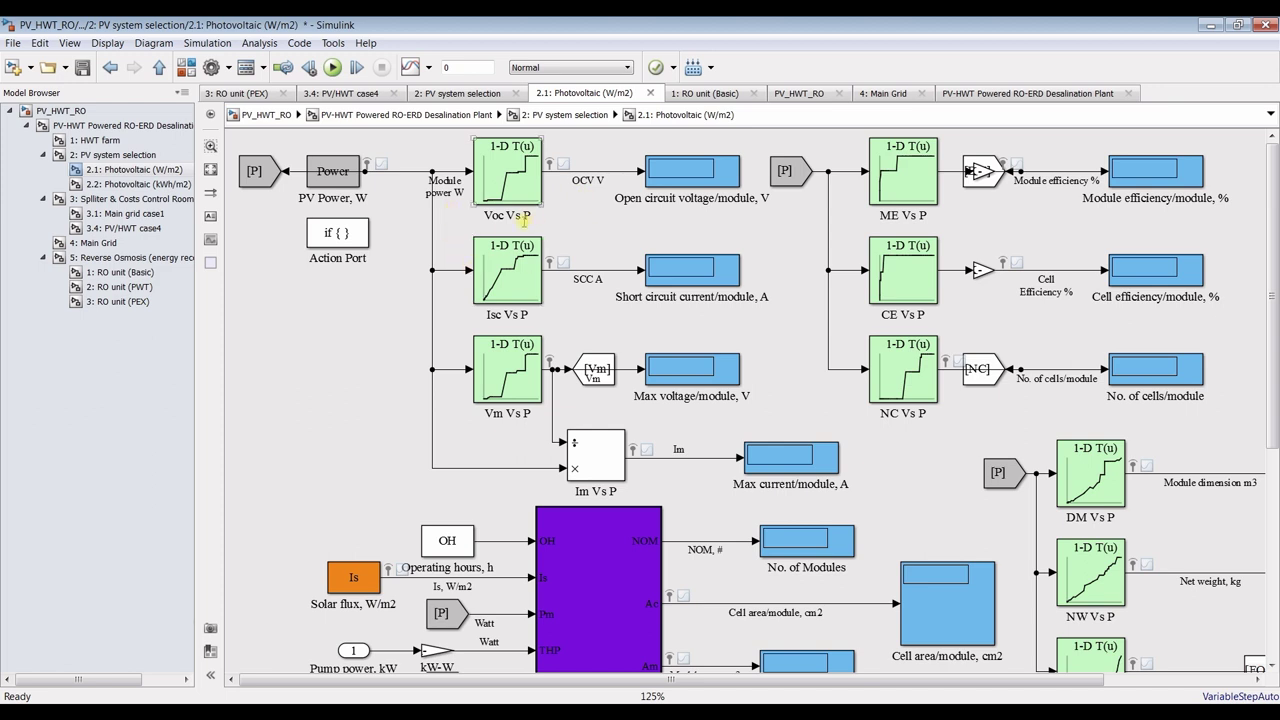
pyautogui.scroll(-1, 283, 222)
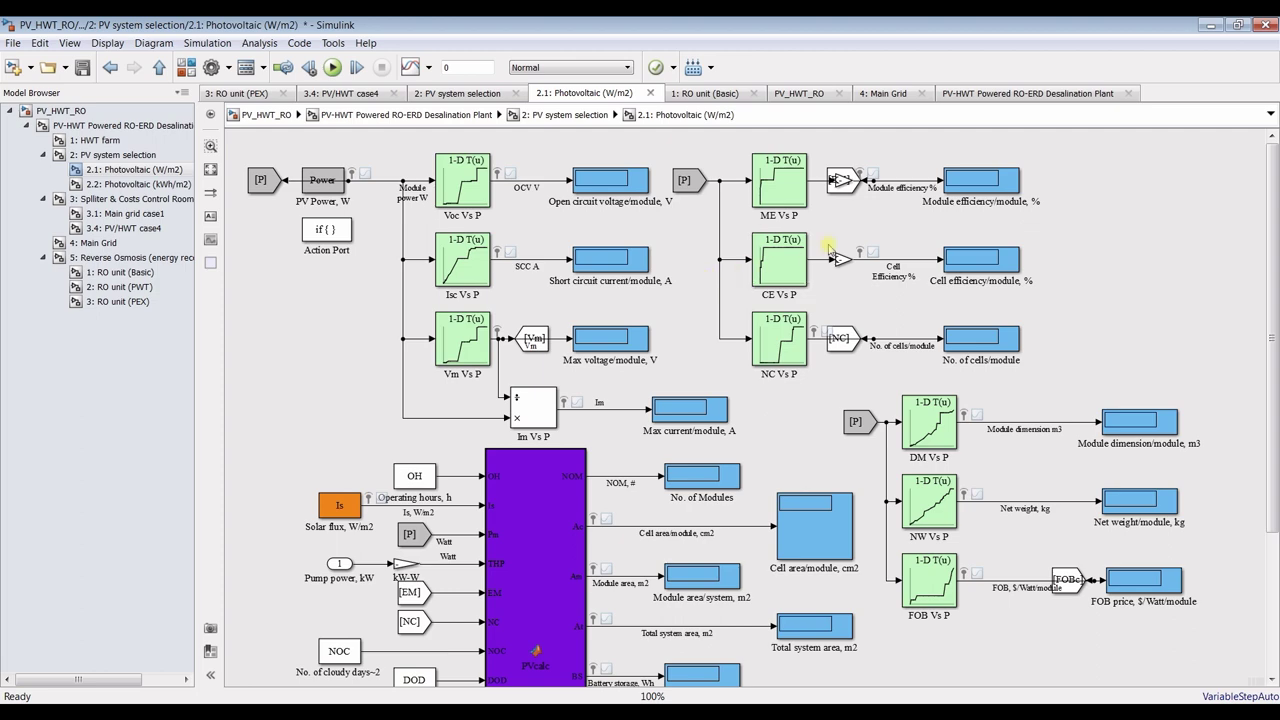
pyautogui.moveTo(1277, 272); pyautogui.dragTo(1277, 407)
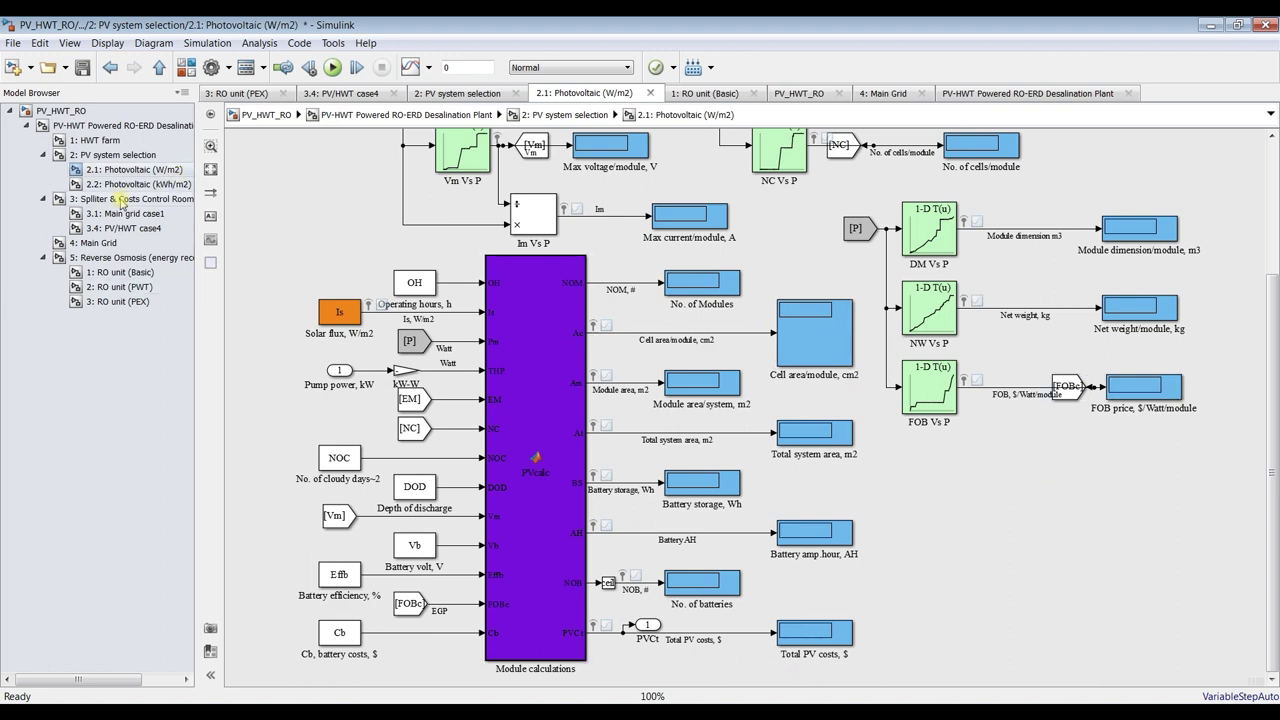
# Open the 3: Splliter & Costs Control Room block parameters from the plant diagram, try Main Grid Load, and select the PV/HWT load condition
pyautogui.click(96, 126)
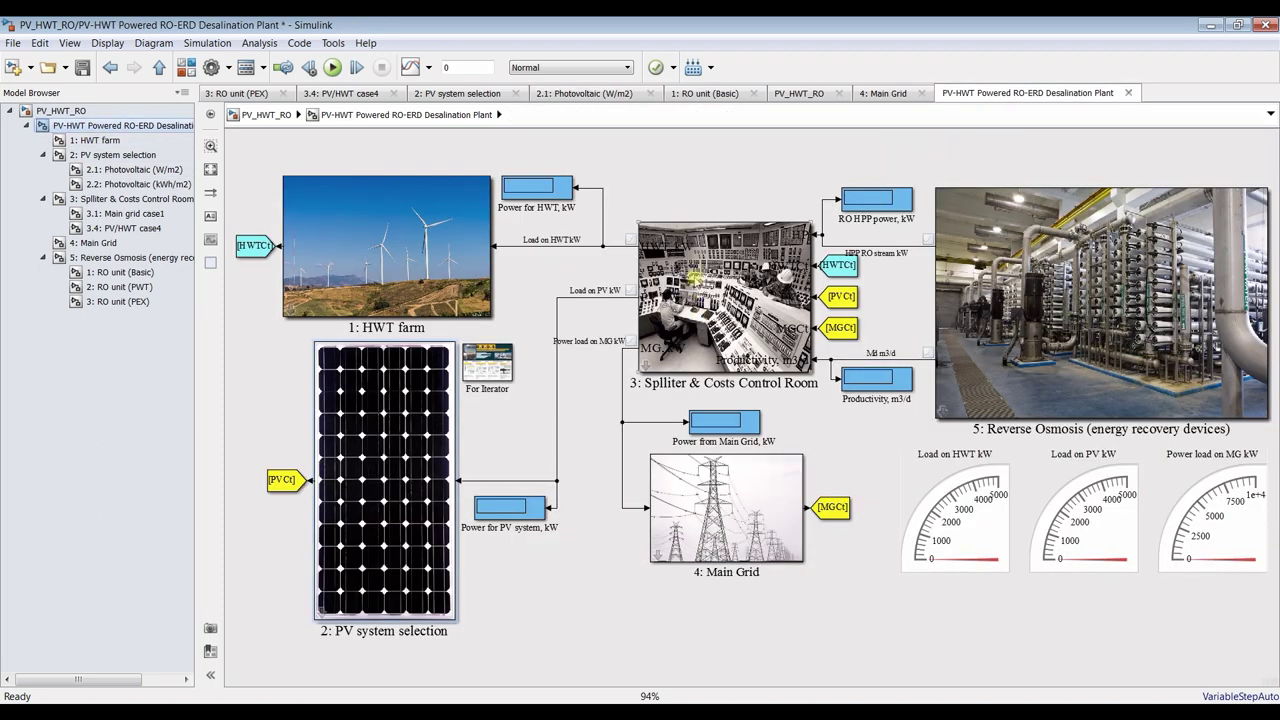
pyautogui.doubleClick(716, 274)
pyautogui.moveTo(620, 226); pyautogui.dragTo(510, 121)
pyautogui.click(201, 275)
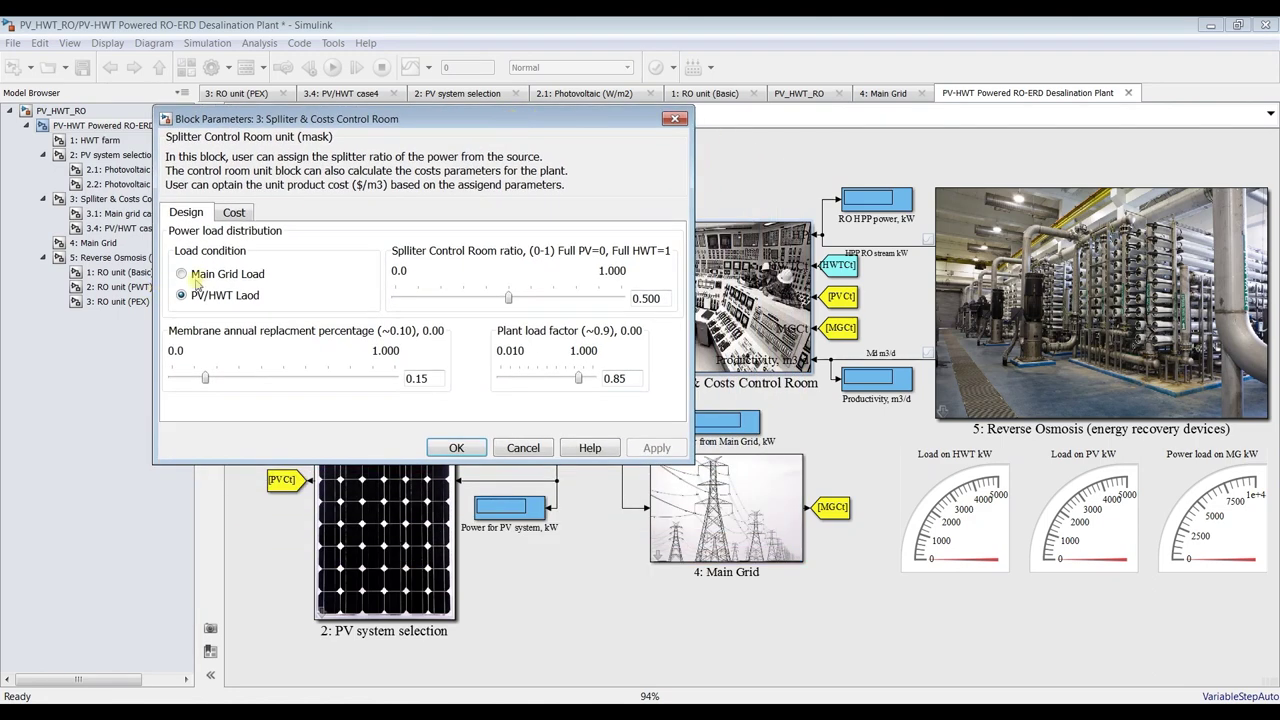
pyautogui.click(212, 296)
pyautogui.click(219, 300)
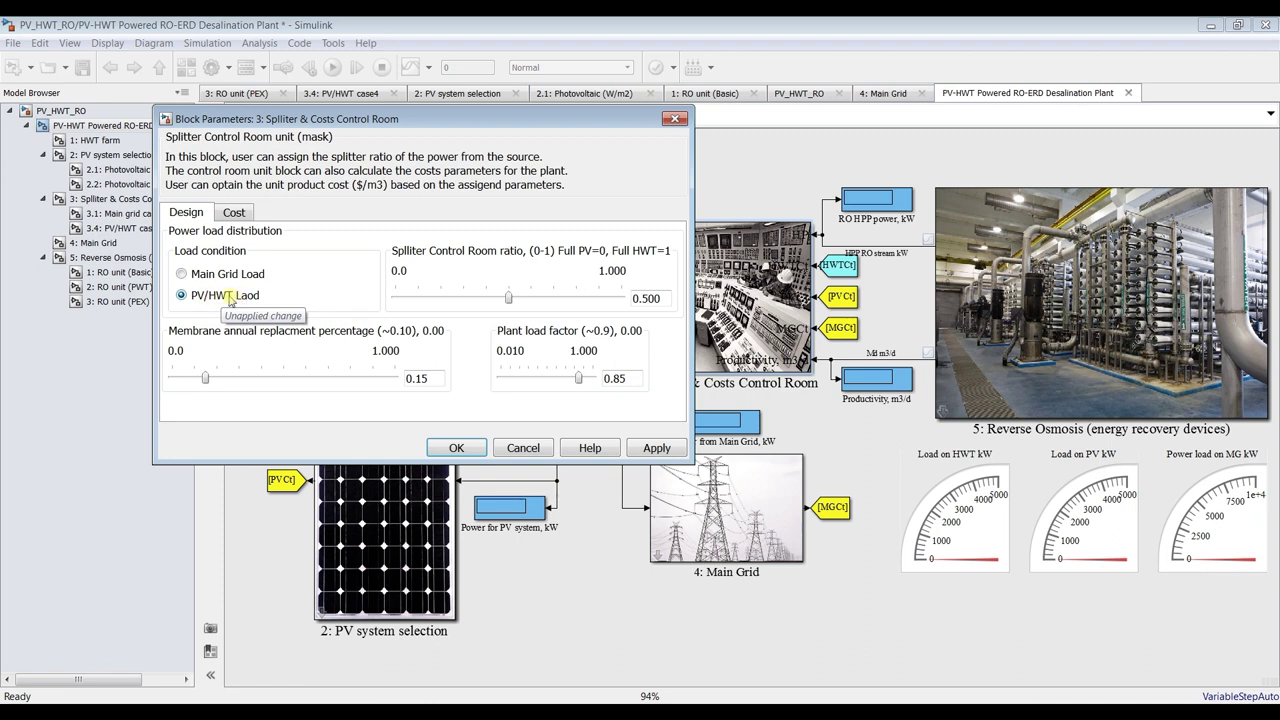
# Try the splitter control room ratio toward full PV and full HWT, set it to 0.5 and apply it
pyautogui.doubleClick(646, 298)
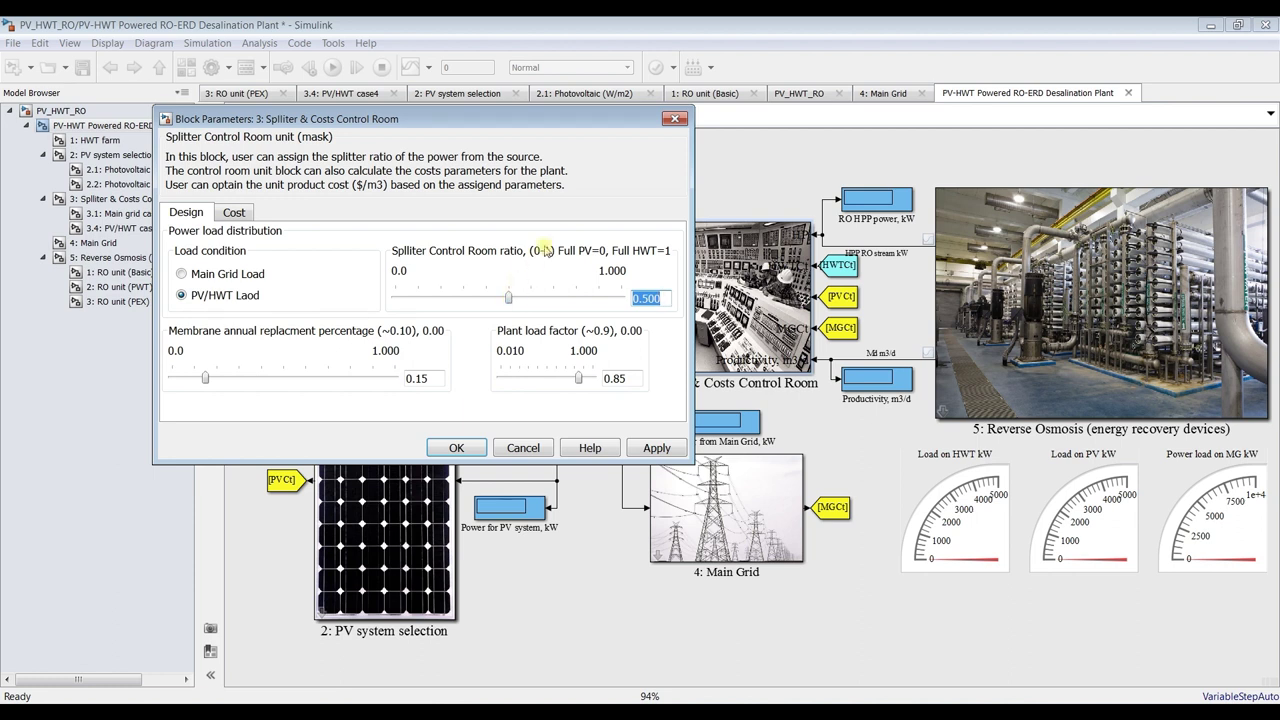
pyautogui.click(510, 300)
pyautogui.moveTo(510, 300); pyautogui.dragTo(386, 296)
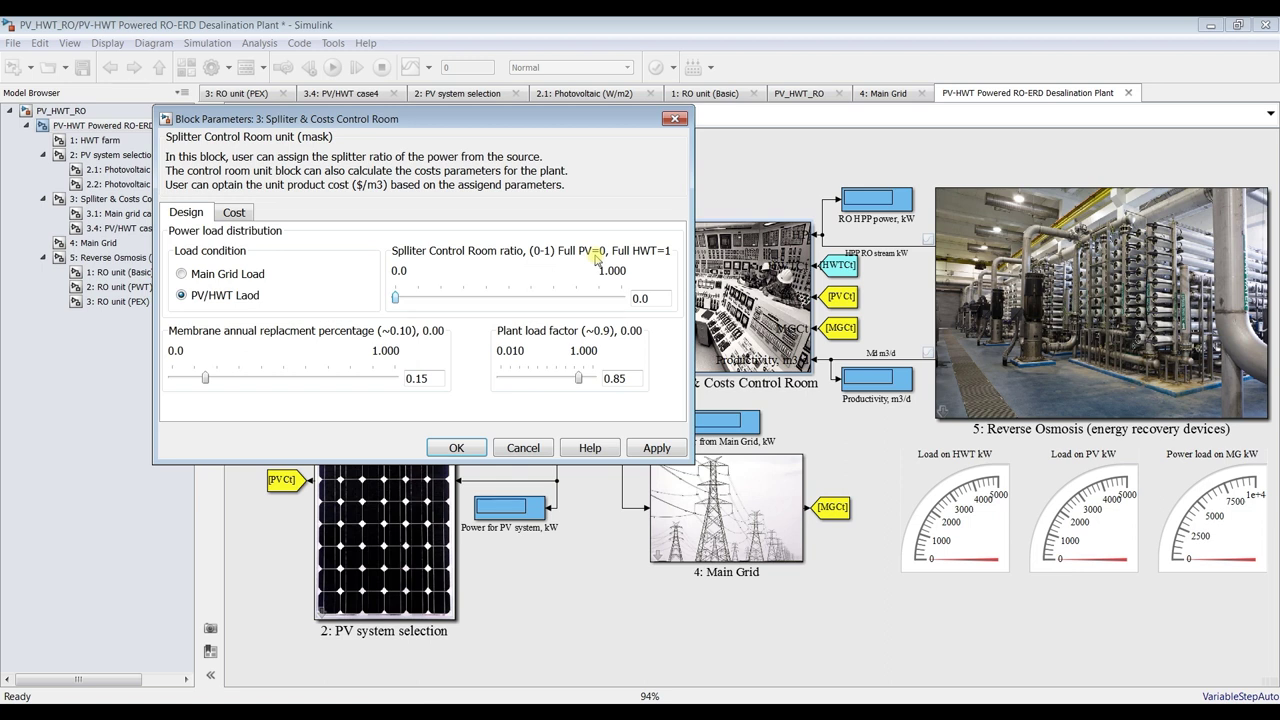
pyautogui.moveTo(397, 300); pyautogui.dragTo(611, 300)
pyautogui.doubleClick(662, 296)
pyautogui.write('0')
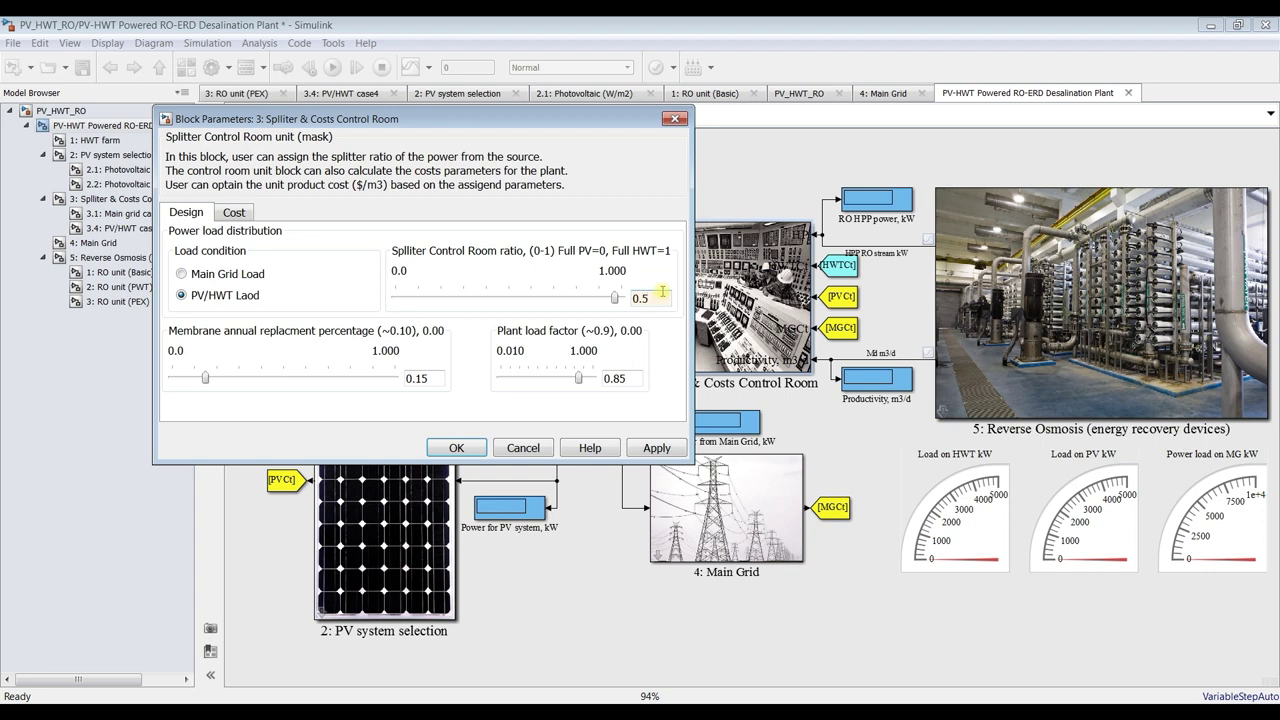
pyautogui.click(656, 447)
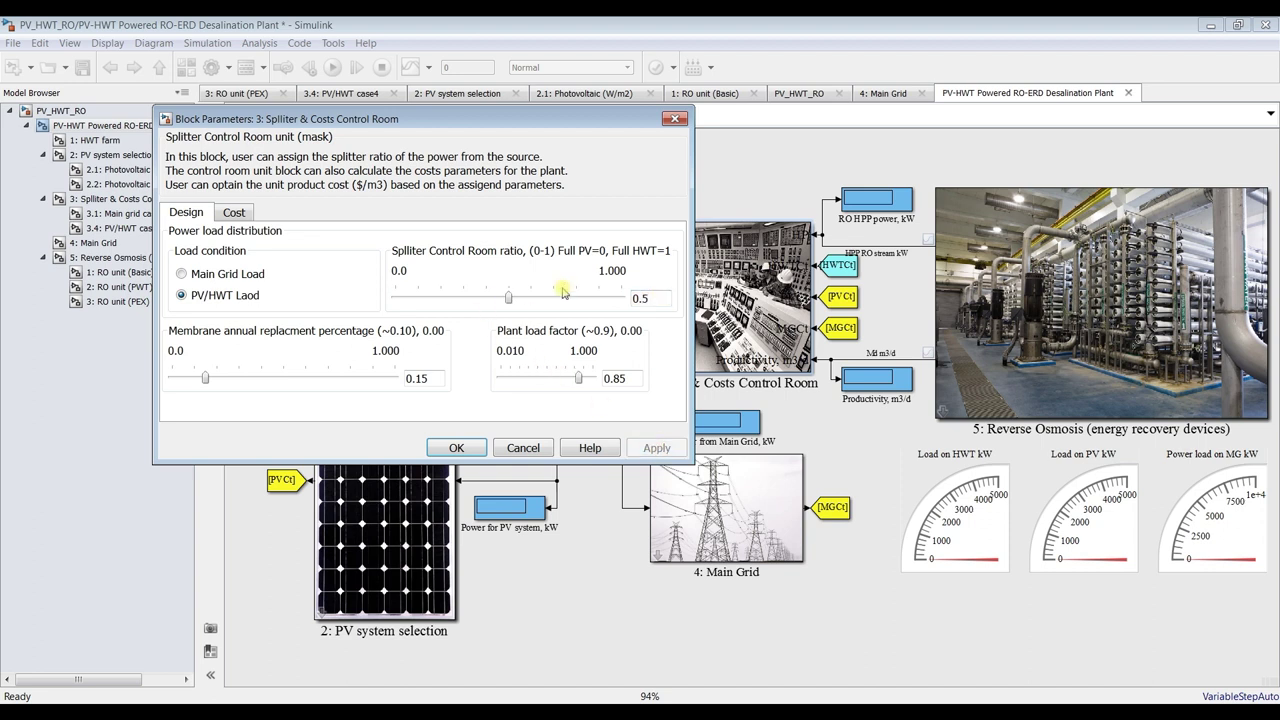
# Review the control room block's membrane replacement percentage, plant load factor and cost parameters, and close the dialog
pyautogui.doubleClick(443, 378)
pyautogui.doubleClick(642, 377)
pyautogui.click(245, 213)
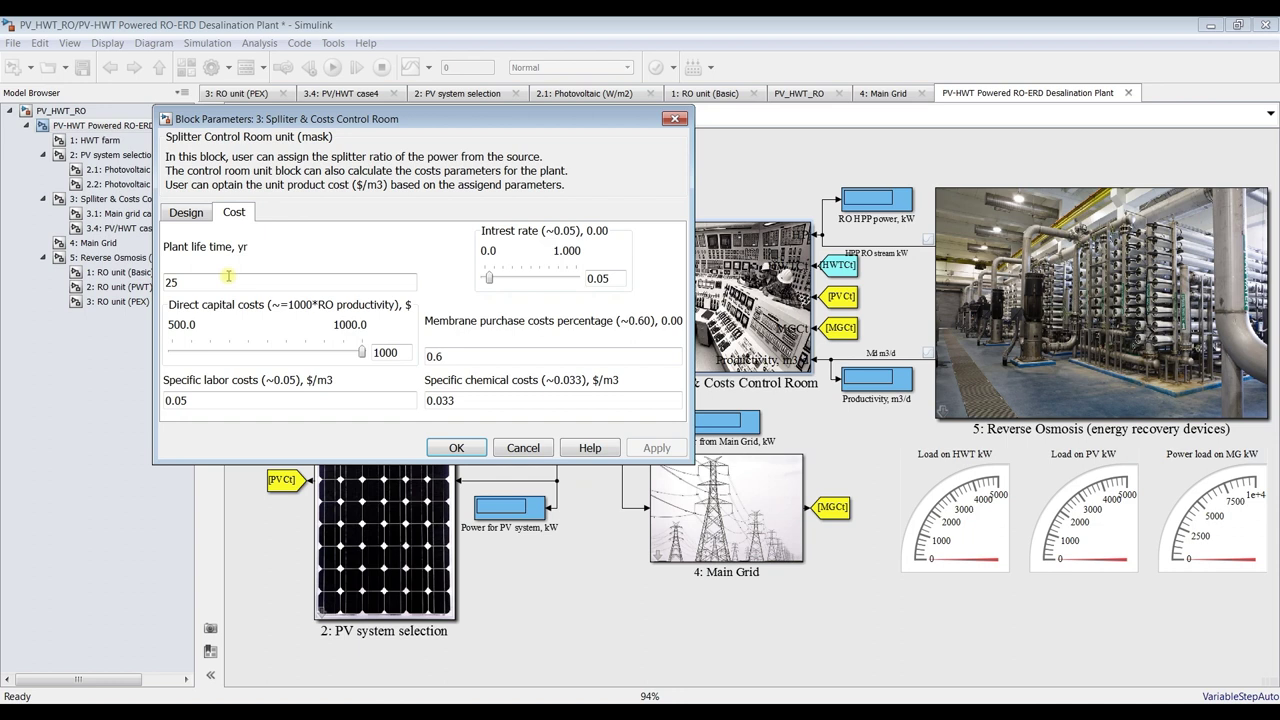
pyautogui.doubleClick(608, 278)
pyautogui.doubleClick(400, 352)
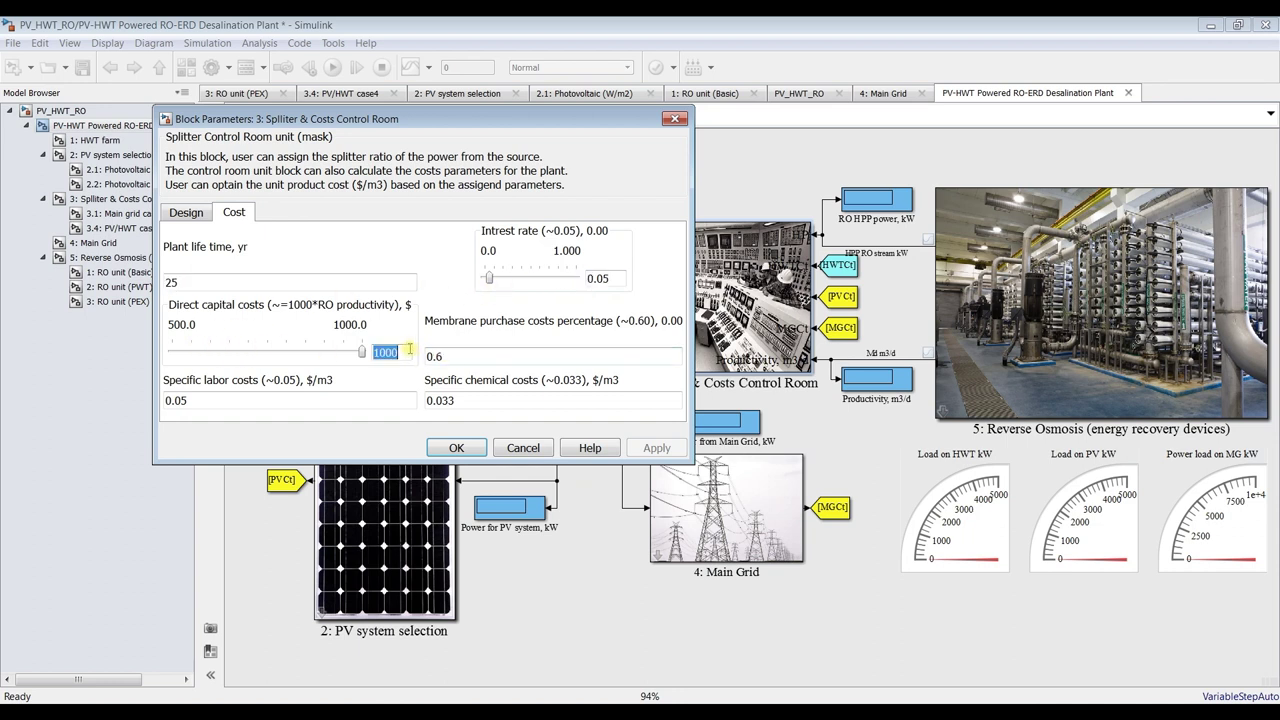
pyautogui.doubleClick(481, 354)
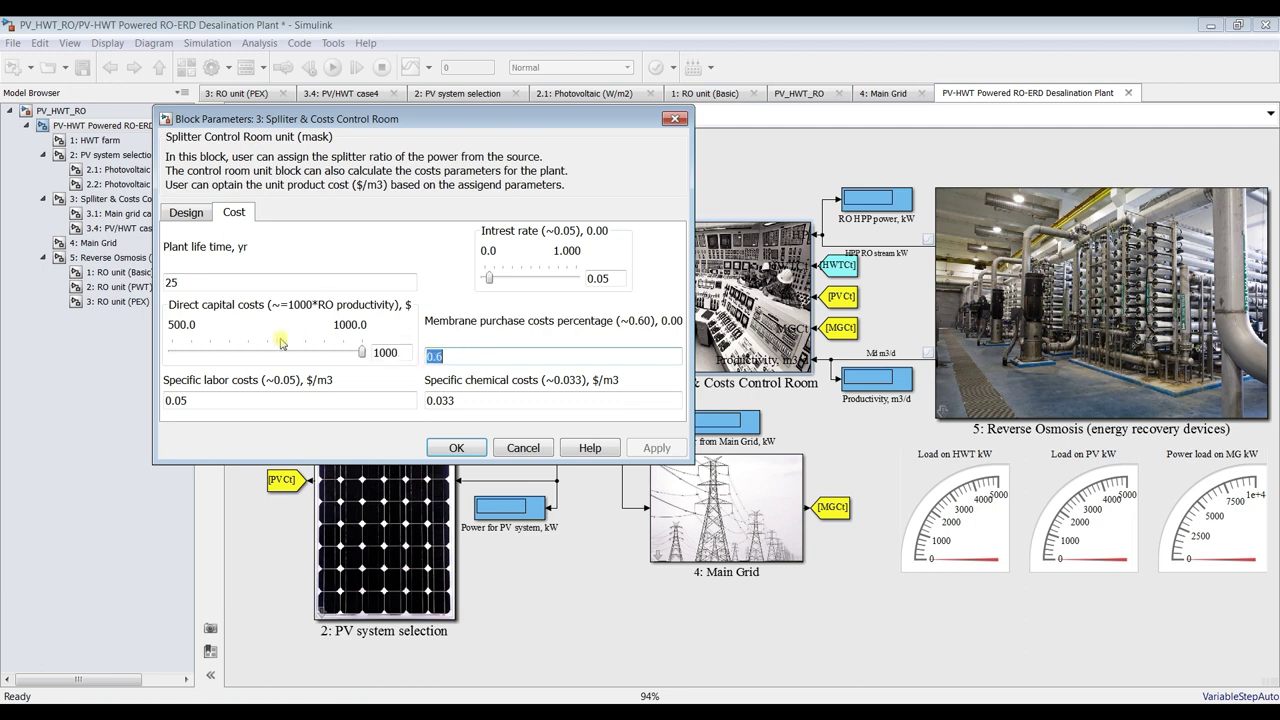
pyautogui.doubleClick(221, 398)
pyautogui.doubleClick(463, 401)
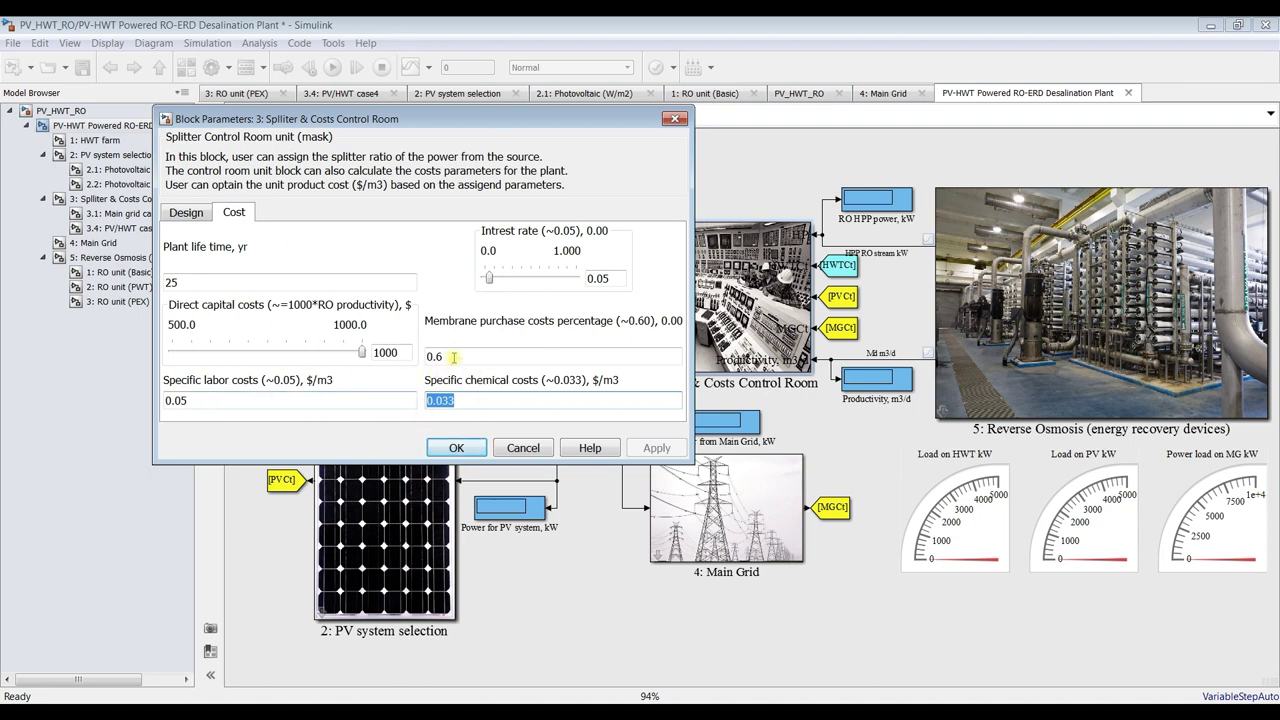
pyautogui.click(458, 449)
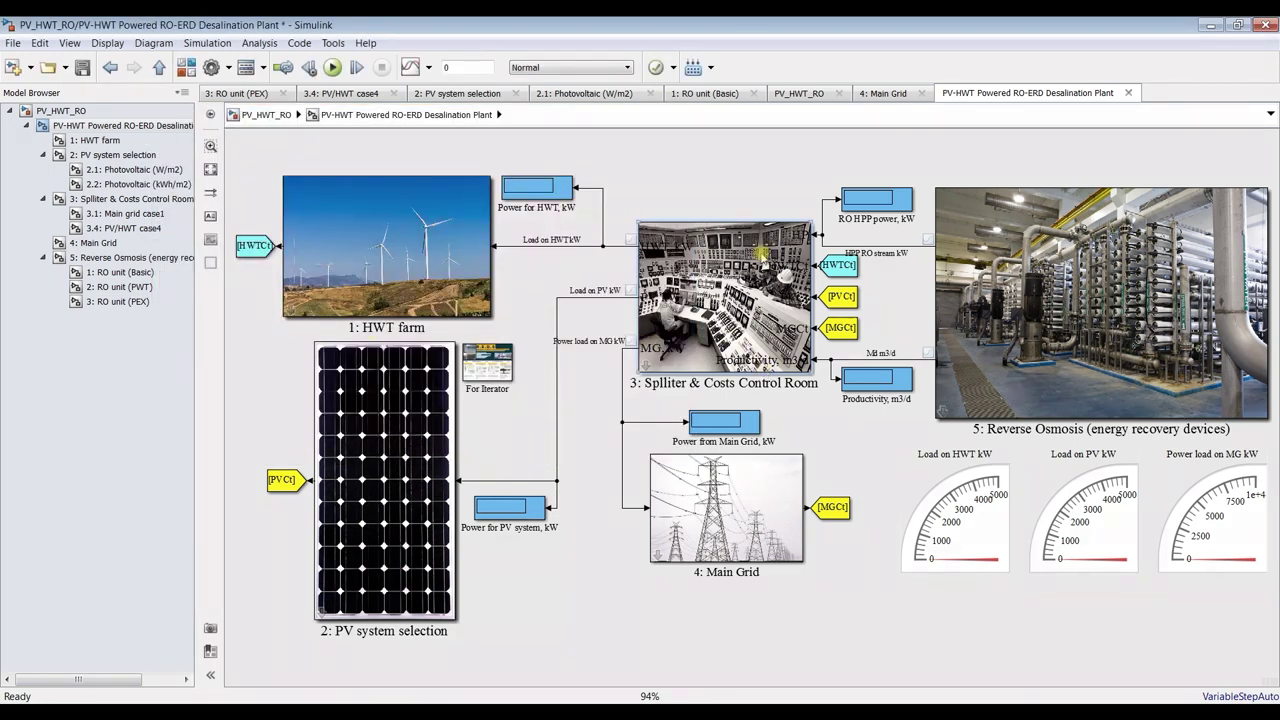
# Open the 5: Reverse Osmosis block parameters, widen the dialog, review the temperatures and set the seawater salinity to 35 kg/m3
pyautogui.doubleClick(1018, 224)
pyautogui.moveTo(942, 148); pyautogui.dragTo(490, 78)
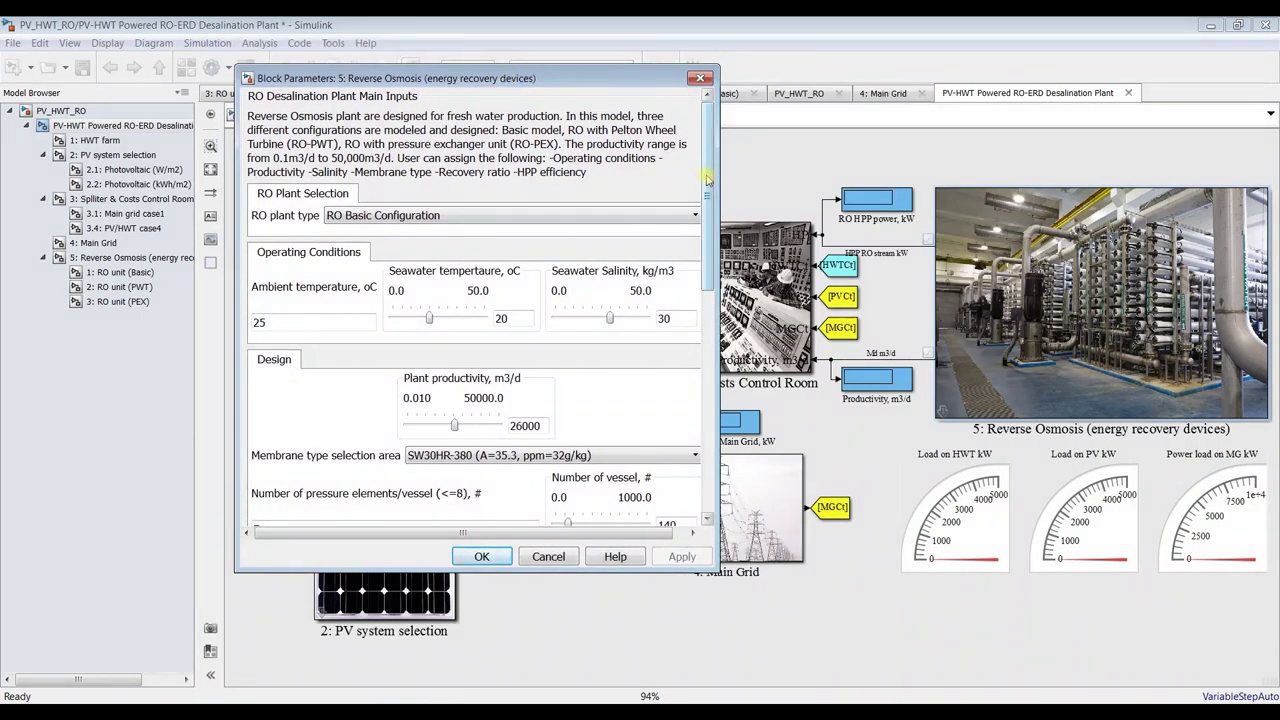
pyautogui.moveTo(717, 184); pyautogui.dragTo(769, 184)
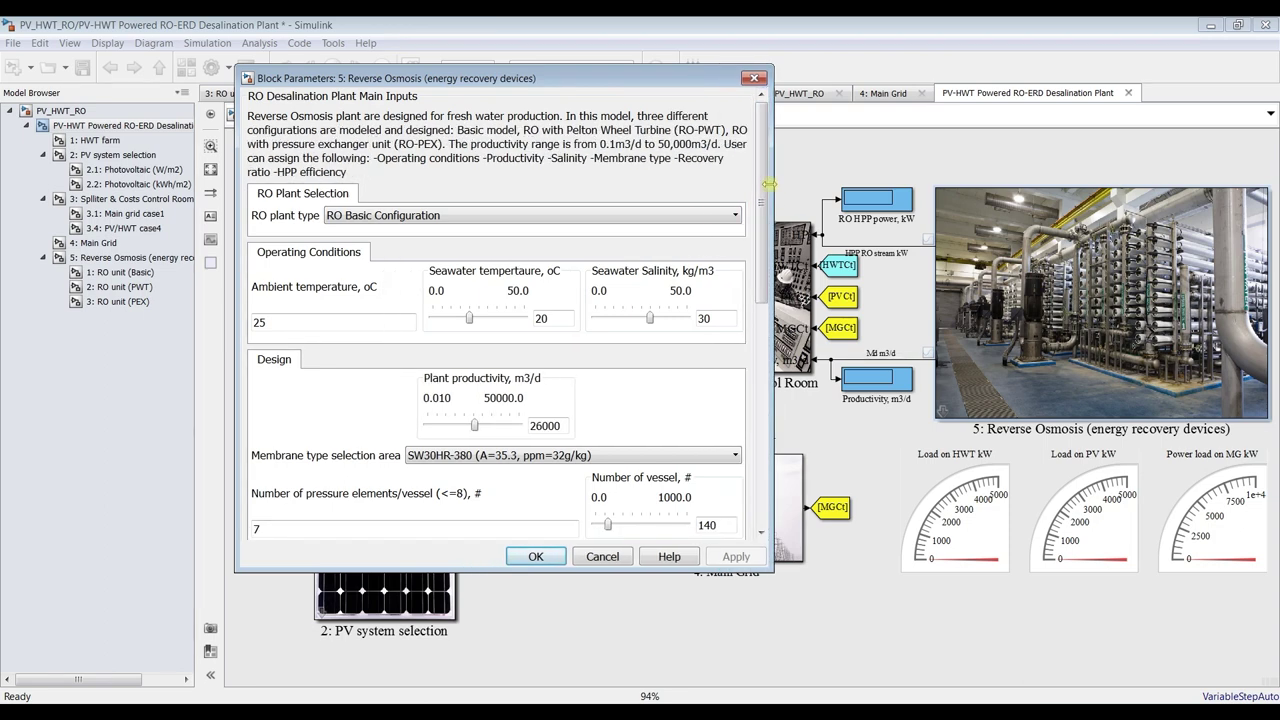
pyautogui.doubleClick(282, 320)
pyautogui.doubleClick(565, 319)
pyautogui.doubleClick(714, 318)
pyautogui.write('3')
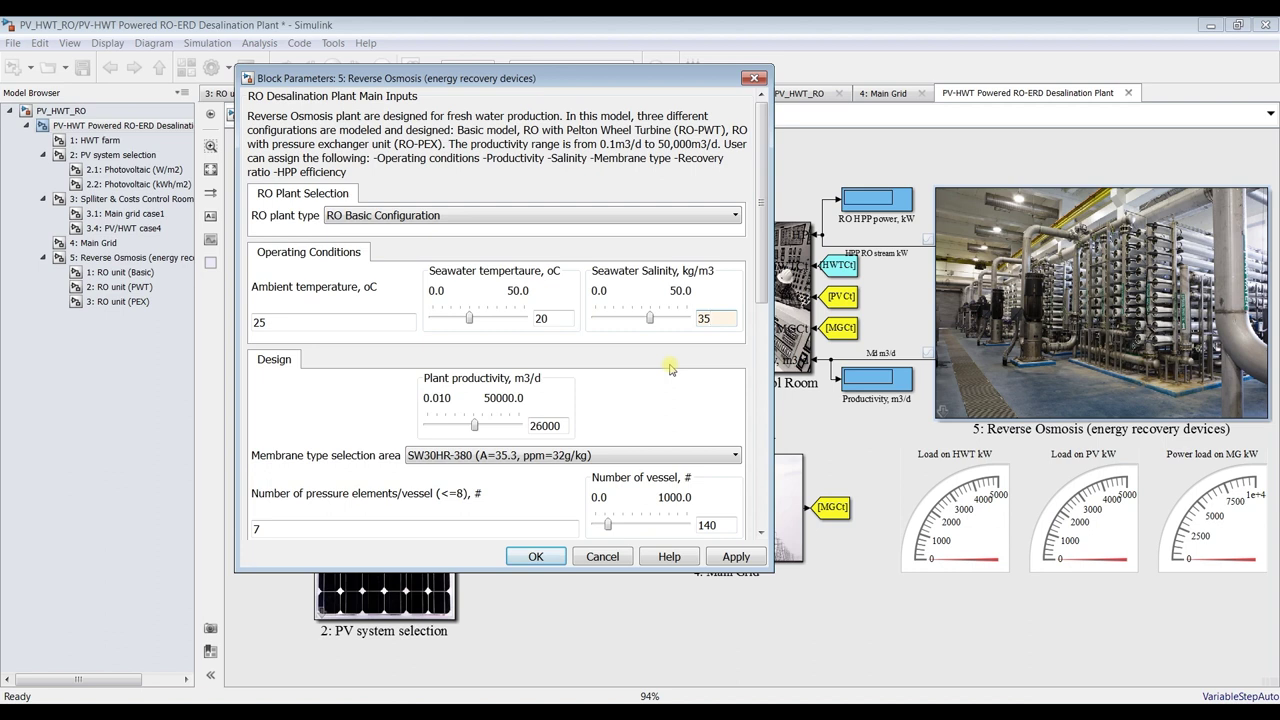
# Review the plant productivity and available membrane types, and select SW30HR-380 (A=35.3, ppm=32g/kg) as the membrane type
pyautogui.doubleClick(550, 426)
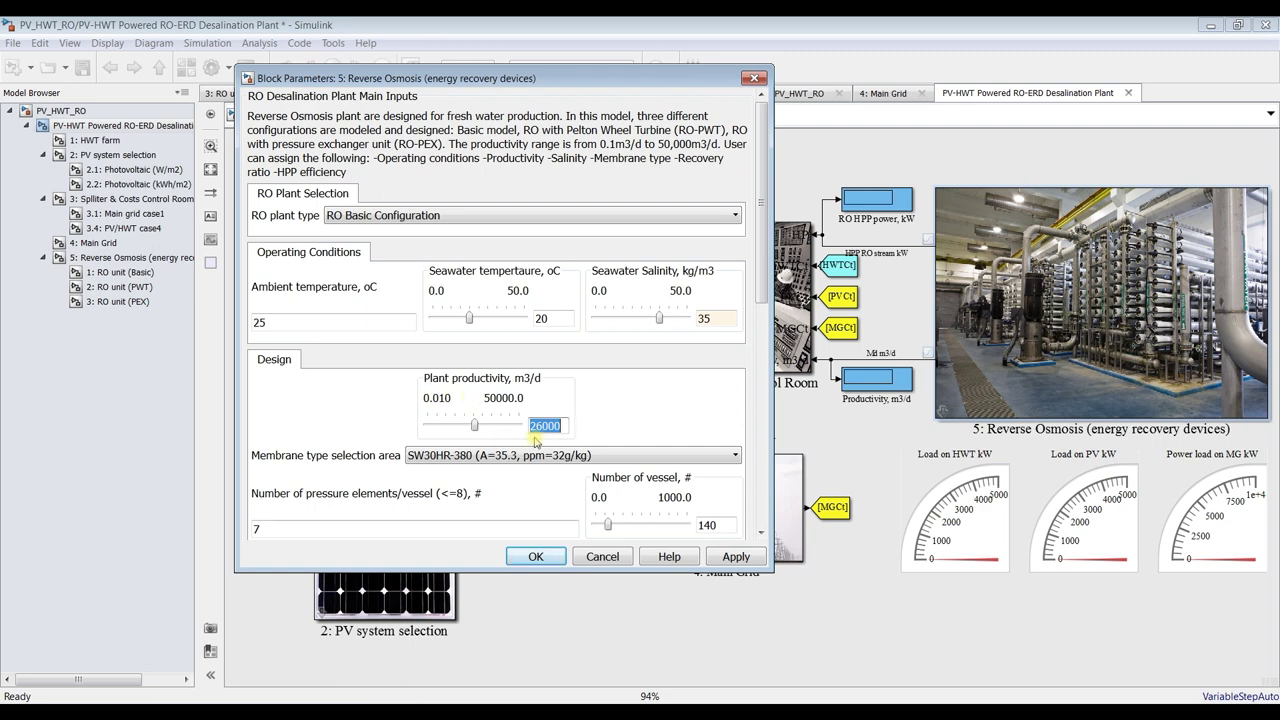
pyautogui.moveTo(764, 290); pyautogui.dragTo(764, 342)
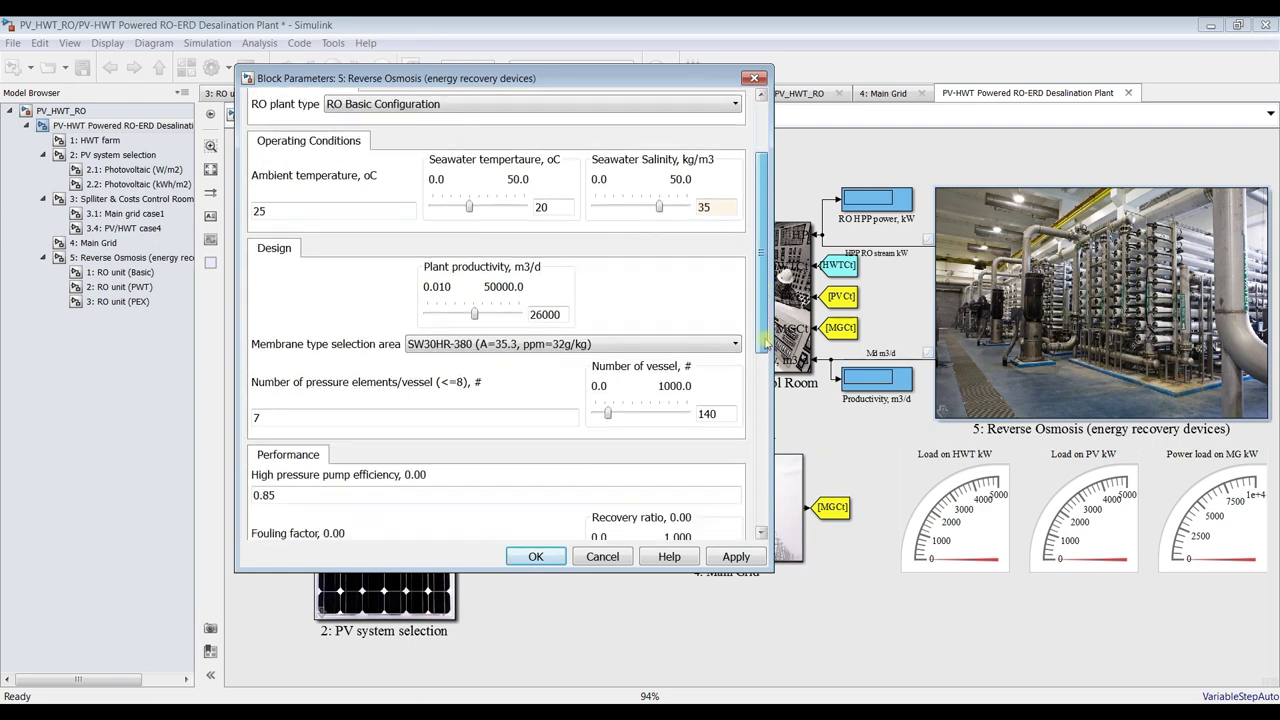
pyautogui.scroll(-3, 765, 342)
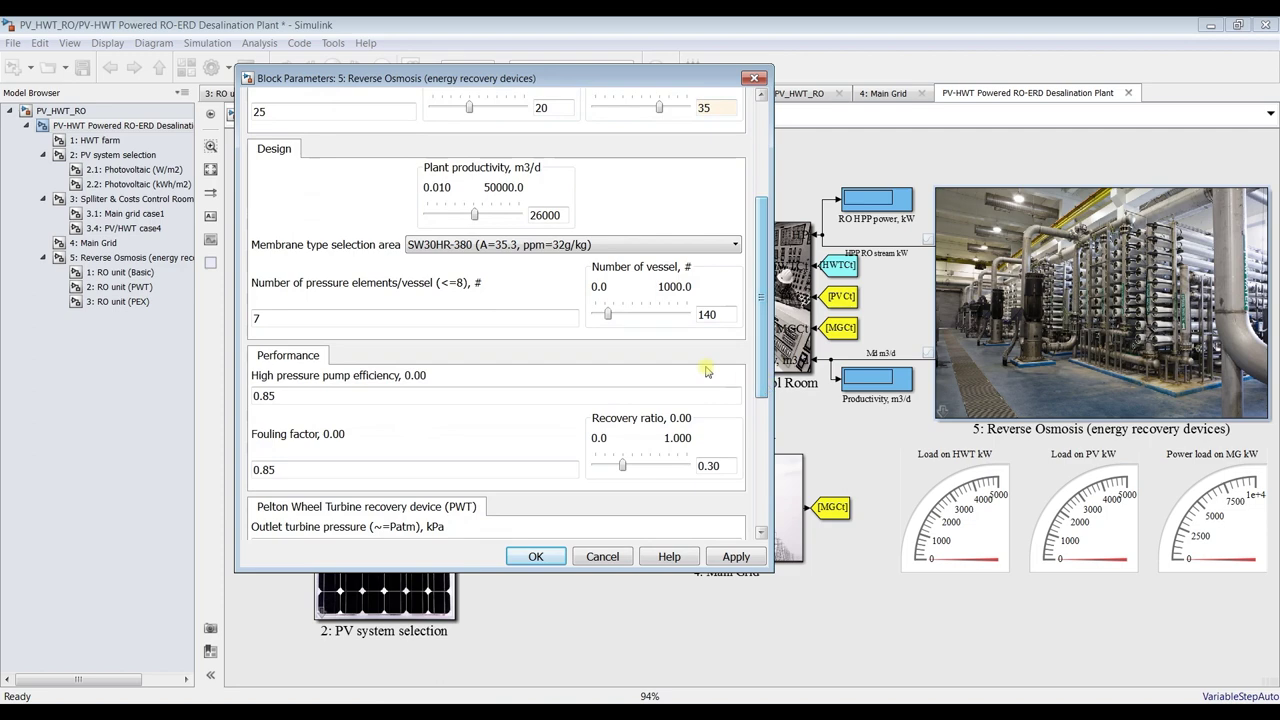
pyautogui.click(500, 245)
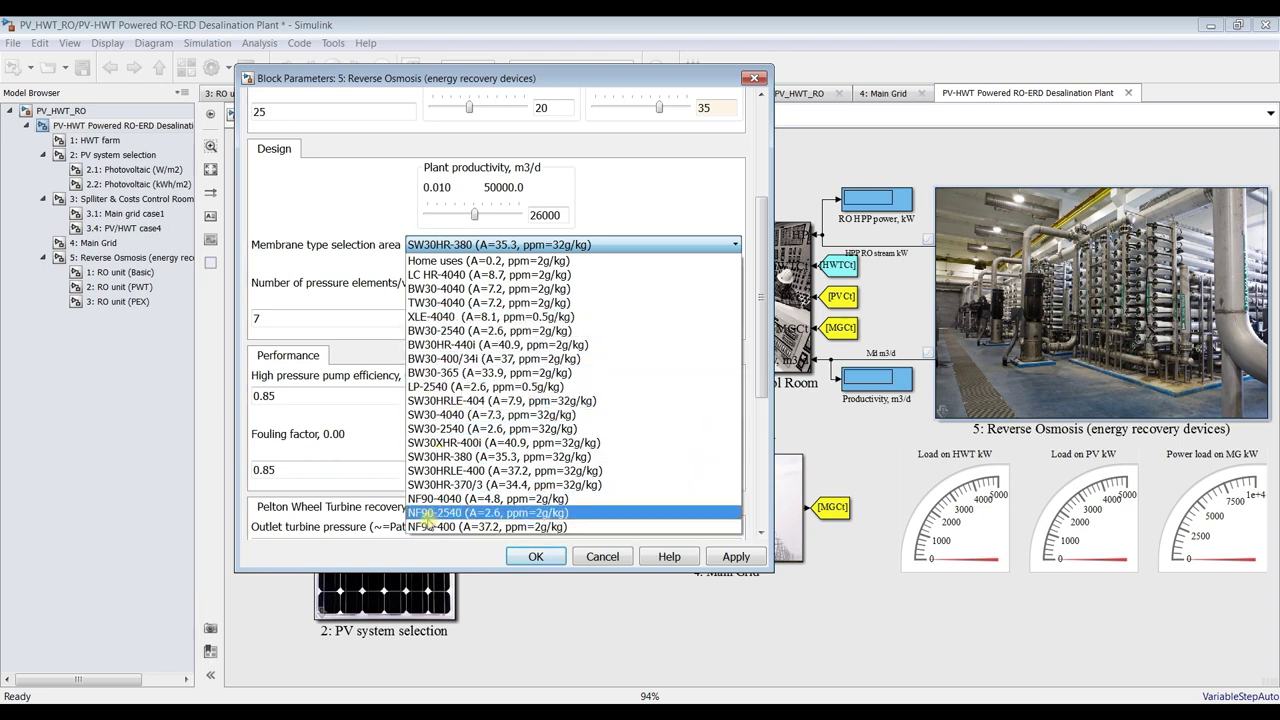
pyautogui.click(472, 456)
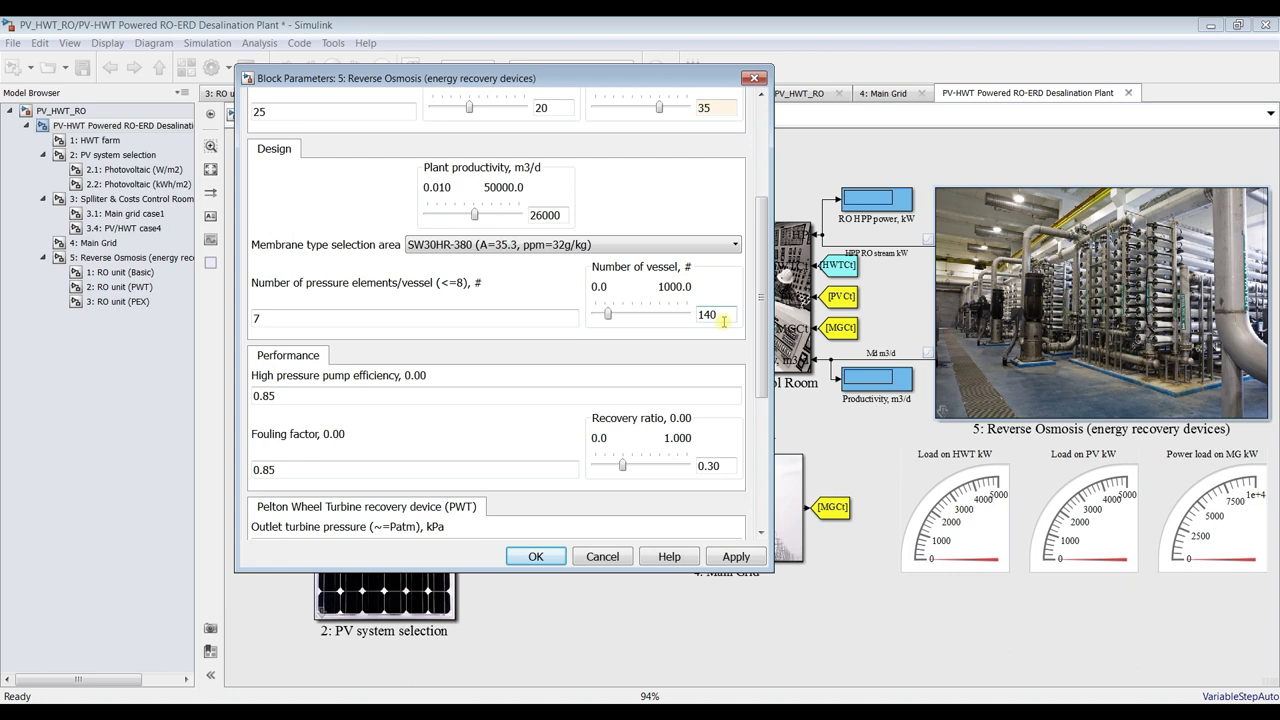
# Review the pressure elements per vessel, pump efficiency, recovery ratio, and the Pelton wheel turbine and pressure exchanger outlet pressures
pyautogui.doubleClick(385, 320)
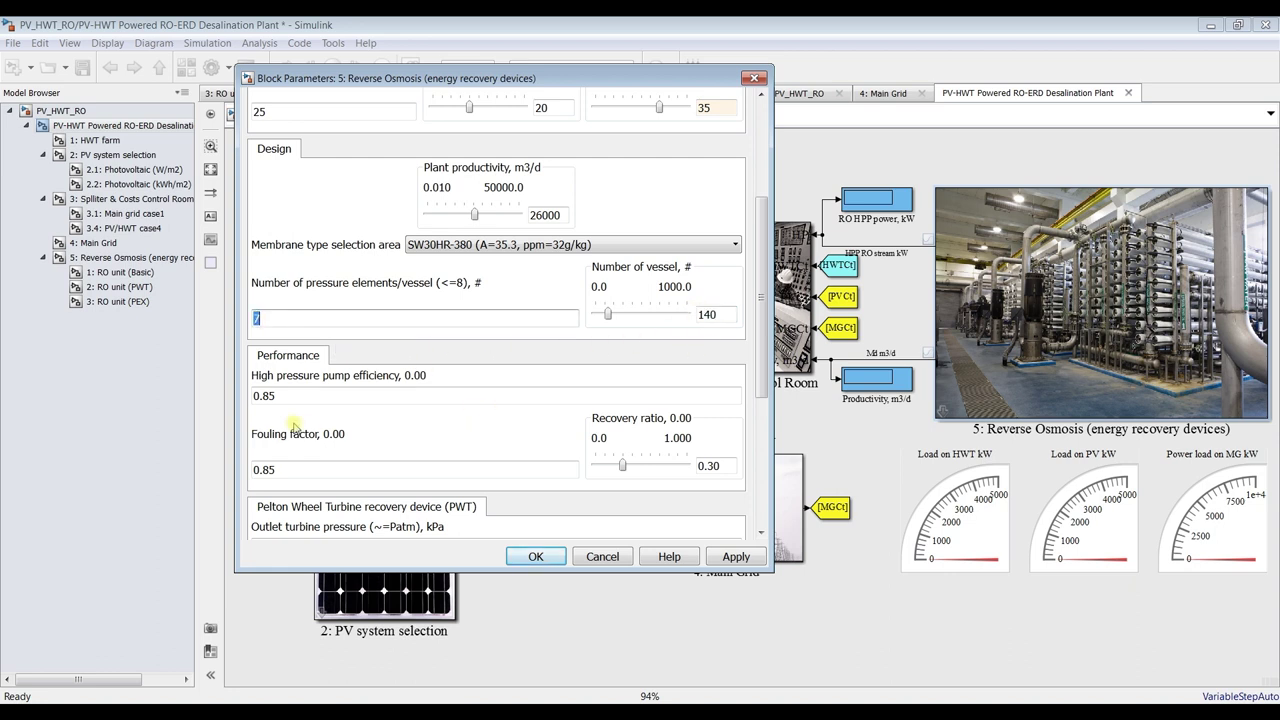
pyautogui.doubleClick(312, 396)
pyautogui.moveTo(761, 376); pyautogui.dragTo(761, 482)
pyautogui.doubleClick(722, 231)
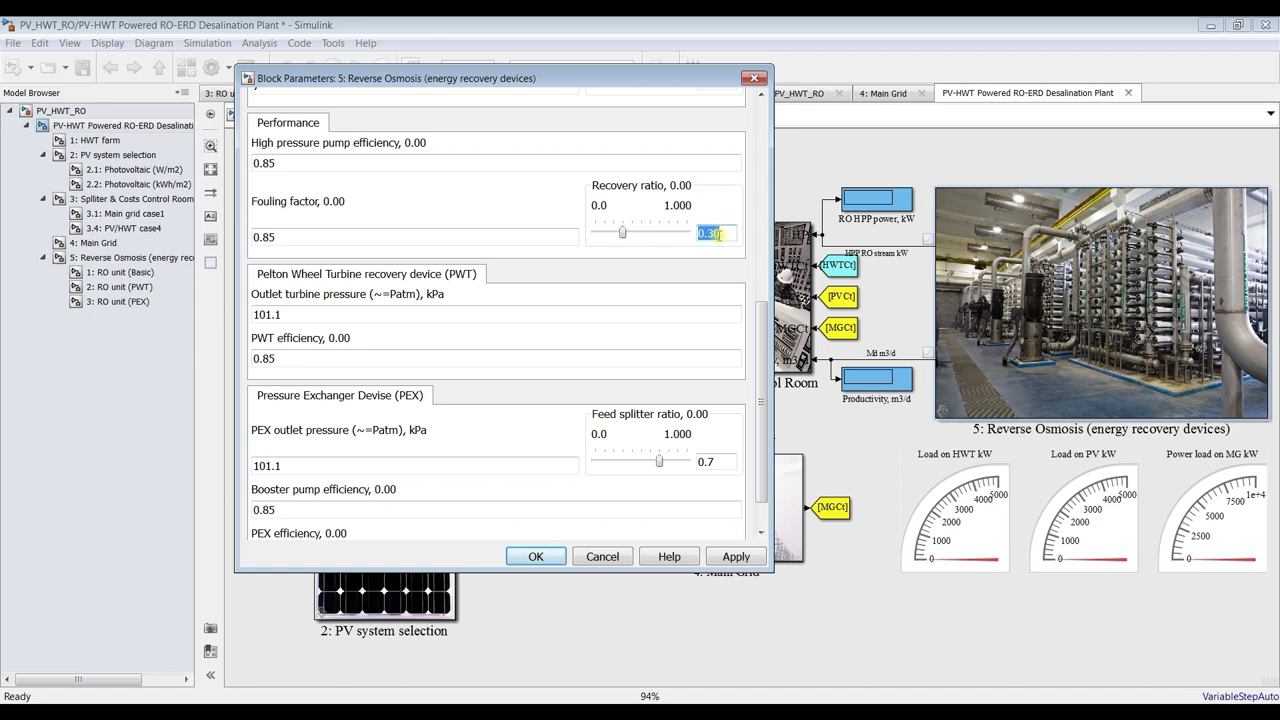
pyautogui.doubleClick(343, 314)
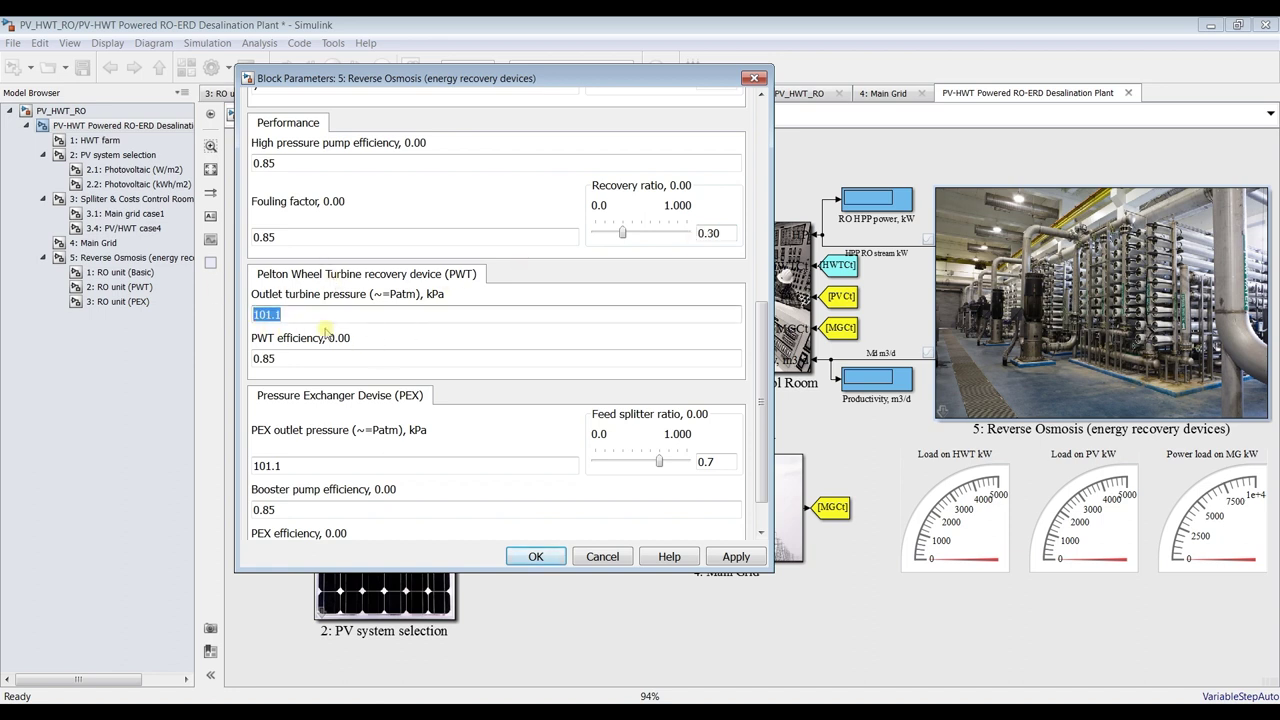
pyautogui.doubleClick(308, 462)
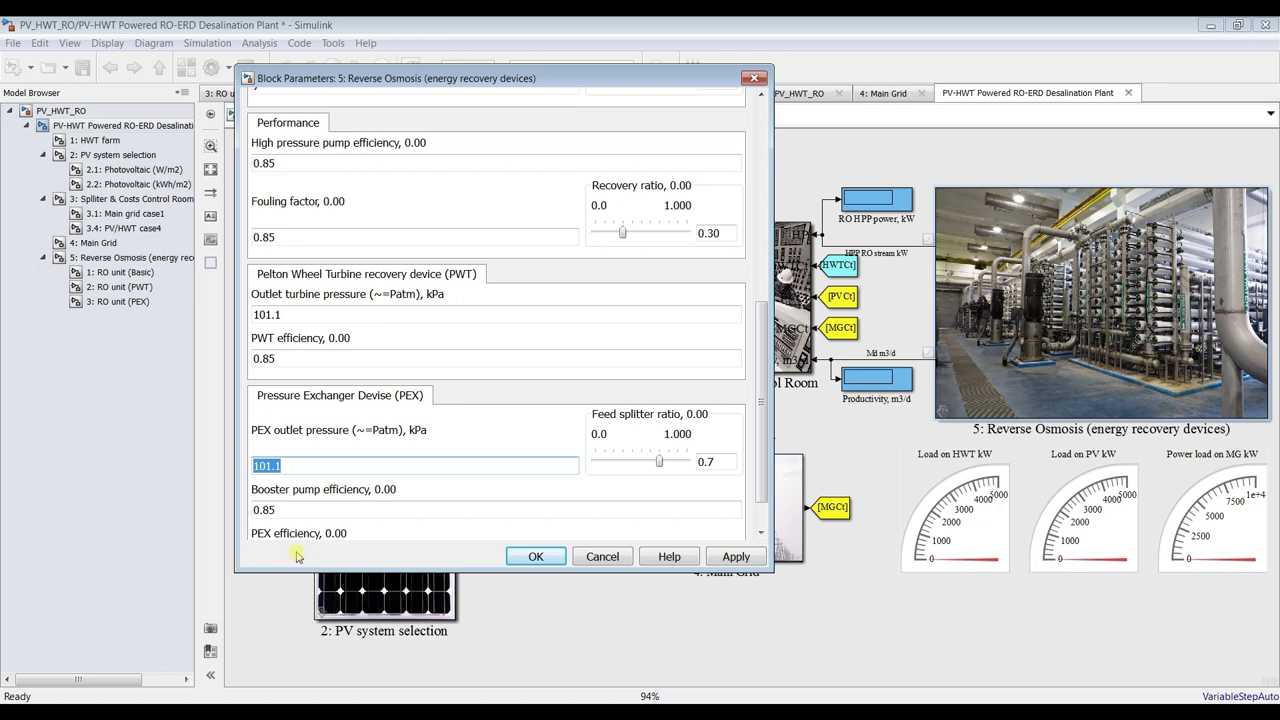
# Choose RO Basic Configuration as the RO plant type, apply the reverse osmosis parameters and close the dialog
pyautogui.moveTo(761, 460); pyautogui.dragTo(765, 228)
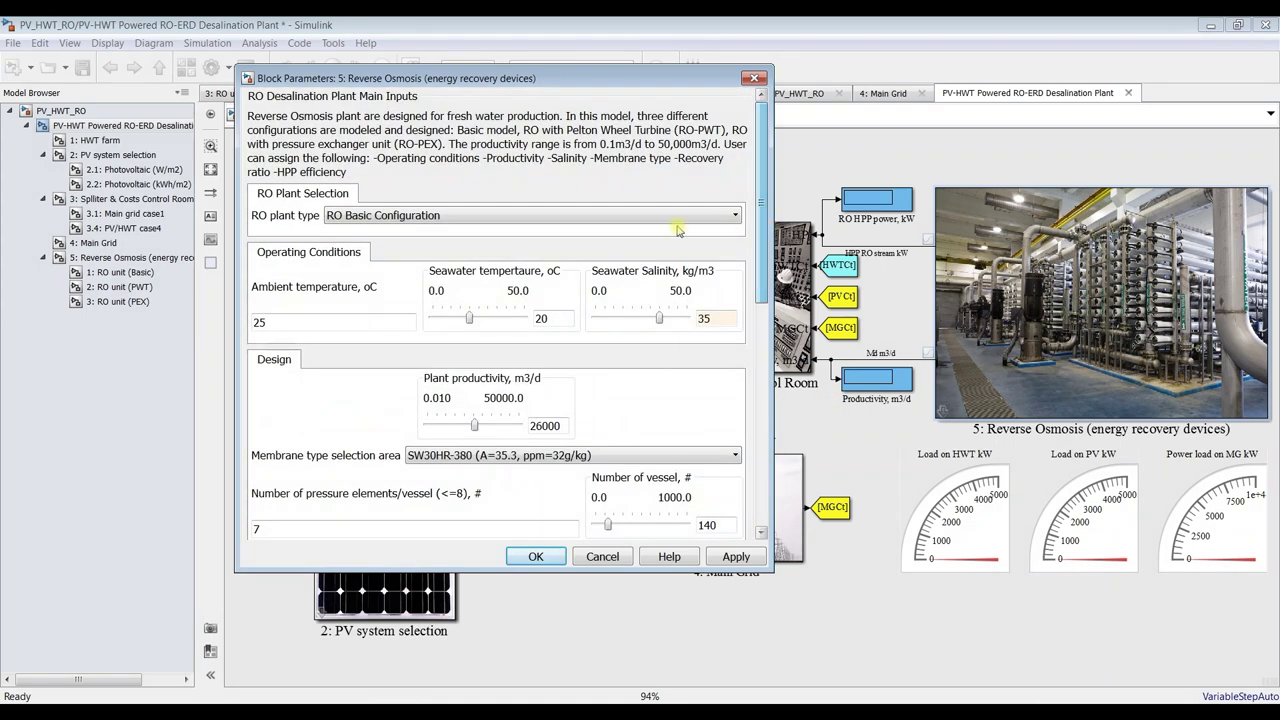
pyautogui.click(527, 216)
pyautogui.click(396, 230)
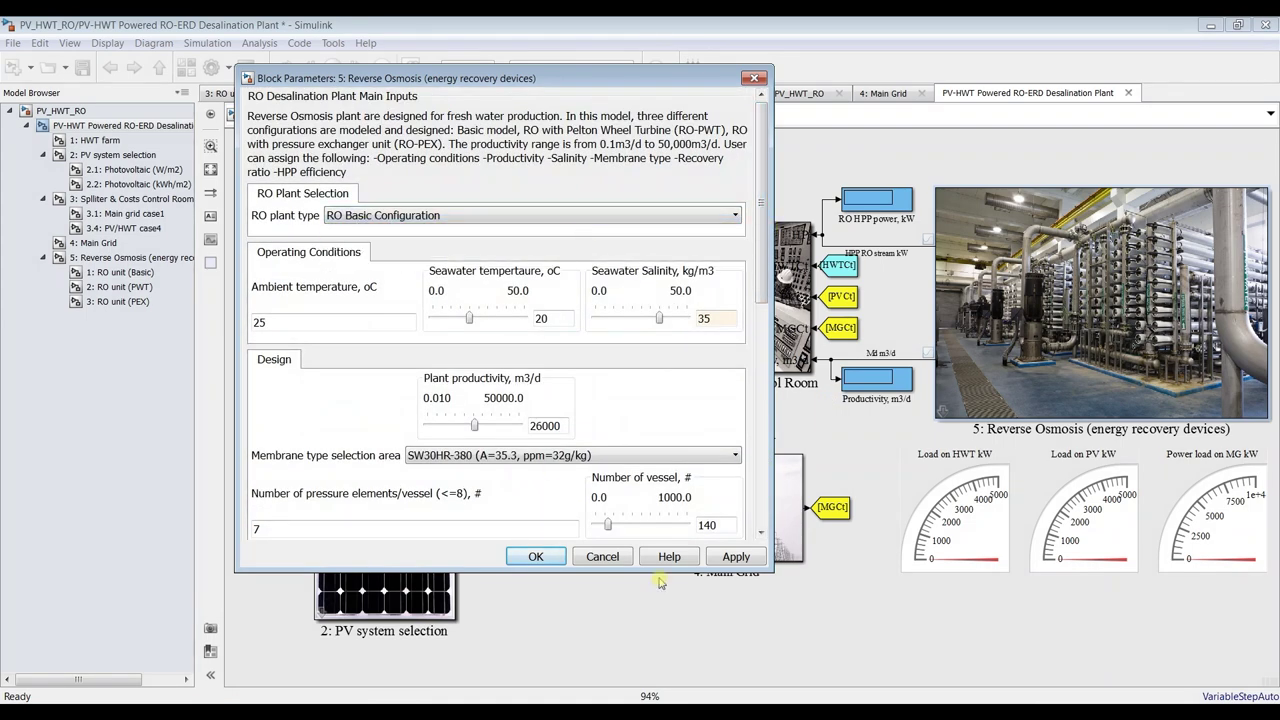
pyautogui.click(737, 557)
pyautogui.click(540, 557)
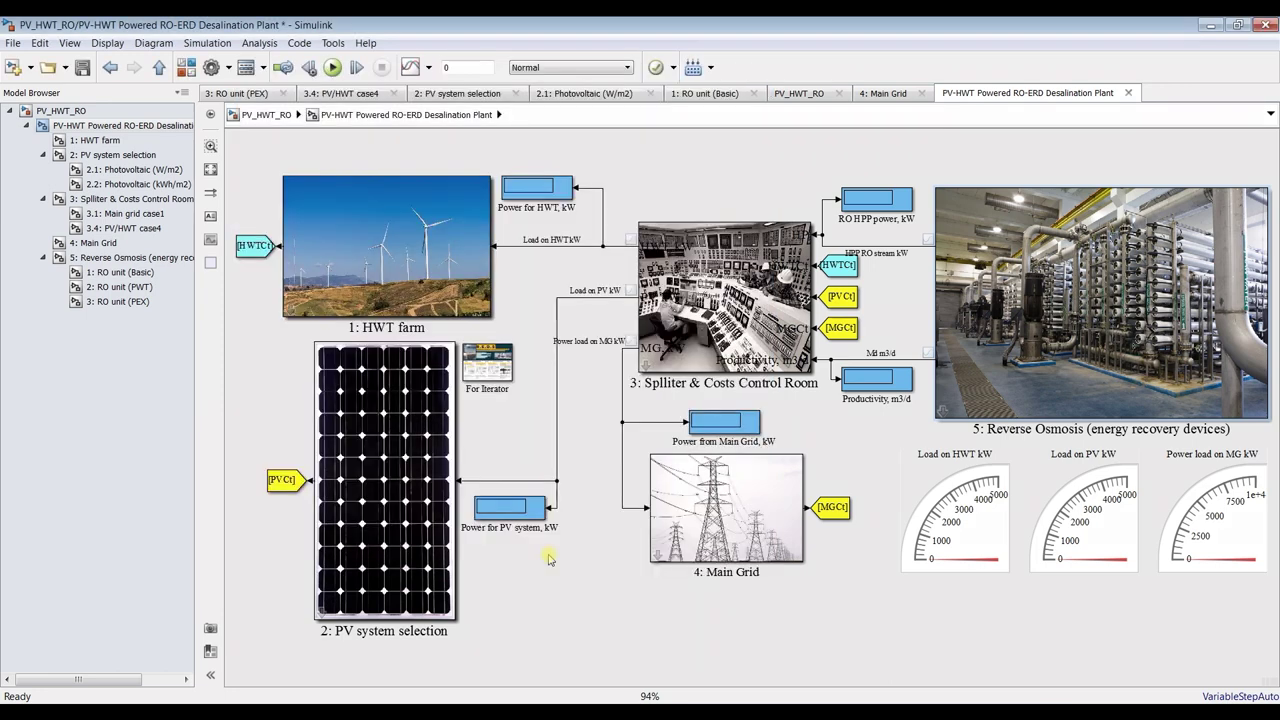
# Open the 4: Main Grid block parameters, review the main grid power cost in $/kWh, and close the dialog
pyautogui.doubleClick(730, 485)
pyautogui.moveTo(730, 485); pyautogui.dragTo(550, 175)
pyautogui.click(385, 331)
pyautogui.doubleClick(383, 332)
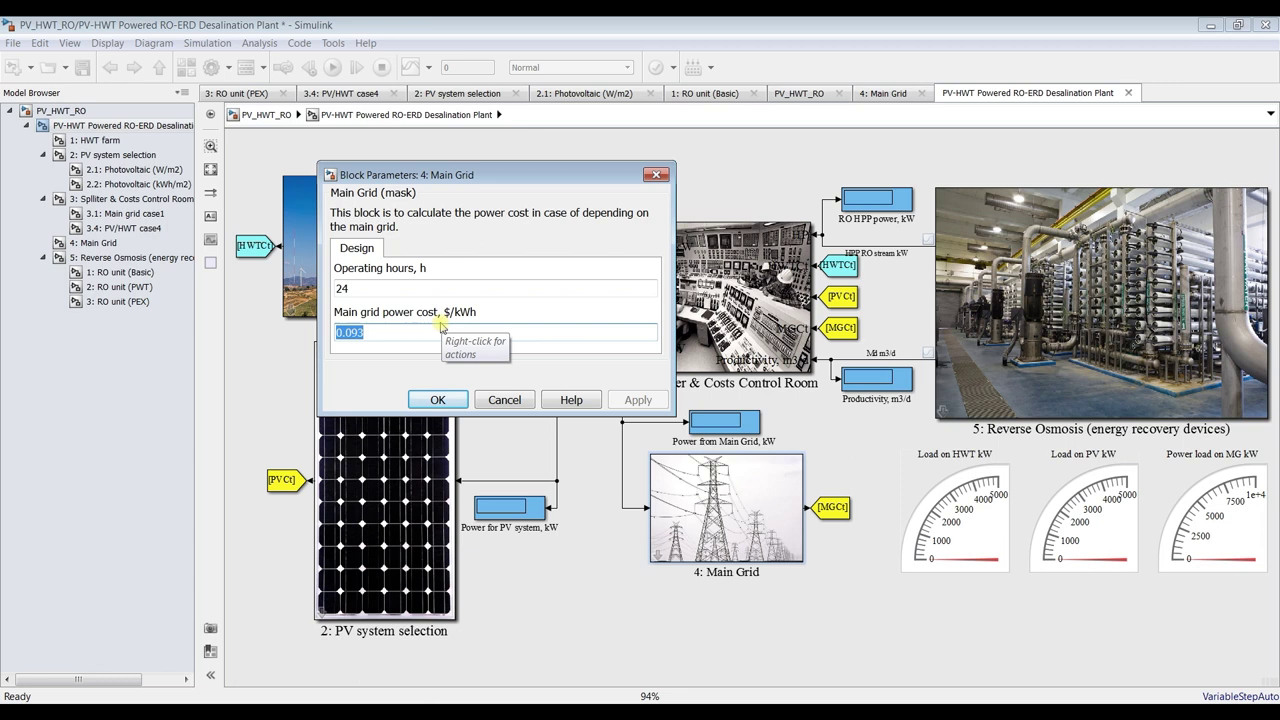
pyautogui.click(430, 401)
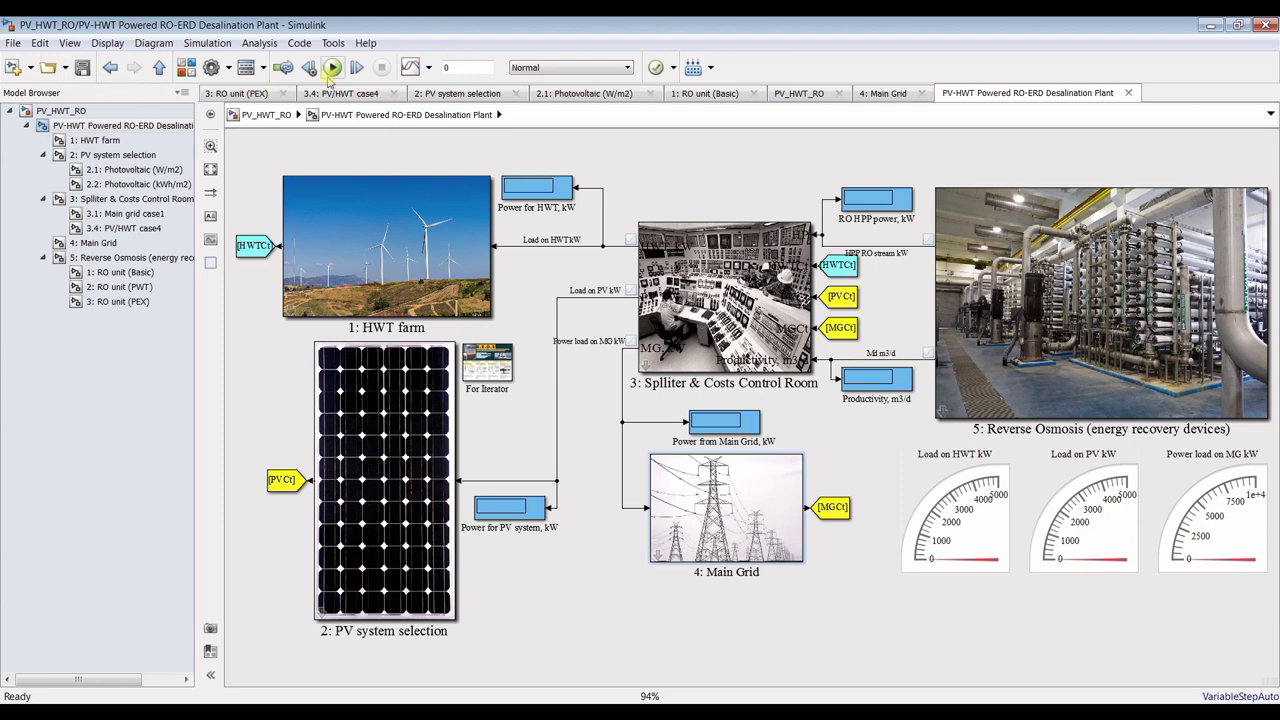
# Examine the basic, PWT and PEX units inside the 5: Reverse Osmosis subsystem, and look into the 4: Main Grid subsystem
pyautogui.click(130, 258)
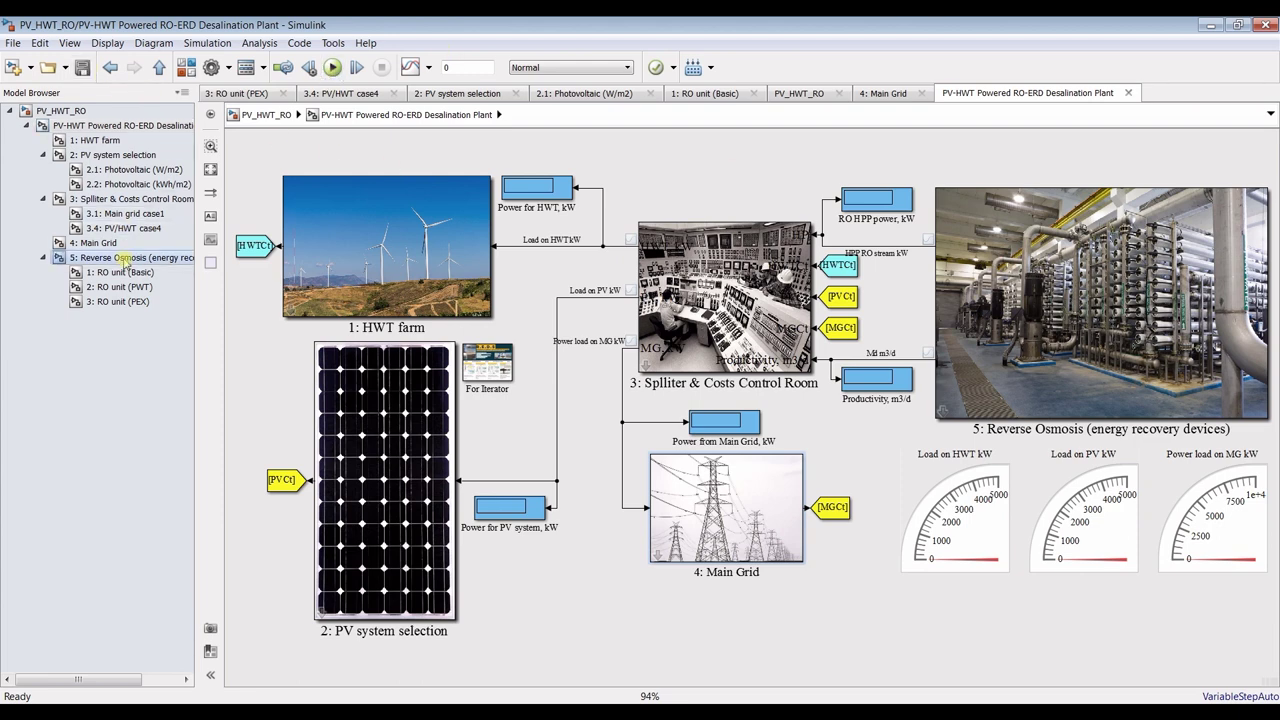
pyautogui.click(211, 170)
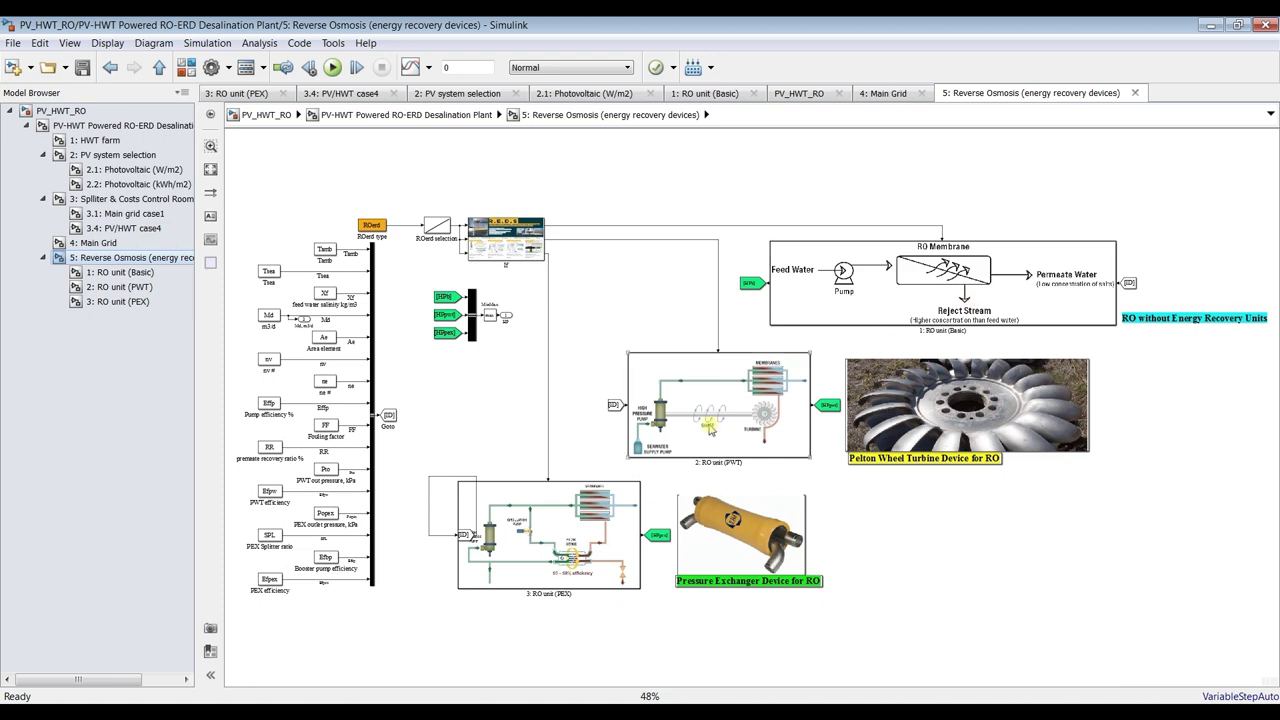
pyautogui.scroll(1, 753, 441)
pyautogui.scroll(3, 753, 441)
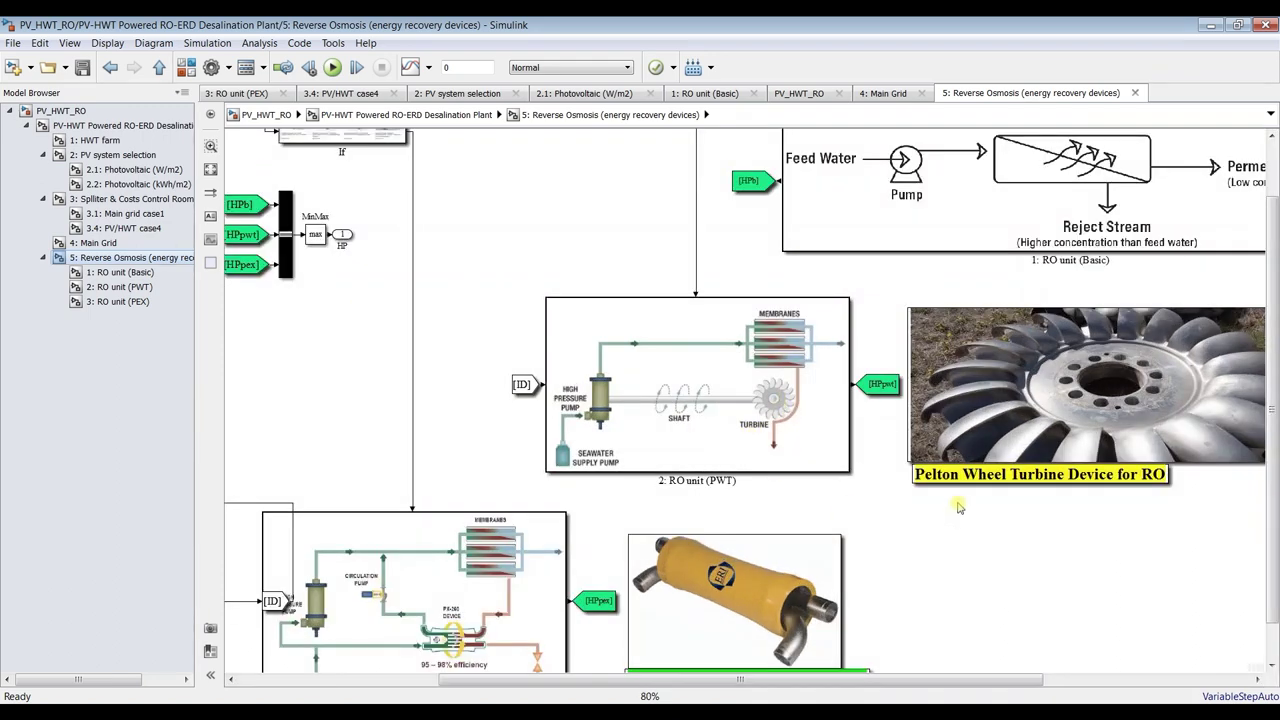
pyautogui.scroll(-1, 1275, 510)
pyautogui.scroll(2, 467, 543)
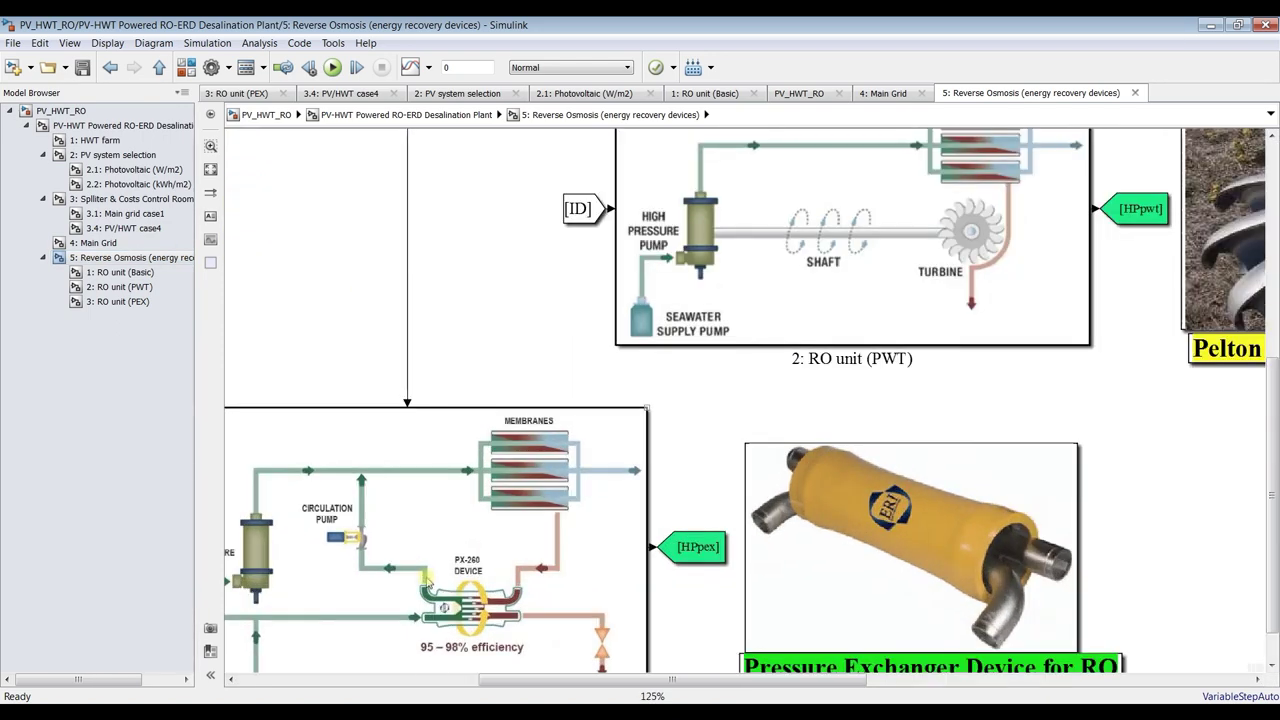
pyautogui.scroll(-3, 467, 543)
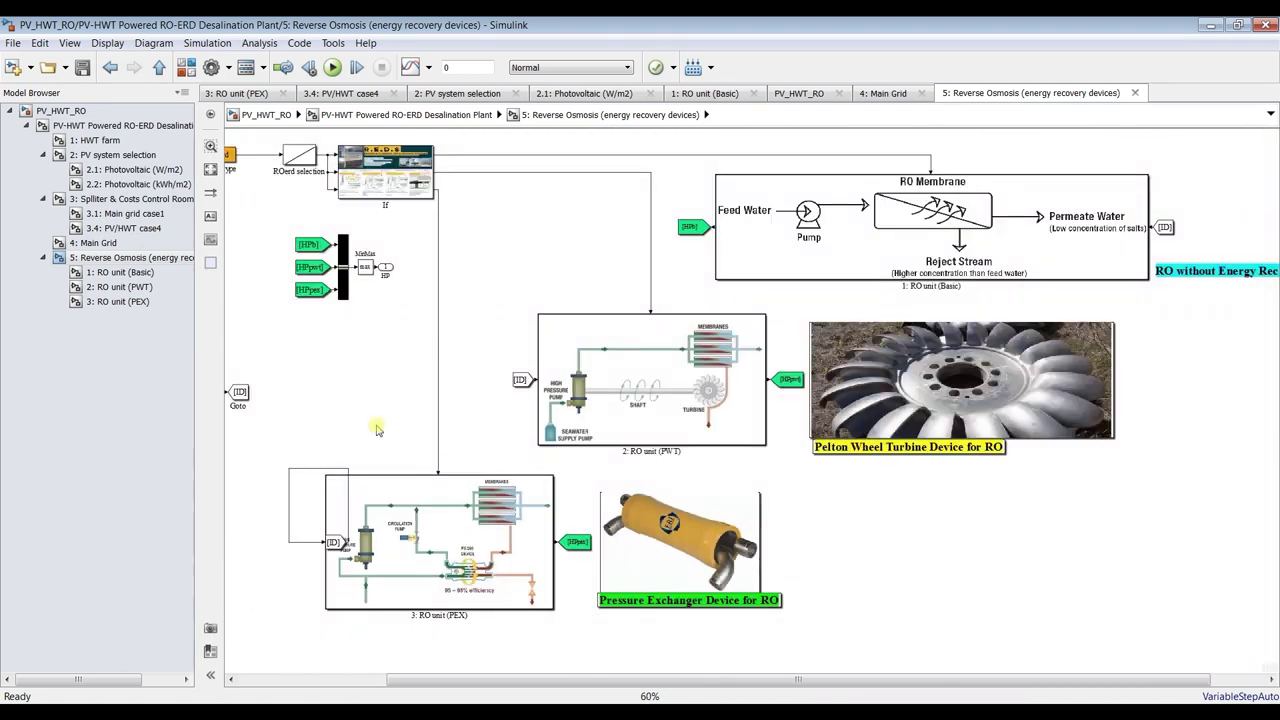
pyautogui.click(100, 243)
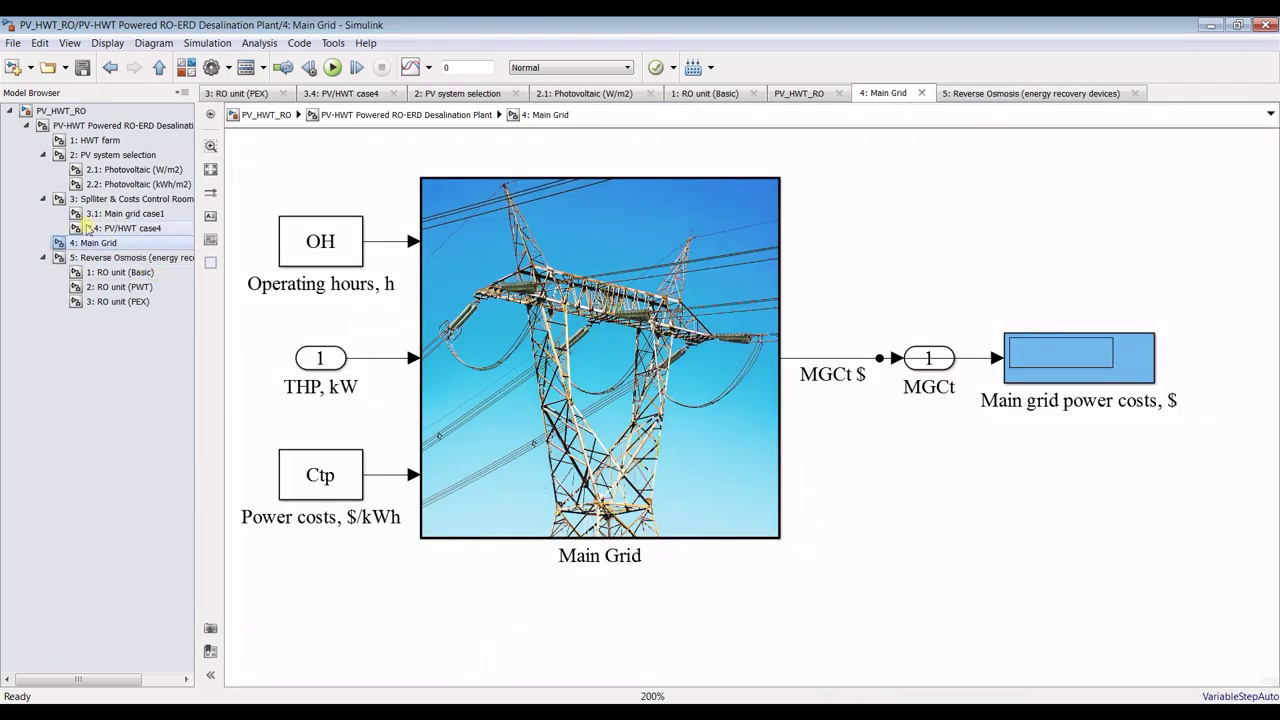
pyautogui.click(93, 258)
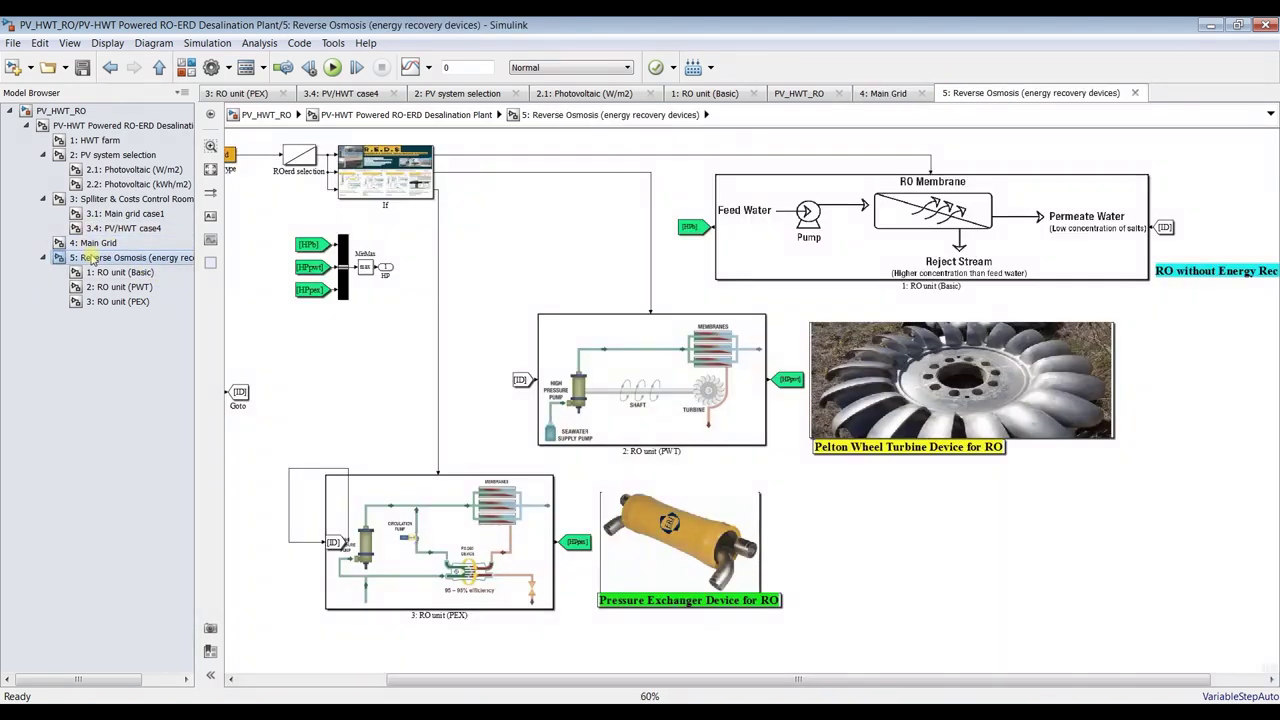
# Run the simulation from the PV-HWT Powered RO-ERD Desalination Plant diagram, and check the load condition in the 3: Splliter & Costs Control Room parameters
pyautogui.click(115, 126)
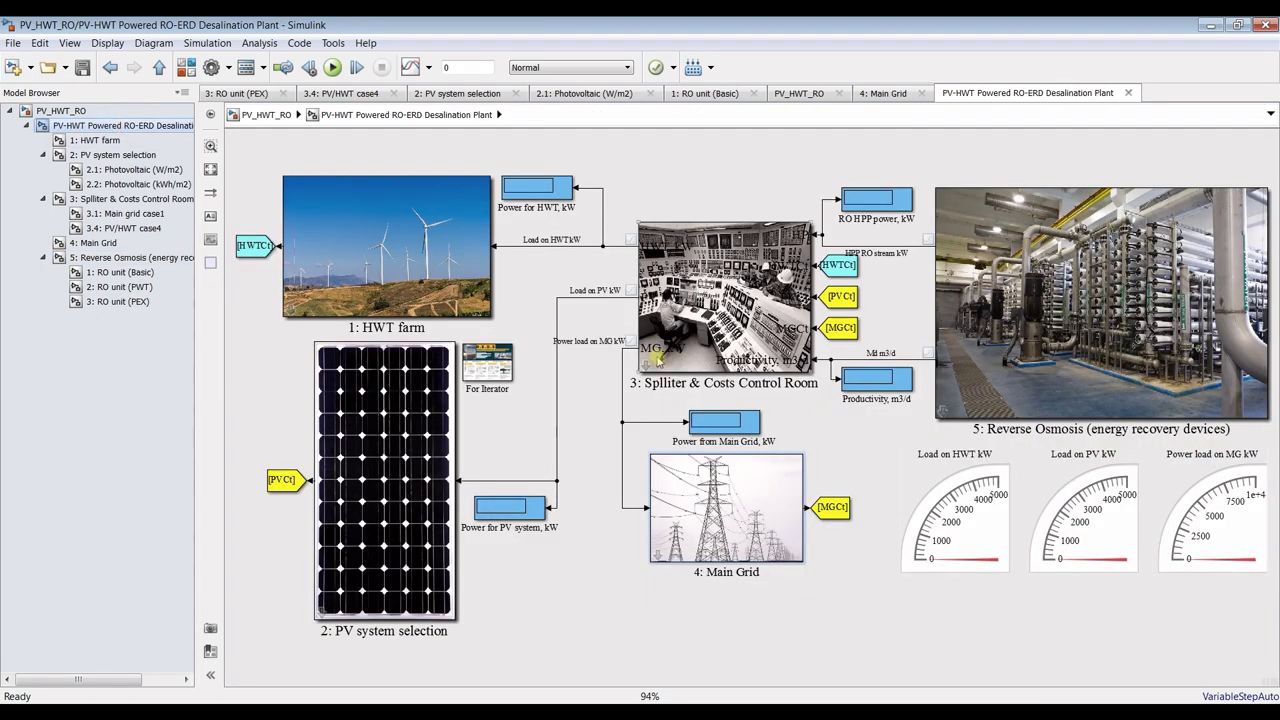
pyautogui.click(332, 67)
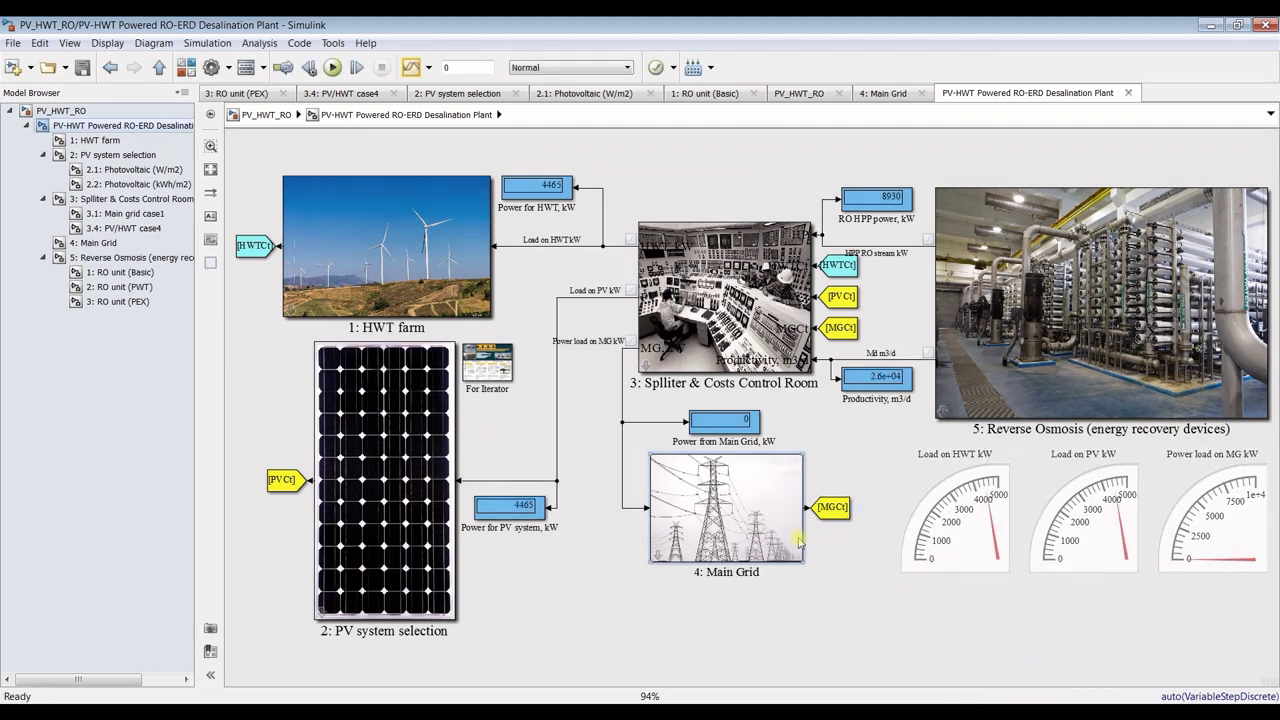
pyautogui.doubleClick(687, 284)
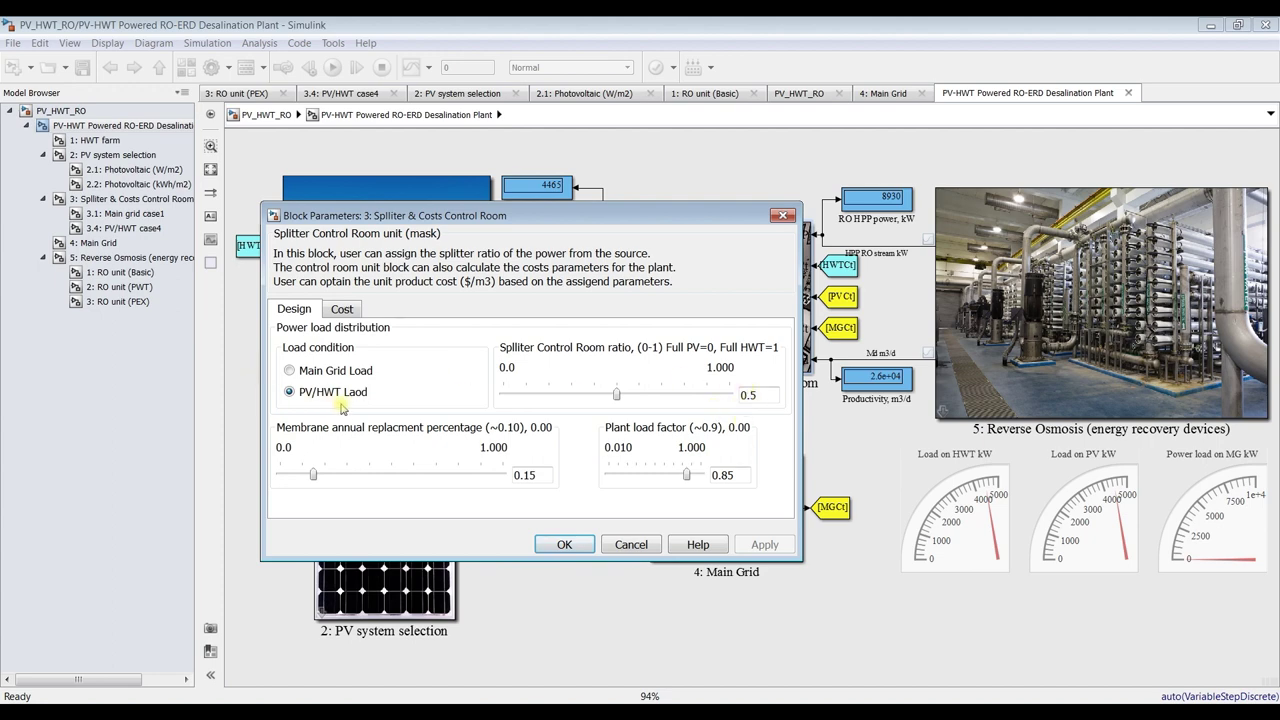
pyautogui.click(565, 545)
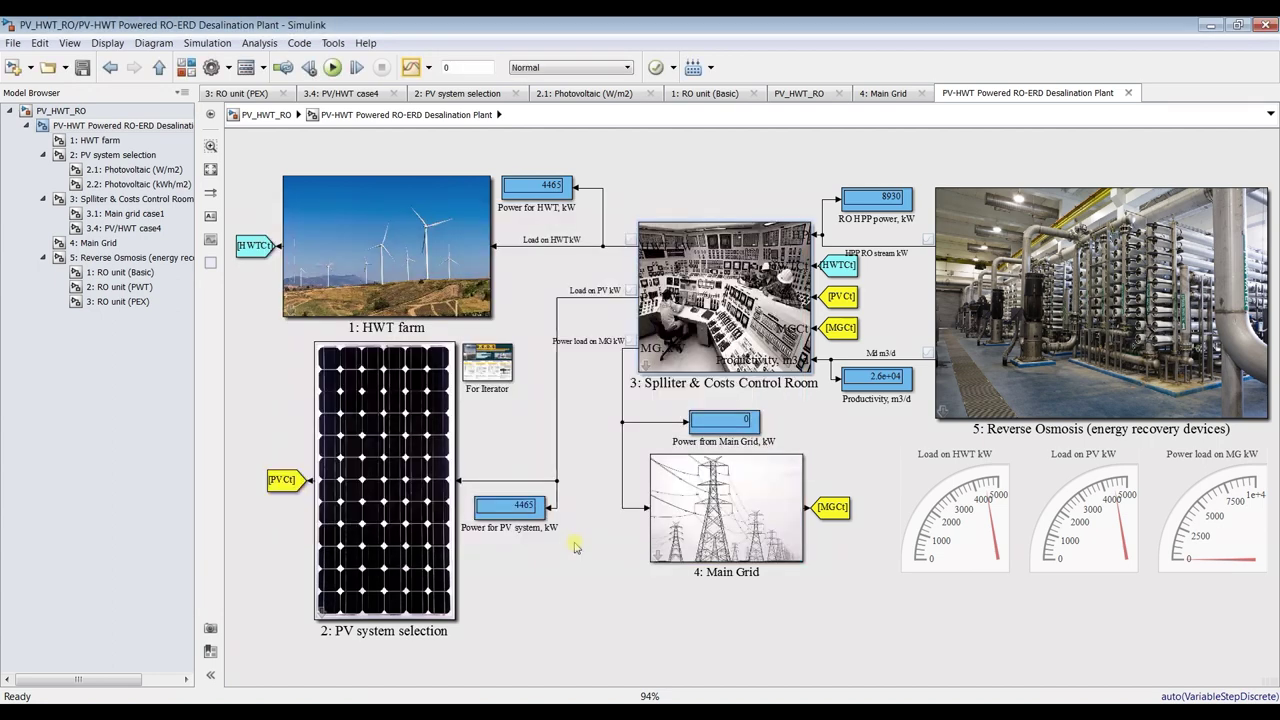
# Examine the plant diagram's productivity and RO HPP power displays and the load gauges for HWT, PV and main grid
pyautogui.scroll(2, 836, 401)
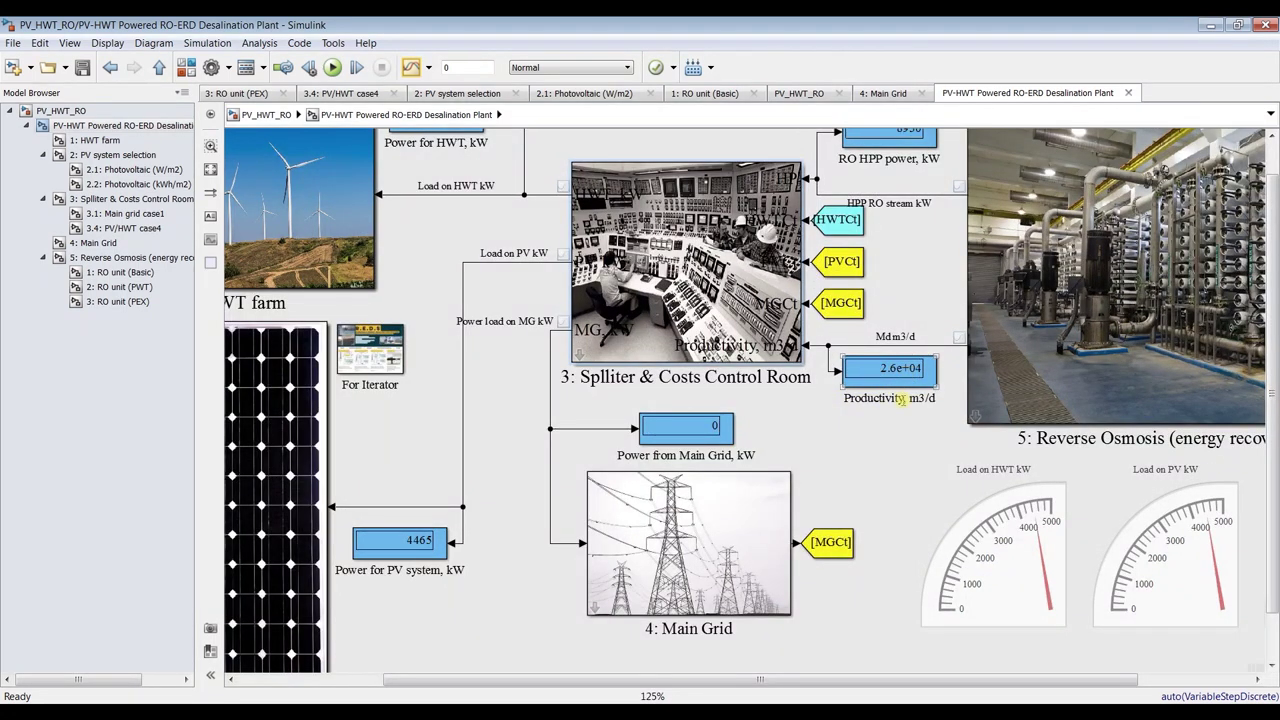
pyautogui.scroll(-1, 902, 398)
pyautogui.scroll(2, 900, 390)
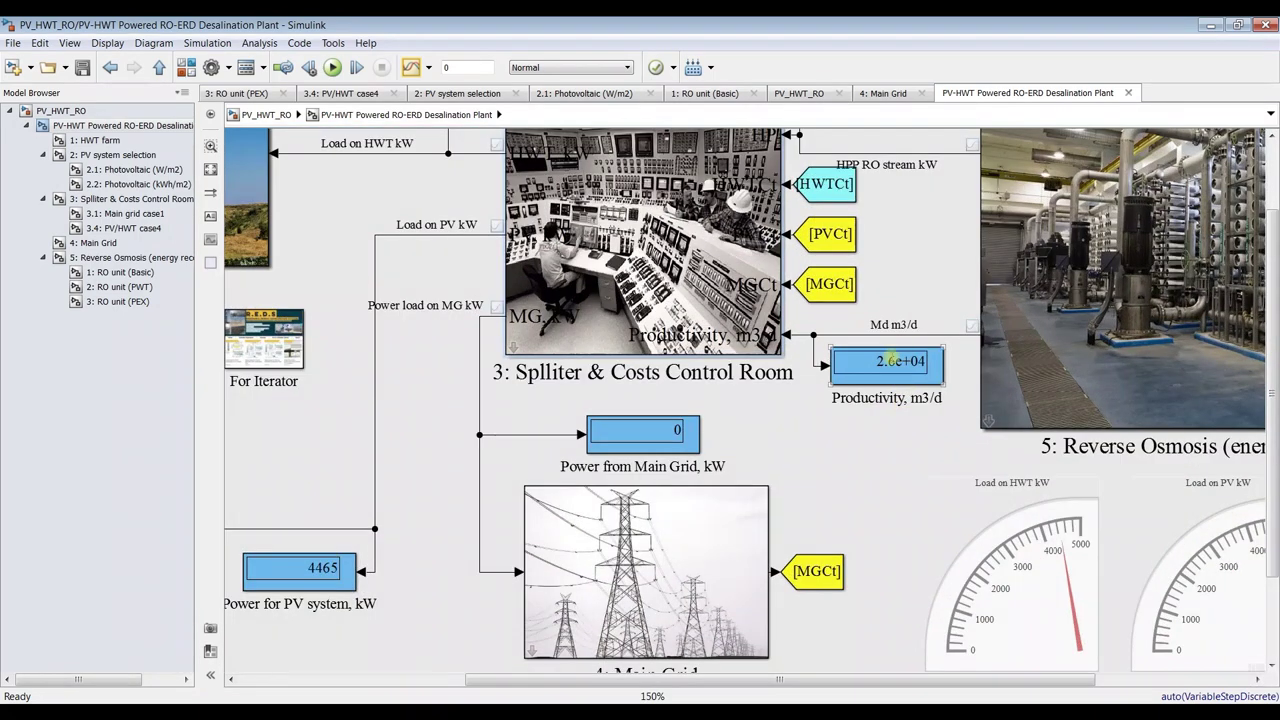
pyautogui.scroll(-1, 893, 360)
pyautogui.scroll(-1, 898, 358)
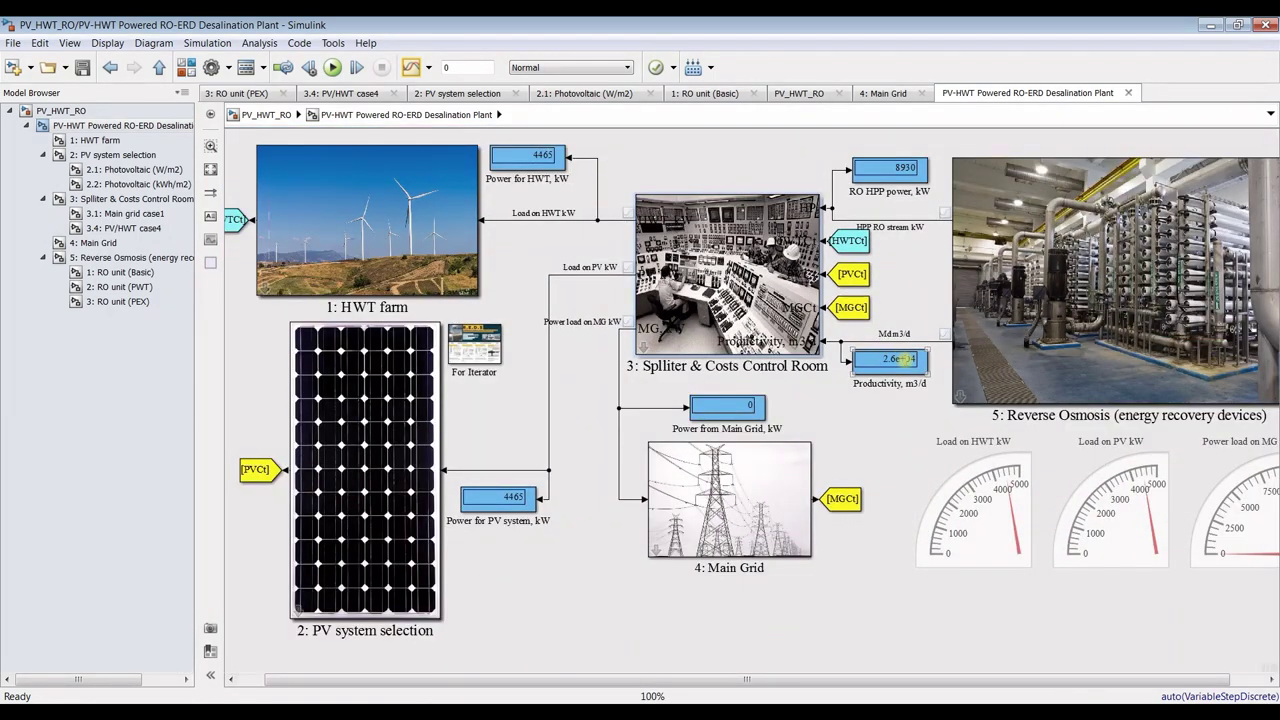
pyautogui.click(910, 170)
pyautogui.moveTo(746, 679); pyautogui.dragTo(781, 679)
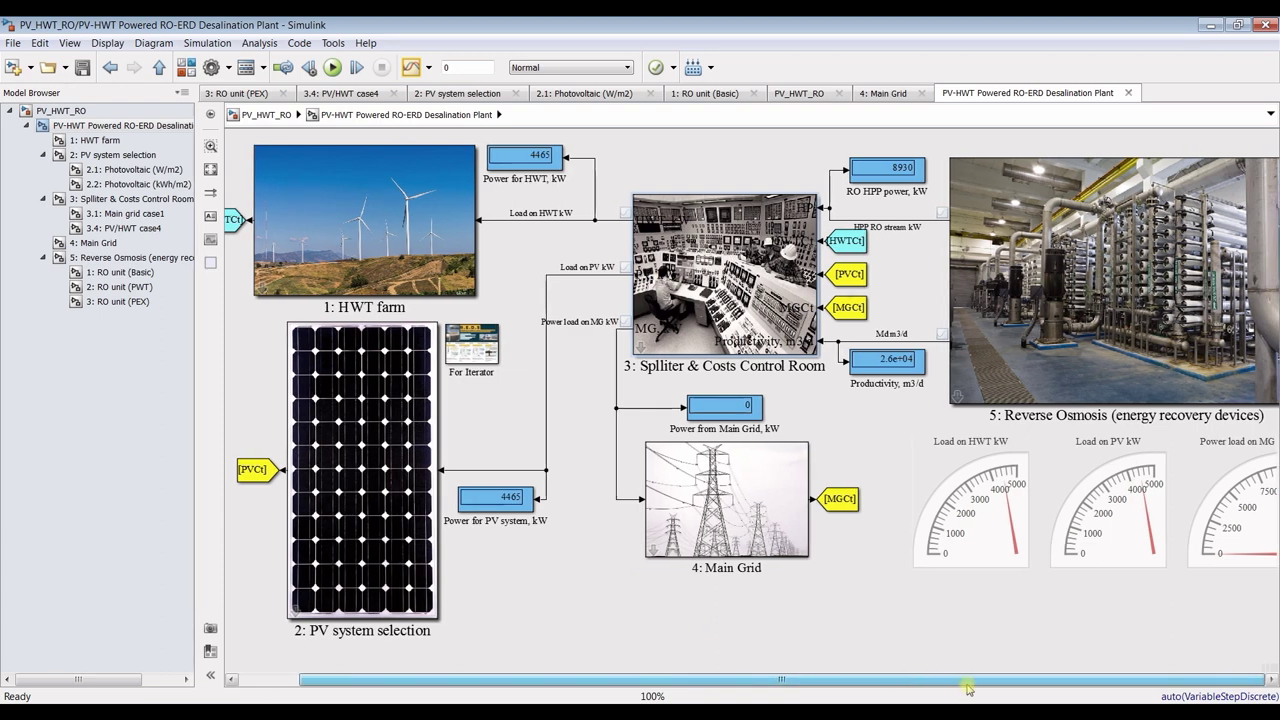
pyautogui.click(907, 477)
pyautogui.click(1050, 441)
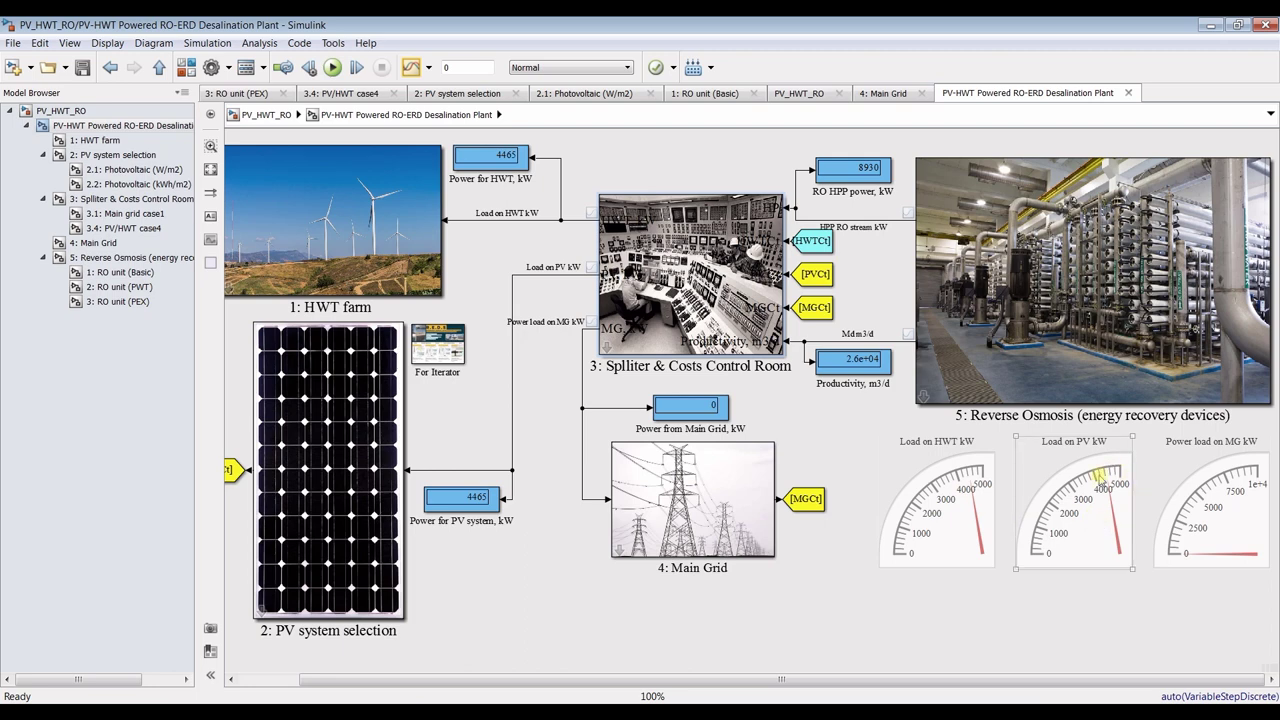
pyautogui.click(1005, 505)
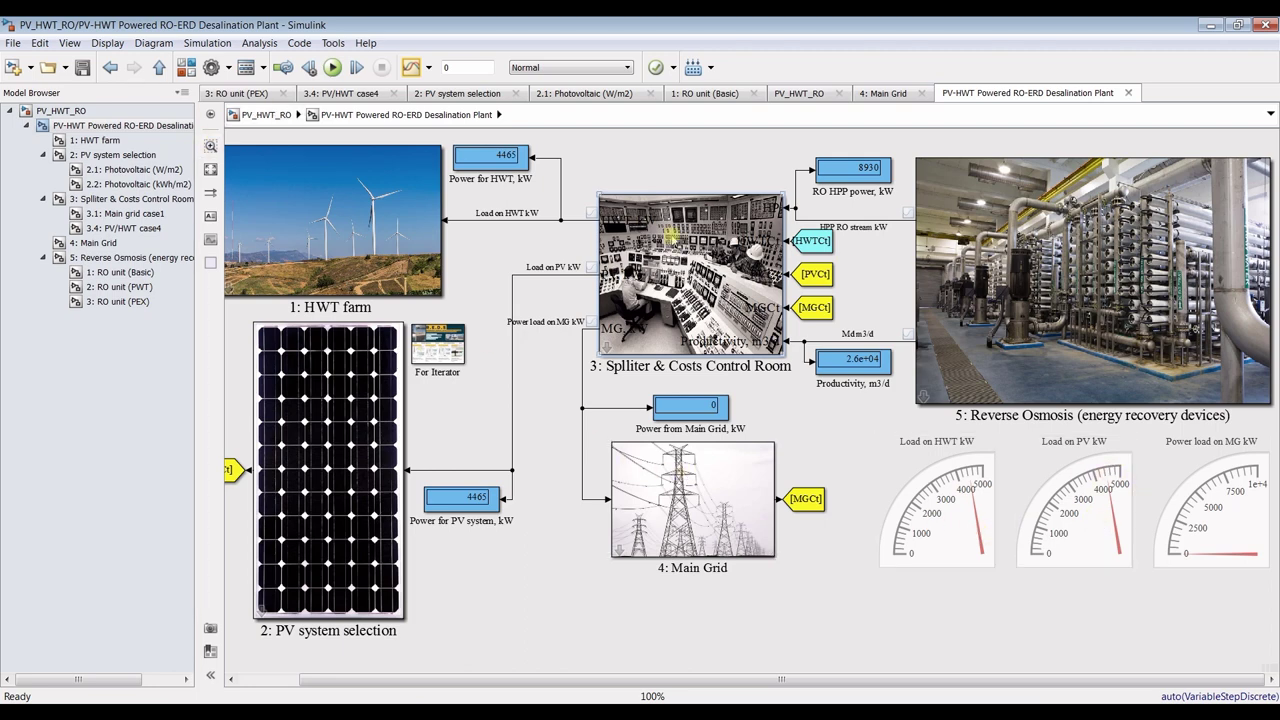
# Open the 1: HWT farm subsystem and examine its wind speed, rotor, power coefficient, turbine number, cost and farm area results
pyautogui.click(92, 140)
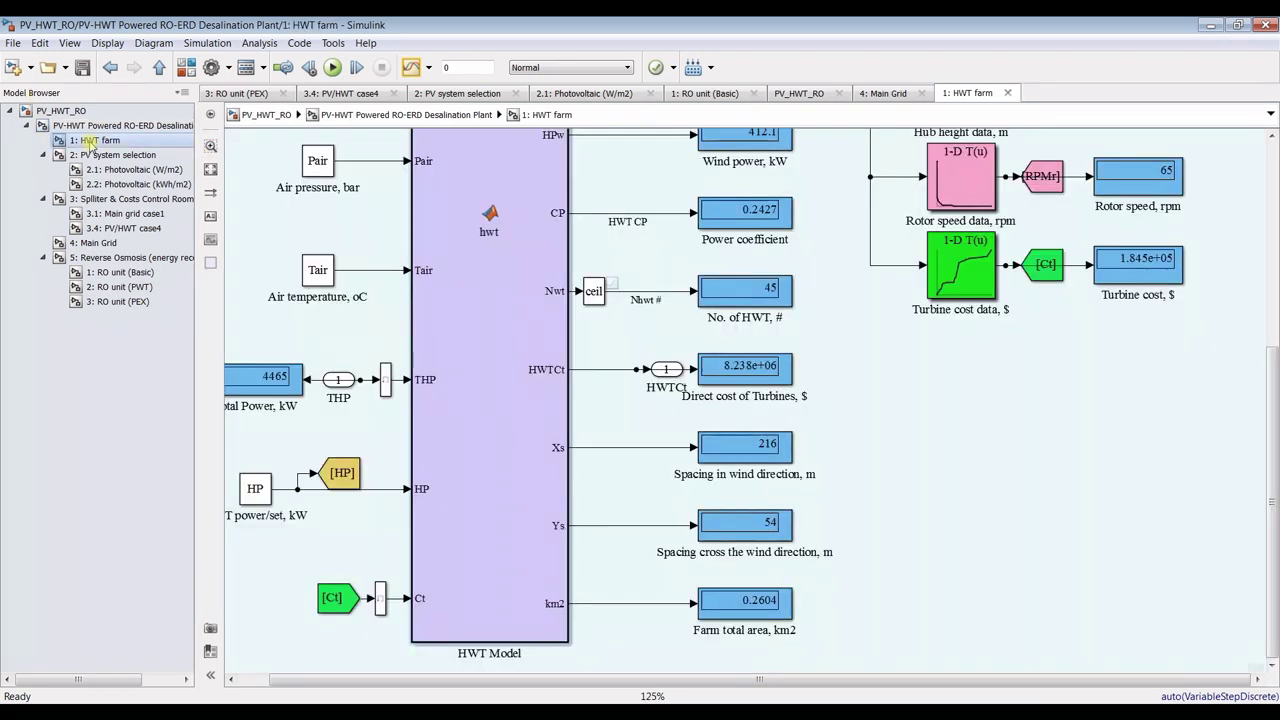
pyautogui.moveTo(1268, 390); pyautogui.dragTo(1272, 150)
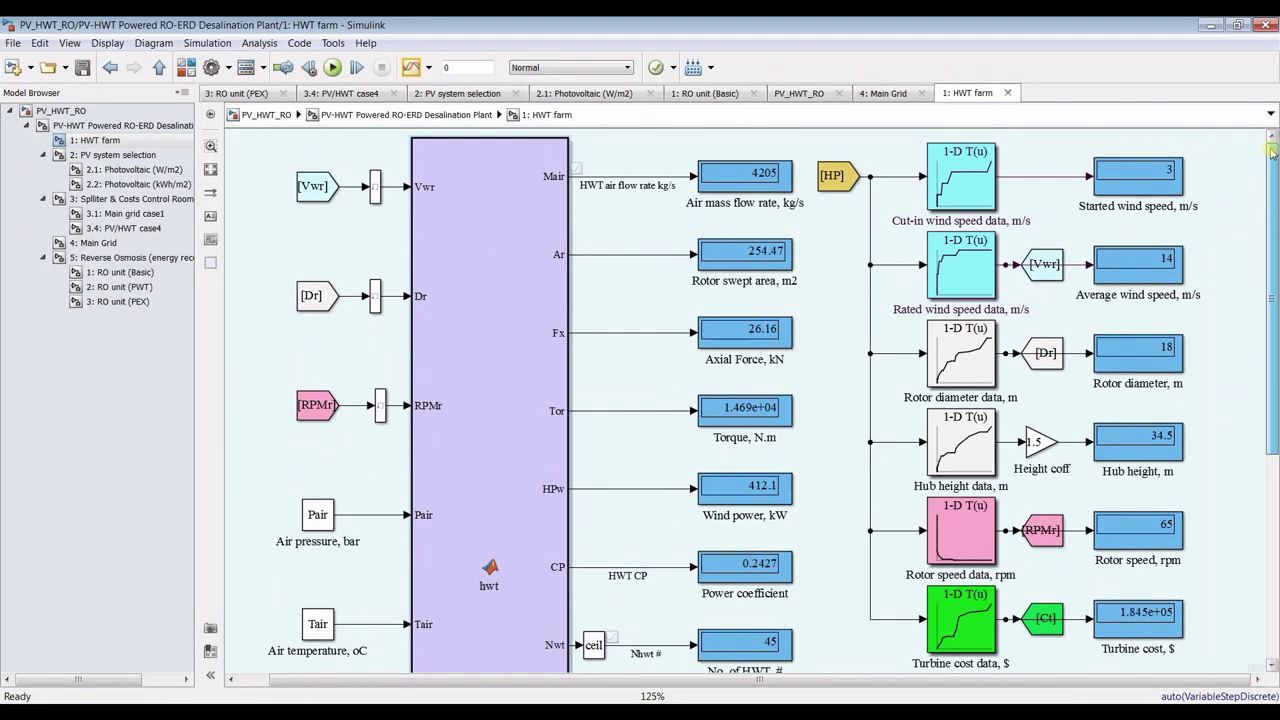
pyautogui.click(1140, 273)
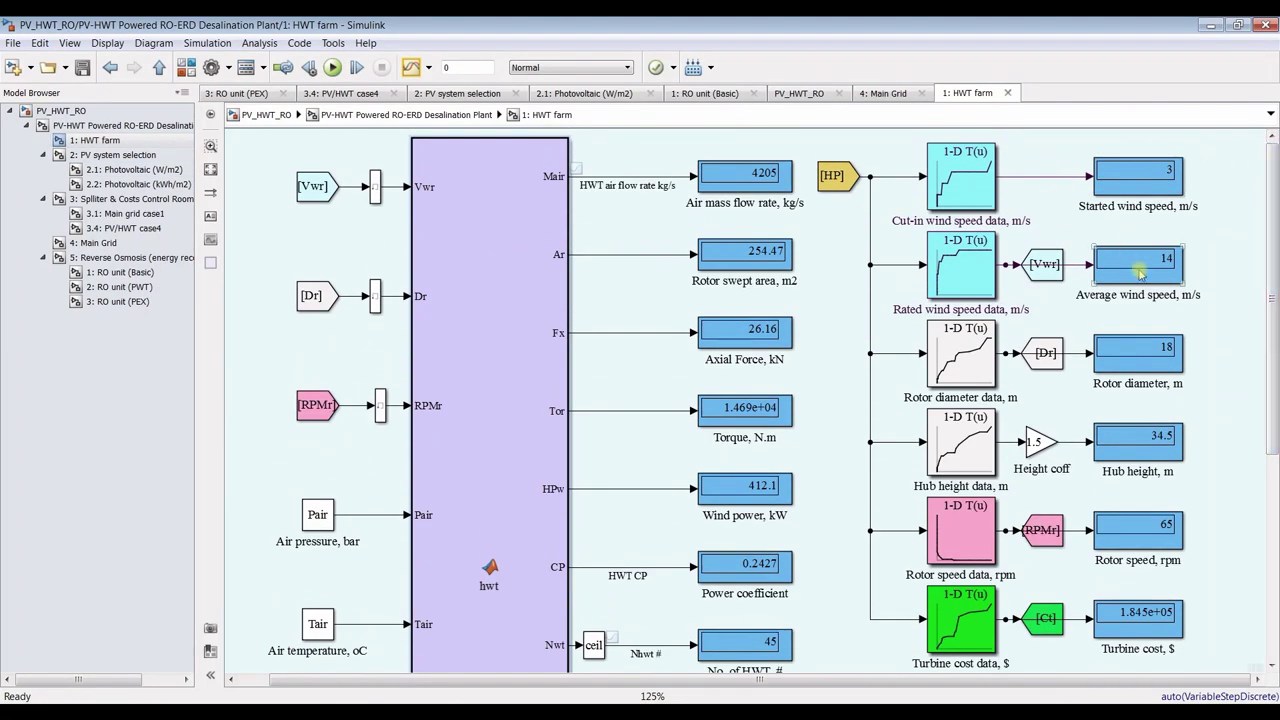
pyautogui.scroll(-3, 1276, 320)
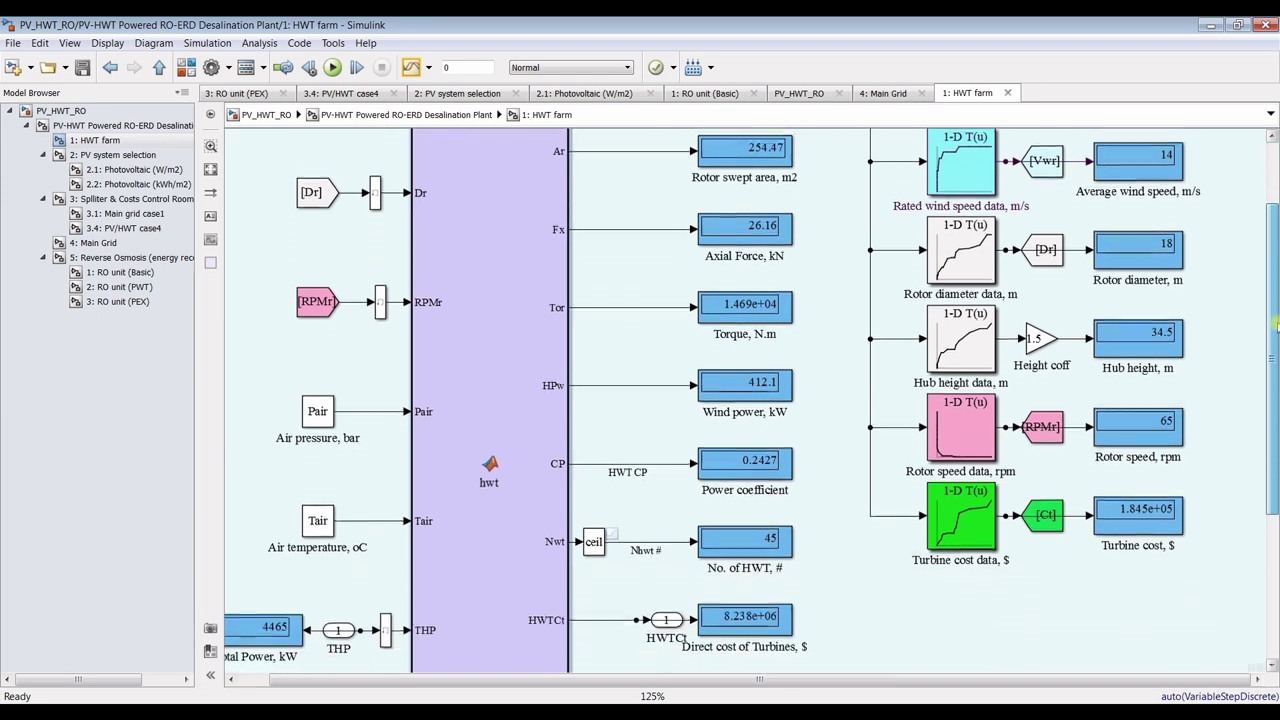
pyautogui.moveTo(1276, 322); pyautogui.dragTo(1276, 250)
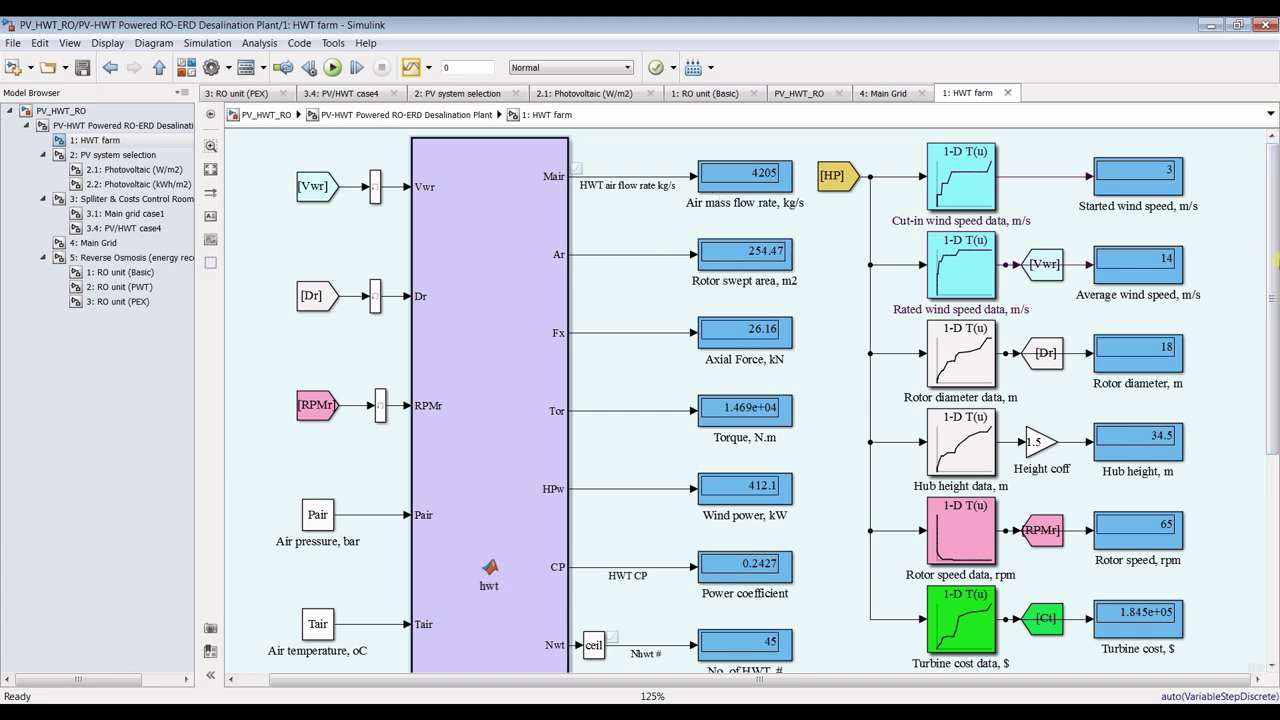
pyautogui.moveTo(1276, 246); pyautogui.dragTo(1276, 432)
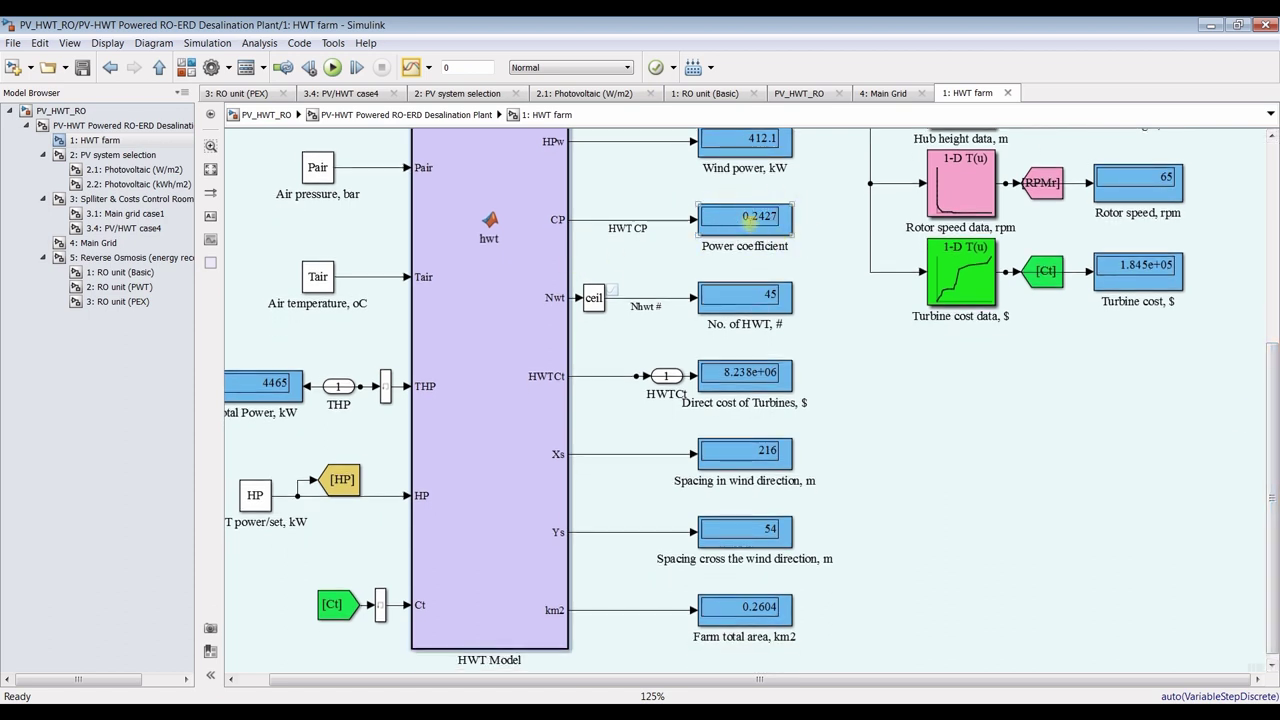
pyautogui.moveTo(1275, 388); pyautogui.dragTo(1275, 392)
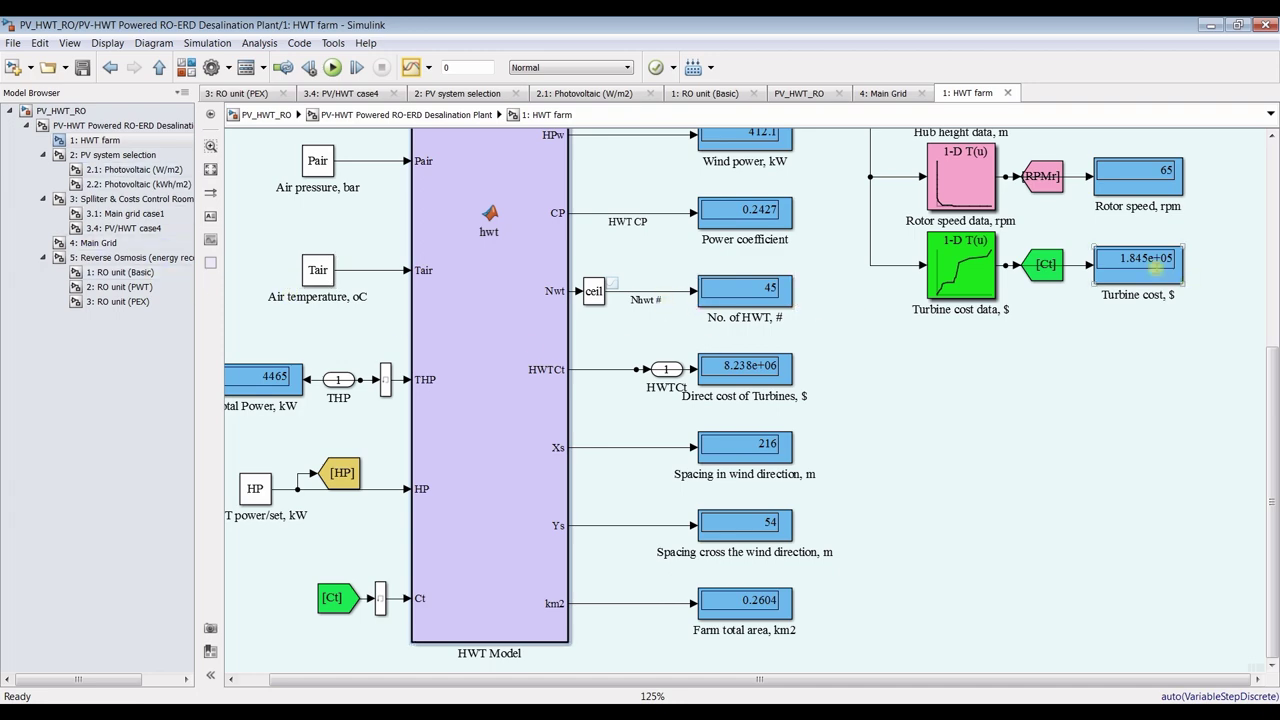
# Set the Power/HWT unit of the 1: HWT farm block to 500 kW and apply the change
pyautogui.click(122, 128)
pyautogui.doubleClick(285, 245)
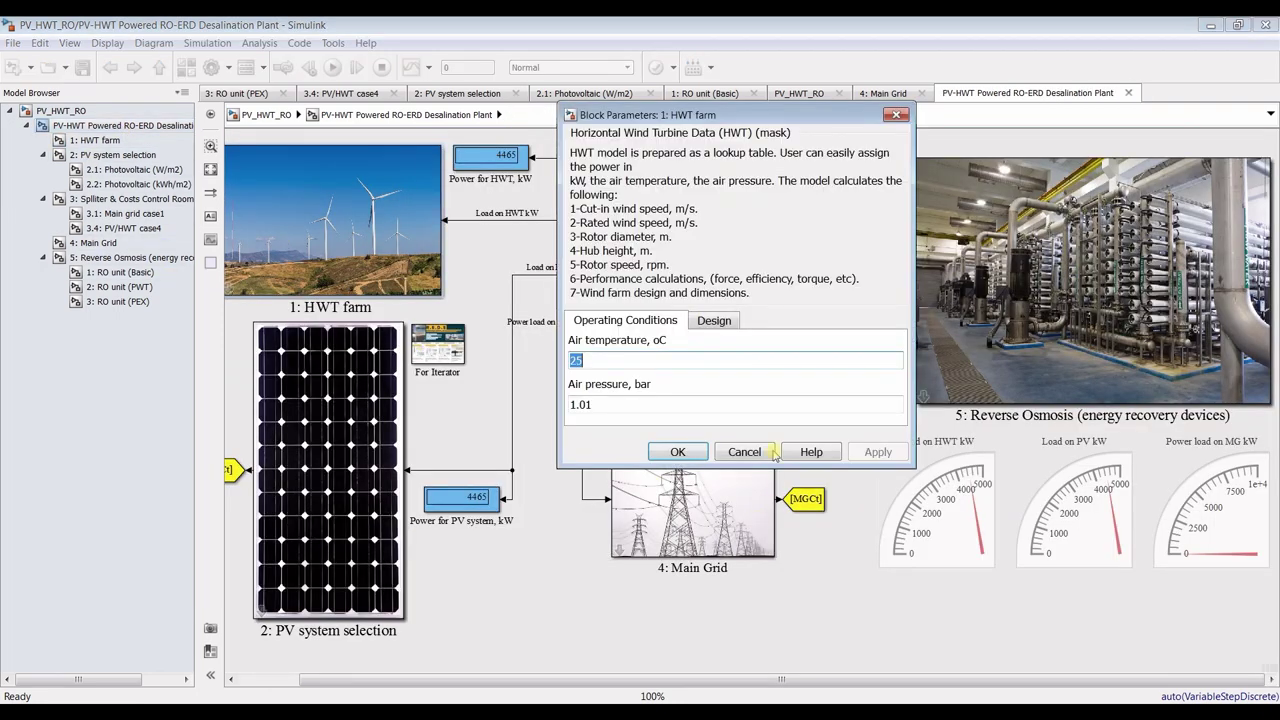
pyautogui.click(714, 320)
pyautogui.doubleClick(800, 382)
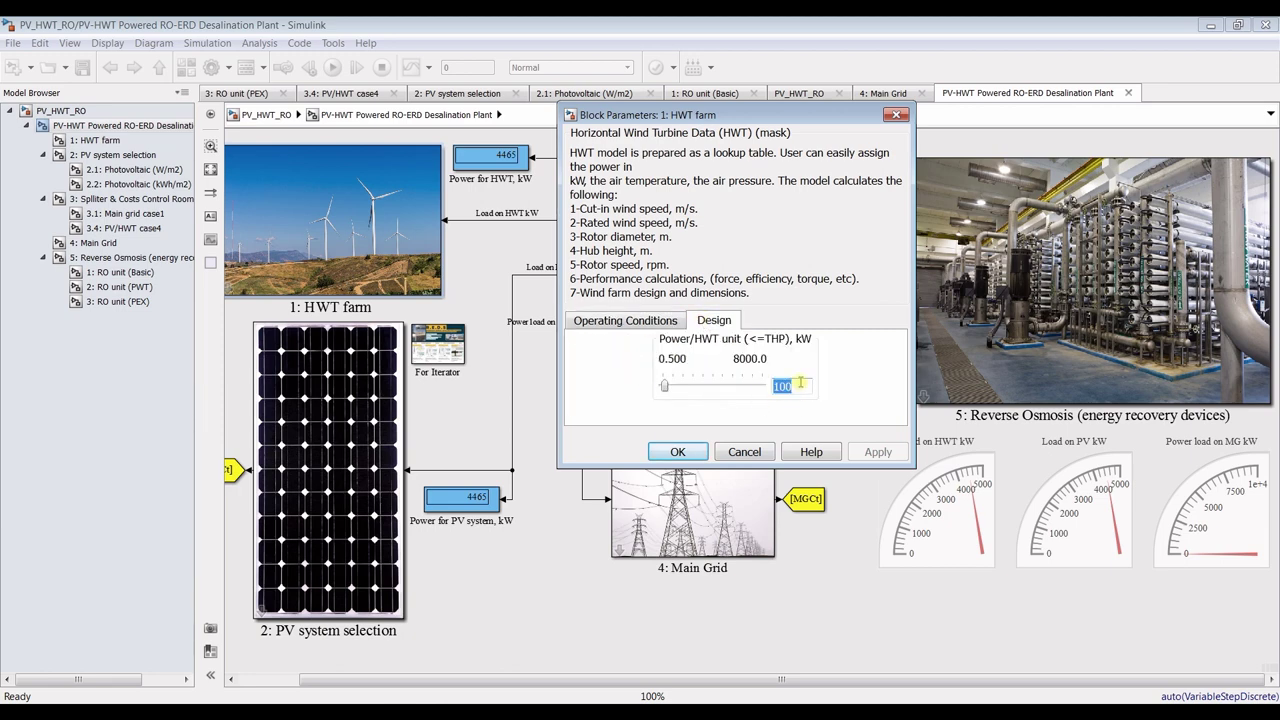
pyautogui.write('5')
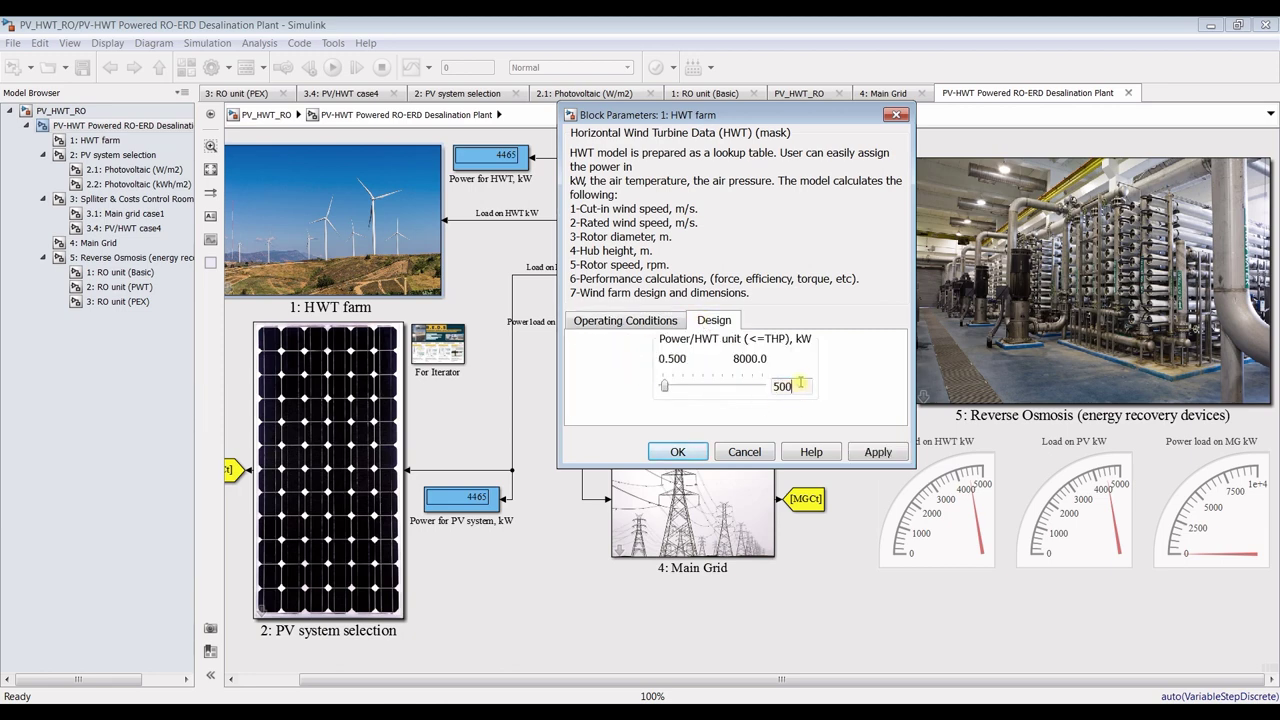
pyautogui.click(874, 452)
pyautogui.click(678, 453)
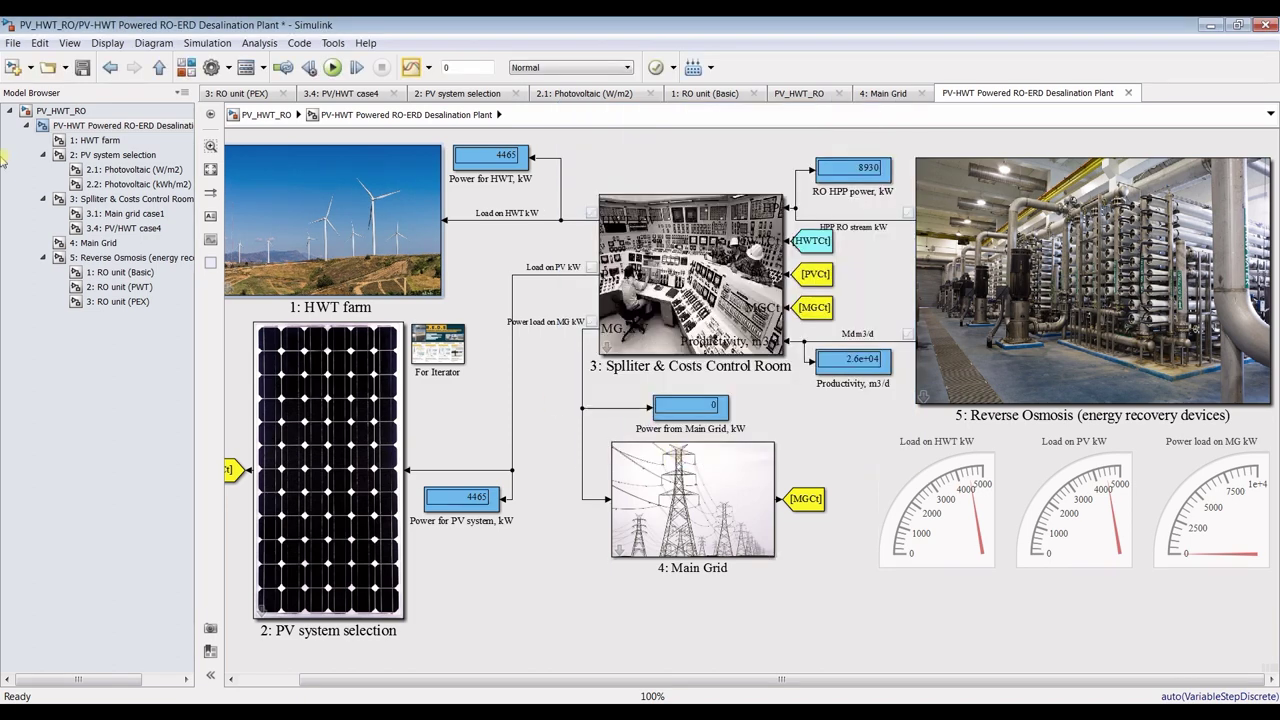
# Save the model, rerun the simulation from the 1: HWT farm subsystem and review the turbine results
pyautogui.click(127, 141)
pyautogui.click(83, 68)
pyautogui.click(332, 67)
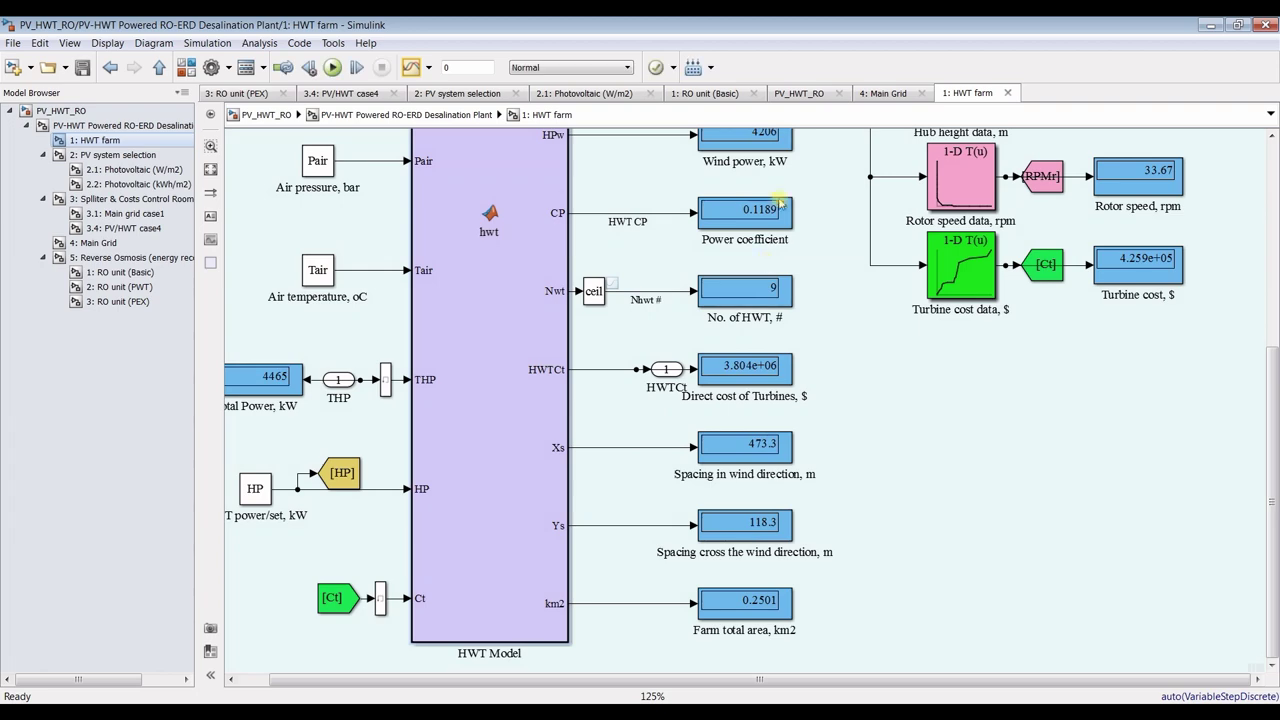
pyautogui.moveTo(1272, 418); pyautogui.dragTo(1271, 295)
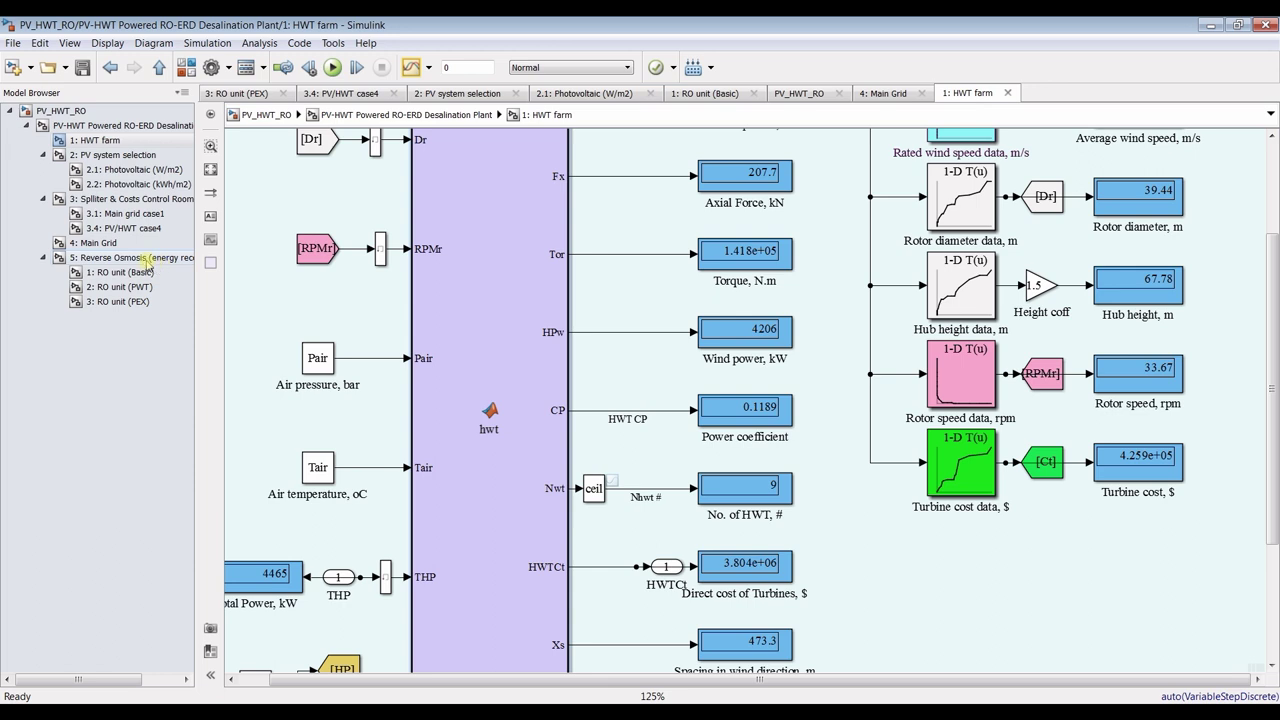
# Check the main grid power costs, and examine the annual and unit product costs in the 3: Splliter & Costs Control Room subsystem
pyautogui.click(100, 243)
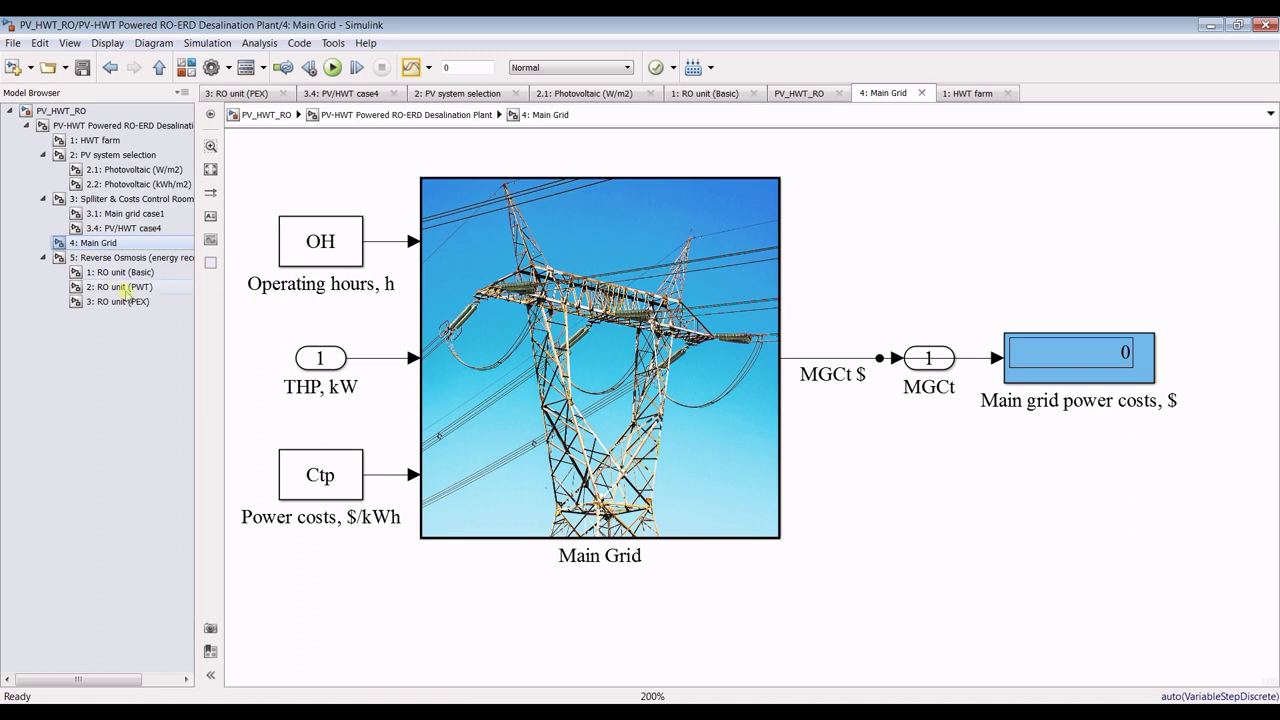
pyautogui.click(108, 199)
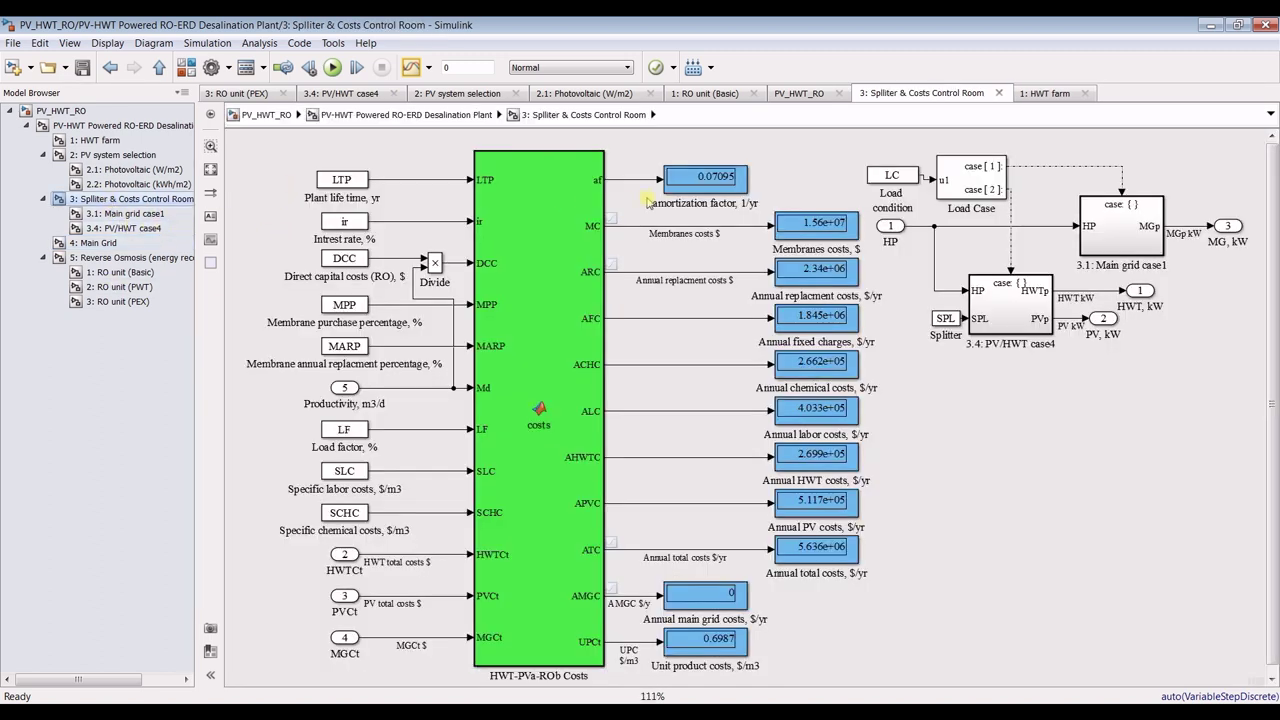
pyautogui.scroll(3, 783, 191)
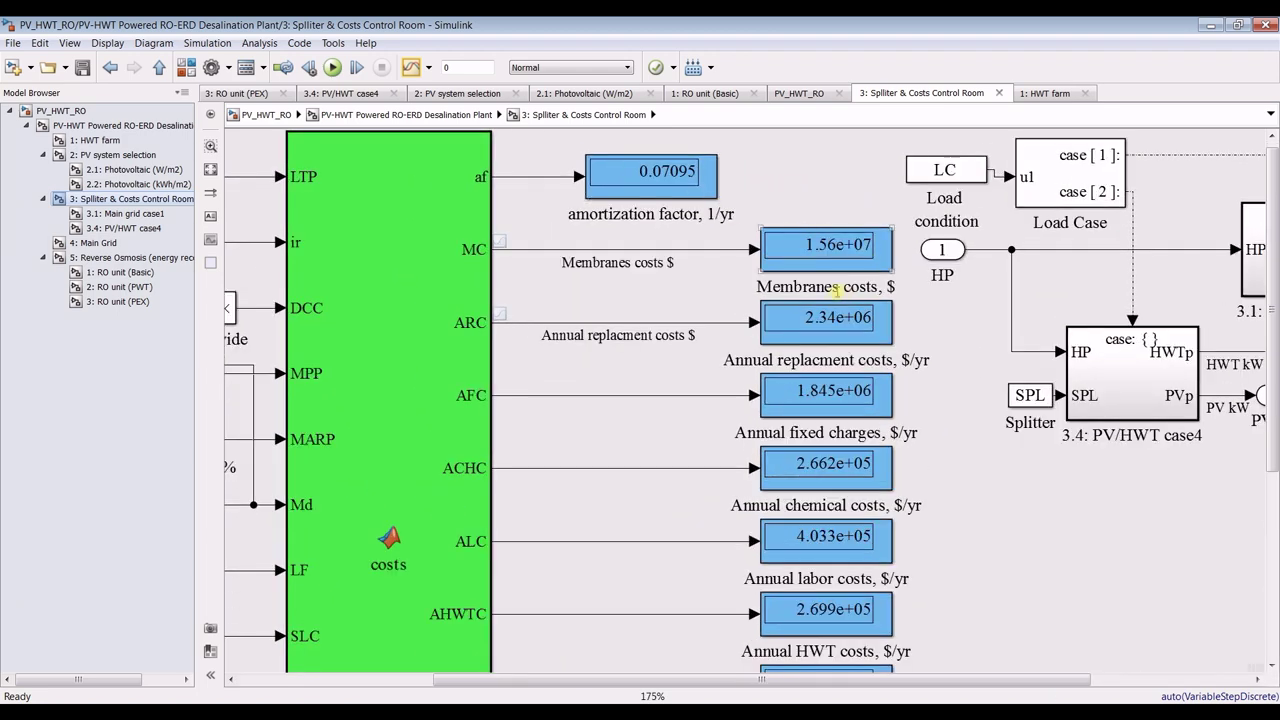
pyautogui.moveTo(1015, 682); pyautogui.dragTo(1085, 690)
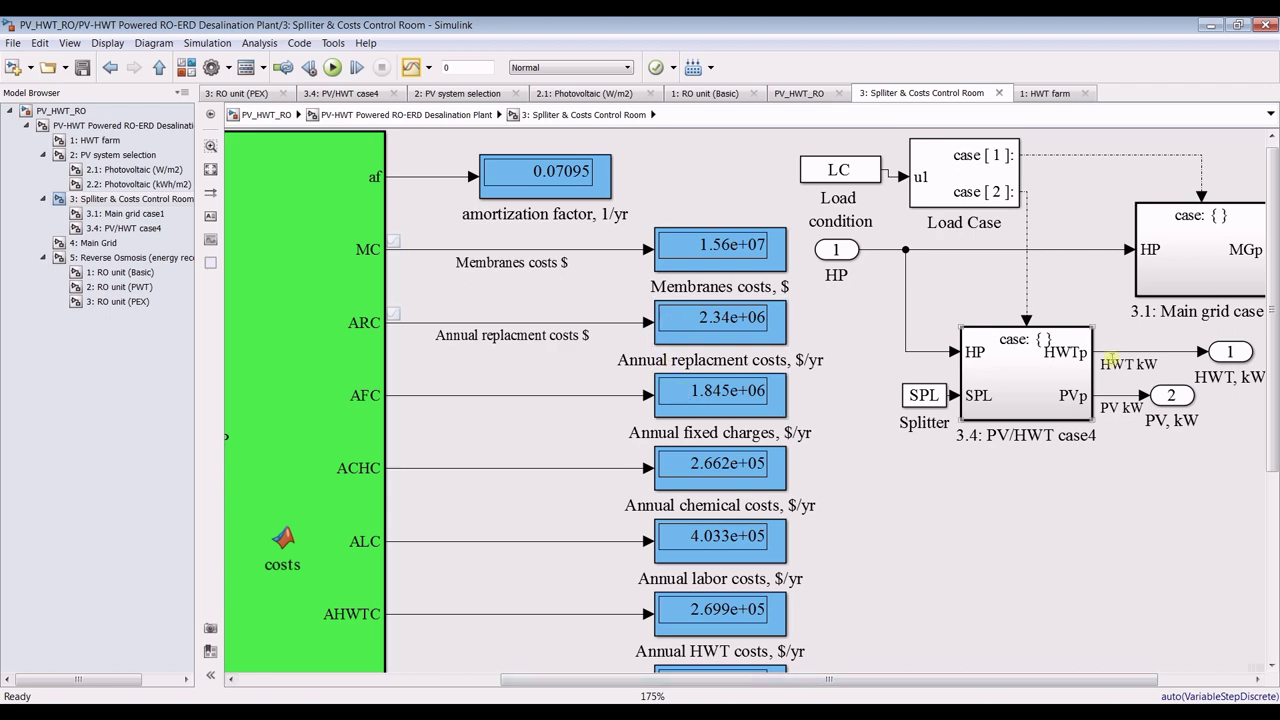
pyautogui.moveTo(1267, 237); pyautogui.dragTo(1276, 437)
pyautogui.scroll(-1, 1277, 312)
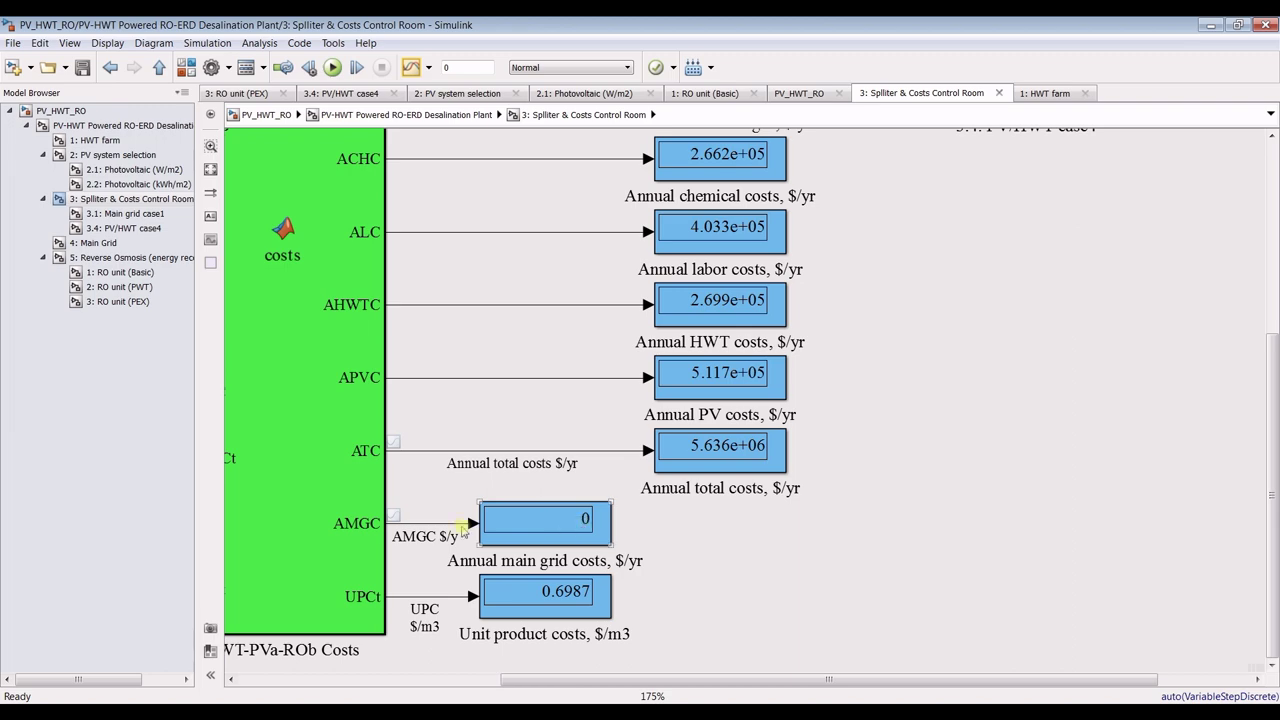
# Examine the unit product costs display in the control room cost results
pyautogui.scroll(5, 567, 592)
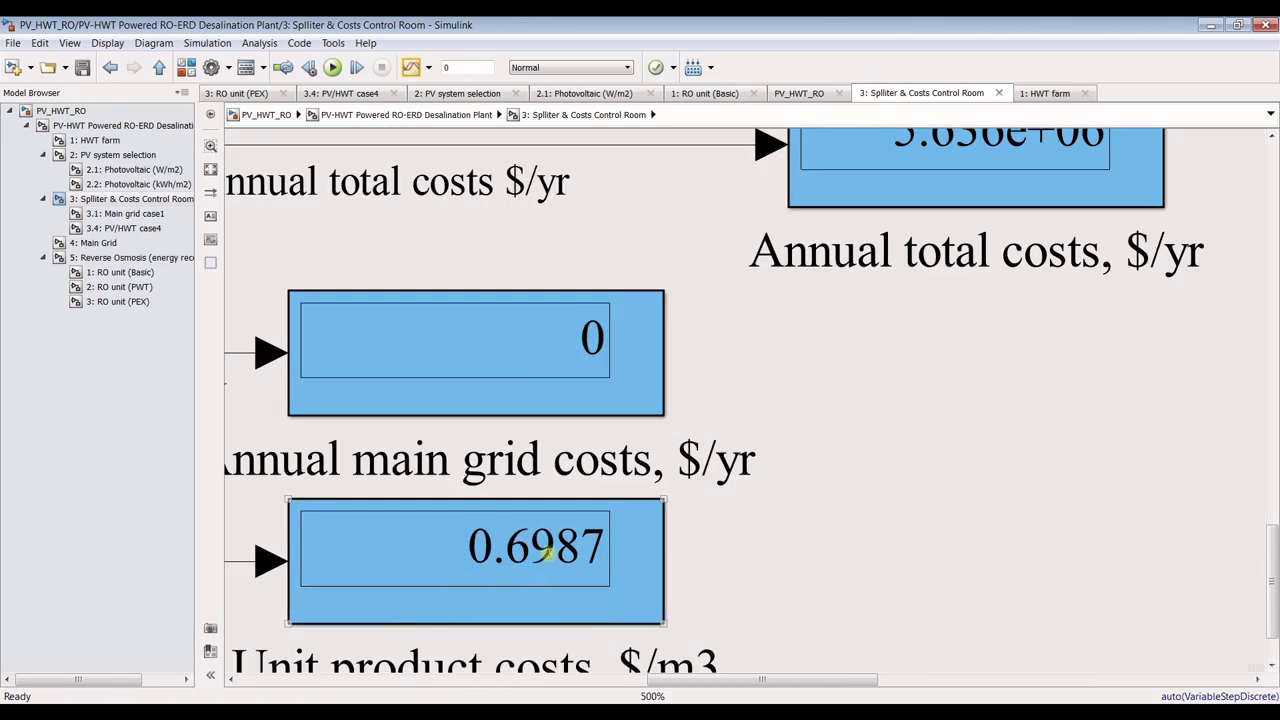
pyautogui.scroll(-4, 540, 543)
pyautogui.scroll(-2, 540, 543)
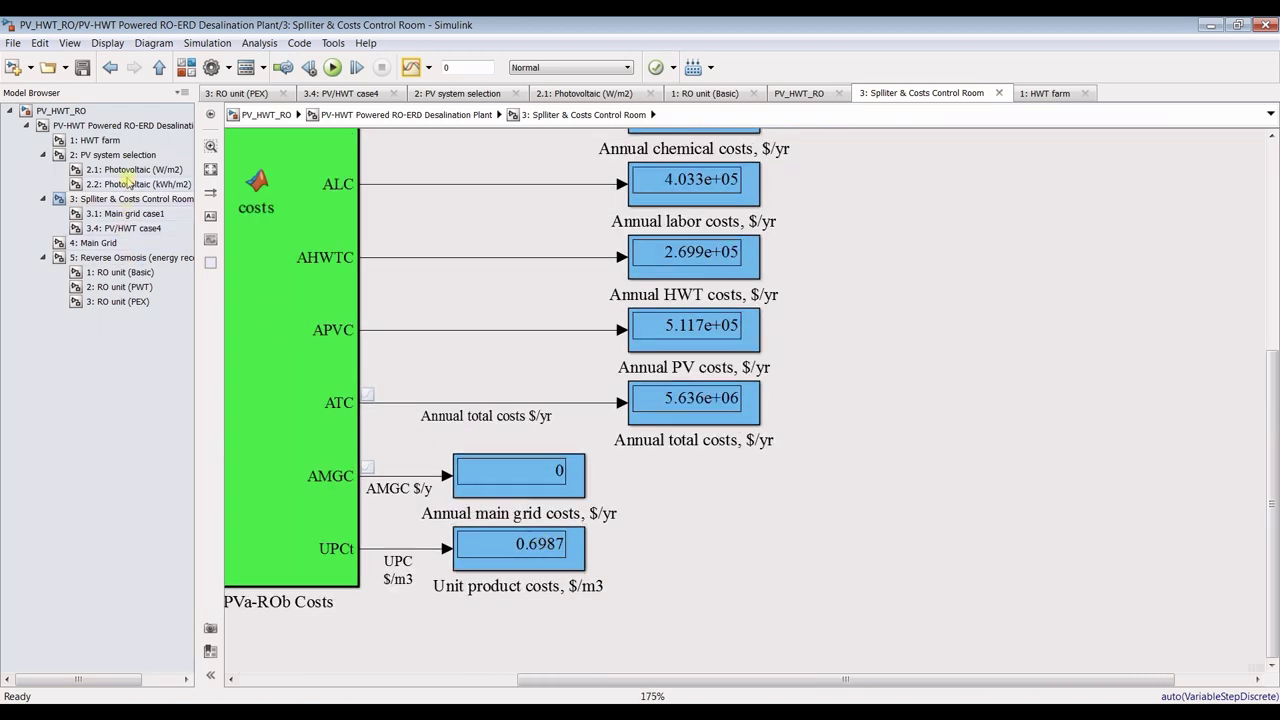
# Open the 2.1: Photovoltaic (W/m2) subsystem and examine the module calculation results, especially the total system area
pyautogui.click(128, 169)
pyautogui.moveTo(1276, 335)
pyautogui.mouseDown()
pyautogui.moveTo(1272, 175)
pyautogui.moveTo(1272, 350)
pyautogui.mouseUp()
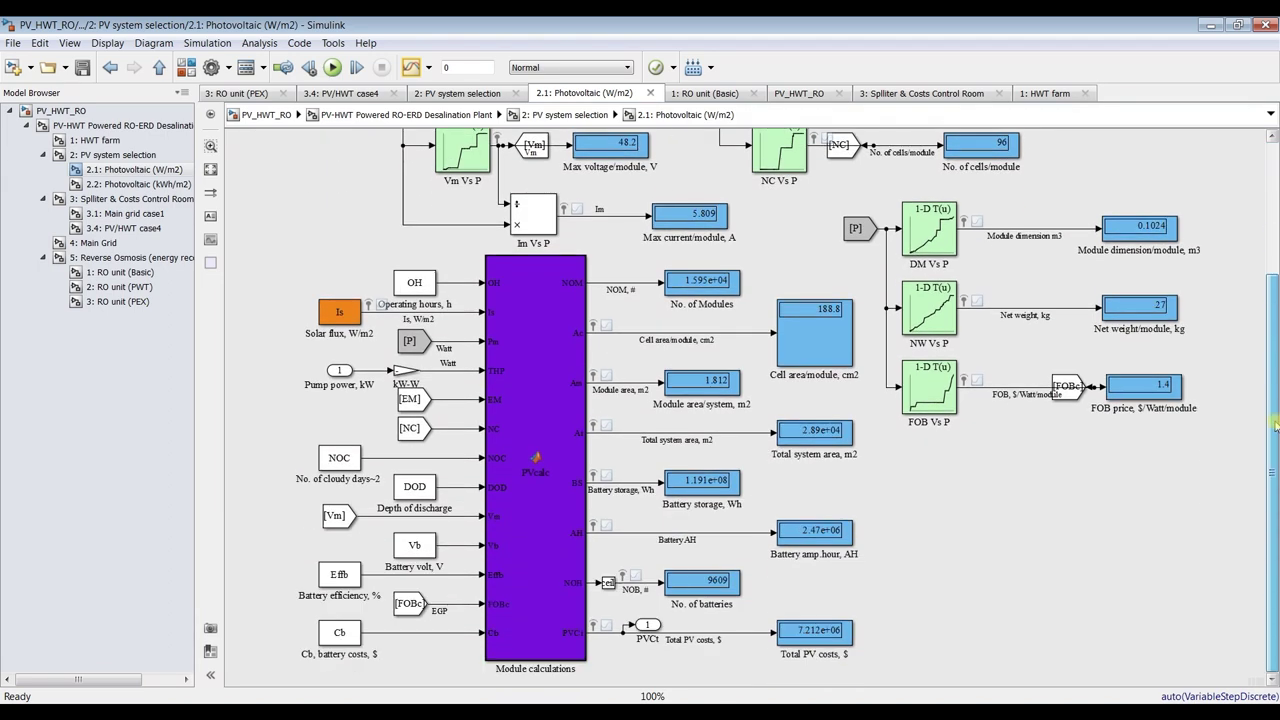
pyautogui.scroll(4, 694, 395)
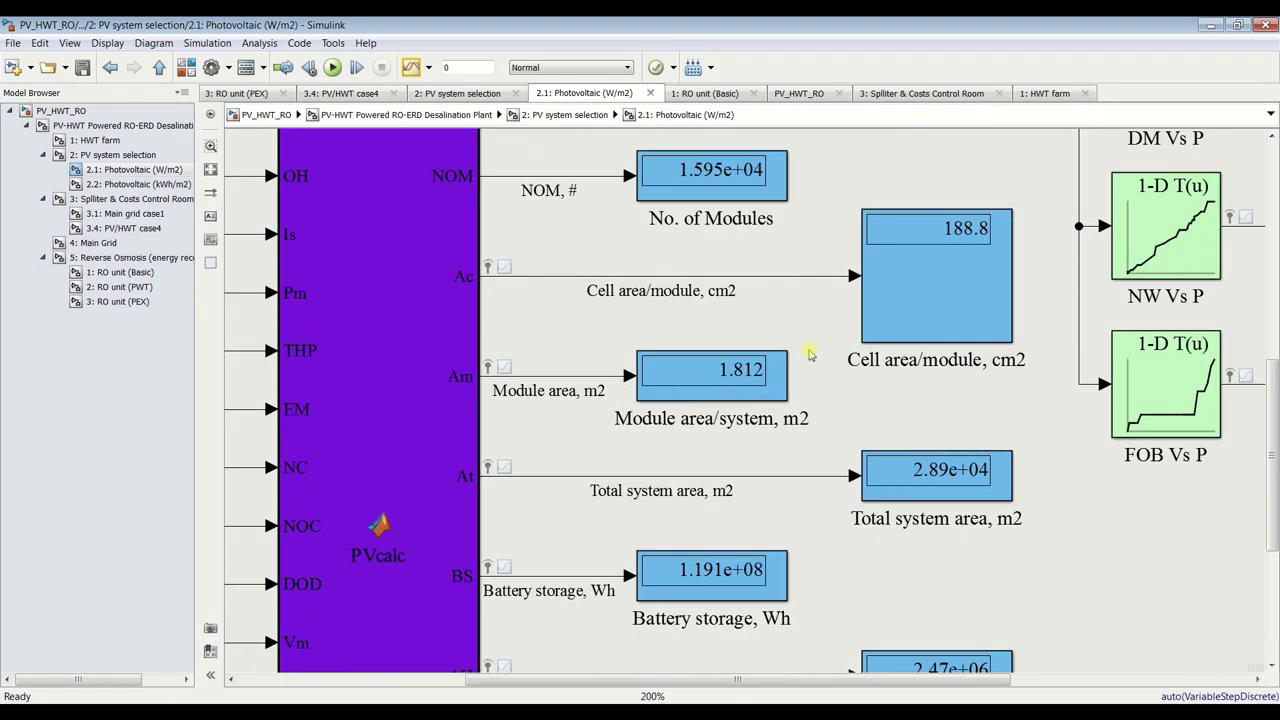
pyautogui.scroll(4, 1014, 506)
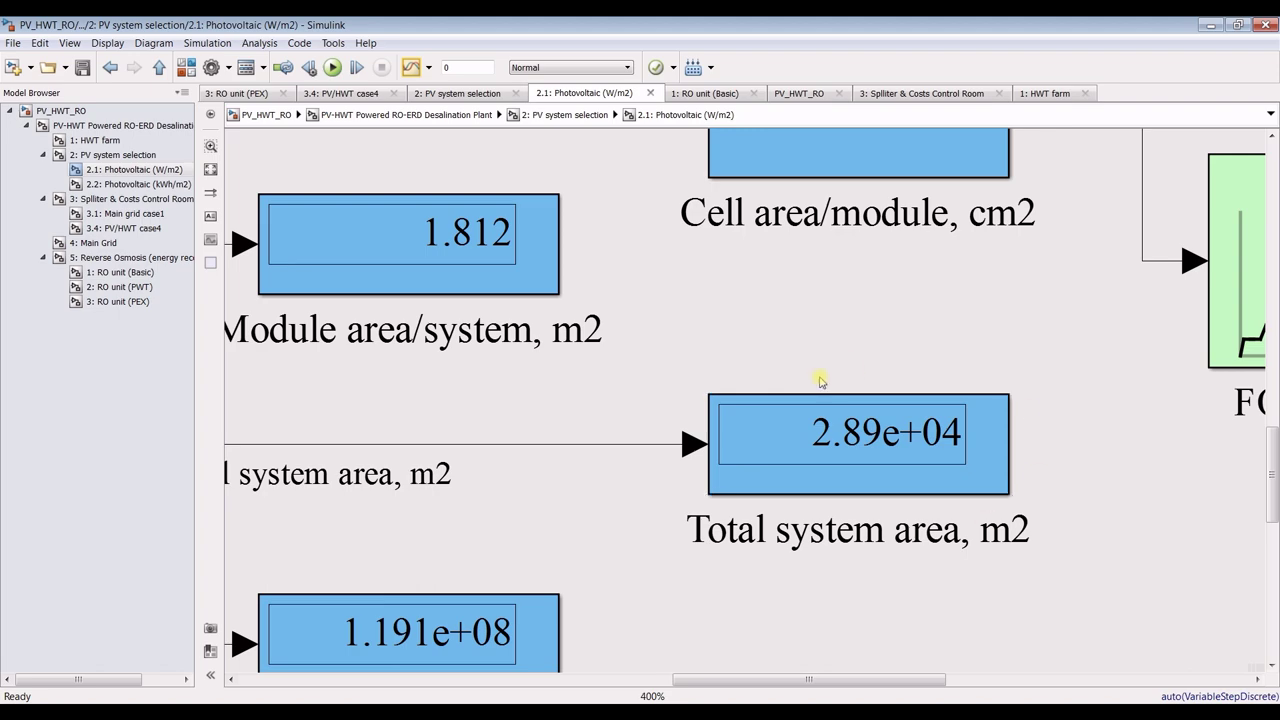
pyautogui.click(853, 470)
pyautogui.scroll(-2, 855, 462)
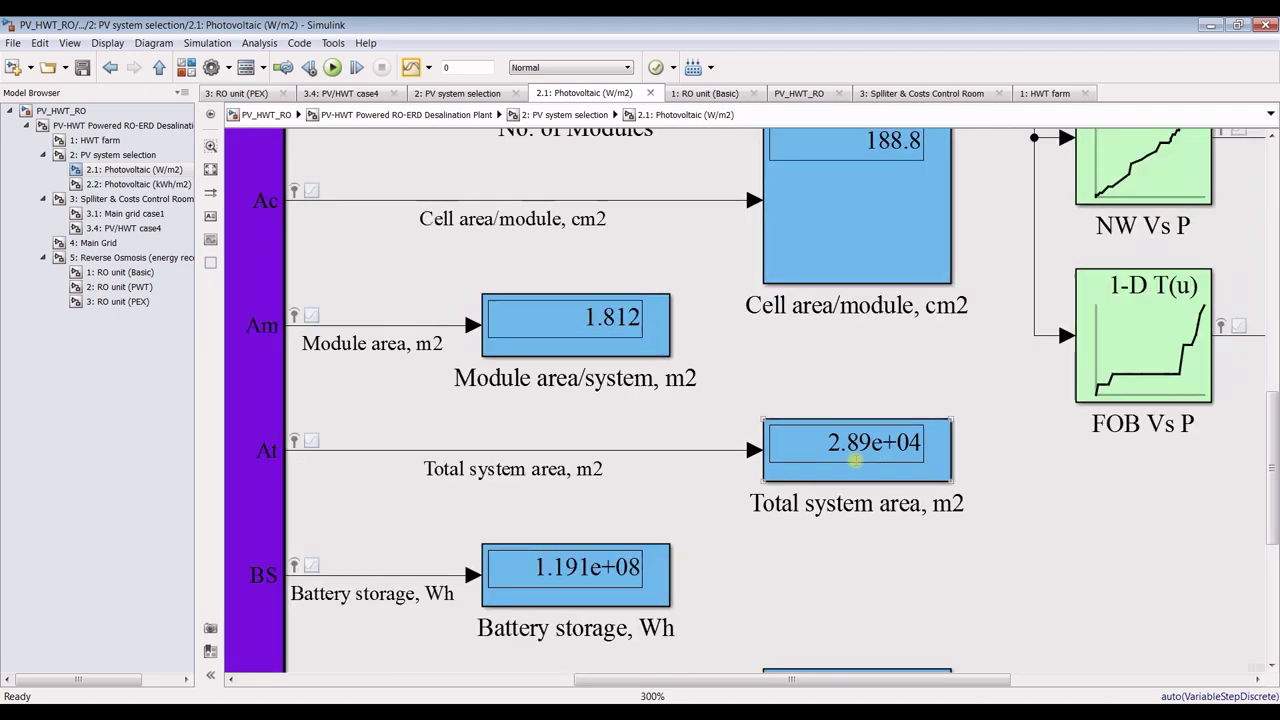
pyautogui.scroll(-3, 855, 460)
pyautogui.scroll(-1, 855, 459)
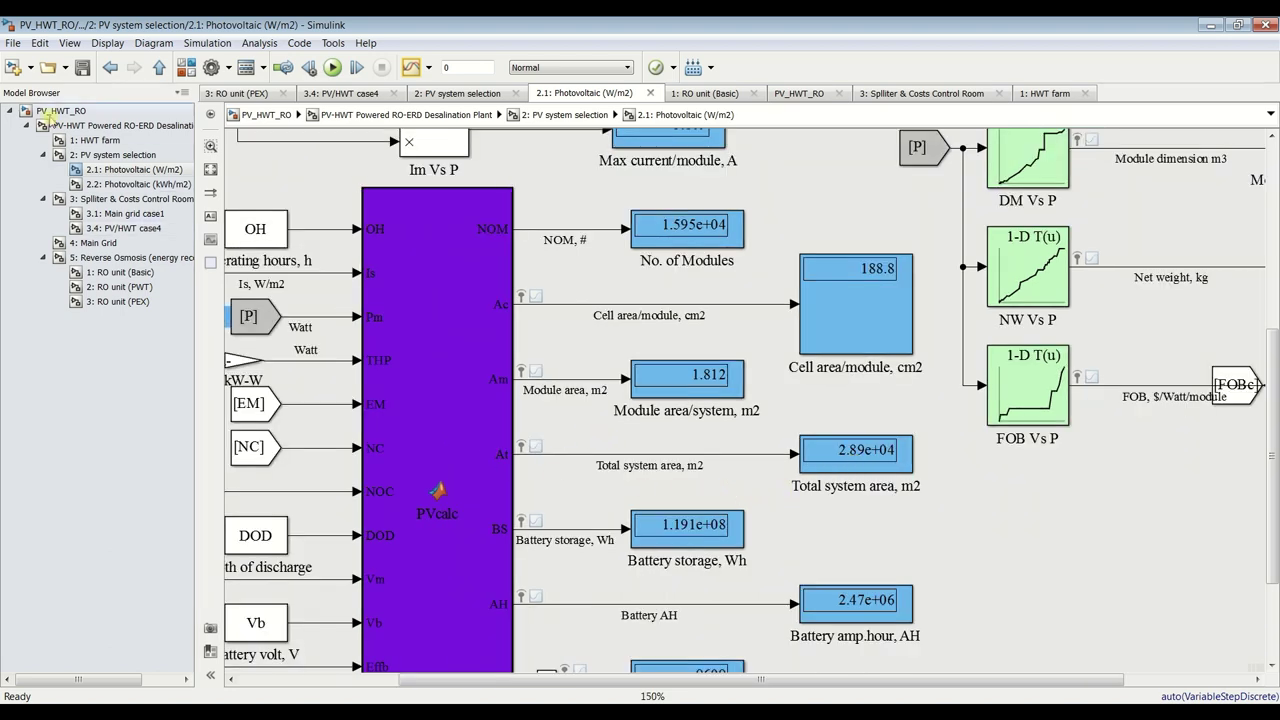
# From the plant overview, set the 3: Splliter & Costs Control Room load condition to Main Grid Load and run the simulation
pyautogui.click(117, 128)
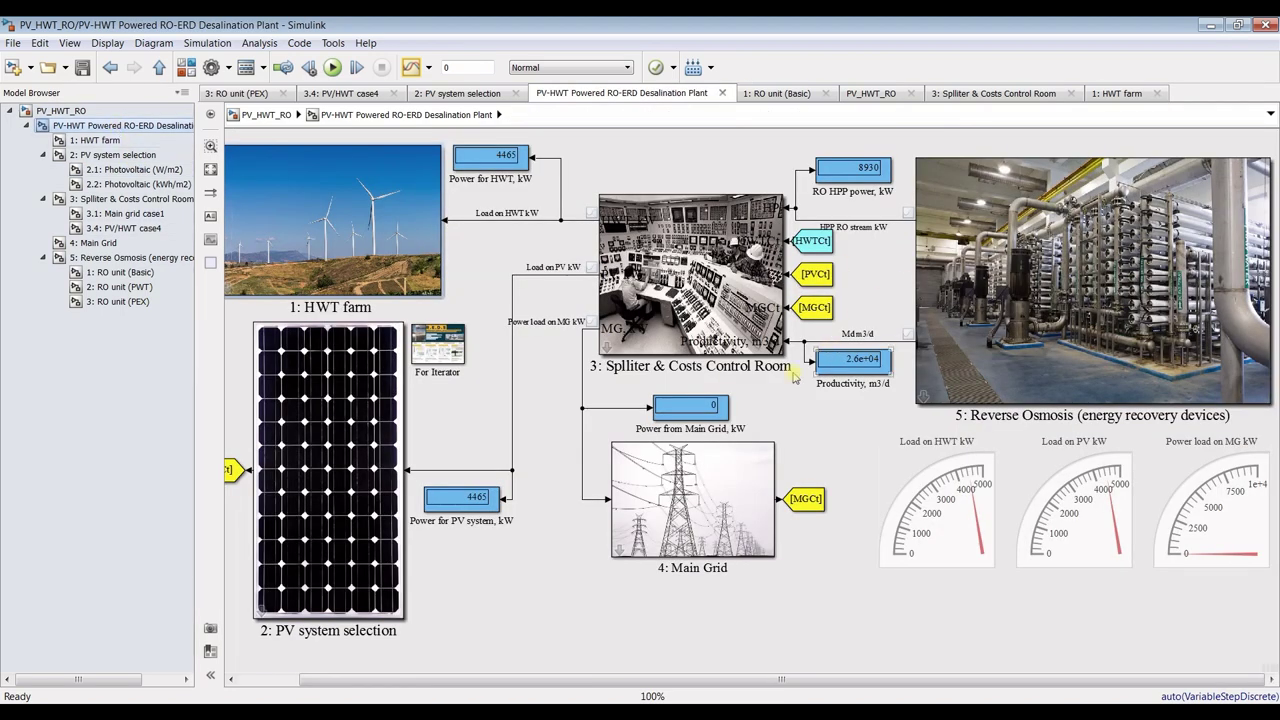
pyautogui.scroll(2, 438, 546)
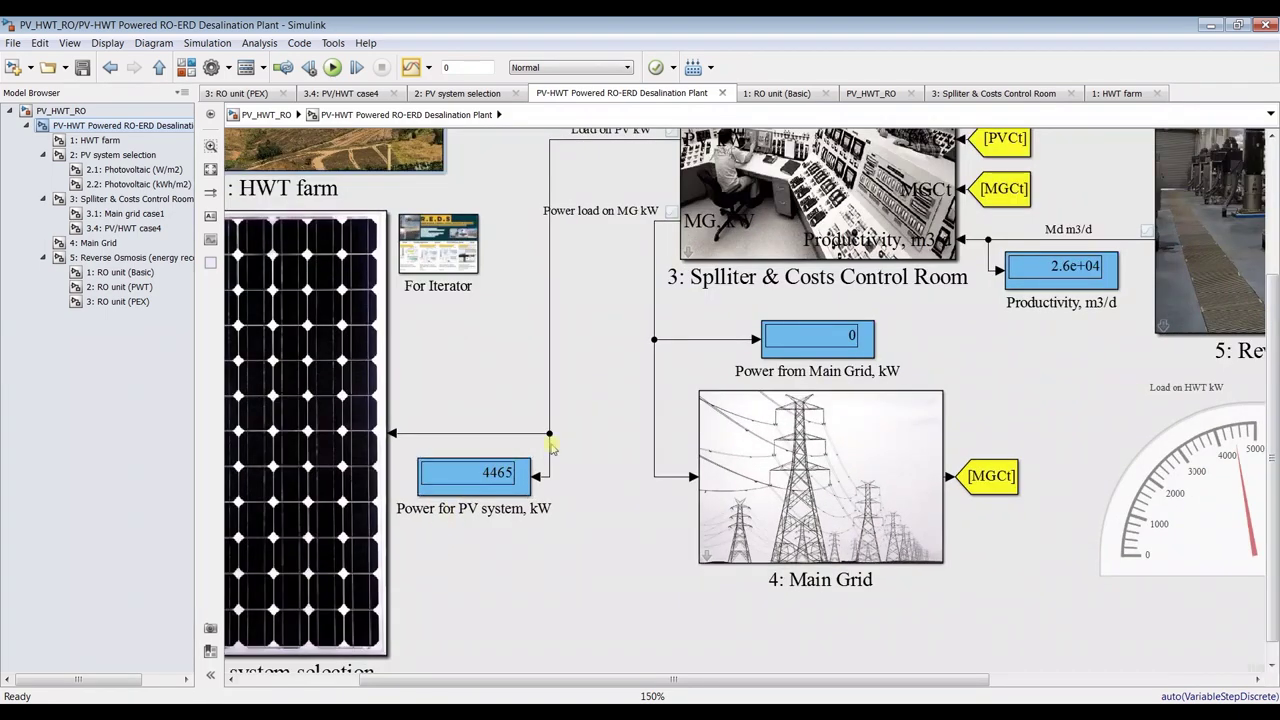
pyautogui.press('space')
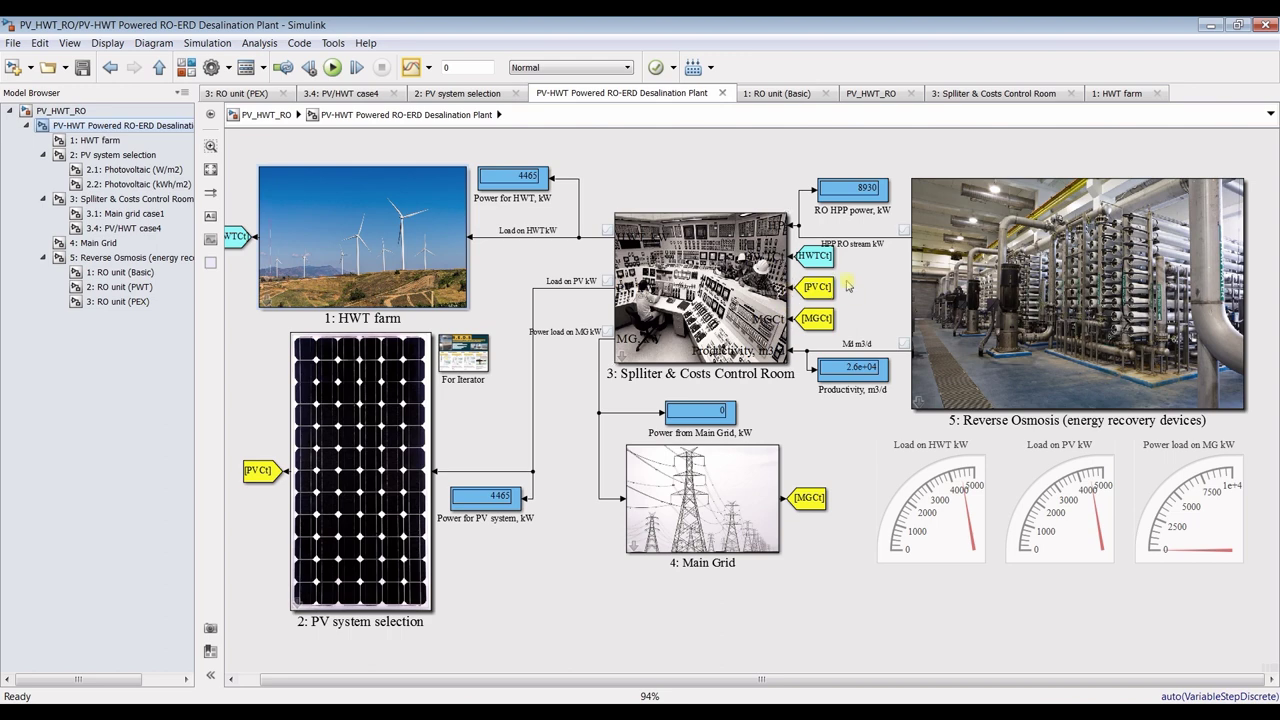
pyautogui.doubleClick(745, 285)
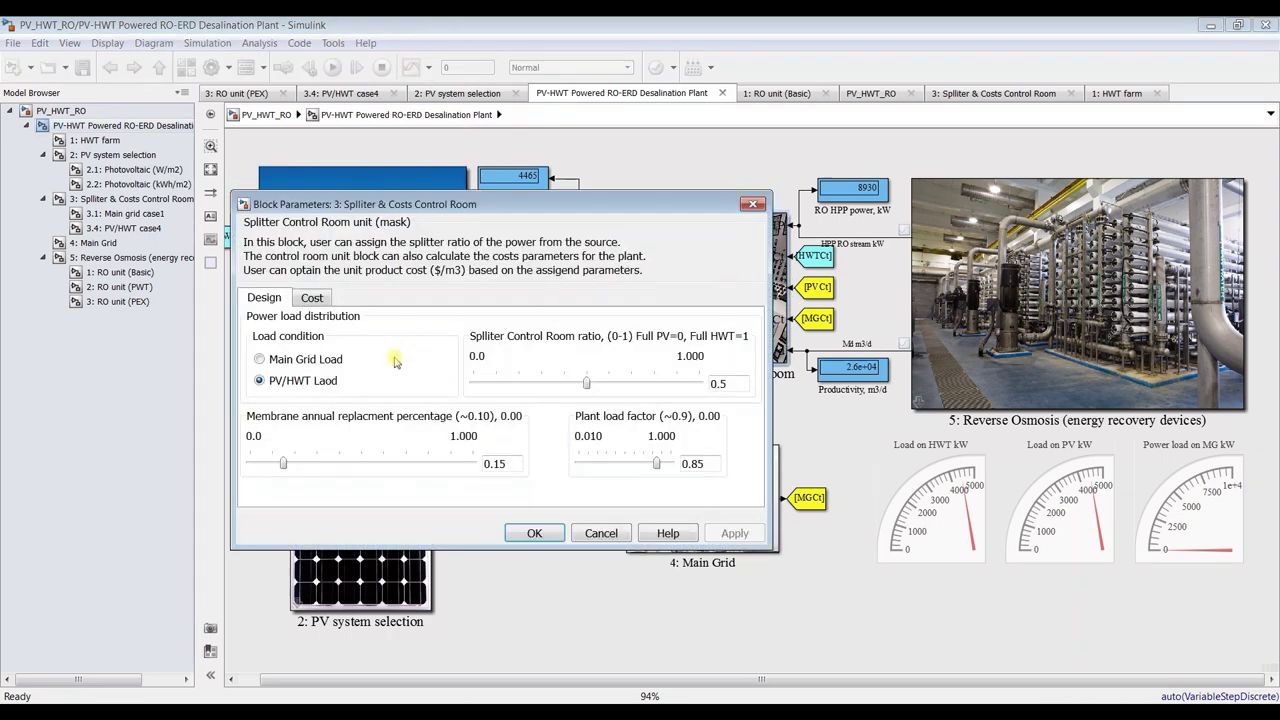
pyautogui.click(293, 360)
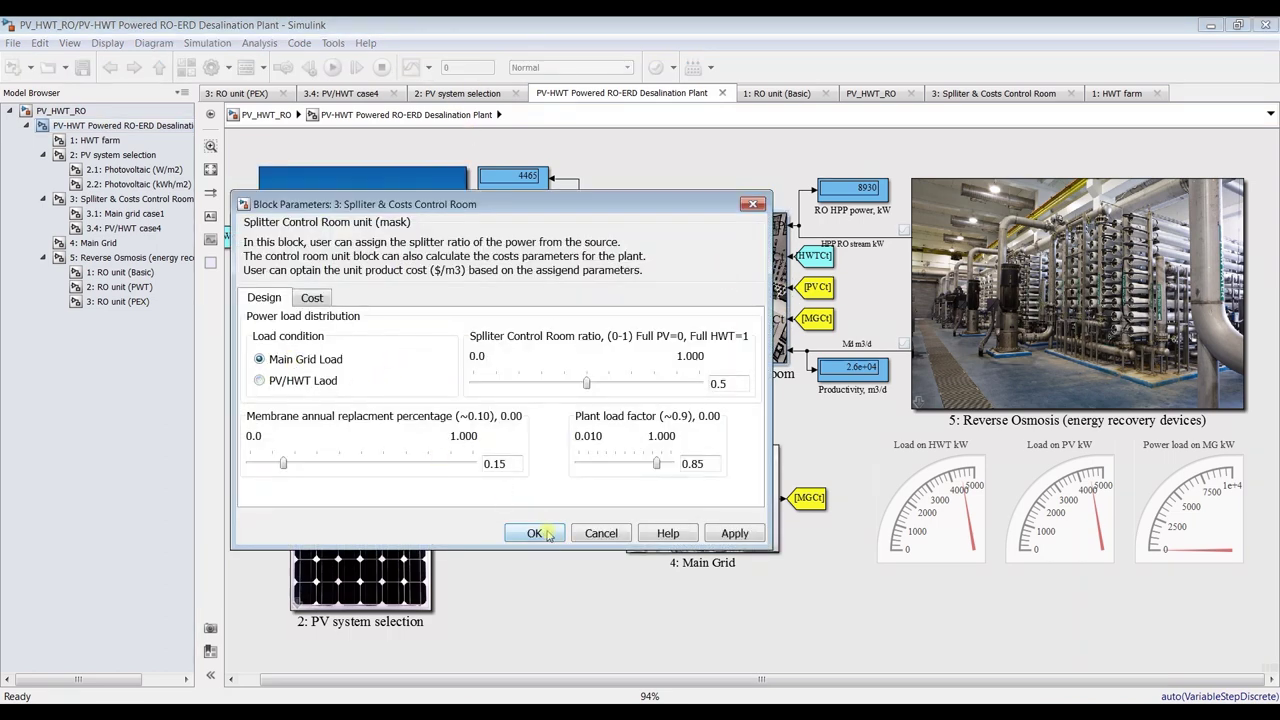
pyautogui.click(535, 533)
pyautogui.click(332, 68)
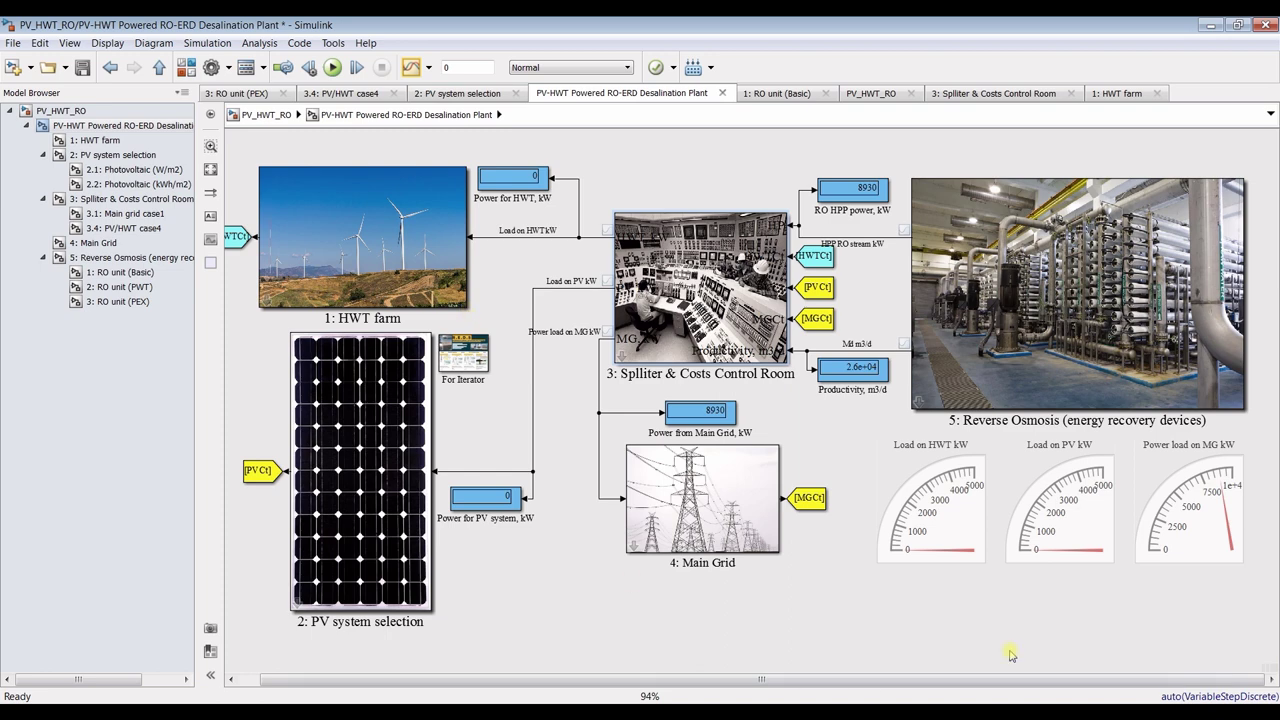
pyautogui.click(1188, 470)
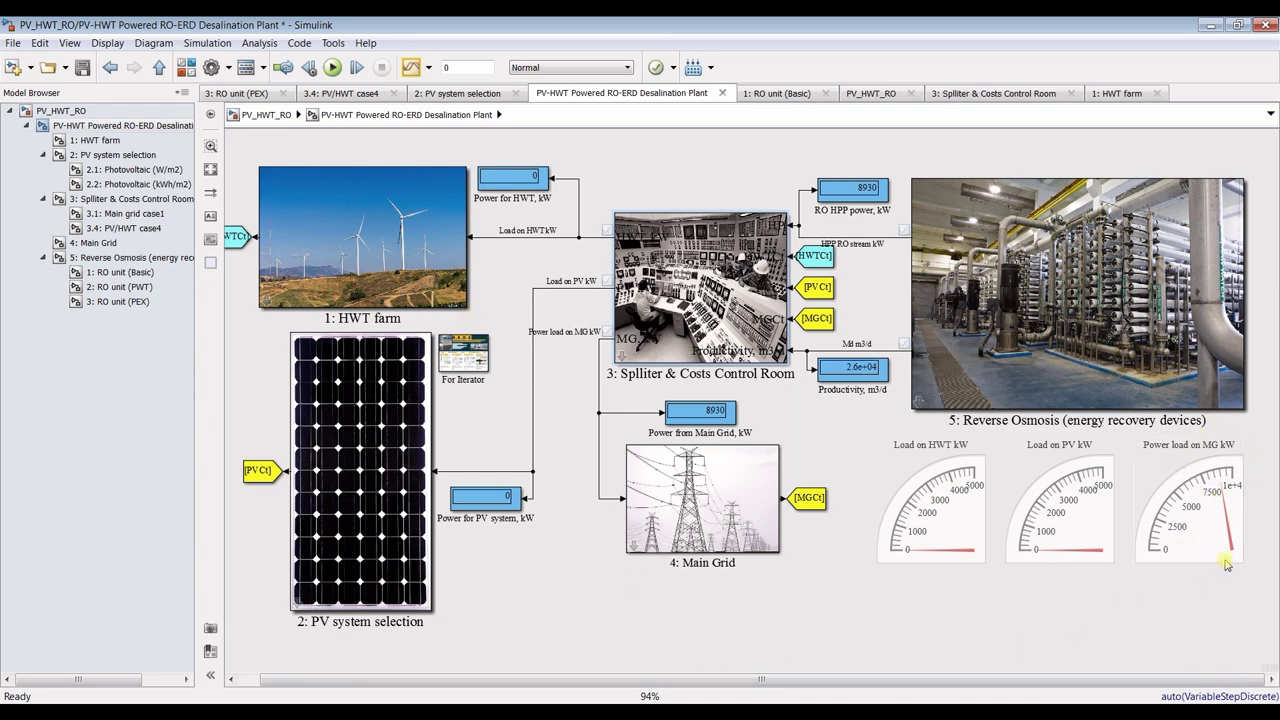
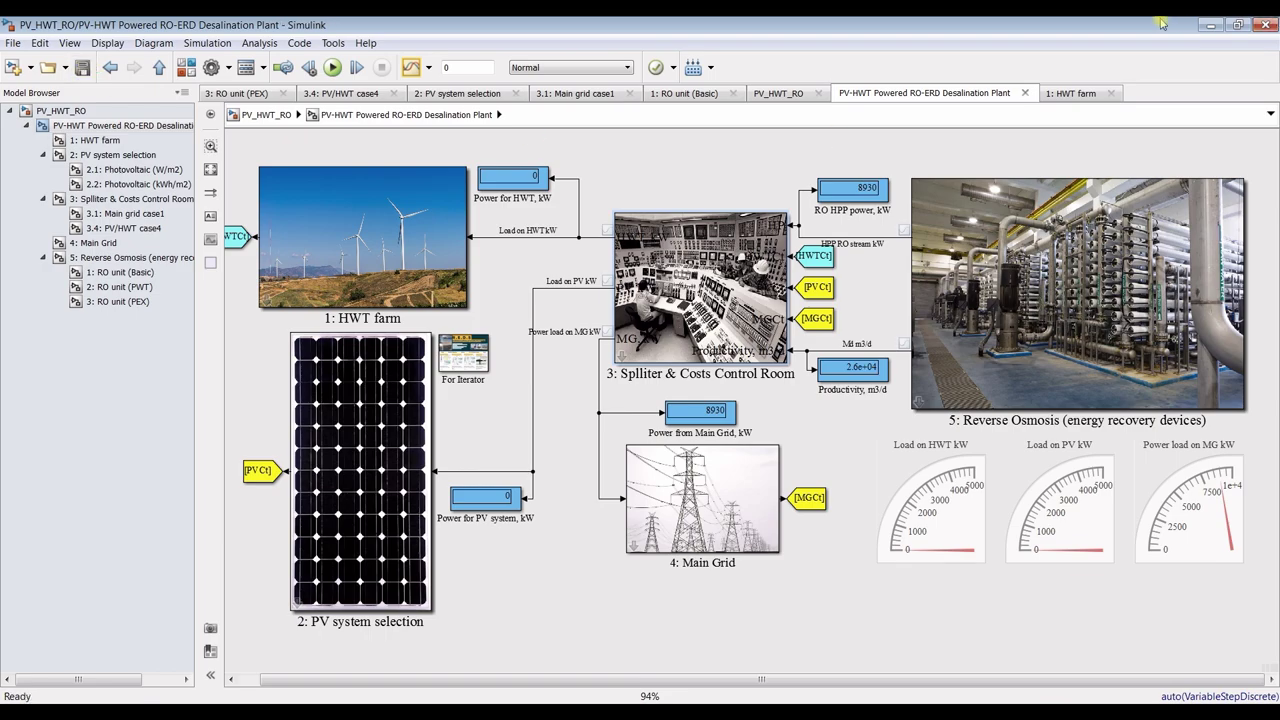
# Close the PV_HWT_RO model and bring up the PV_HWT_ROd_v3 dynamic model
pyautogui.click(1262, 27)
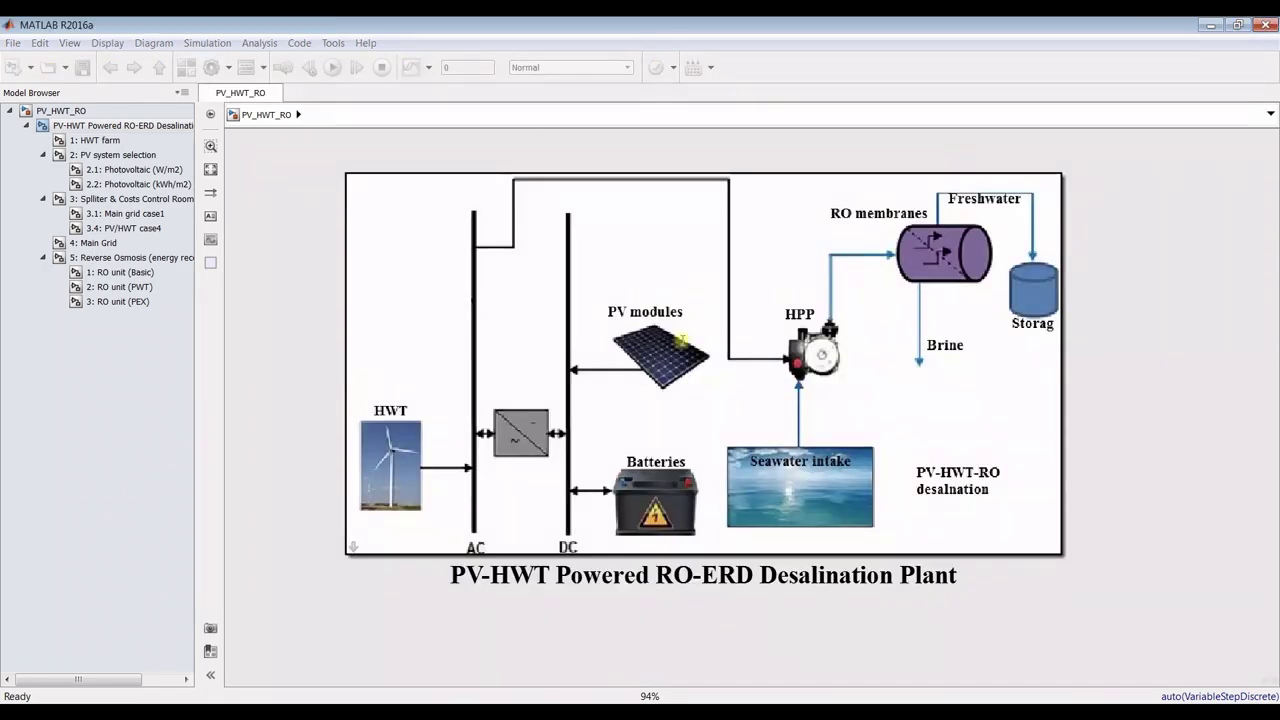
pyautogui.click(1262, 27)
pyautogui.click(86, 328)
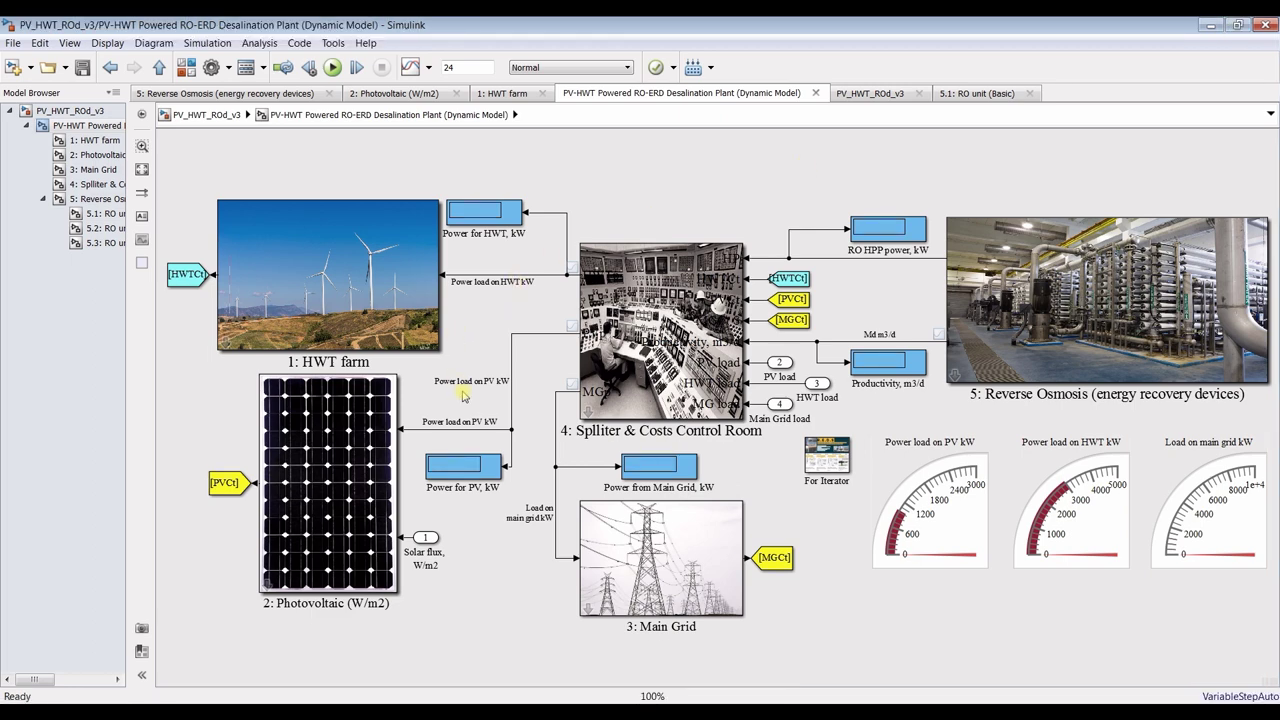
# Go to the top level of PV_HWT_ROd_v3 and open the Load Condition block's signals in a maximized Signal Builder
pyautogui.click(70, 110)
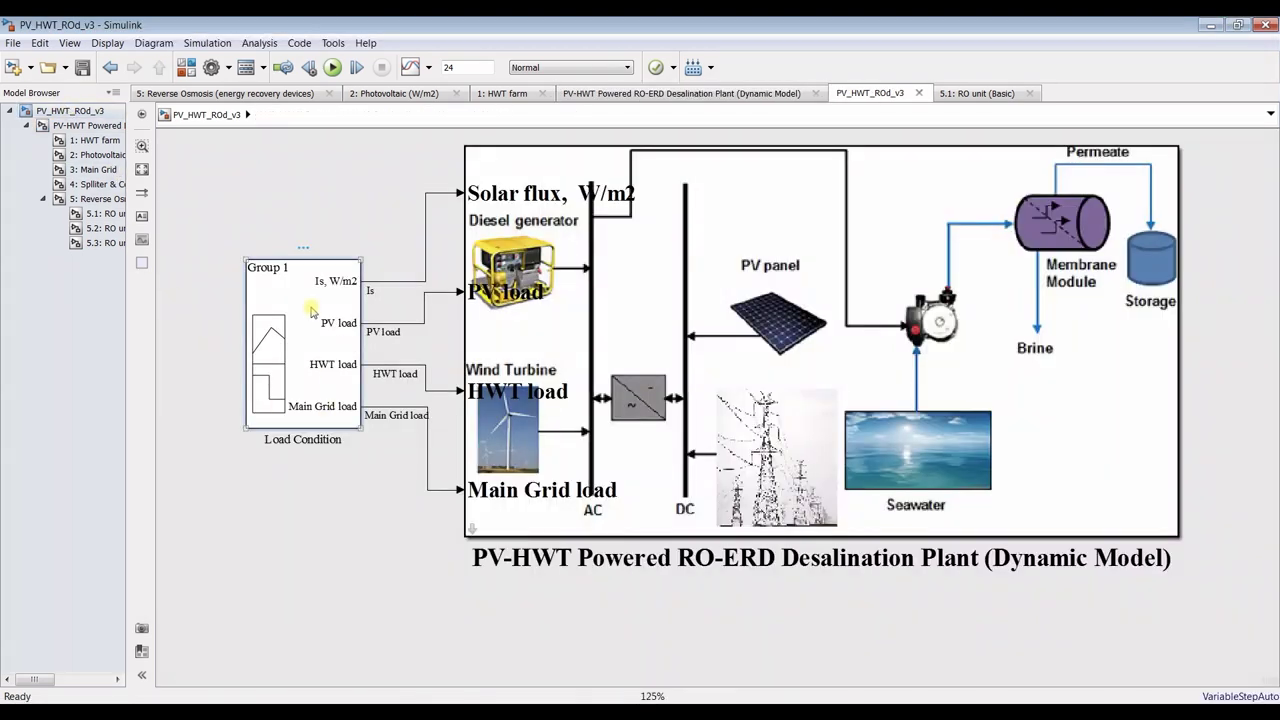
pyautogui.doubleClick(320, 328)
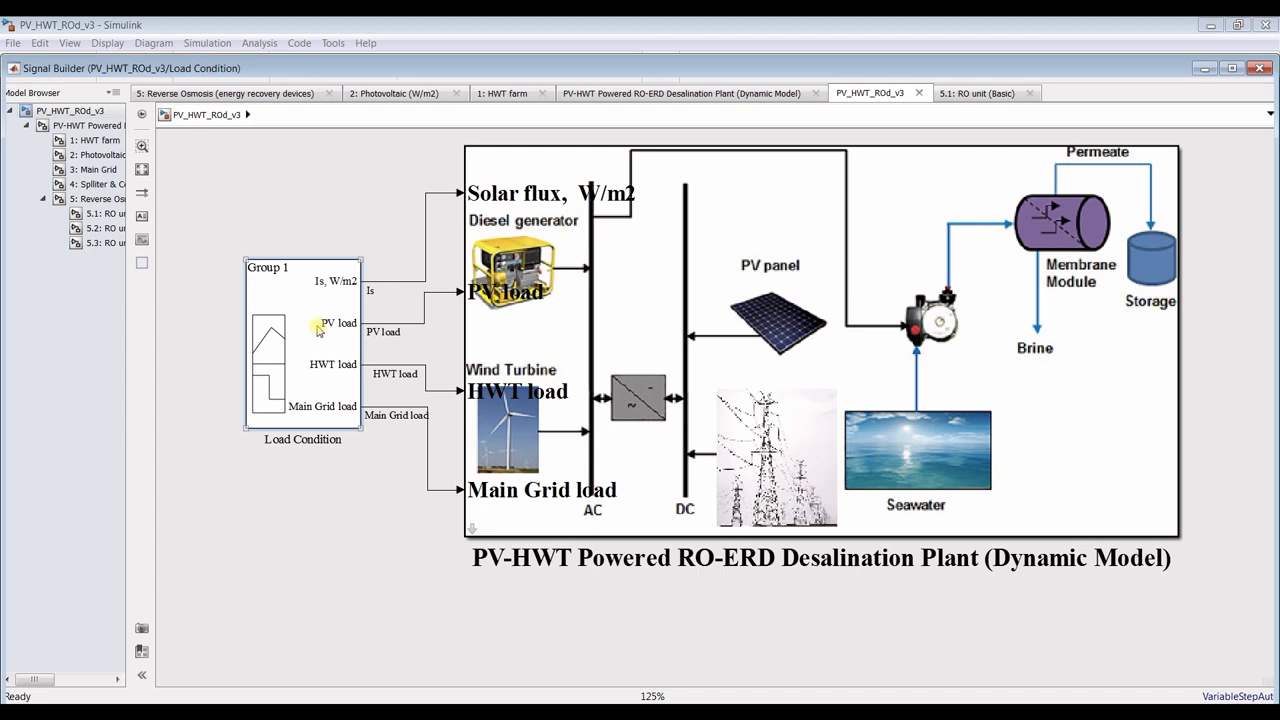
pyautogui.click(1232, 68)
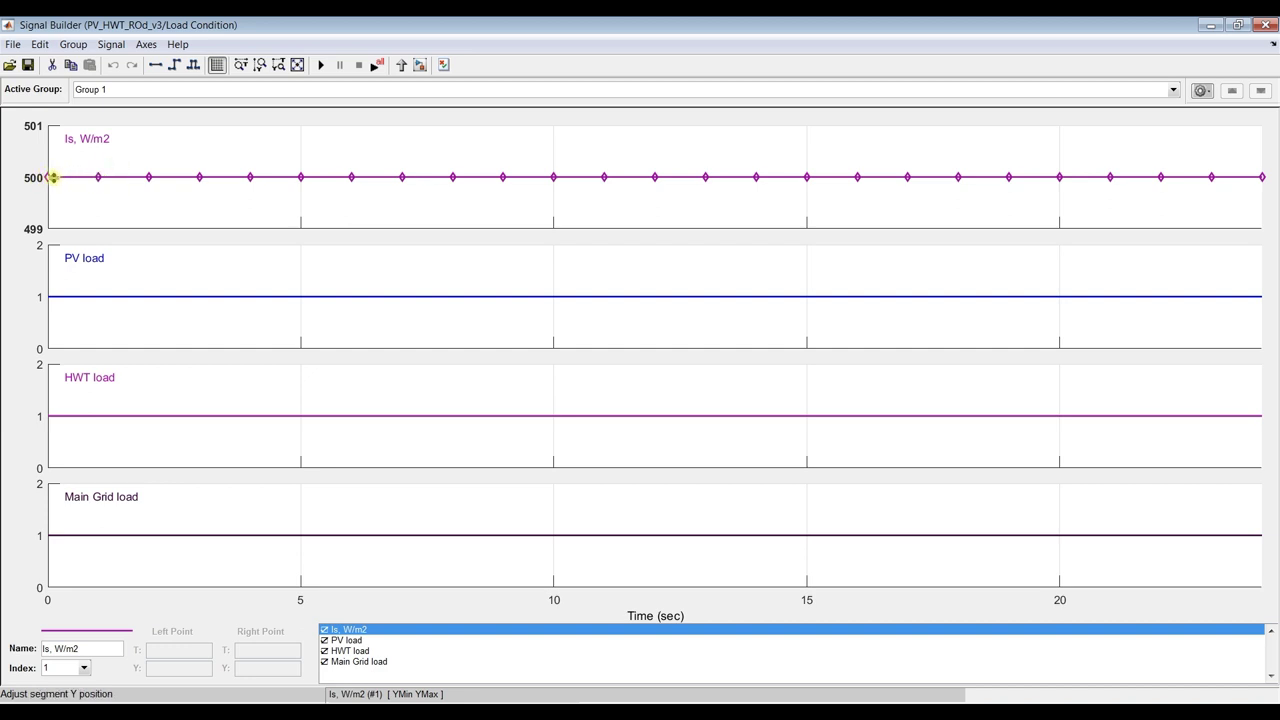
# Reshape the Is, W/m2 signal to peak at about 500.8 around 6 to 7 s and fall to about 499.4, then close Signal Builder
pyautogui.moveTo(149, 177); pyautogui.dragTo(254, 136)
pyautogui.moveTo(300, 177); pyautogui.dragTo(297, 140)
pyautogui.moveTo(351, 177); pyautogui.dragTo(354, 134)
pyautogui.moveTo(406, 177); pyautogui.dragTo(403, 134)
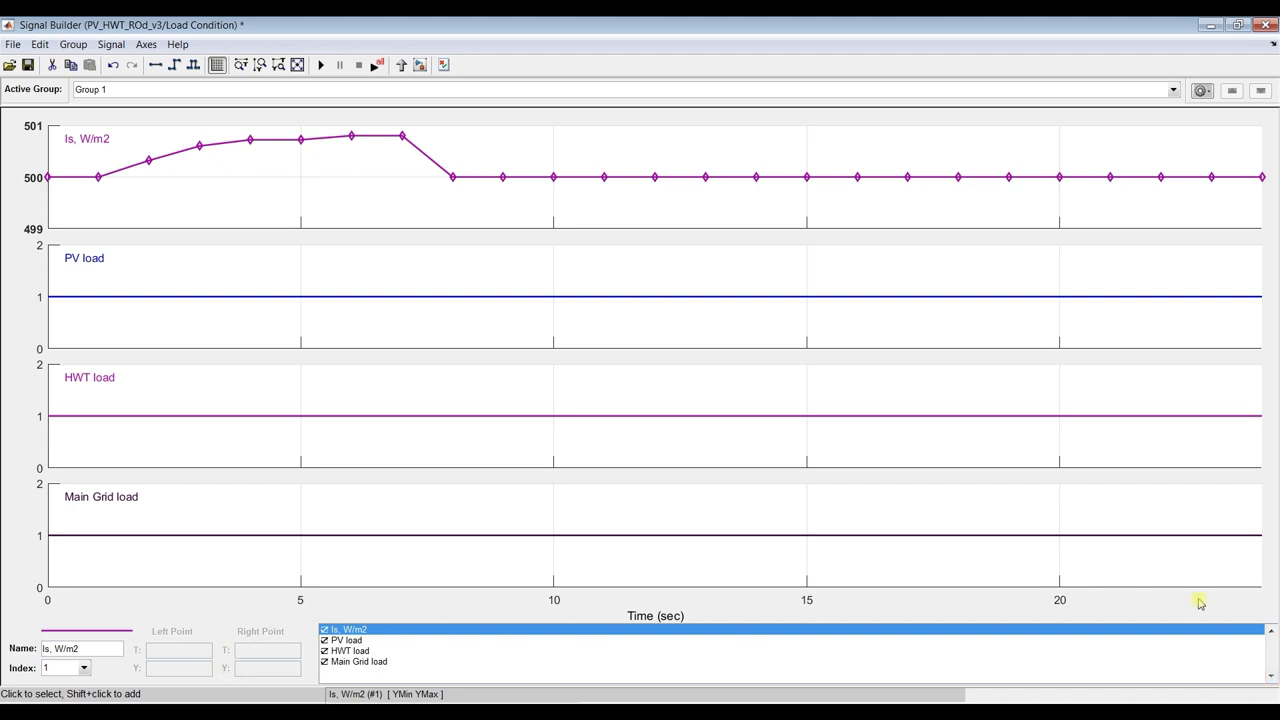
pyautogui.moveTo(453, 177); pyautogui.dragTo(453, 141)
pyautogui.moveTo(503, 177); pyautogui.dragTo(964, 191)
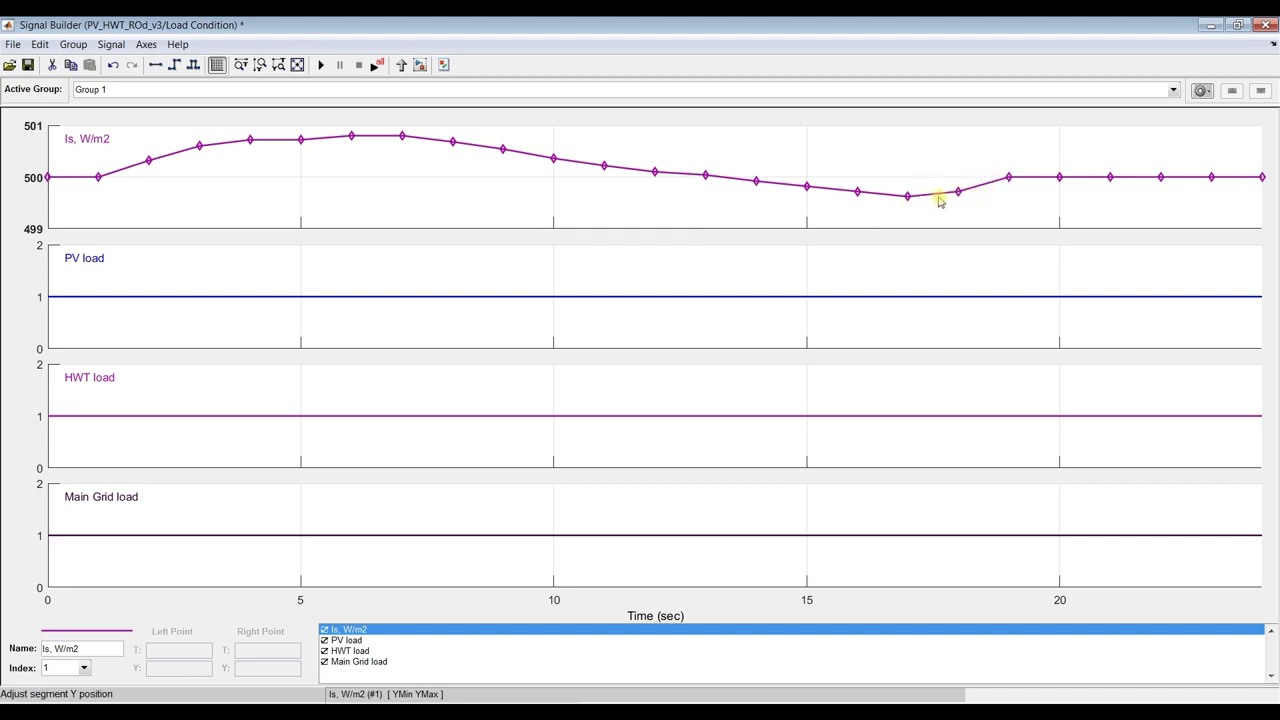
pyautogui.moveTo(957, 193); pyautogui.dragTo(1212, 208)
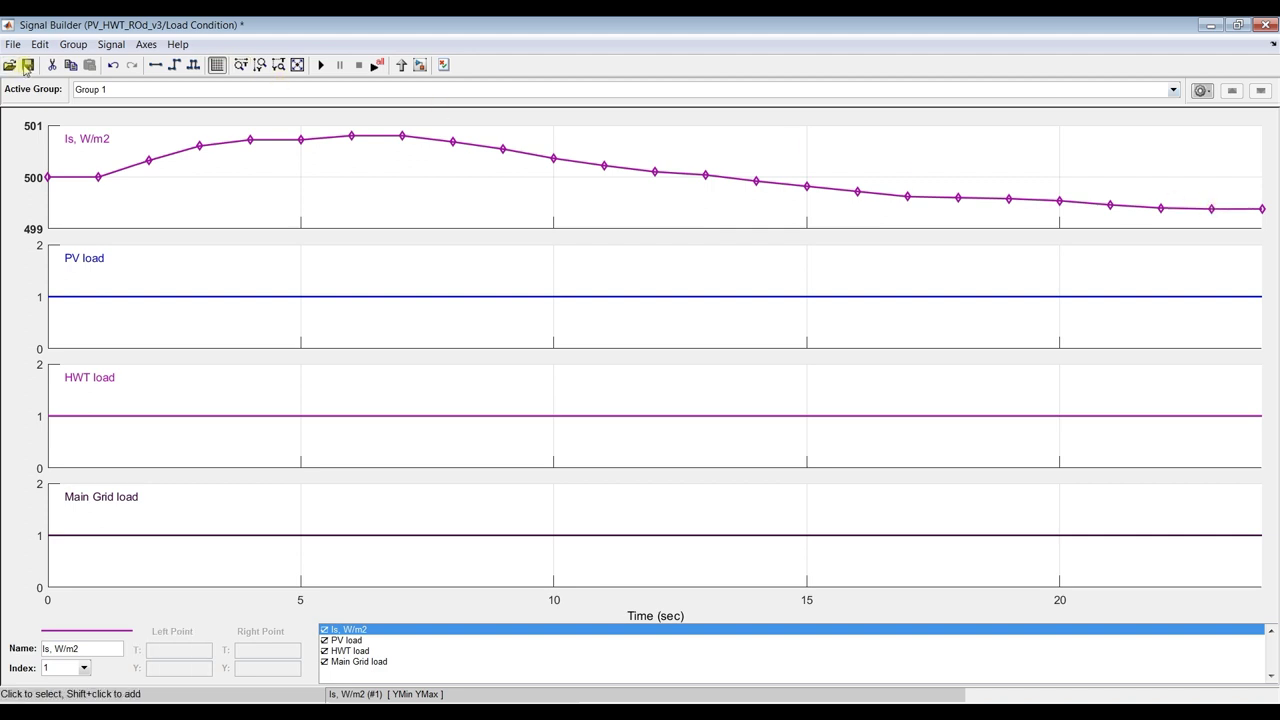
pyautogui.click(1263, 24)
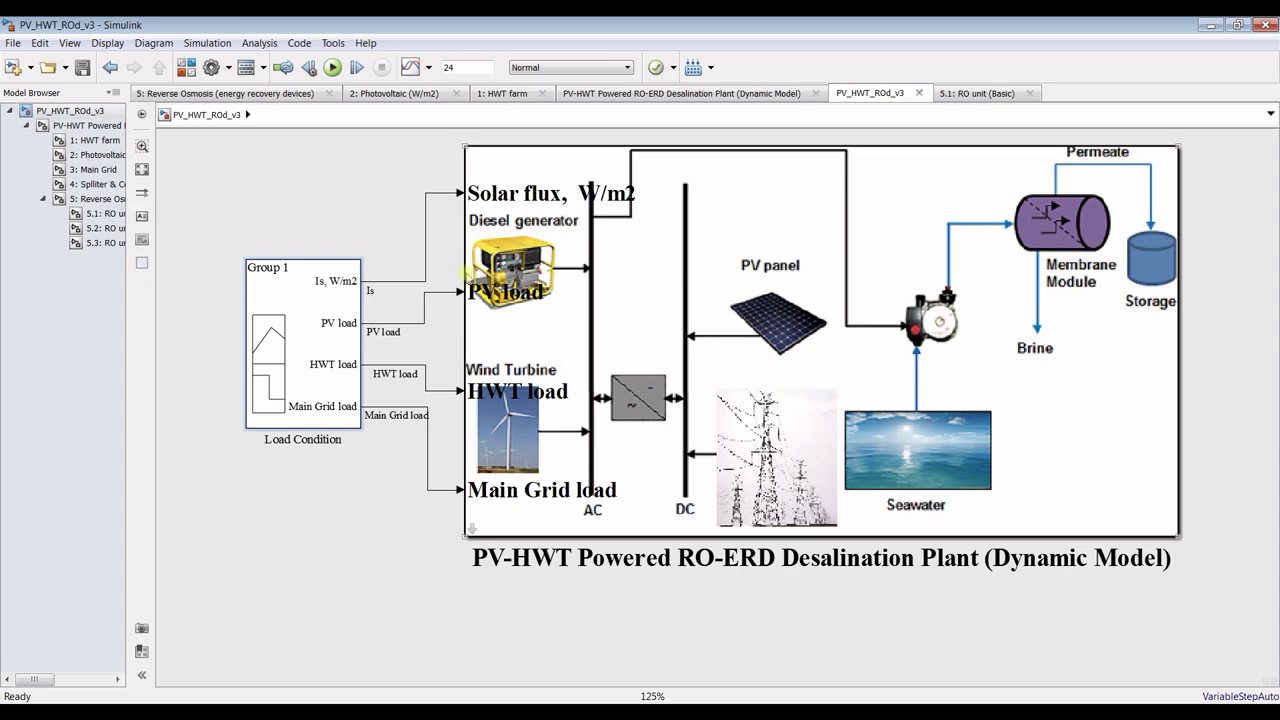
# Open the dynamic plant subsystem and set the solver's max step size to 0.0045 in the model configuration parameters
pyautogui.click(85, 126)
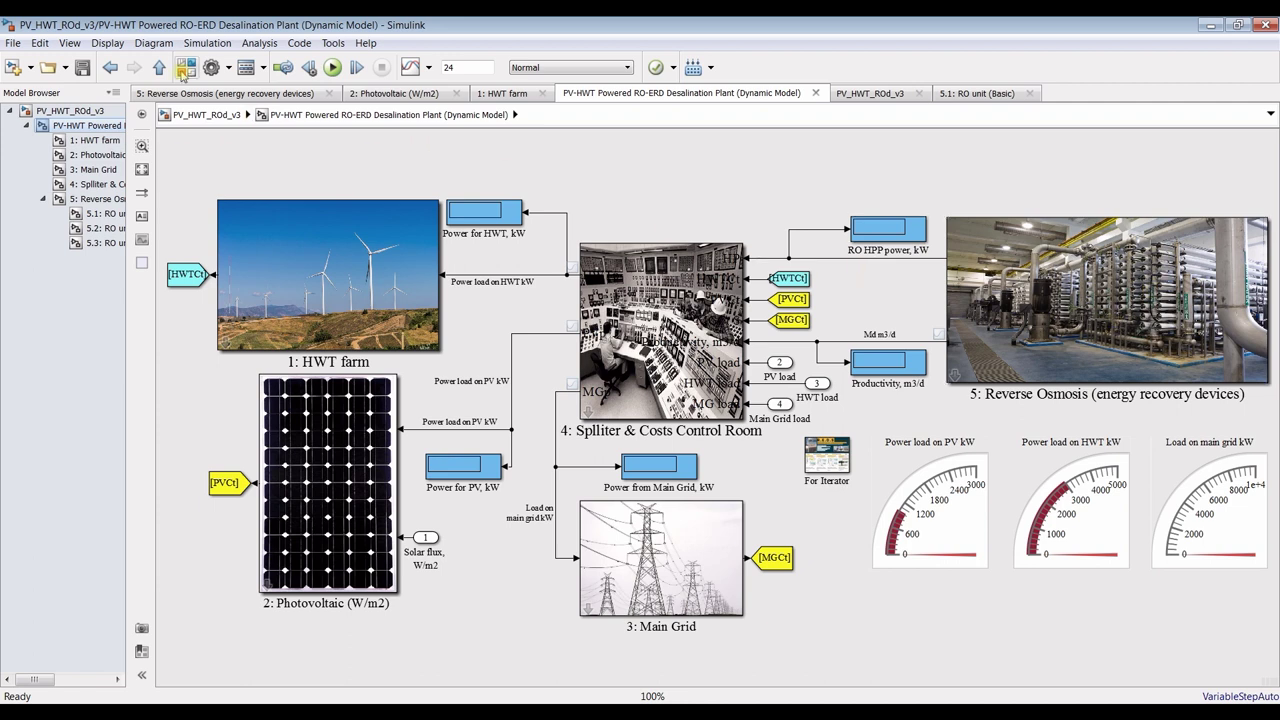
pyautogui.click(211, 67)
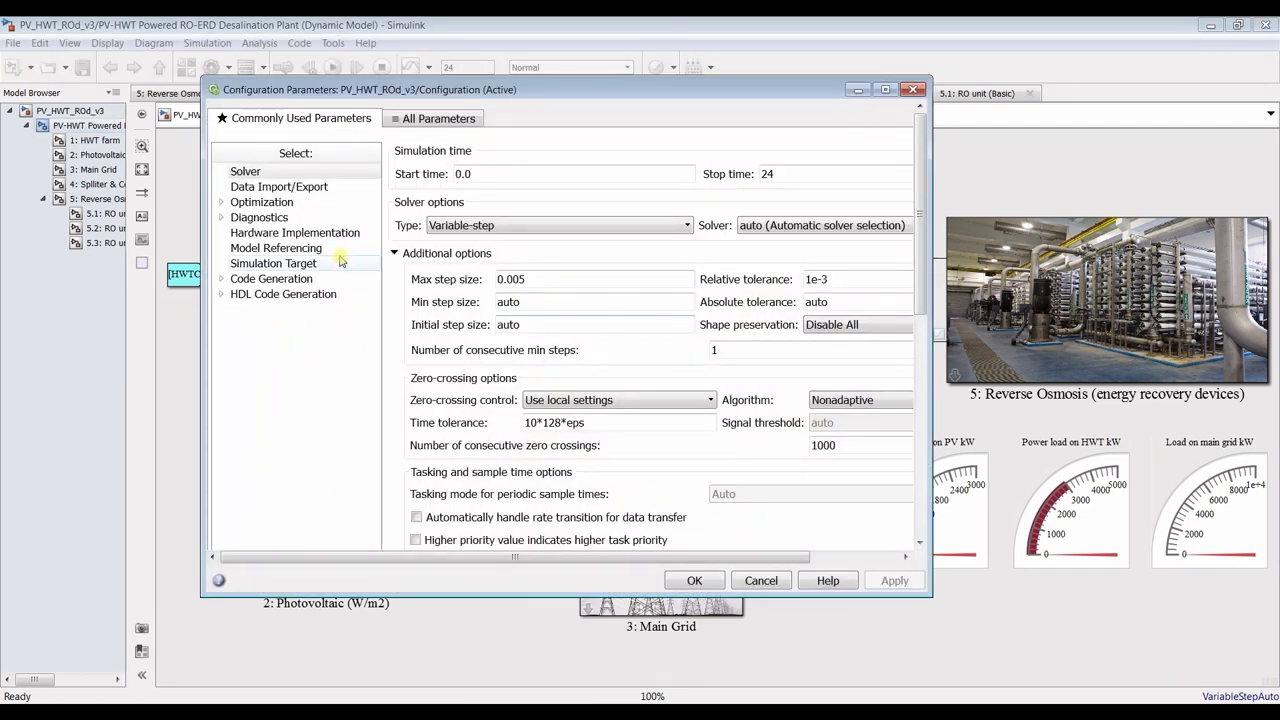
pyautogui.doubleClick(512, 279)
pyautogui.click(523, 279)
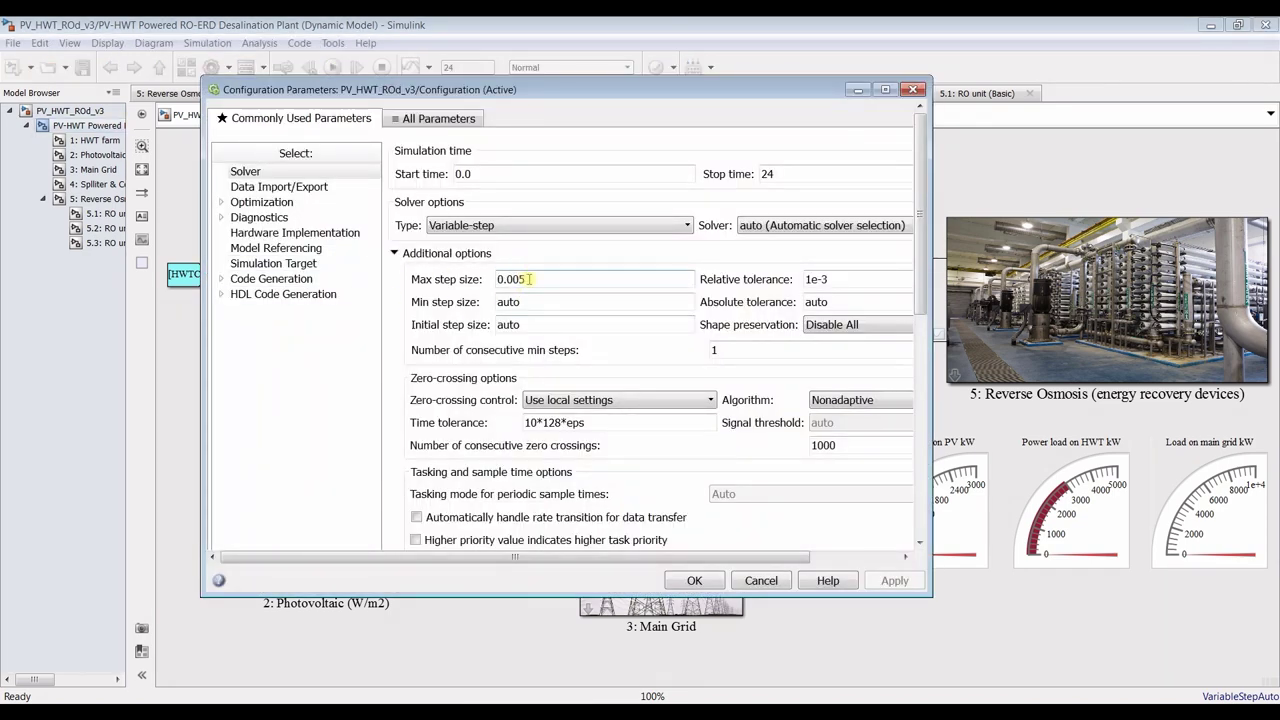
pyautogui.press('BackSpace')
pyautogui.write('45')
pyautogui.click(895, 581)
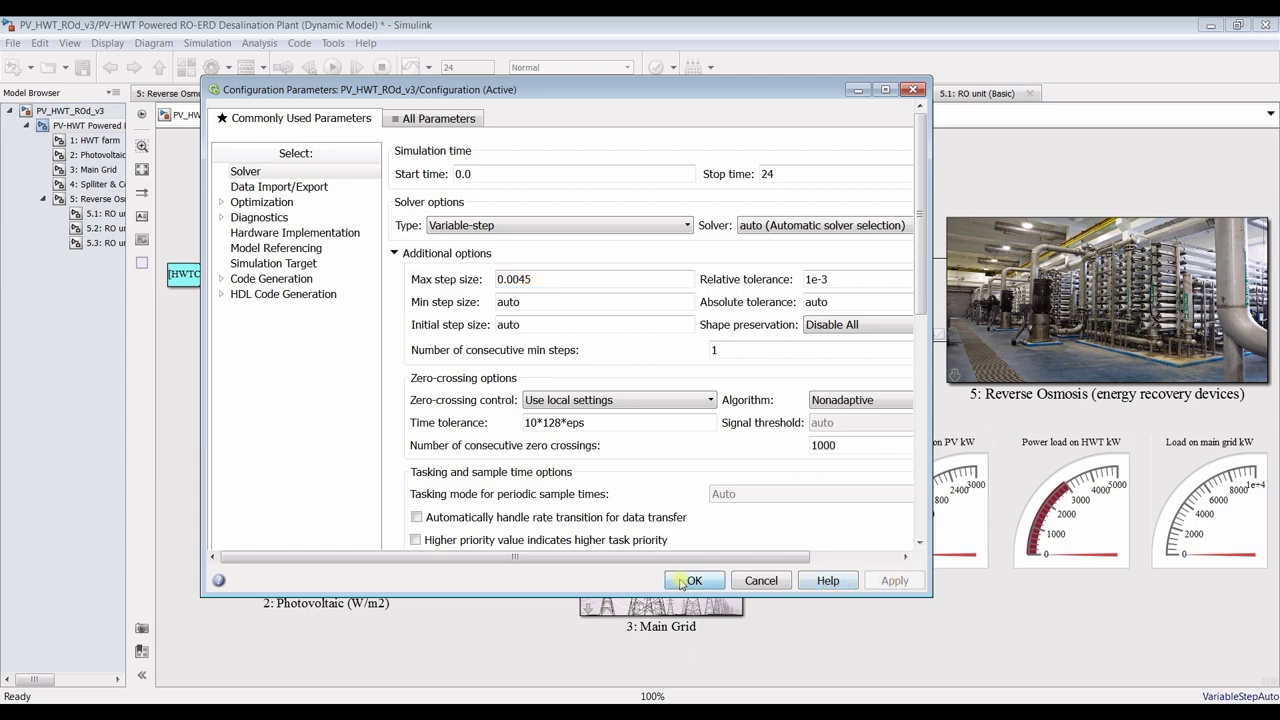
pyautogui.click(690, 581)
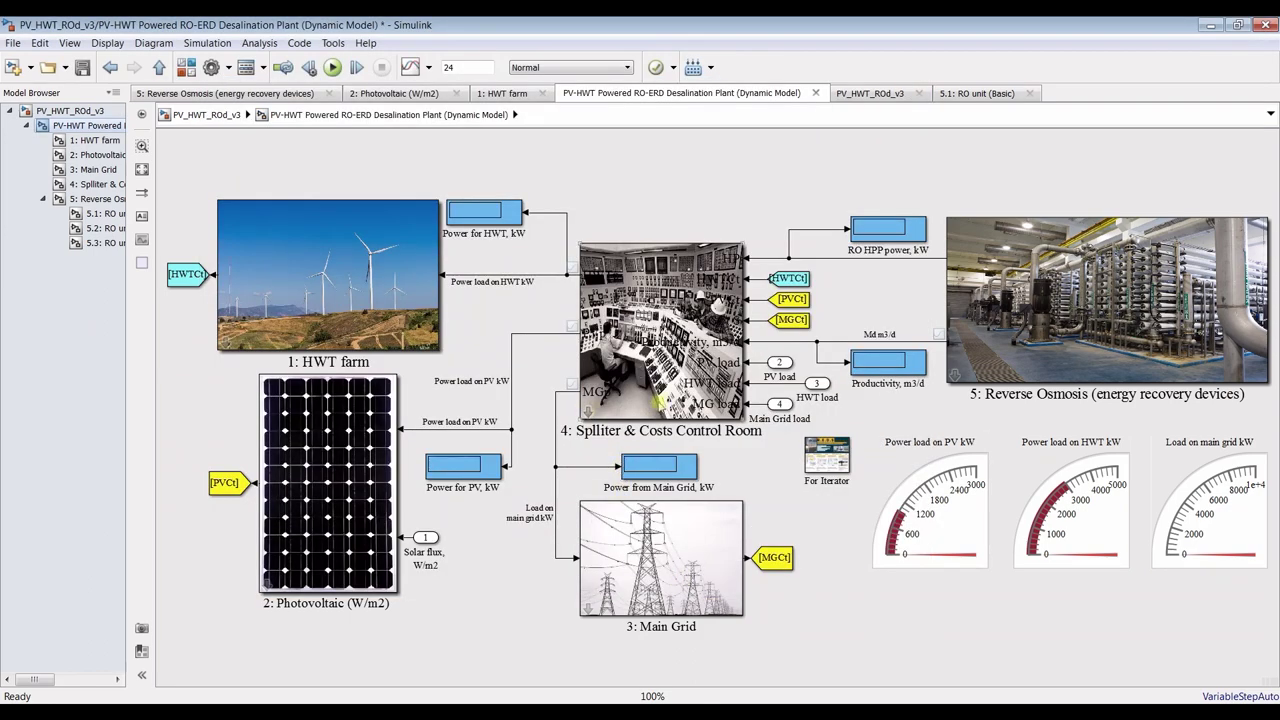
# Set the Reverse Osmosis block's plant productivity to 26000 m3/d and seawater salinity to 35 kg/m3
pyautogui.doubleClick(963, 275)
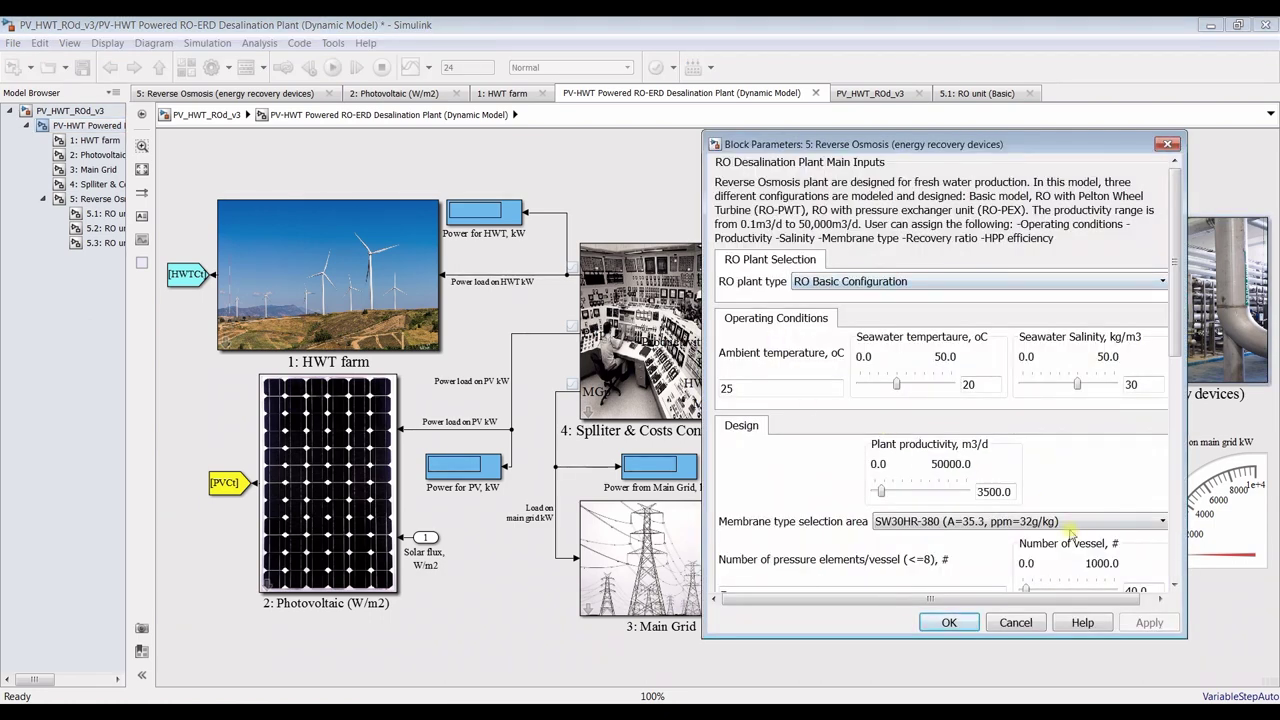
pyautogui.doubleClick(994, 491)
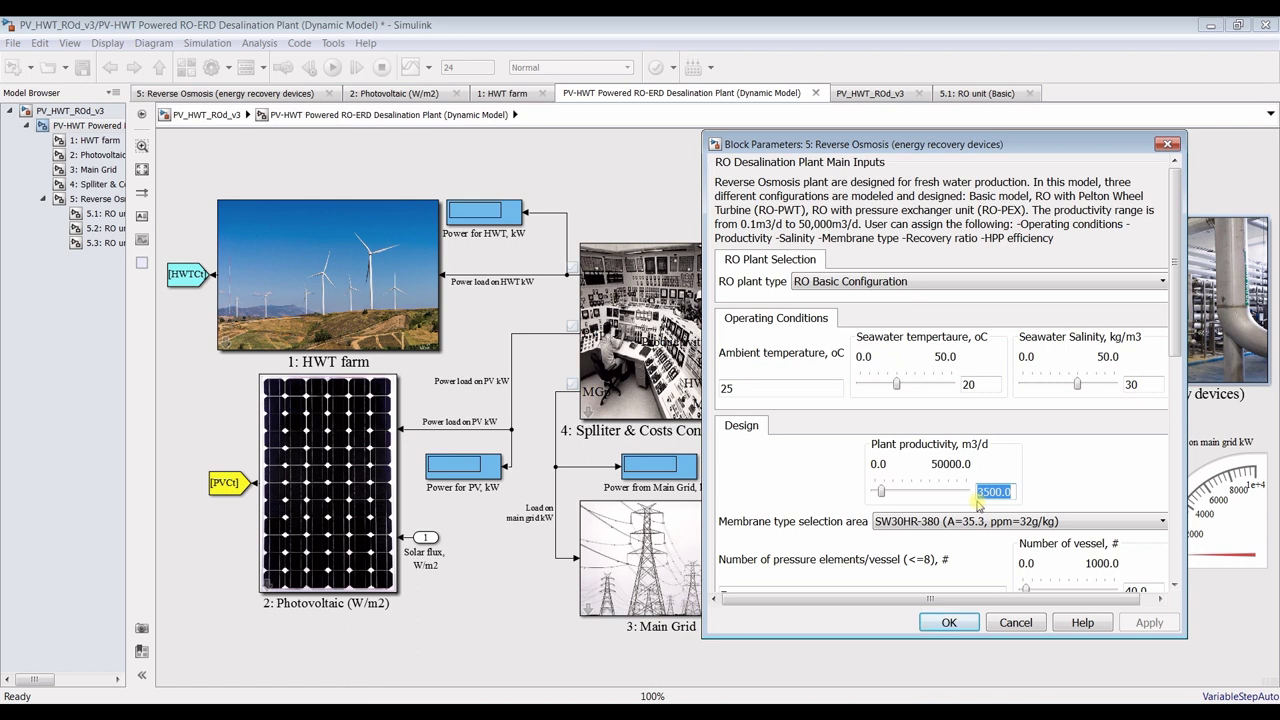
pyautogui.write('26')
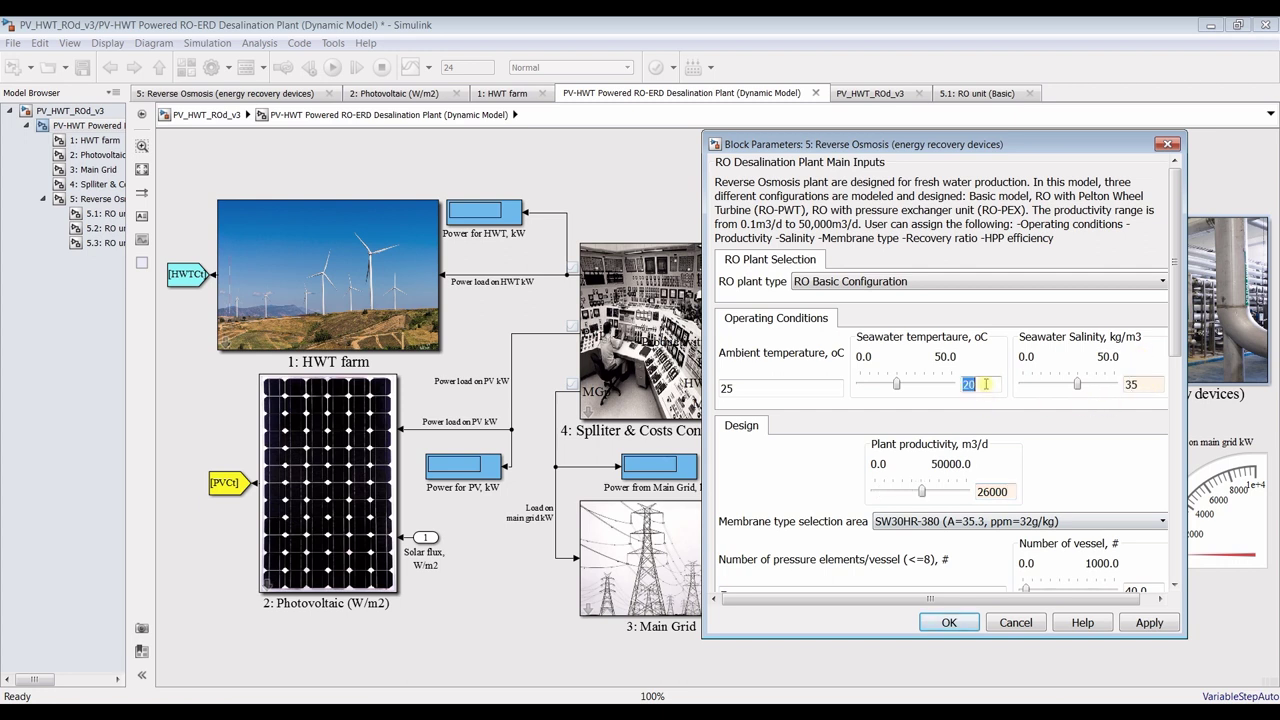
# Set the Reverse Osmosis block's number of vessels to 140 and recovery ratio to 0.3, and apply the parameters
pyautogui.scroll(-3, 900, 280)
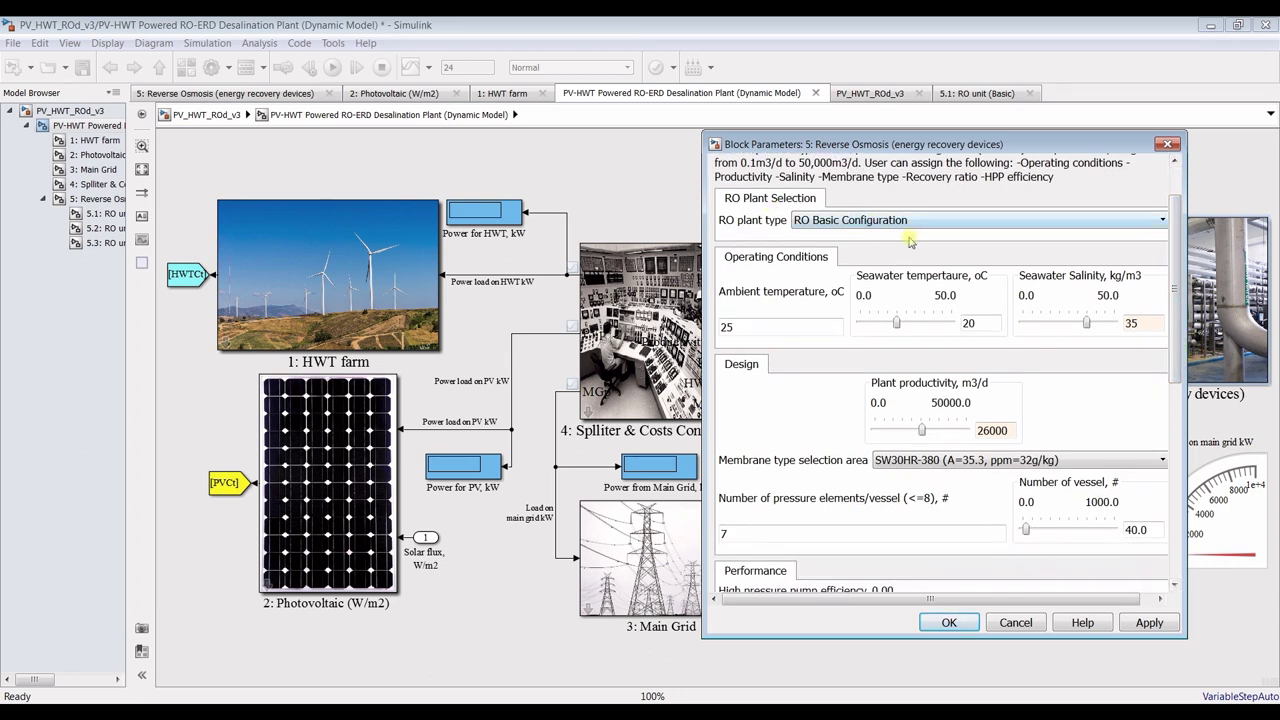
pyautogui.click(1135, 530)
pyautogui.doubleClick(1145, 530)
pyautogui.write('140')
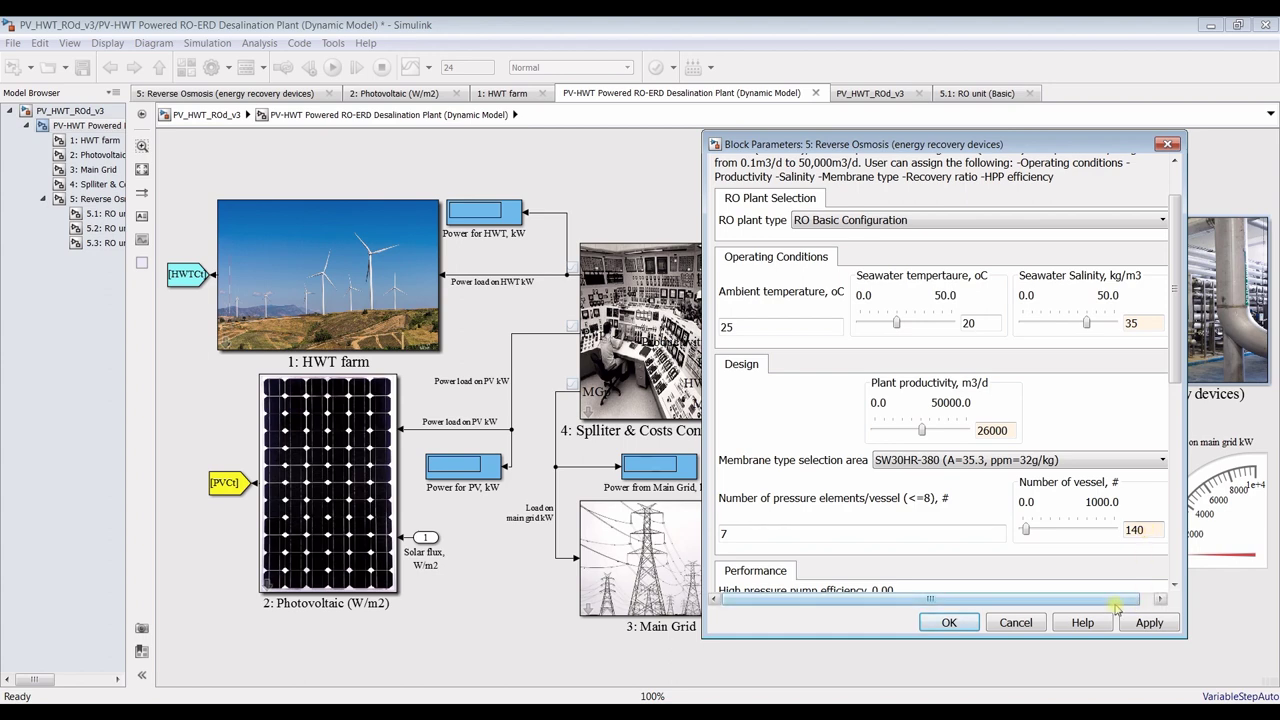
pyautogui.moveTo(1174, 385); pyautogui.dragTo(1177, 470)
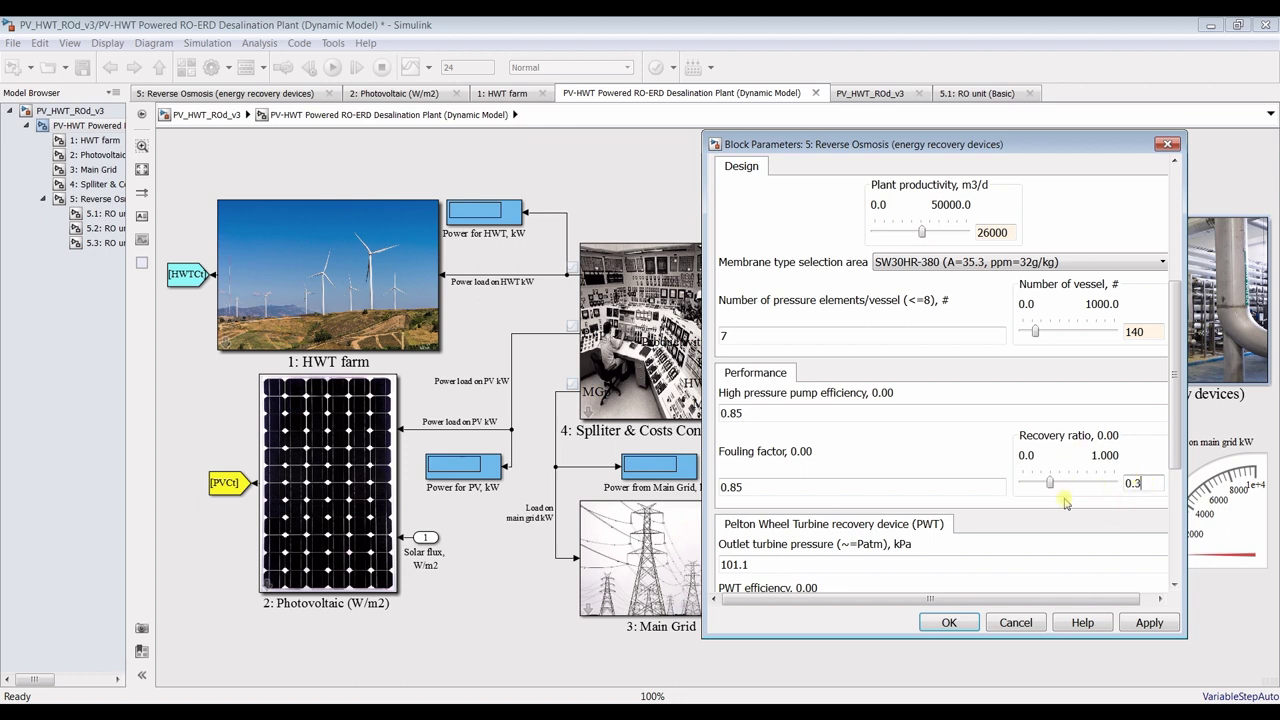
pyautogui.click(1158, 629)
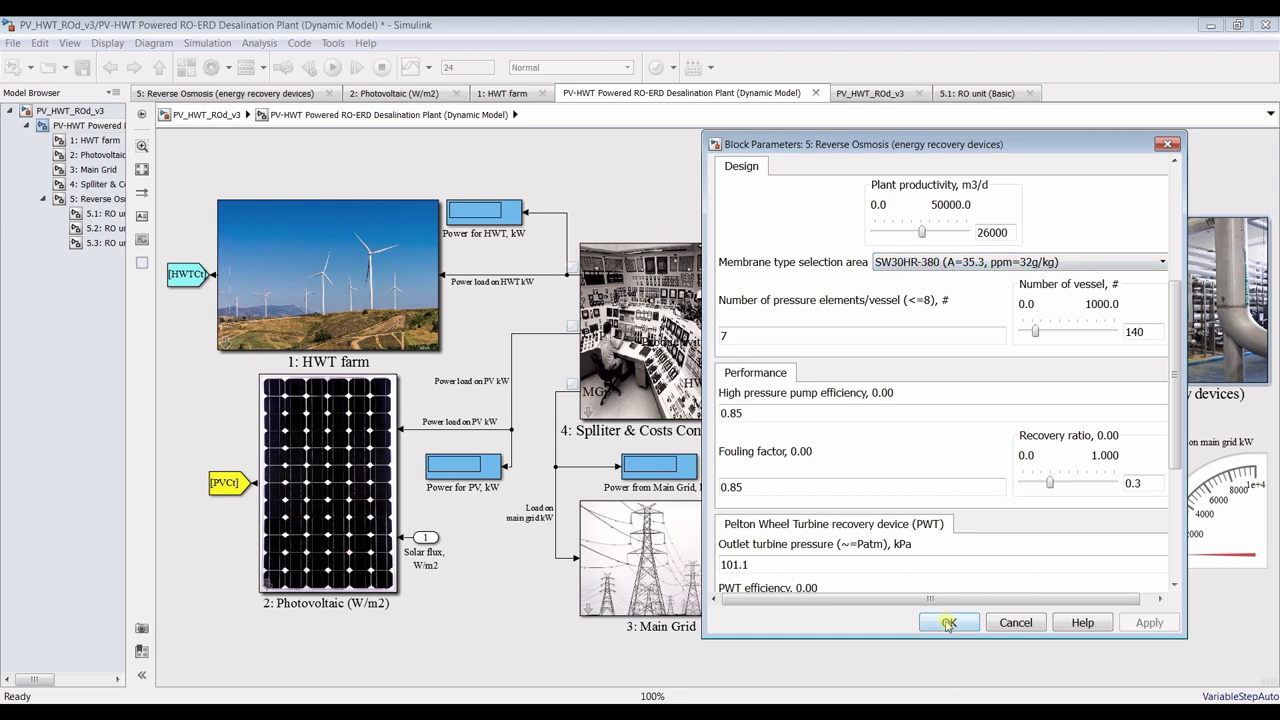
# Close the Reverse Osmosis block parameters and save the dynamic model
pyautogui.moveTo(1010, 148); pyautogui.dragTo(554, 170)
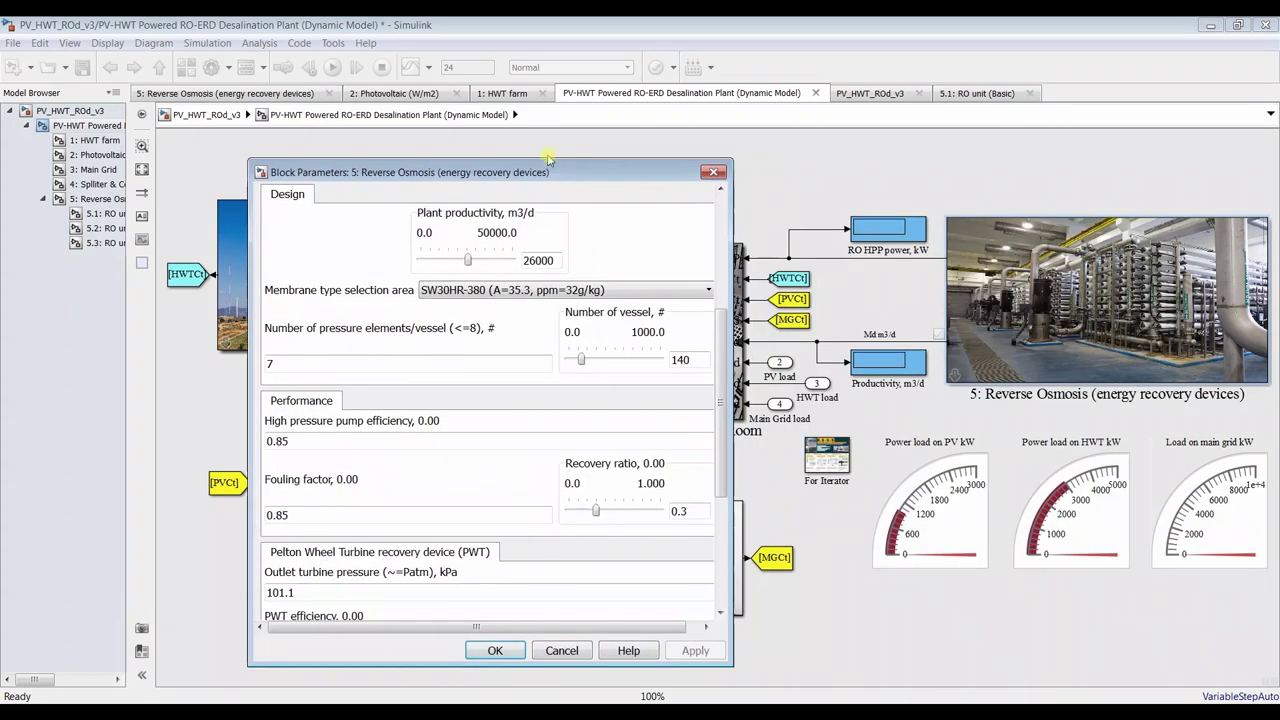
pyautogui.click(521, 31)
pyautogui.click(83, 68)
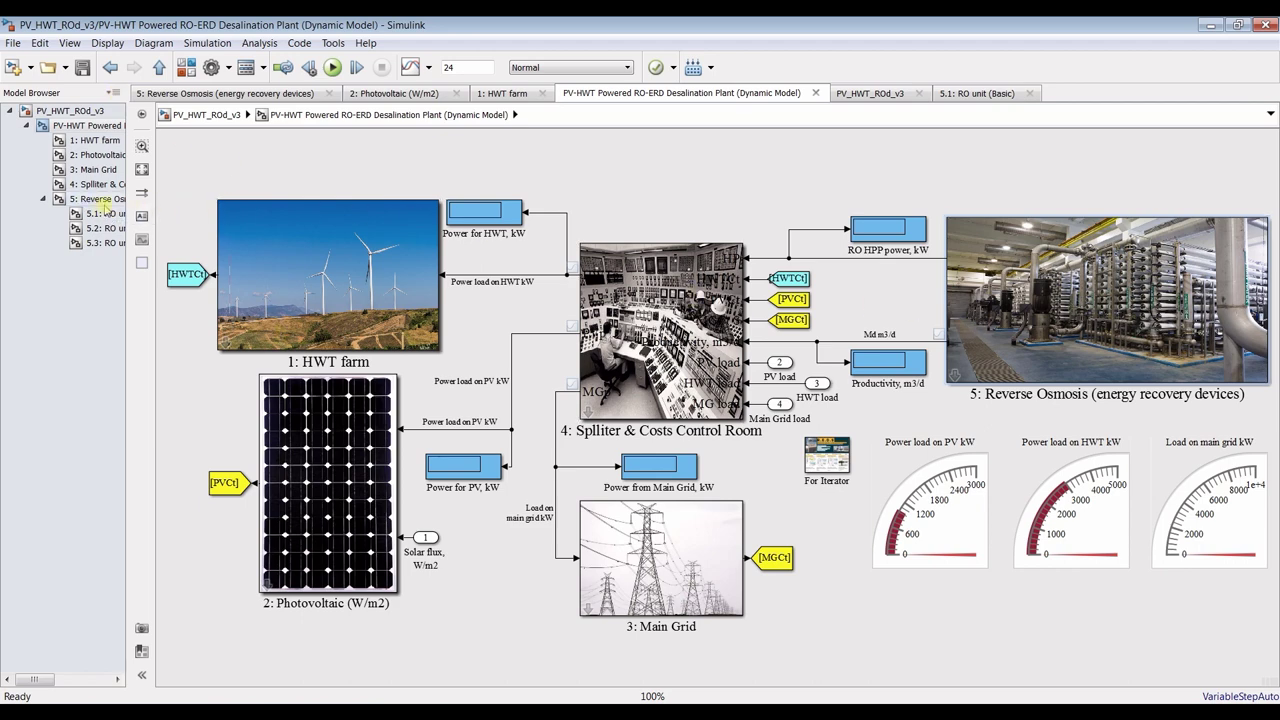
# Widen the model tree, open the Splitter & Costs Control Room subsystem and review the Load conditions function's upper-limit branch
pyautogui.moveTo(126, 348); pyautogui.dragTo(183, 348)
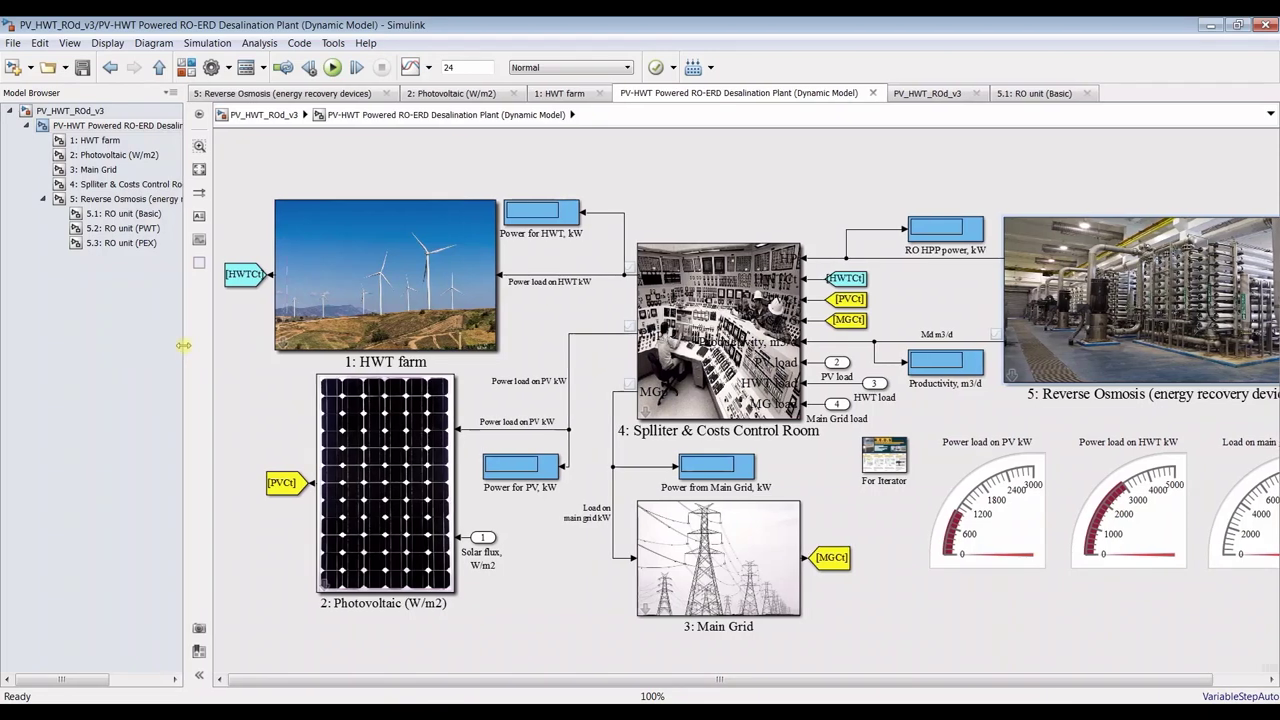
pyautogui.click(96, 186)
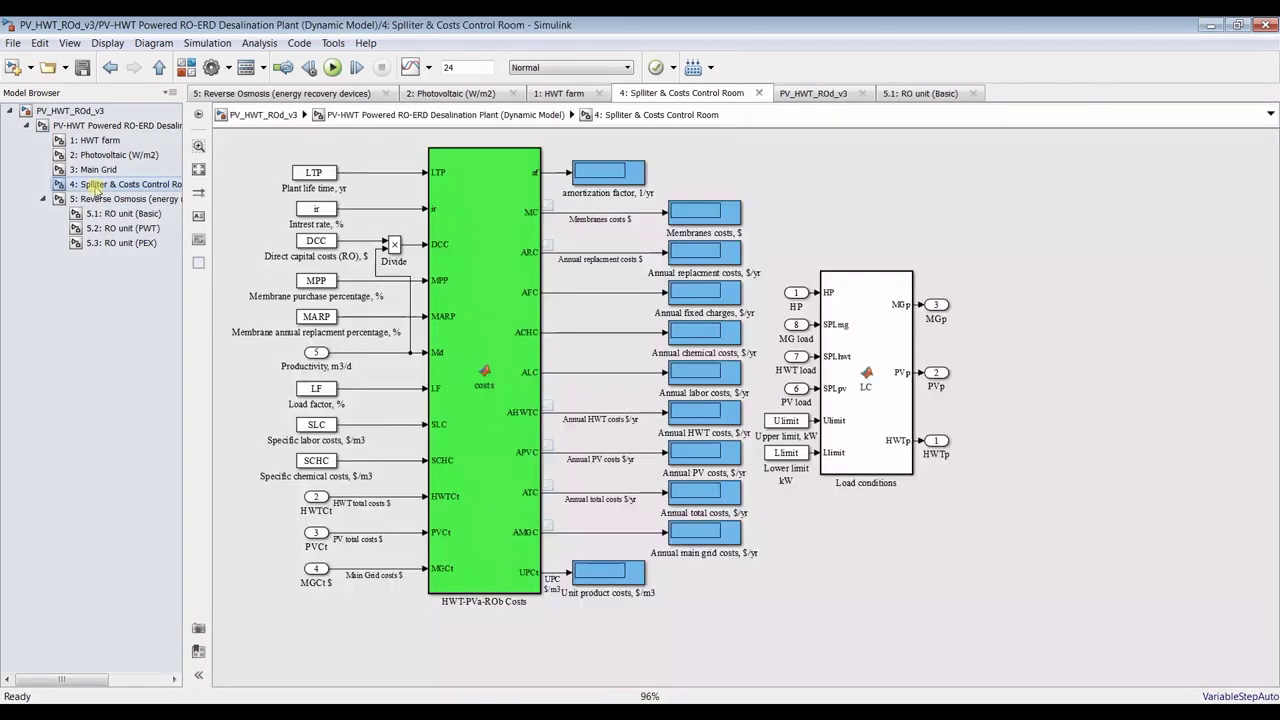
pyautogui.doubleClick(856, 303)
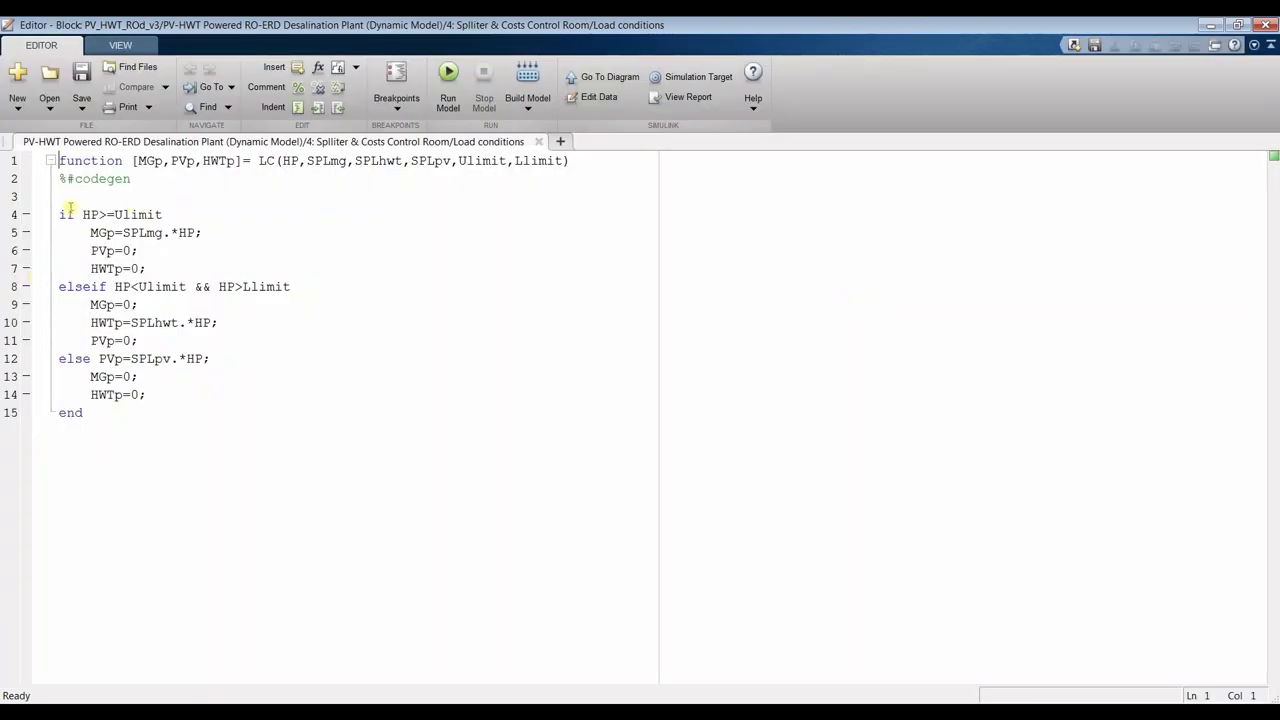
pyautogui.moveTo(84, 214); pyautogui.dragTo(147, 268)
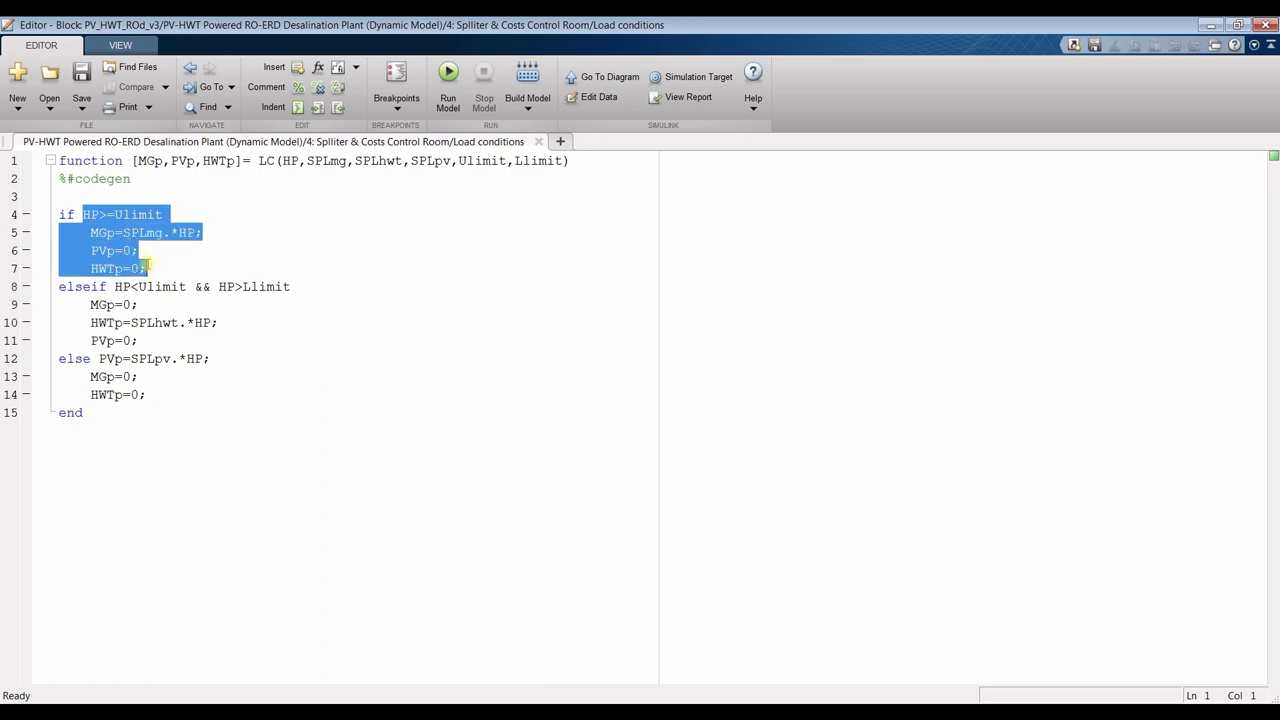
pyautogui.click(221, 212)
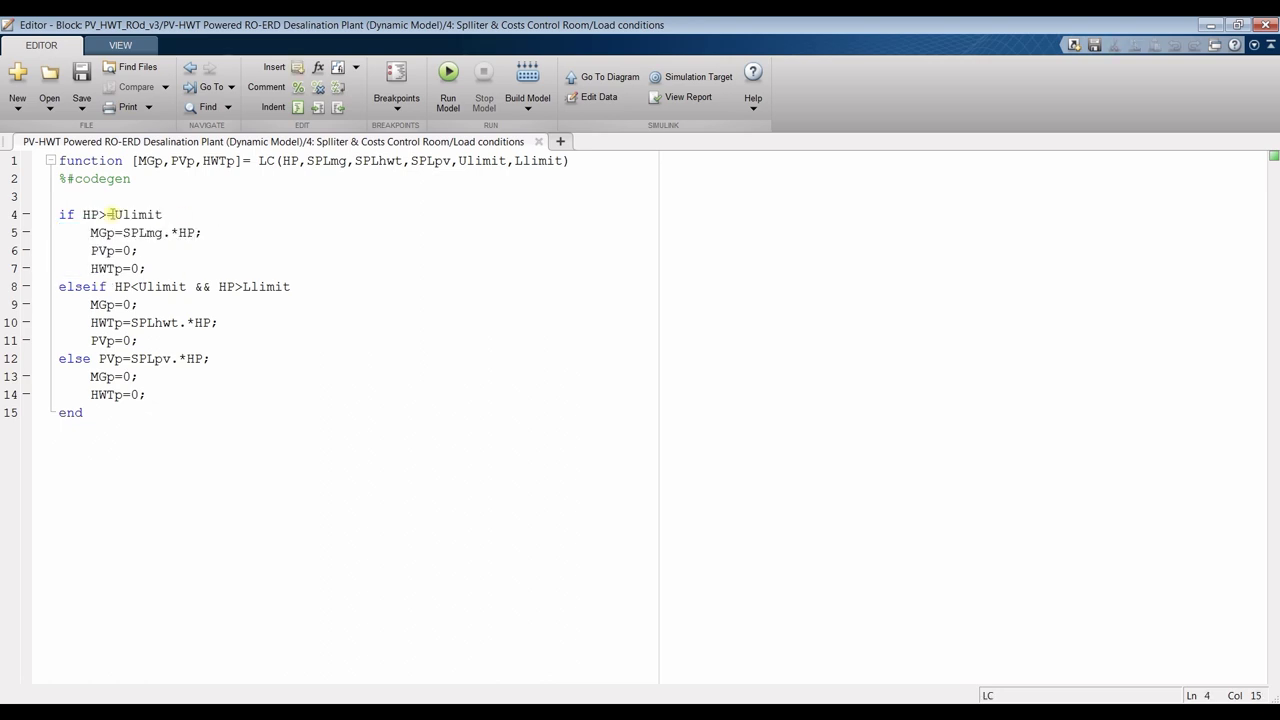
pyautogui.click(538, 141)
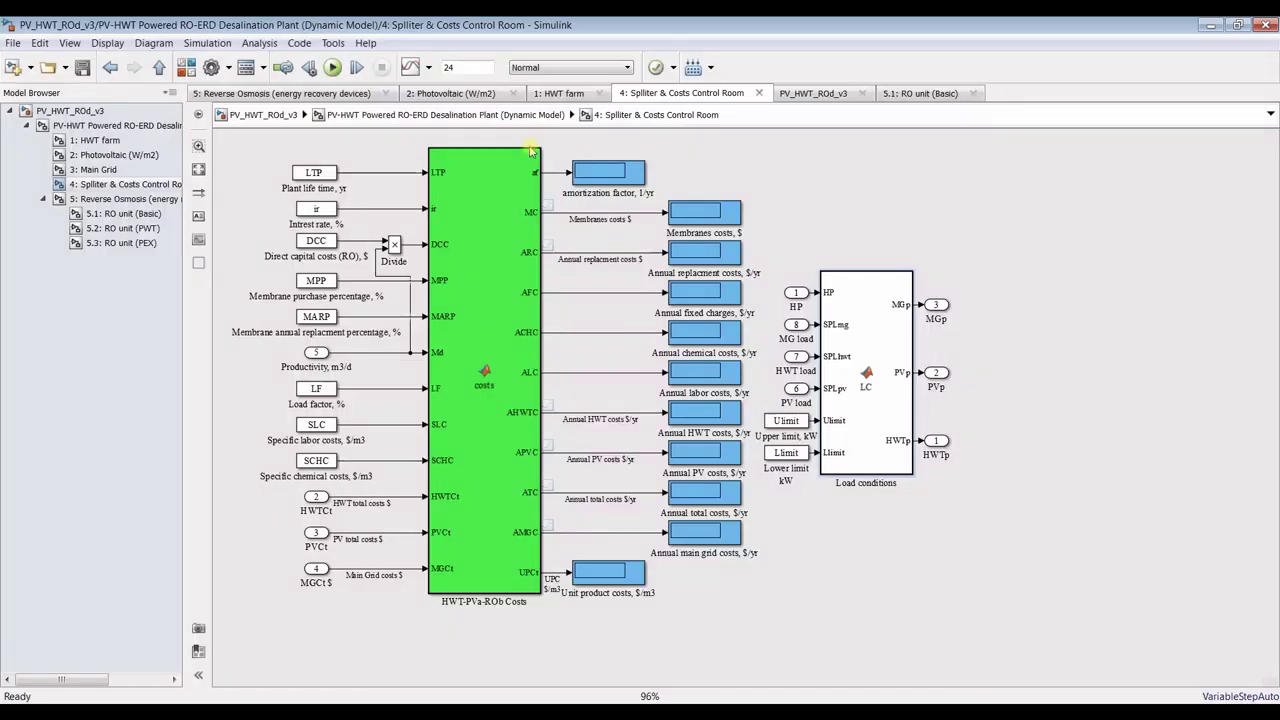
# Return to the dynamic plant diagram and review the upper and lower load limit conditions in the Splitter & Costs Control Room parameters
pyautogui.click(100, 126)
pyautogui.doubleClick(720, 330)
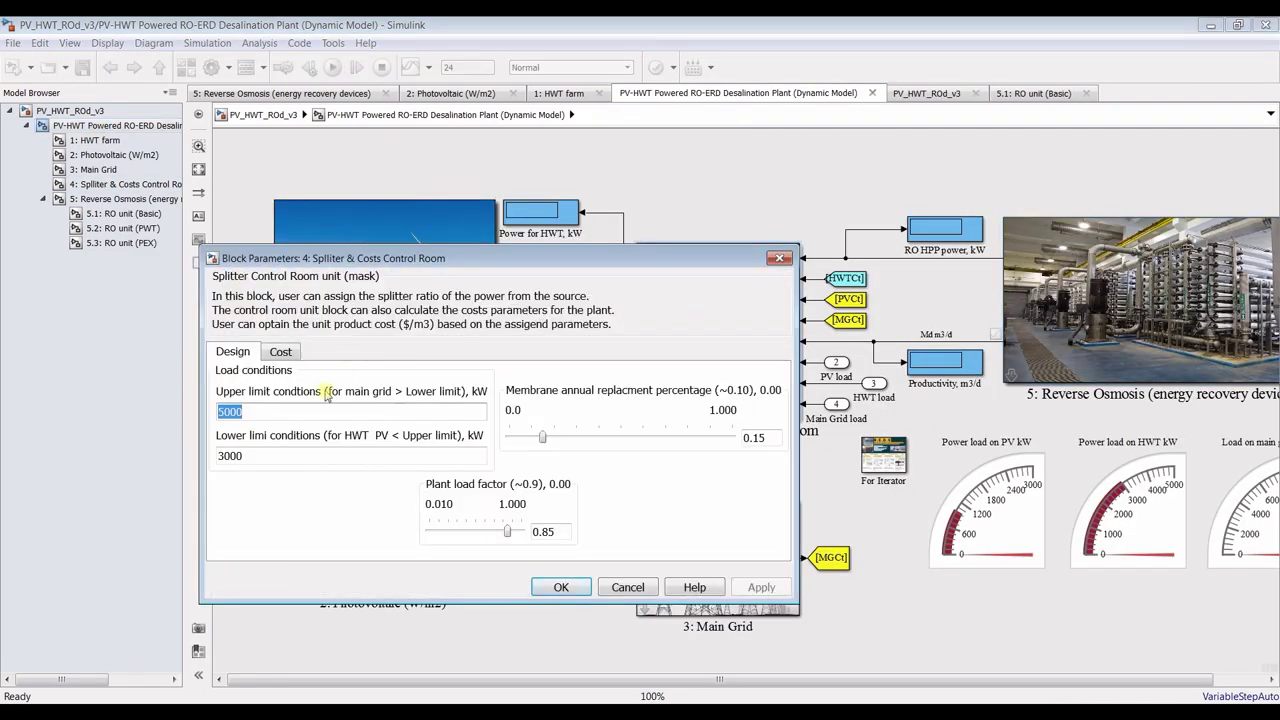
pyautogui.click(251, 456)
pyautogui.click(256, 406)
pyautogui.click(251, 452)
pyautogui.click(255, 410)
pyautogui.moveTo(438, 264); pyautogui.dragTo(670, 191)
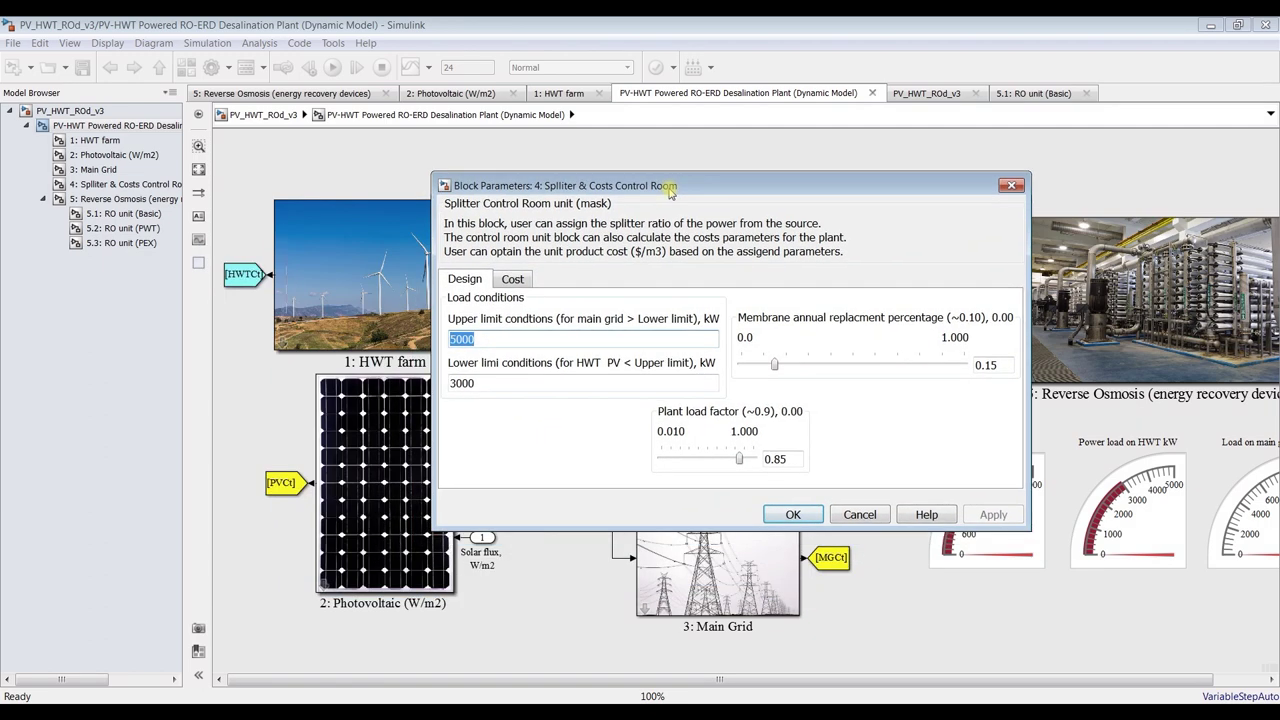
pyautogui.press('Tab')
pyautogui.hotkey('shift', 'Tab')
pyautogui.doubleClick(496, 383)
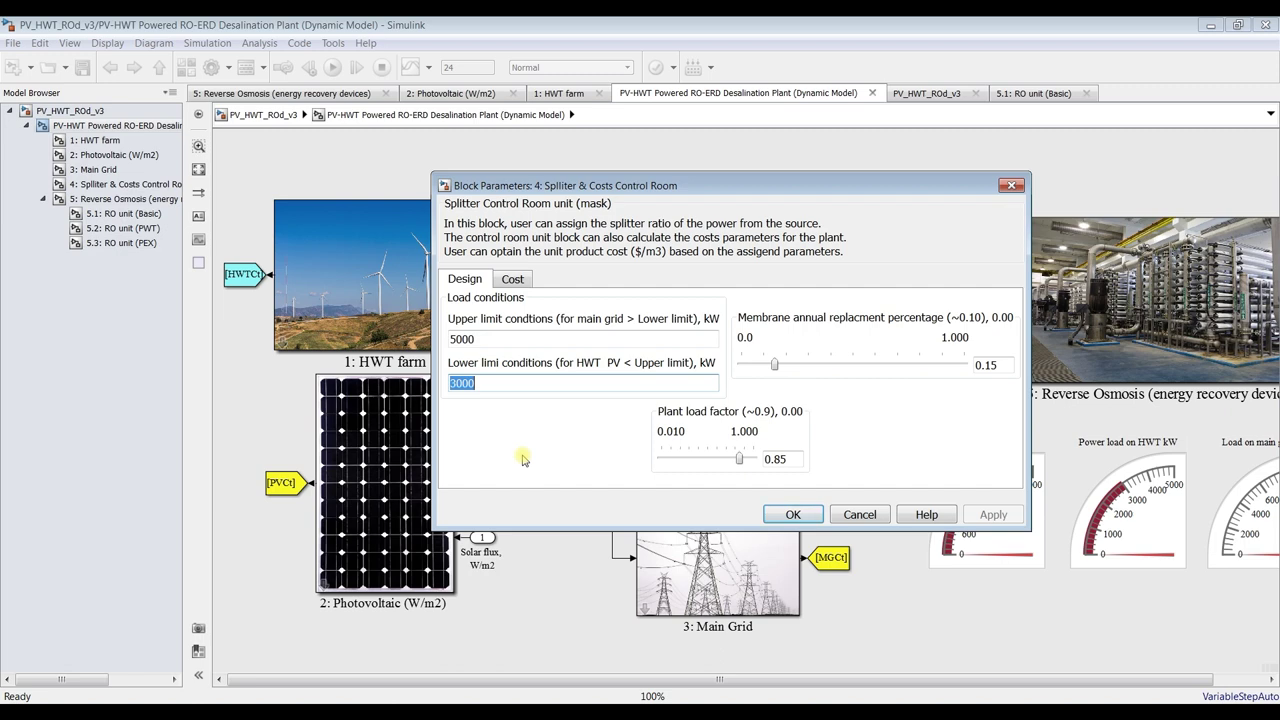
pyautogui.click(793, 514)
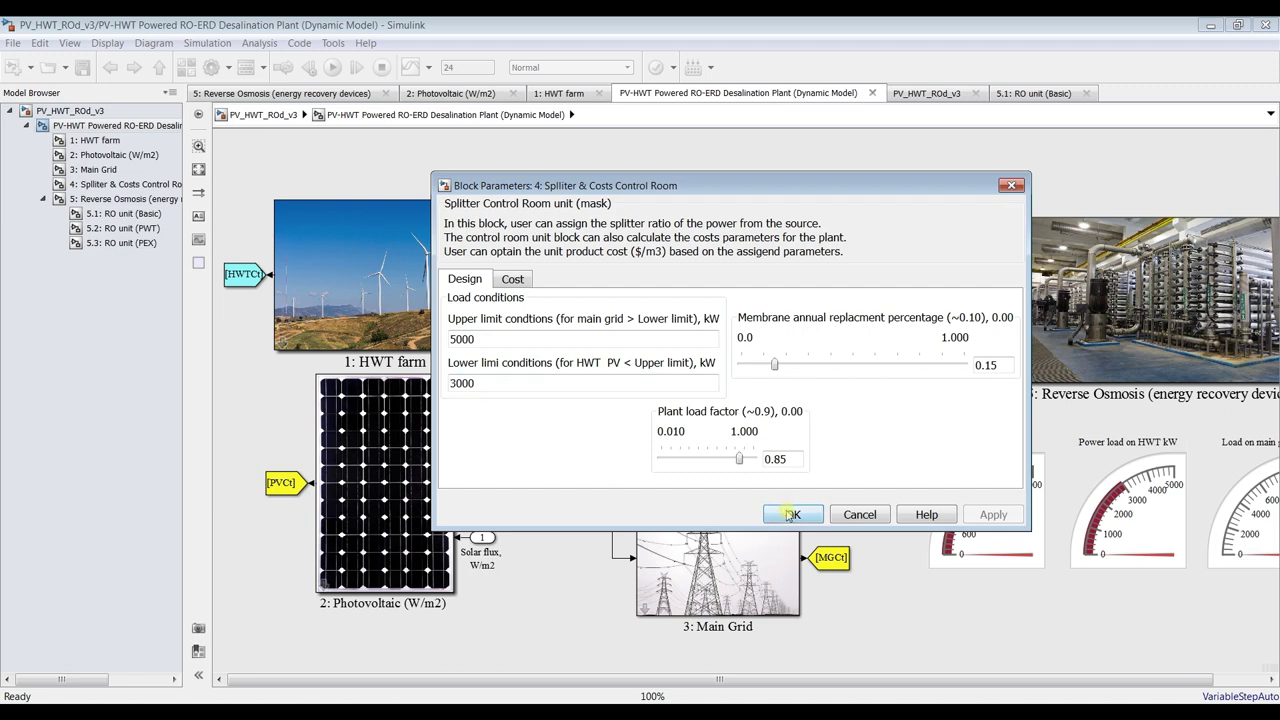
# Reopen the Load conditions function code, examine its main grid, HWT and PV branches, and go back to the subsystem
pyautogui.click(128, 188)
pyautogui.doubleClick(870, 303)
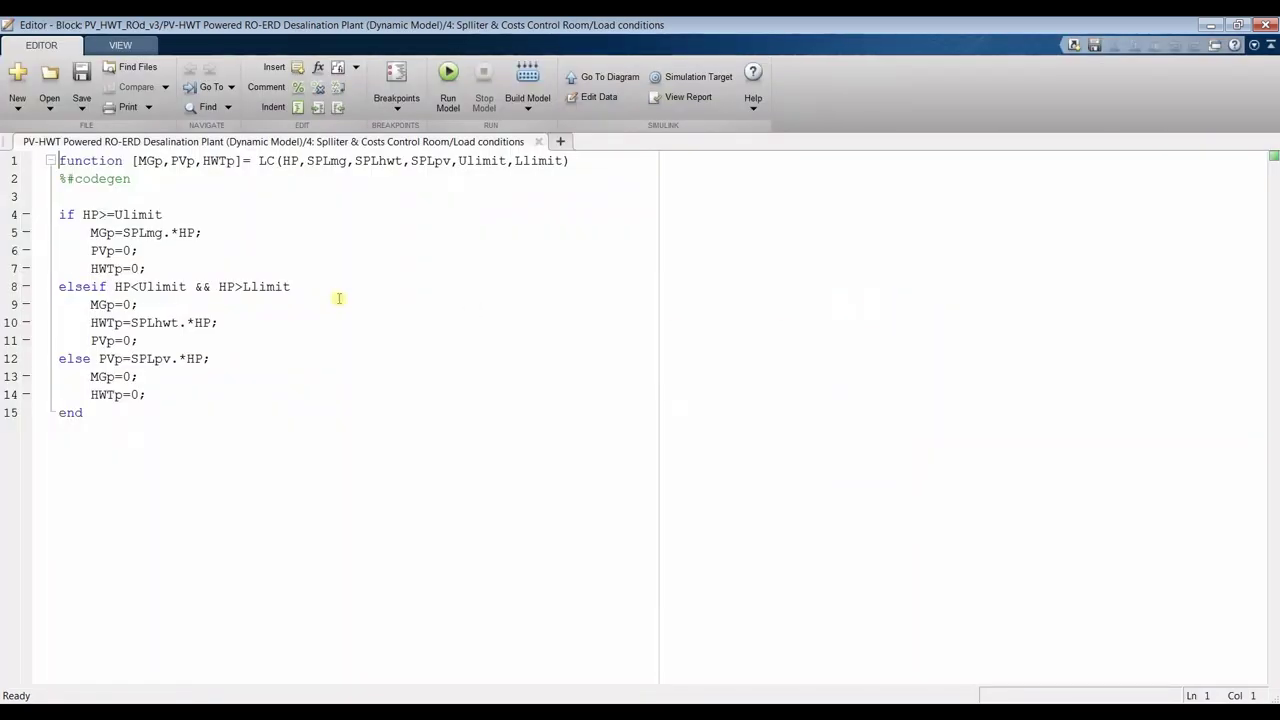
pyautogui.moveTo(84, 214); pyautogui.dragTo(182, 213)
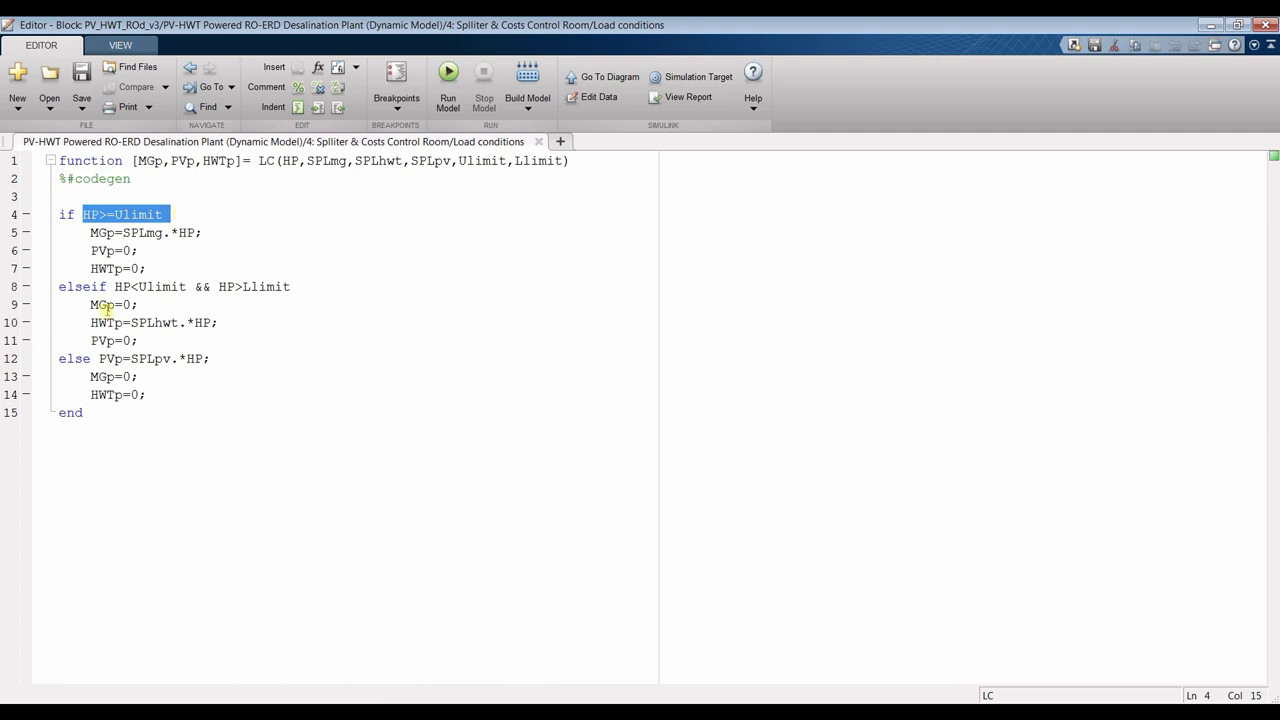
pyautogui.moveTo(116, 286); pyautogui.dragTo(297, 281)
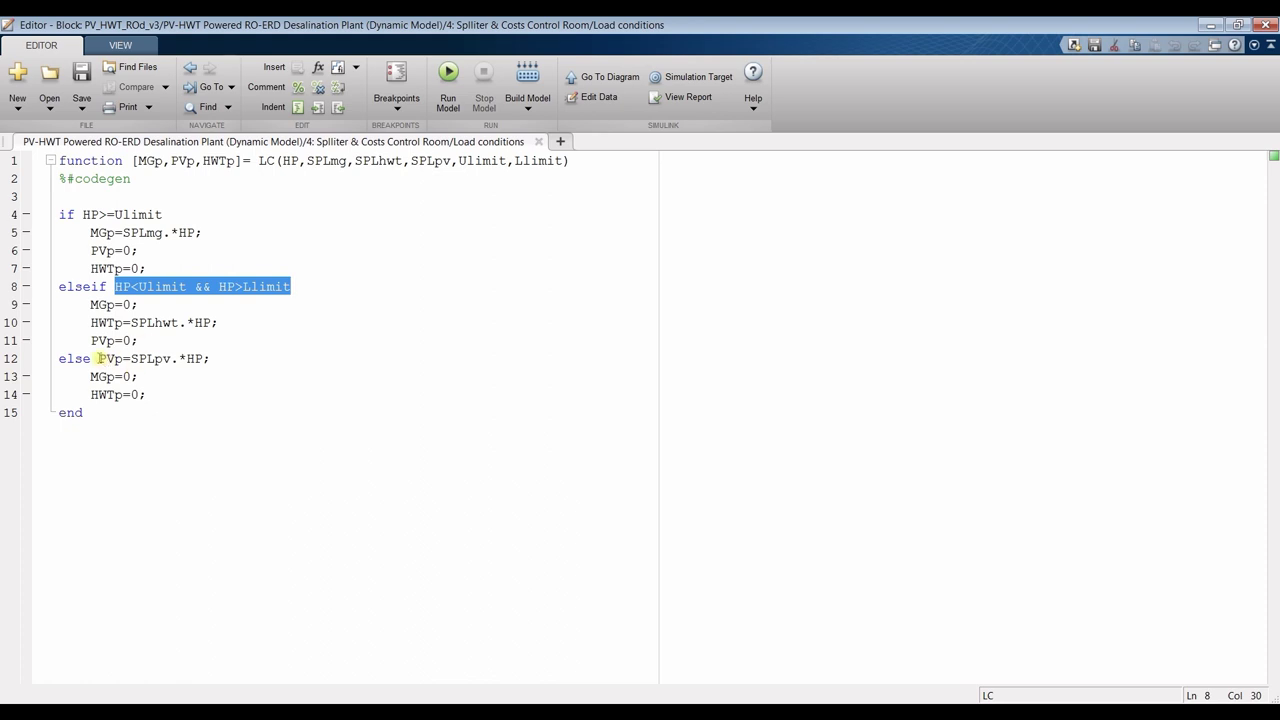
pyautogui.moveTo(99, 358); pyautogui.dragTo(155, 392)
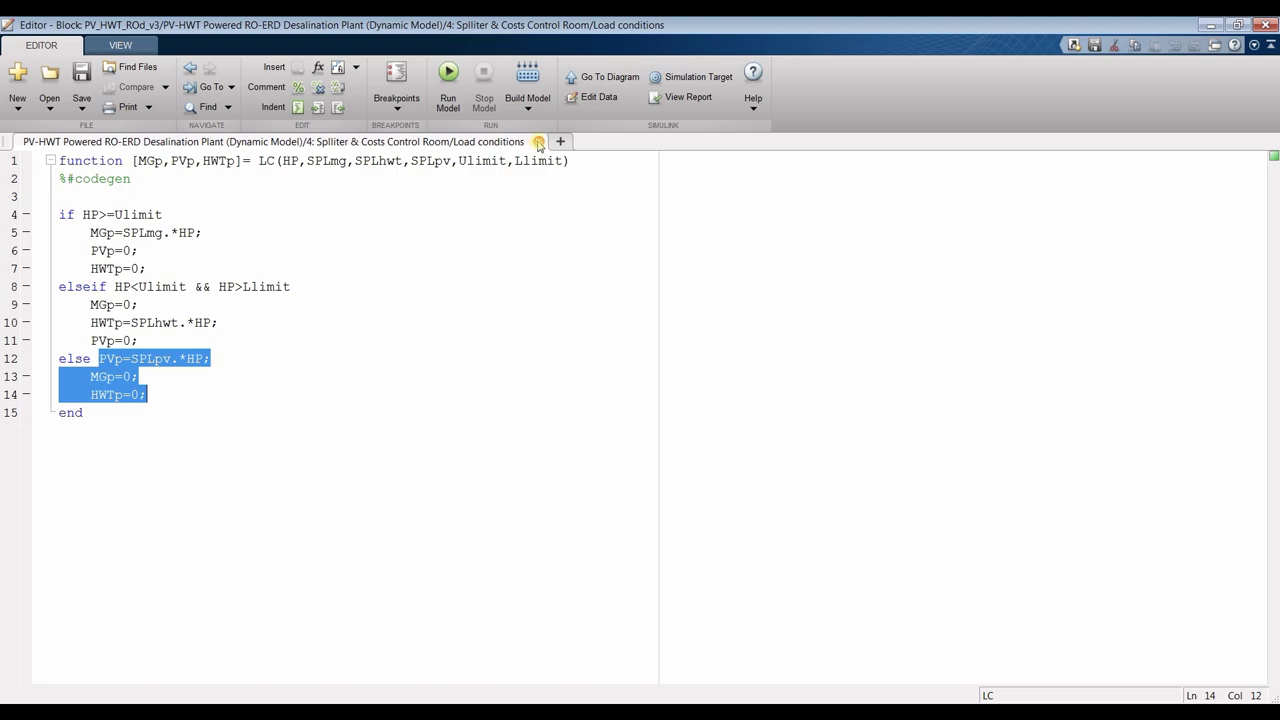
pyautogui.hotkey('alt', 'Tab')
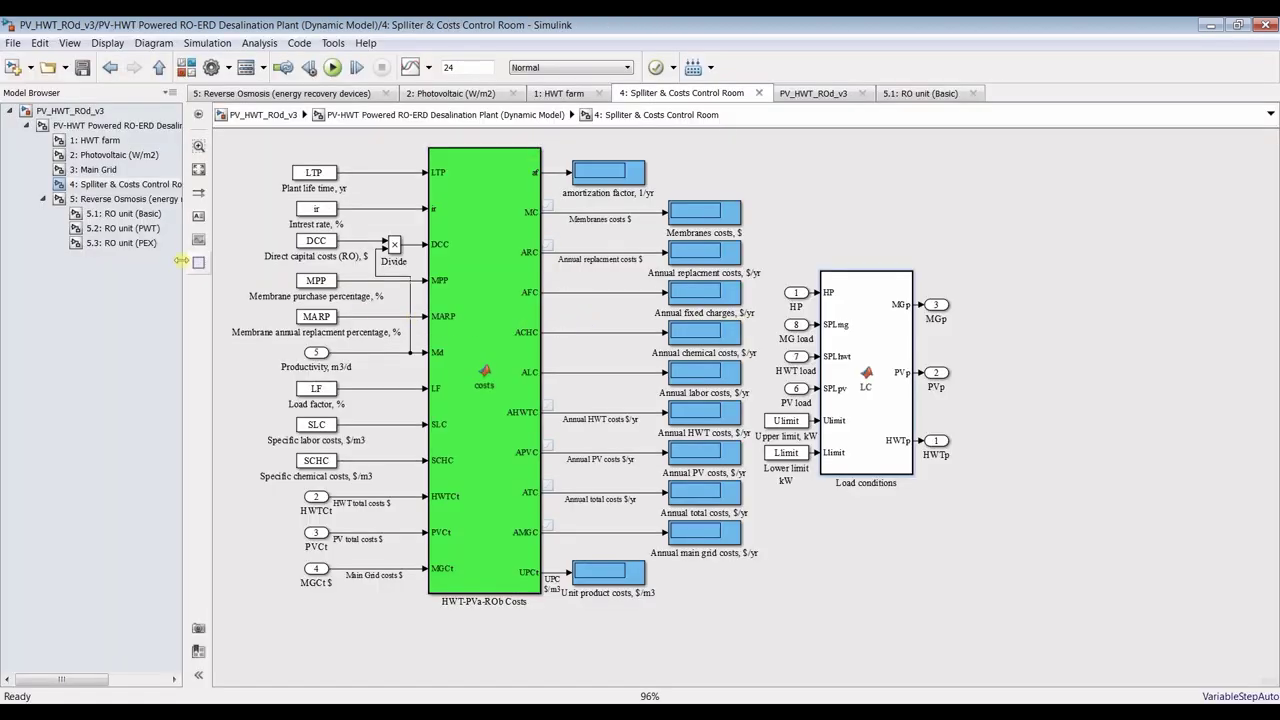
# Return to the dynamic plant diagram, run the simulation and bring the load gauges into view
pyautogui.click(90, 126)
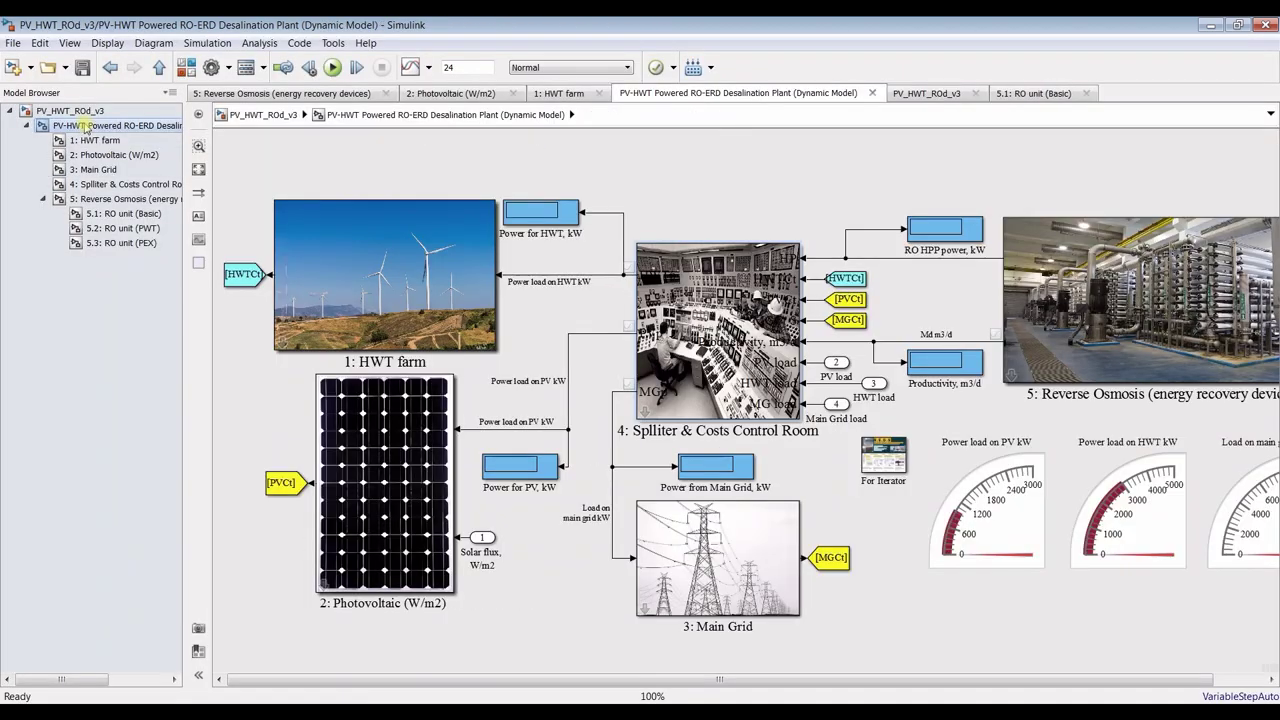
pyautogui.click(333, 67)
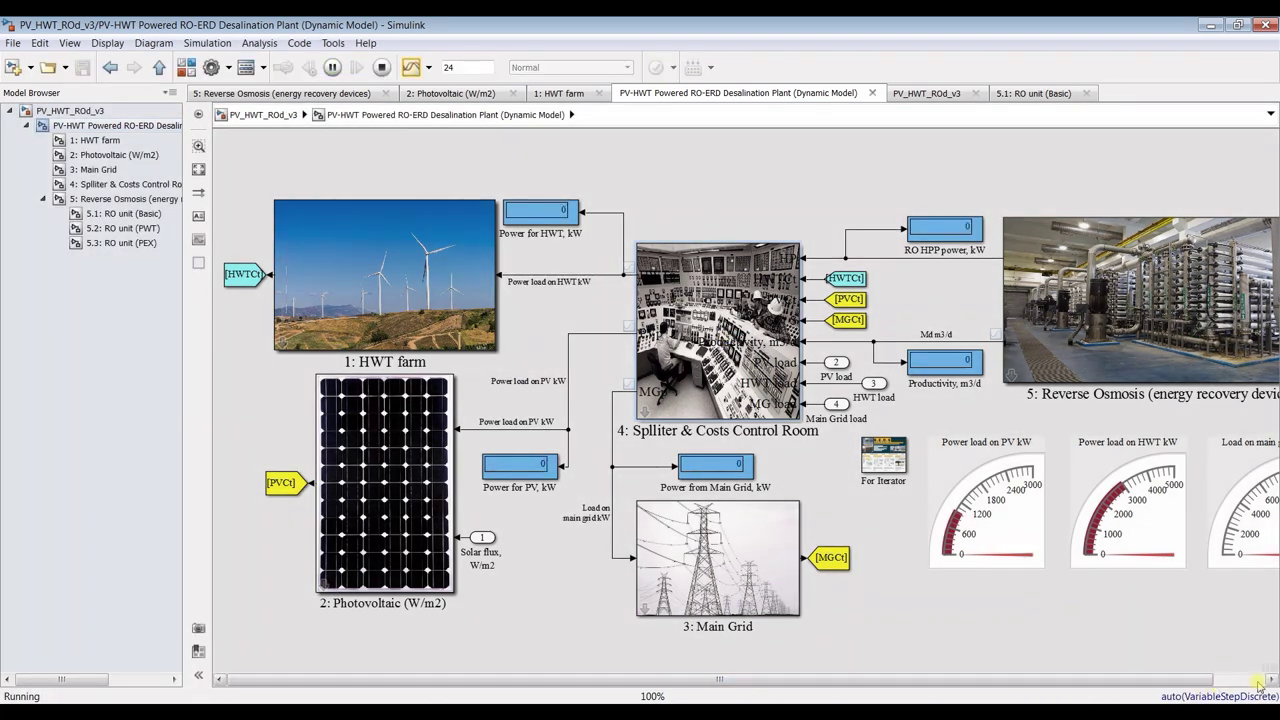
pyautogui.hscroll(2, 1165, 604)
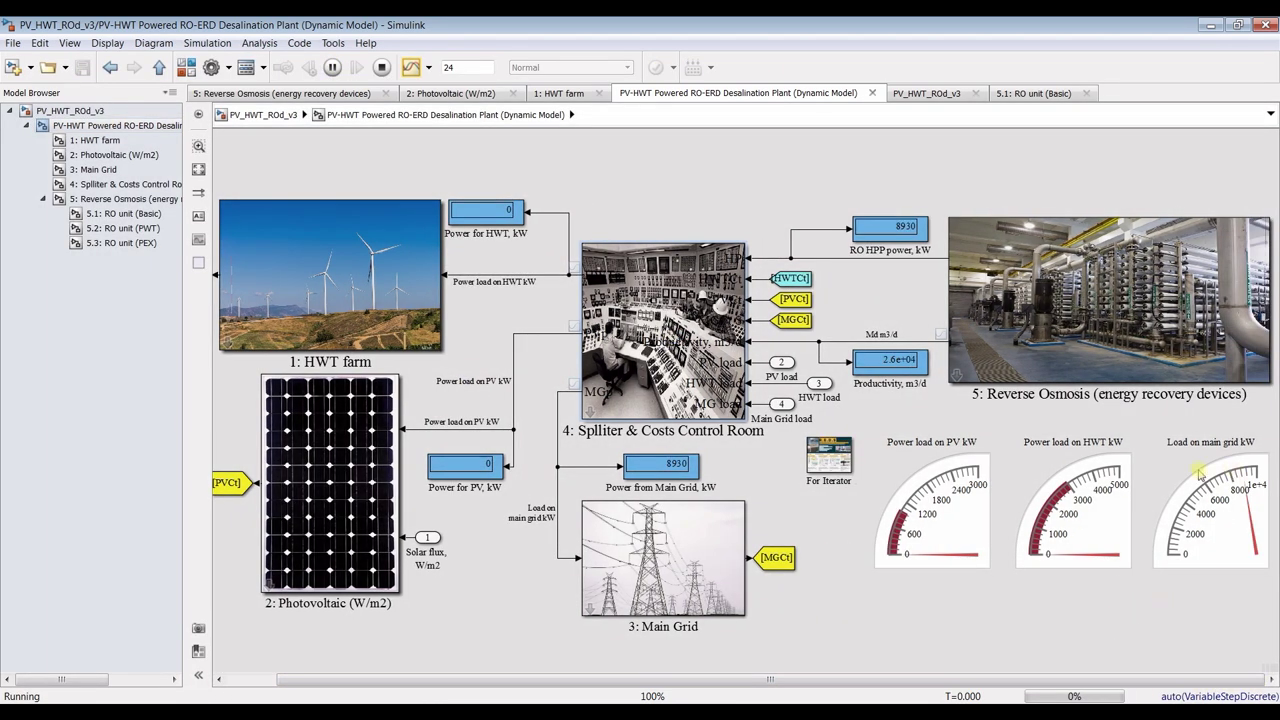
pyautogui.click(410, 710)
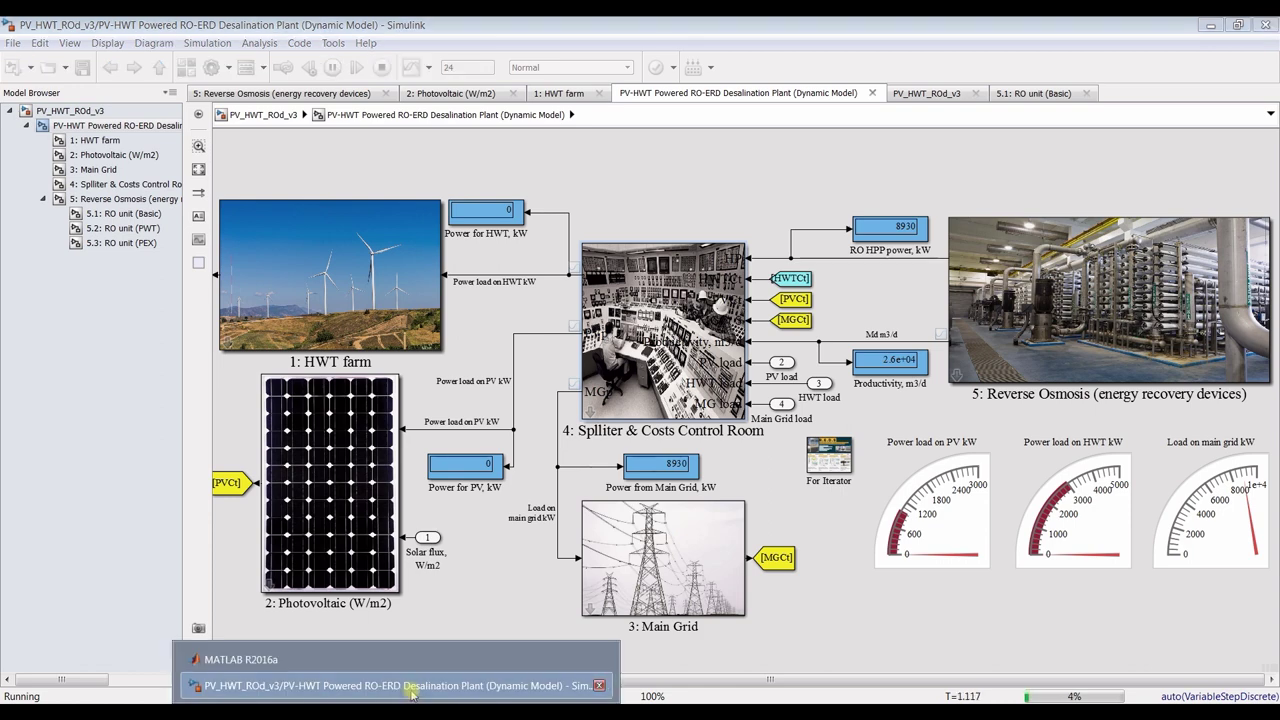
# While the simulation runs, open the Reverse Osmosis parameters beside the gauges and lower the plant productivity to 22000 m3/d
pyautogui.doubleClick(1014, 345)
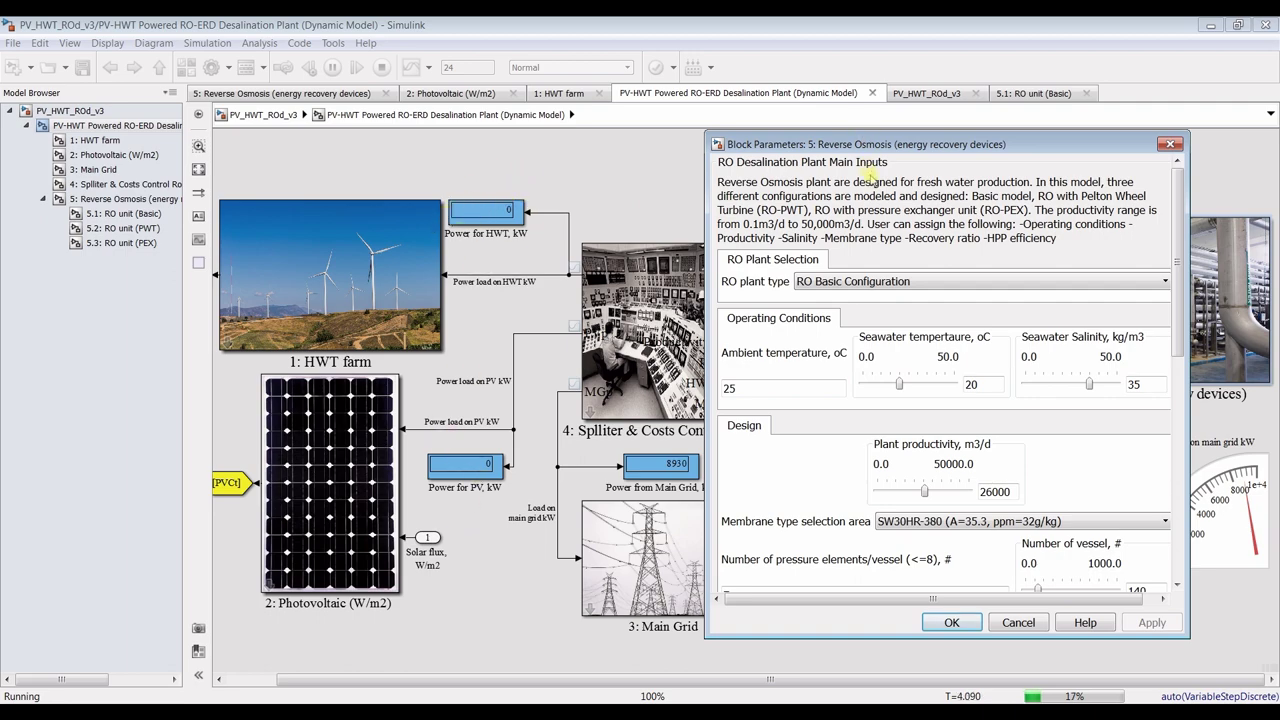
pyautogui.moveTo(891, 140); pyautogui.dragTo(323, 120)
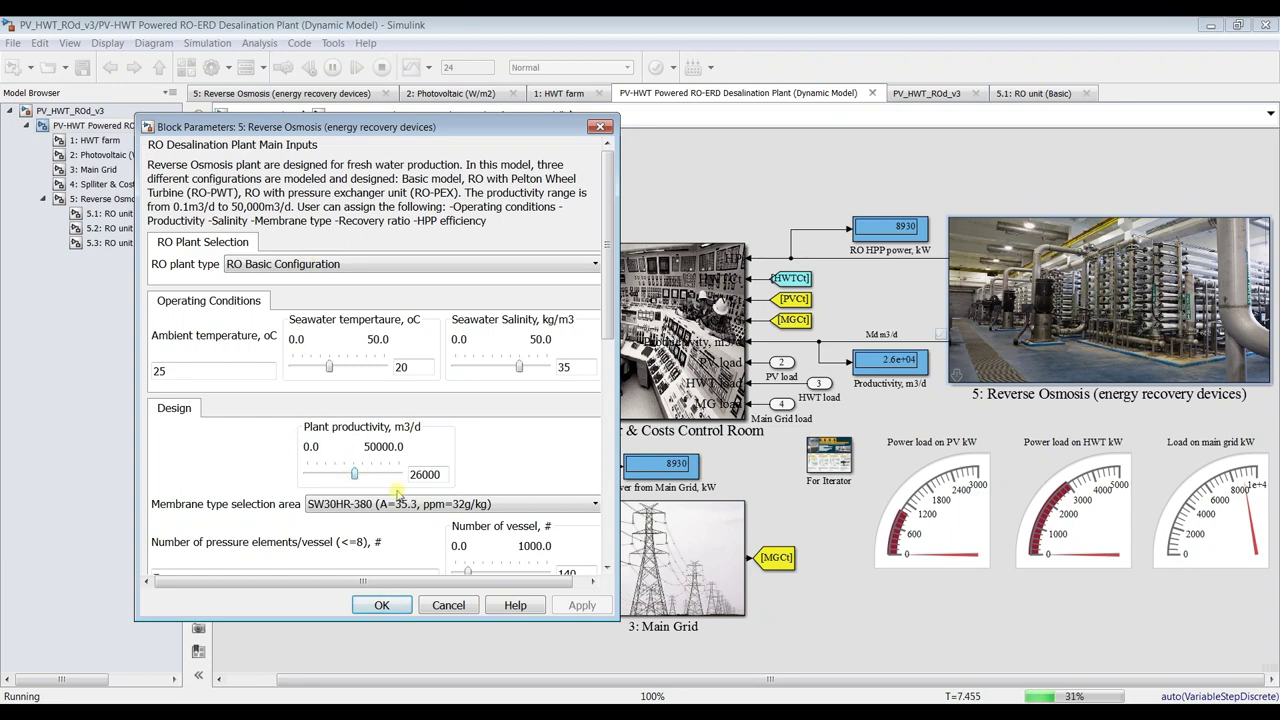
pyautogui.scroll(-3, 607, 300)
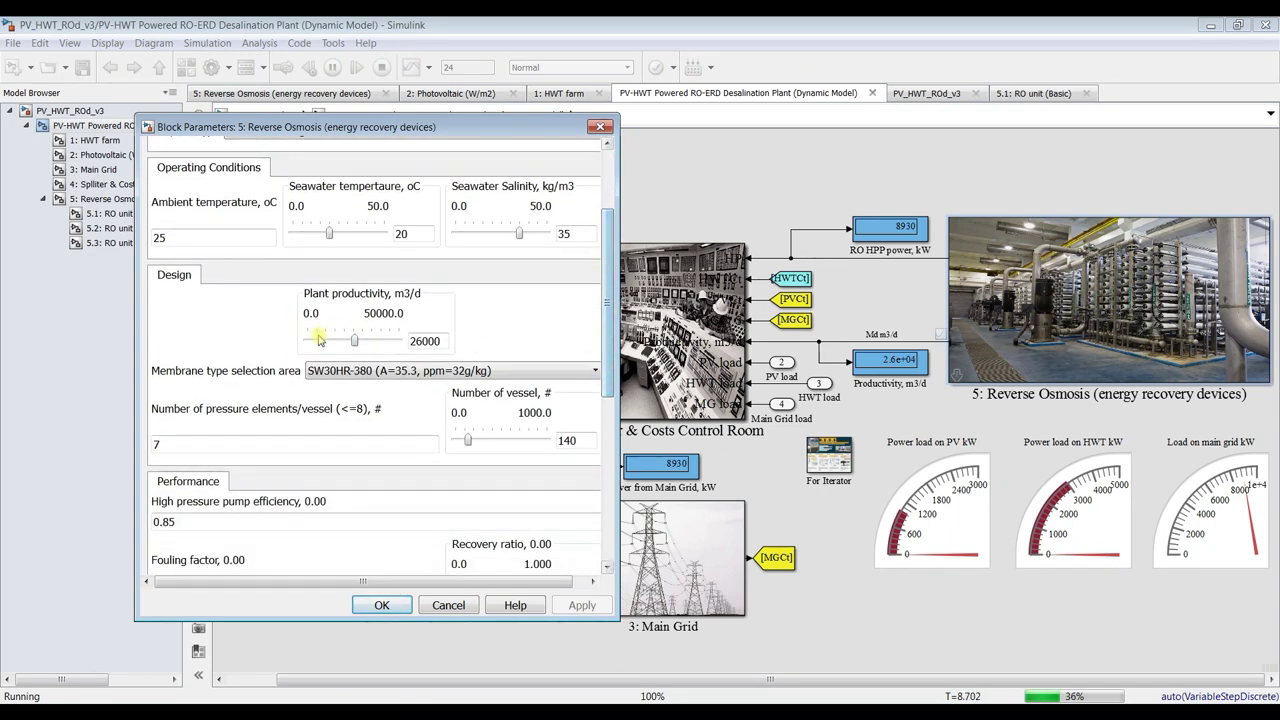
pyautogui.click(354, 343)
pyautogui.click(354, 343)
pyautogui.click(353, 344)
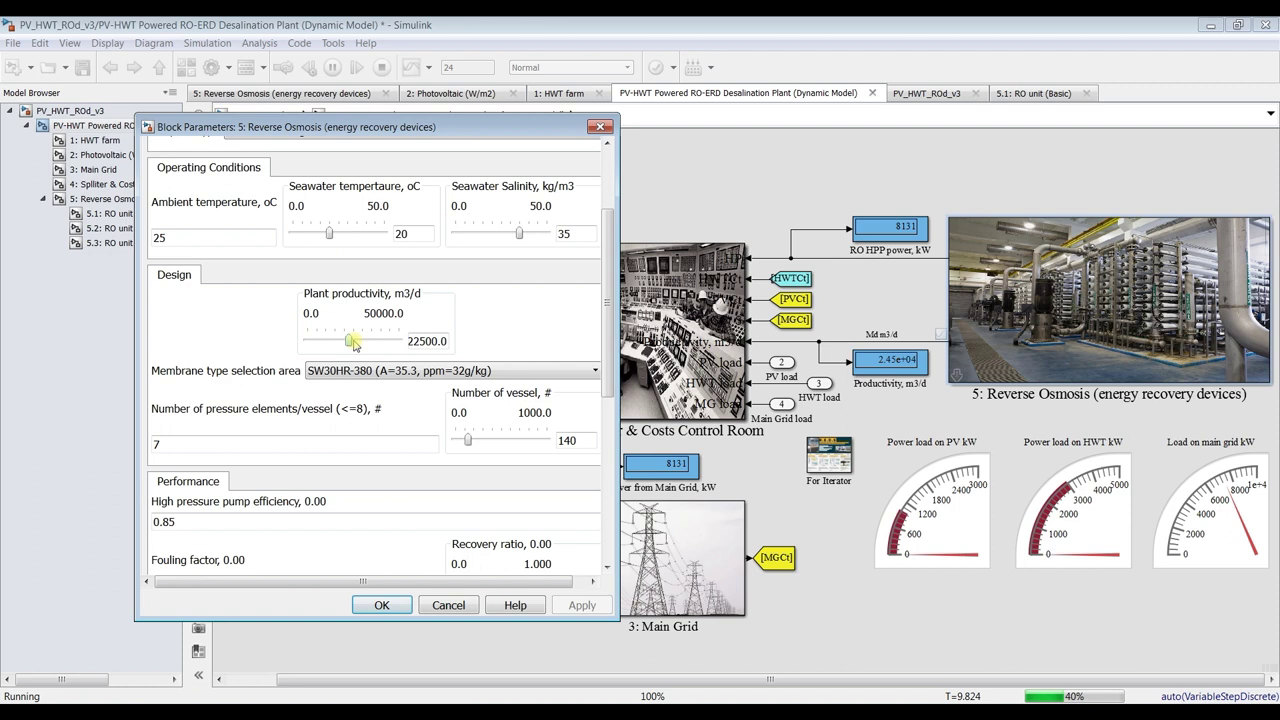
pyautogui.click(354, 343)
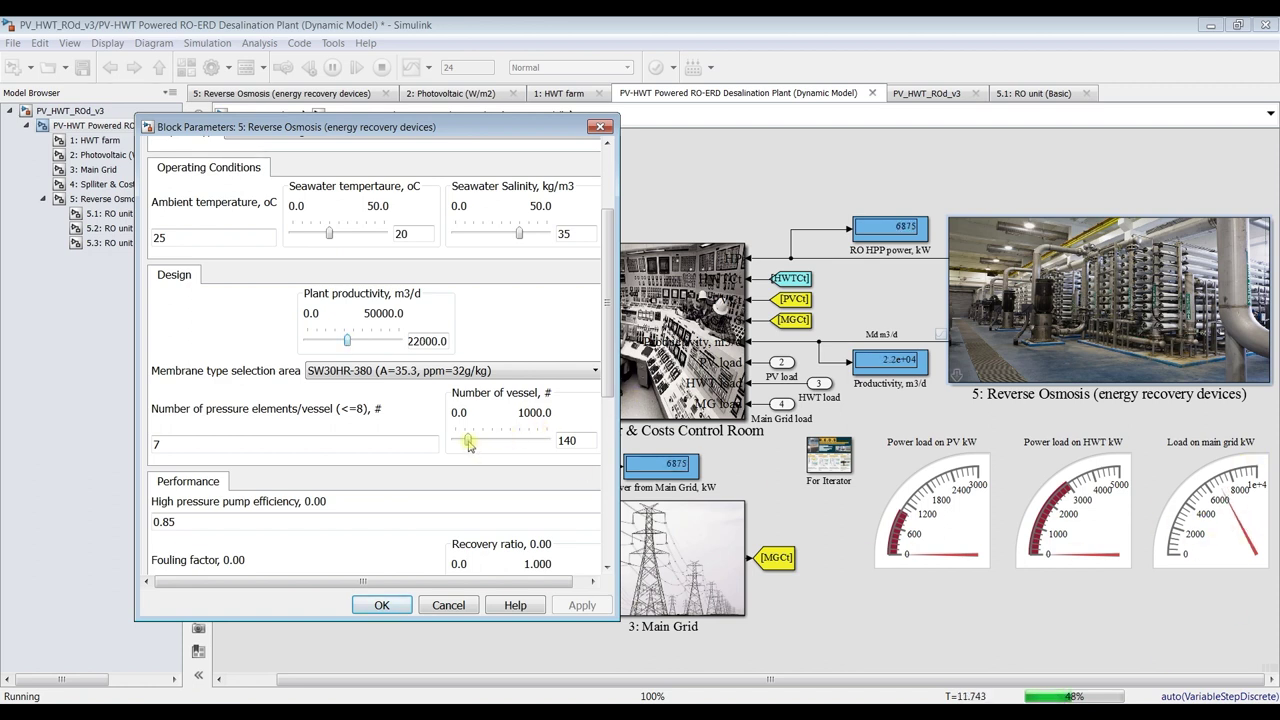
# Lower the Reverse Osmosis block's number of vessels to 80 during the run
pyautogui.press('Left')
pyautogui.press('Left')
pyautogui.press('Left')
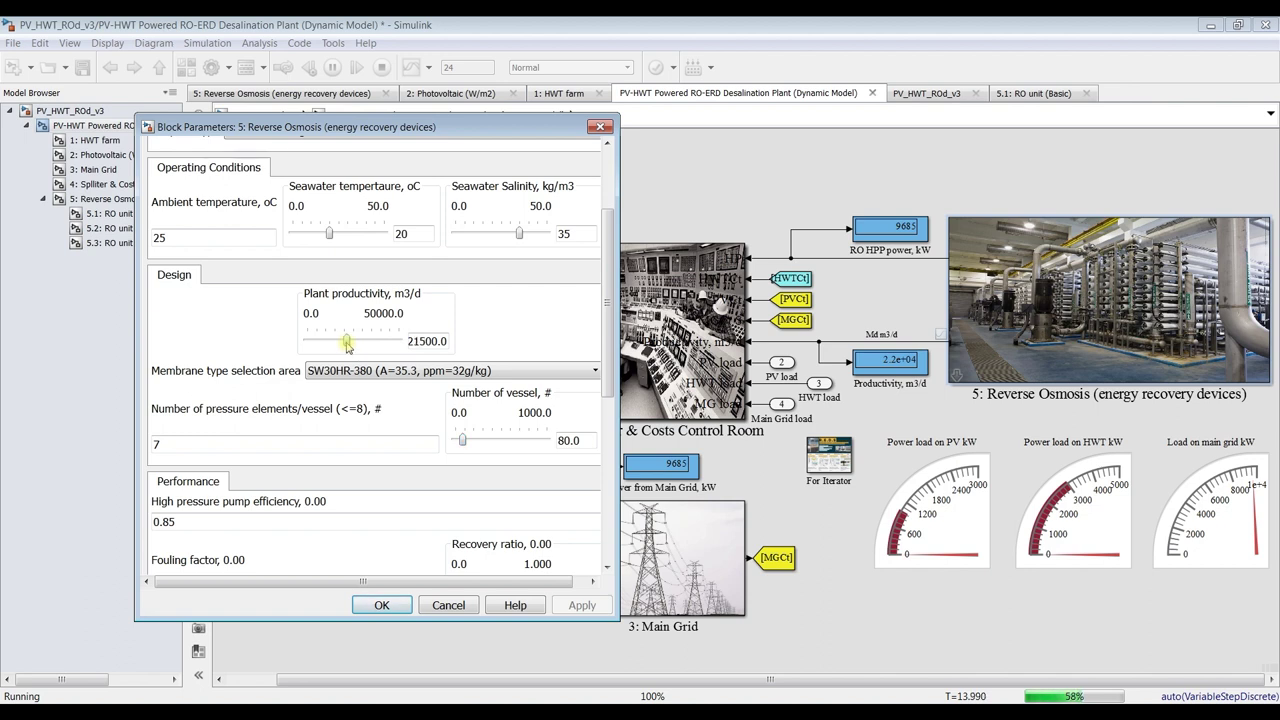
# Lower the Reverse Osmosis block's plant productivity to 14000 m3/d while the simulation is running
pyautogui.press('Left')
pyautogui.press('Left')
pyautogui.press('Left')
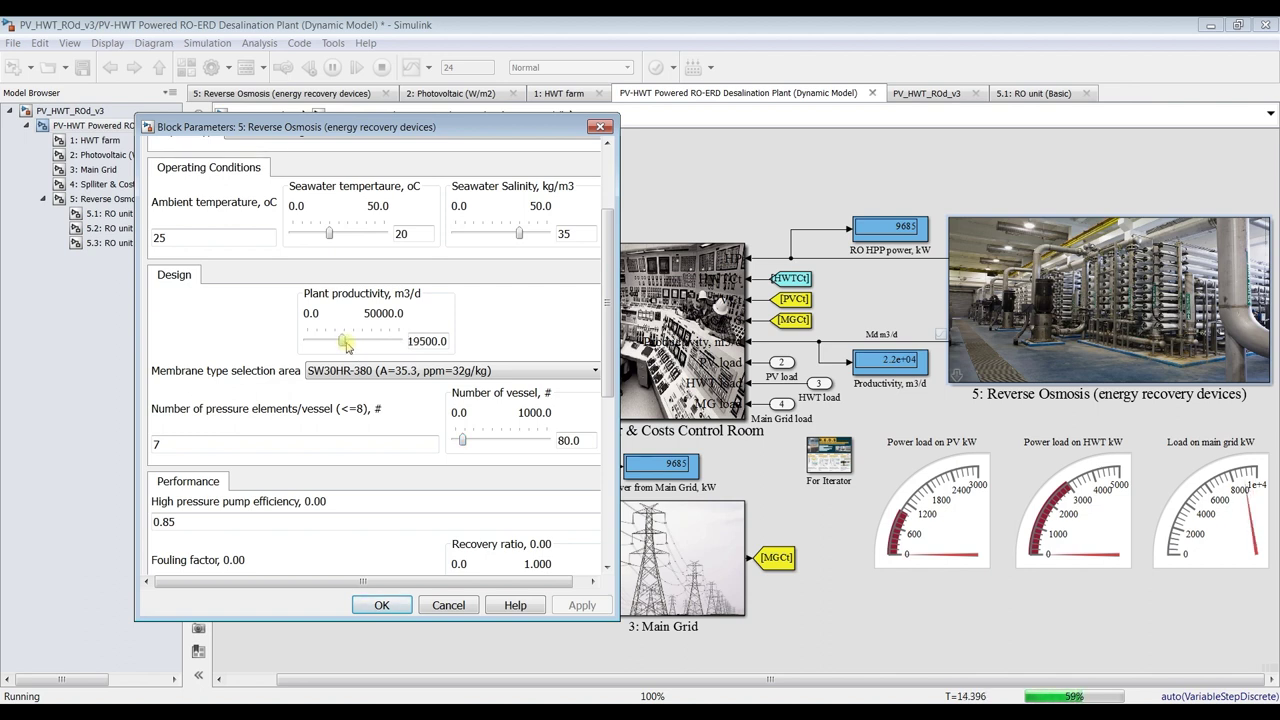
pyautogui.press('Left')
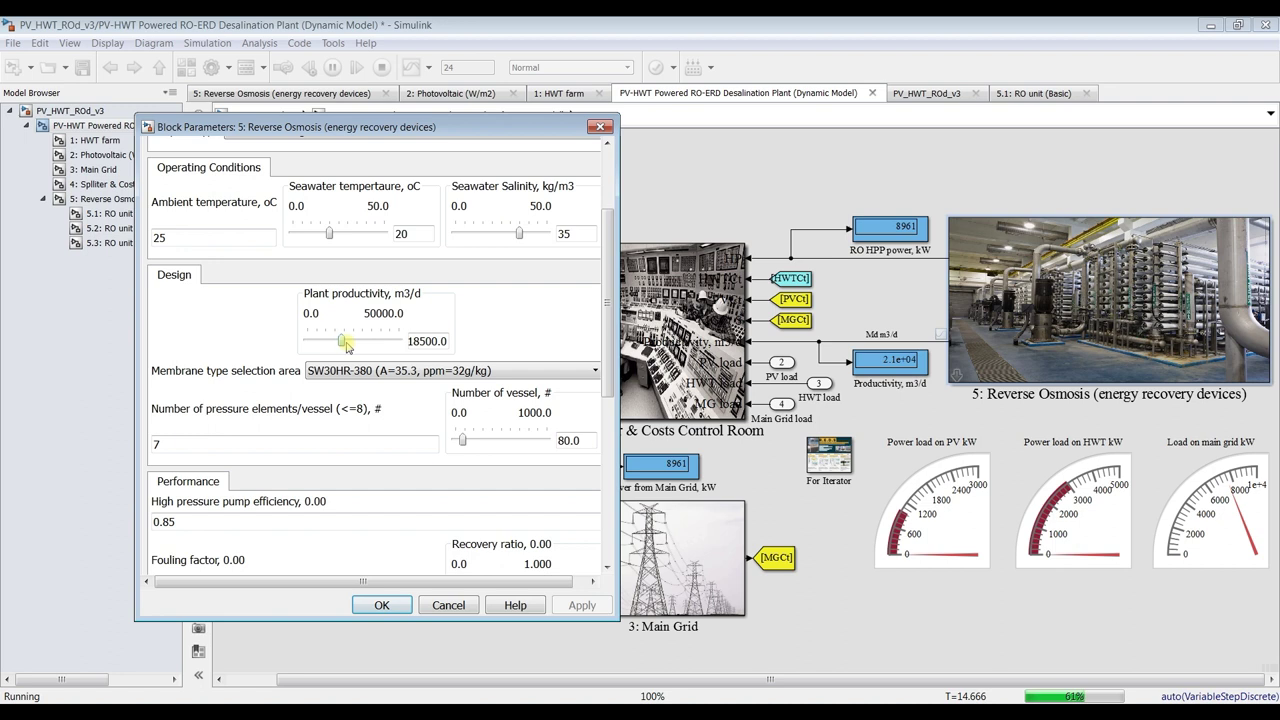
pyautogui.press('Left')
pyautogui.press('Left')
pyautogui.press('Left')
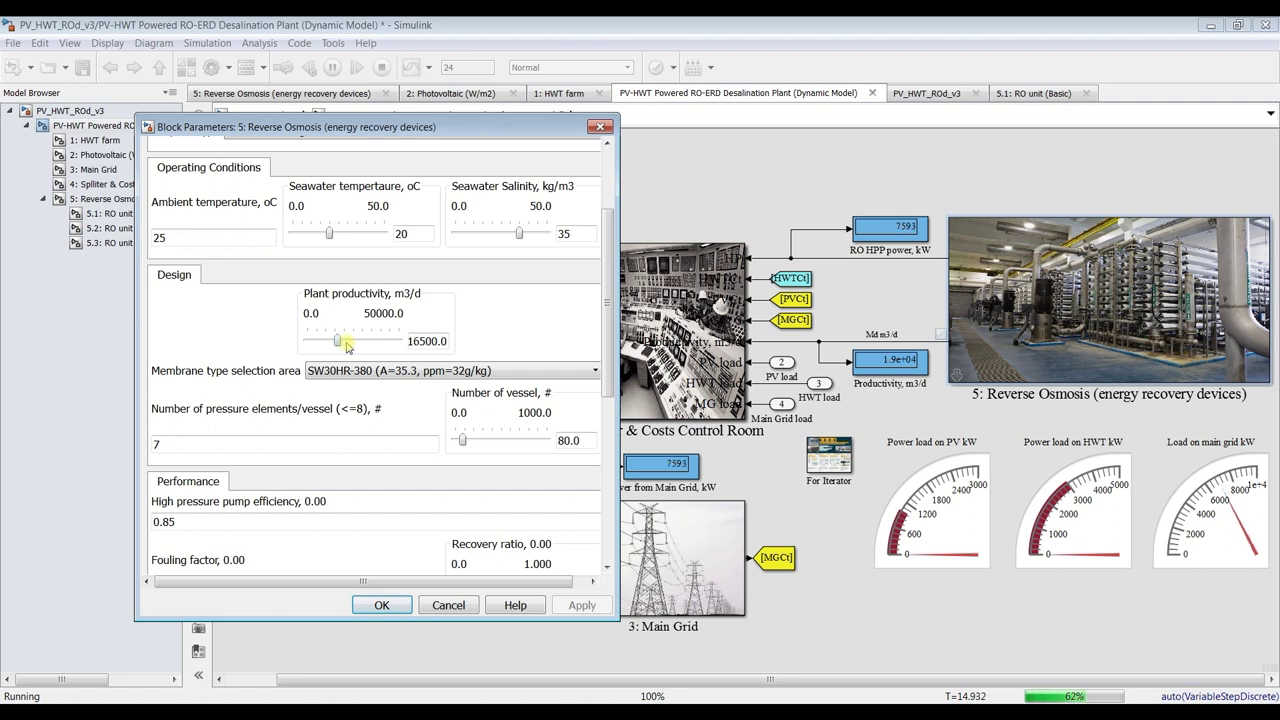
pyautogui.press('Left')
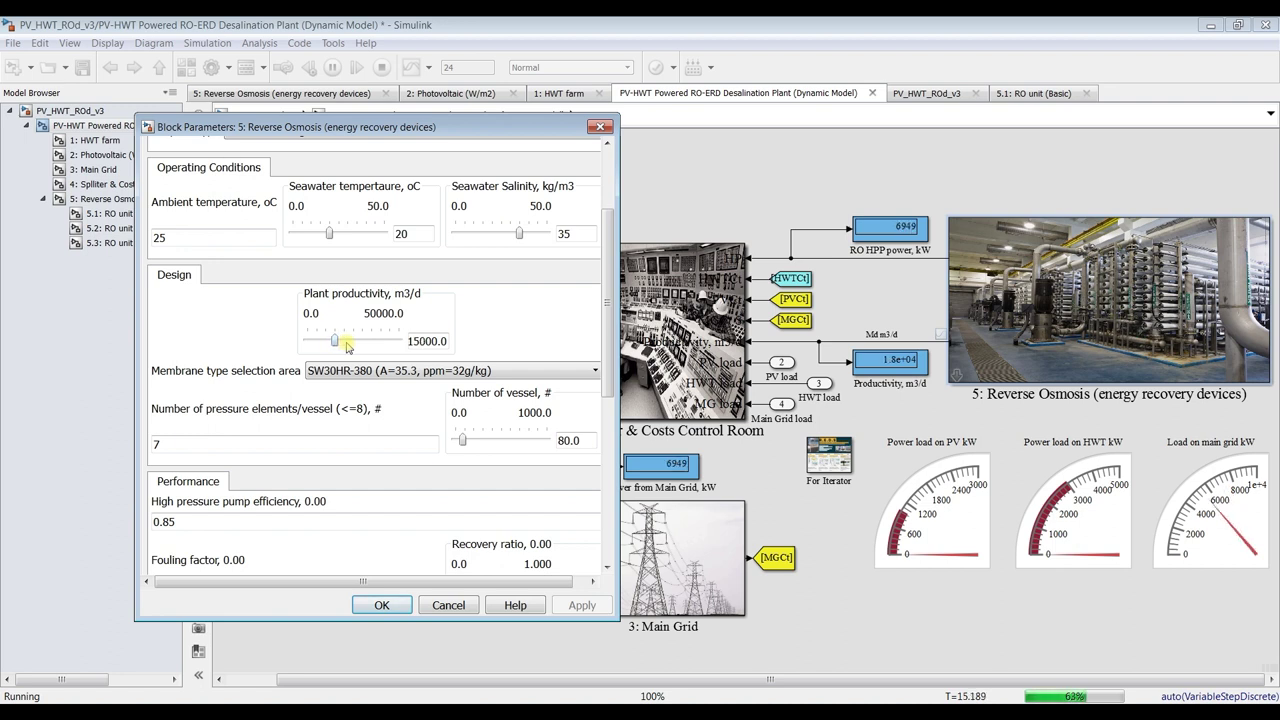
pyautogui.press('Left')
pyautogui.press('Left')
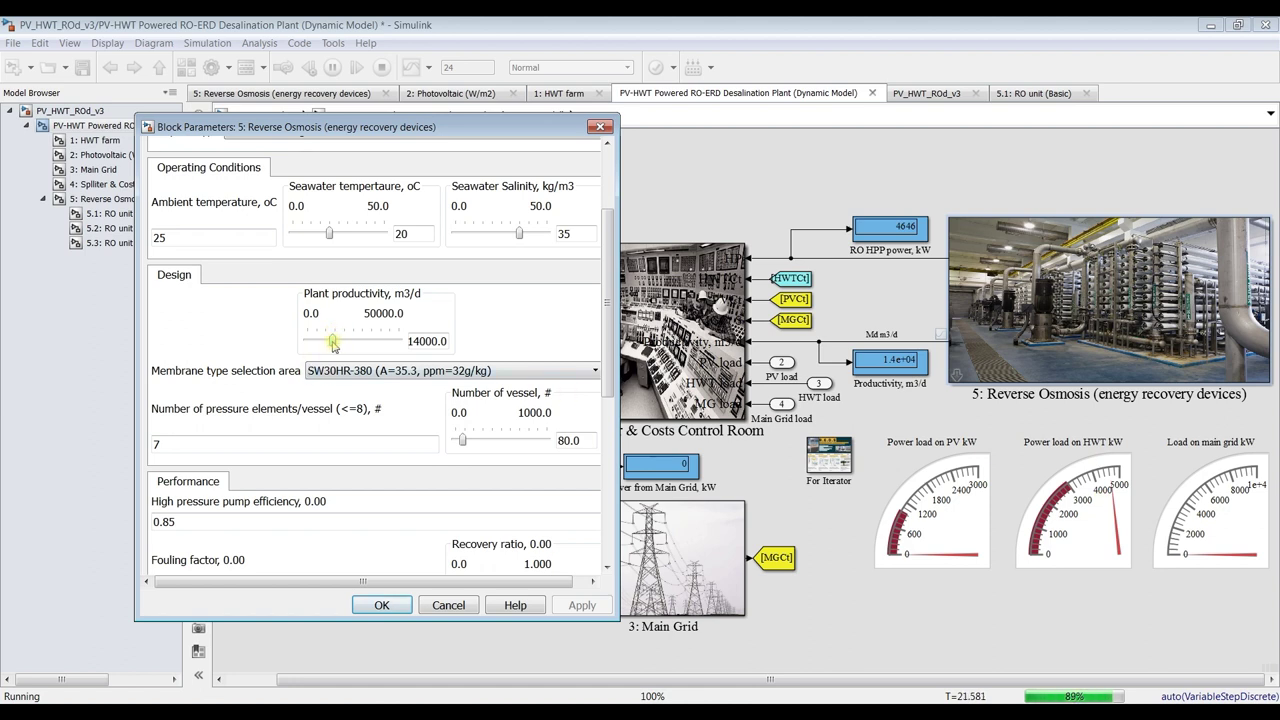
# Reduce the plant productivity further to 7500 m3/d, accept the Reverse Osmosis parameters and save the model
pyautogui.moveTo(333, 343); pyautogui.dragTo(323, 342)
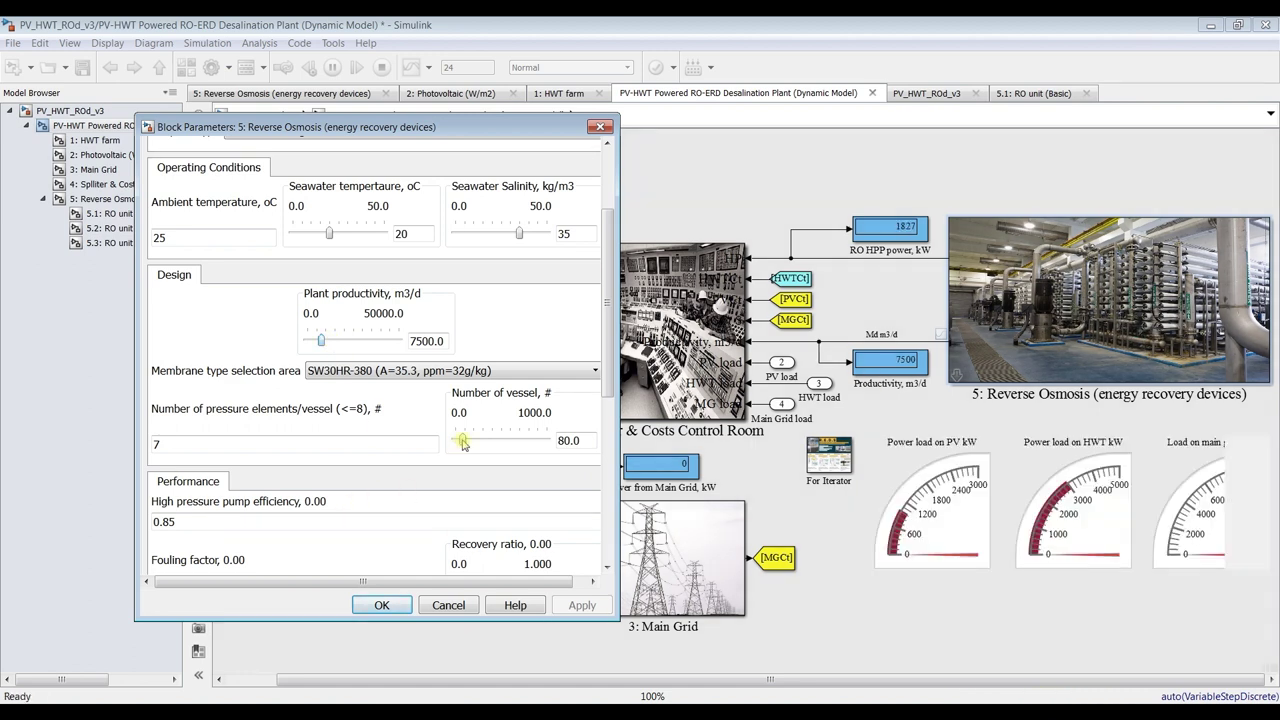
pyautogui.click(380, 606)
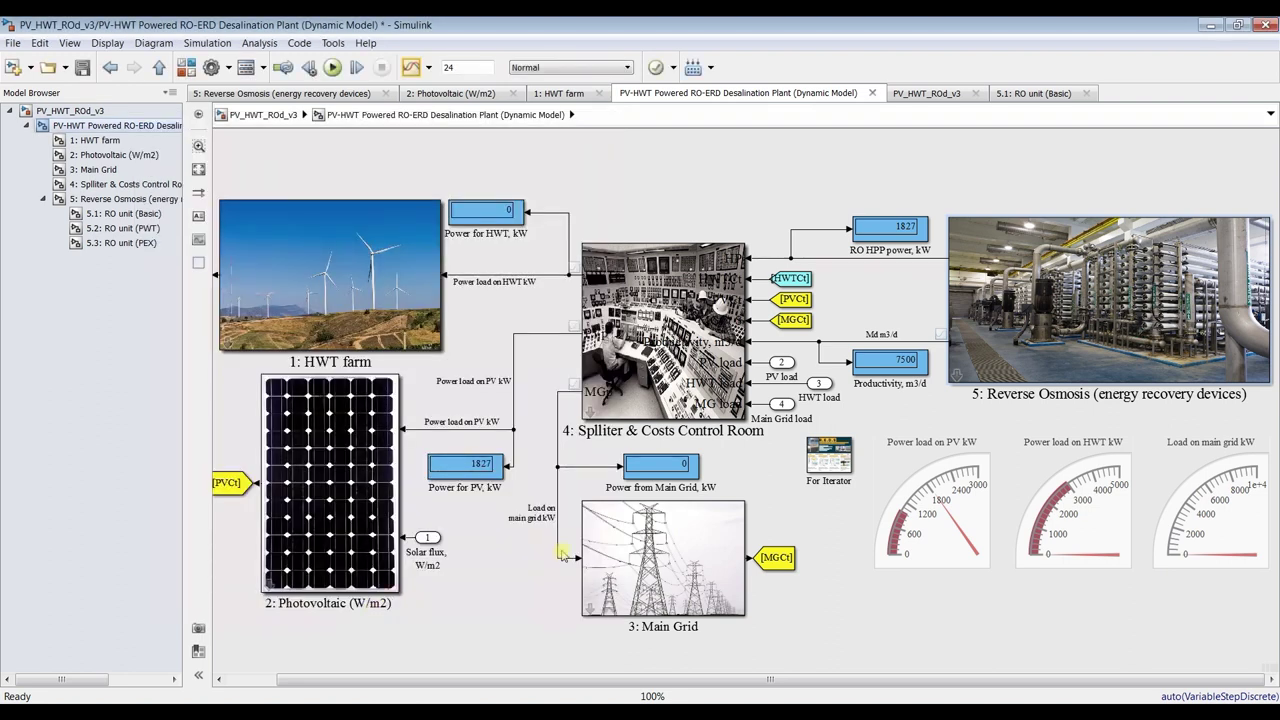
pyautogui.click(83, 67)
# Open the Simulation Data Inspector, enlarge the signal list and plot Run 4's HWT, PV and main grid loads together in the first subplot
pyautogui.click(411, 68)
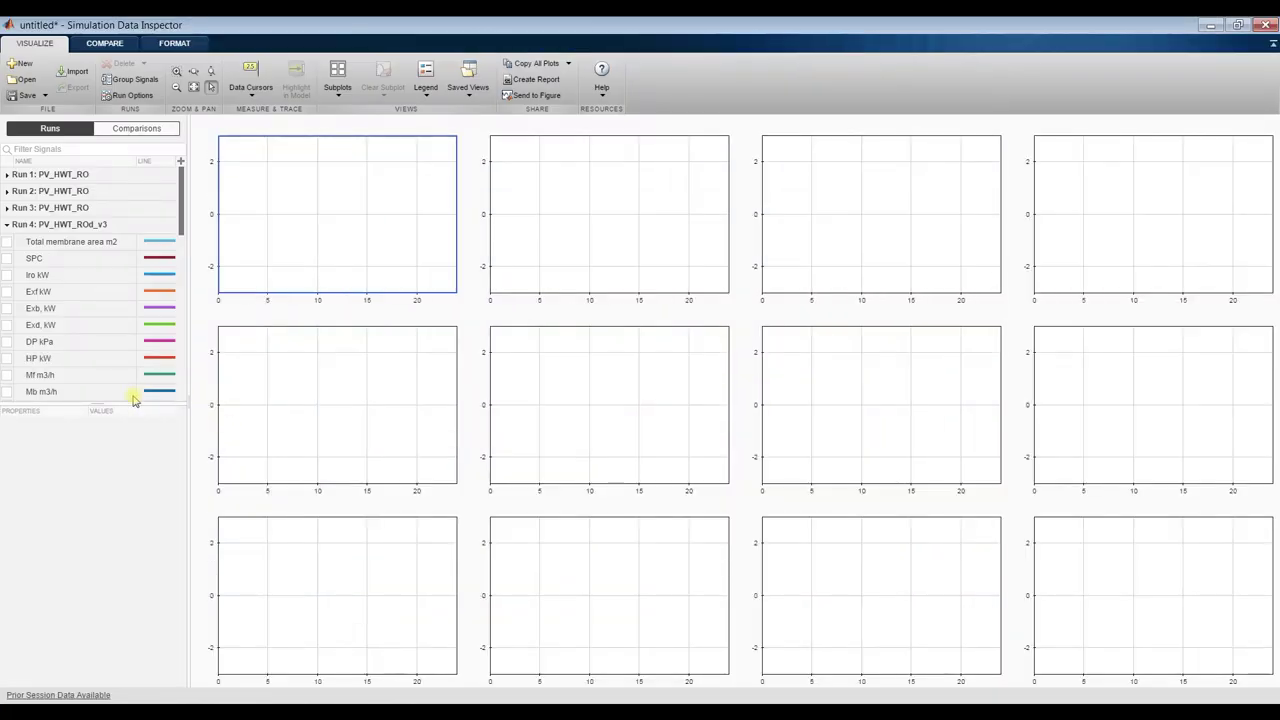
pyautogui.moveTo(100, 403); pyautogui.dragTo(86, 672)
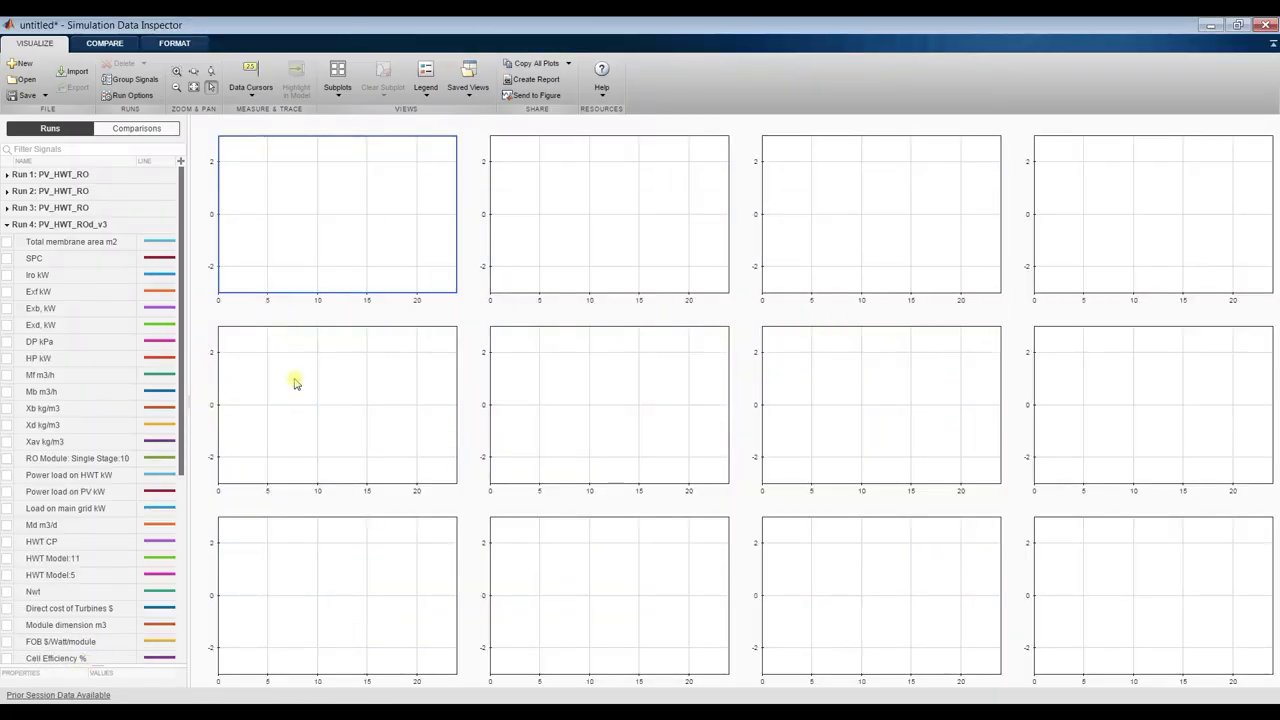
pyautogui.click(8, 477)
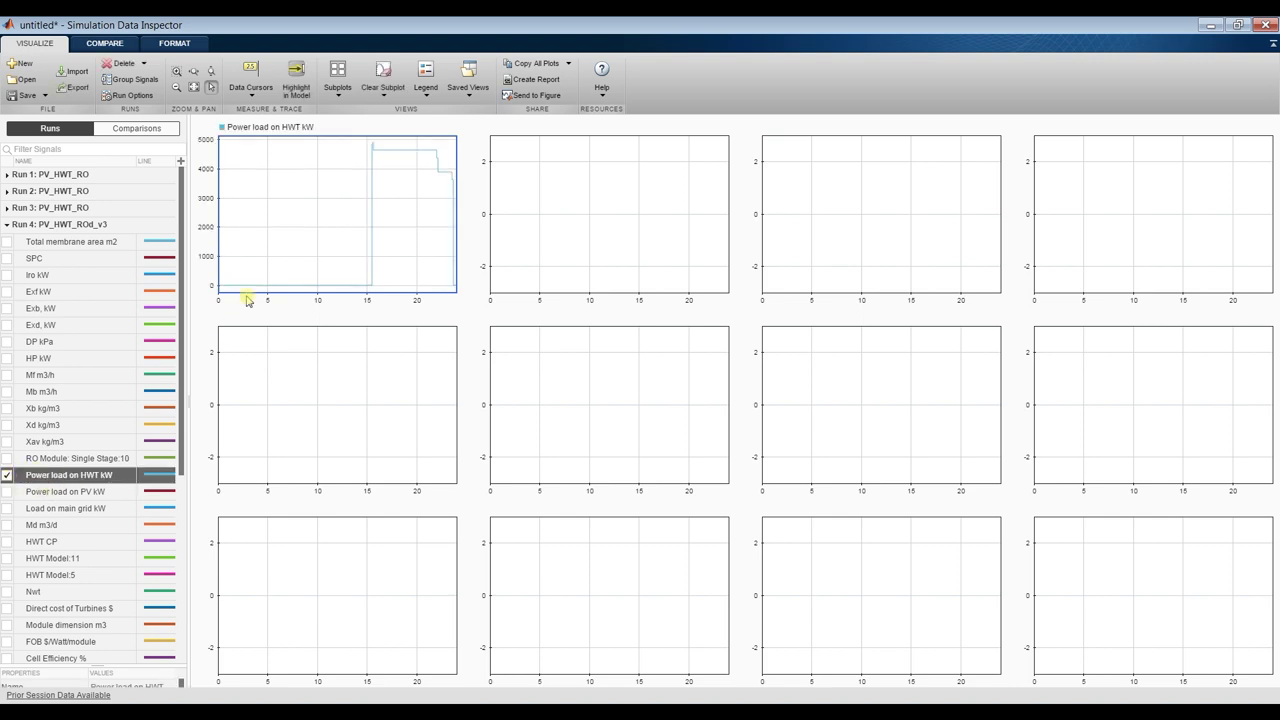
pyautogui.click(8, 491)
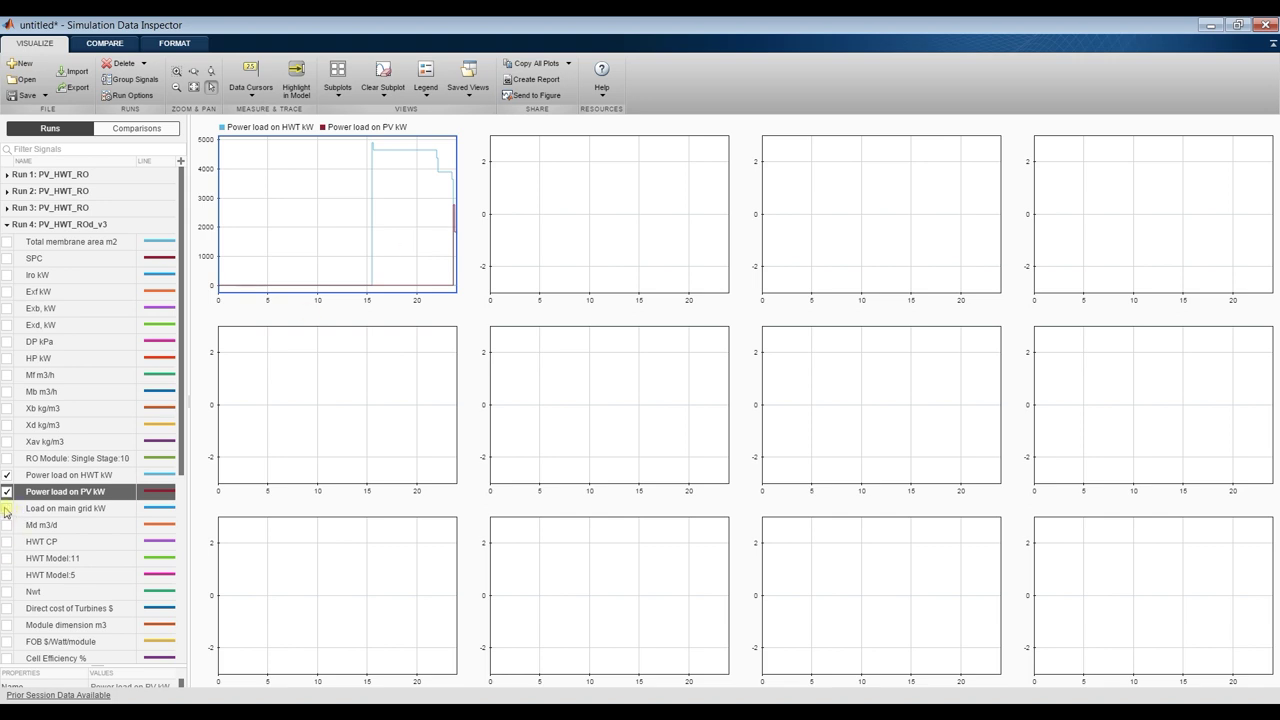
pyautogui.click(7, 508)
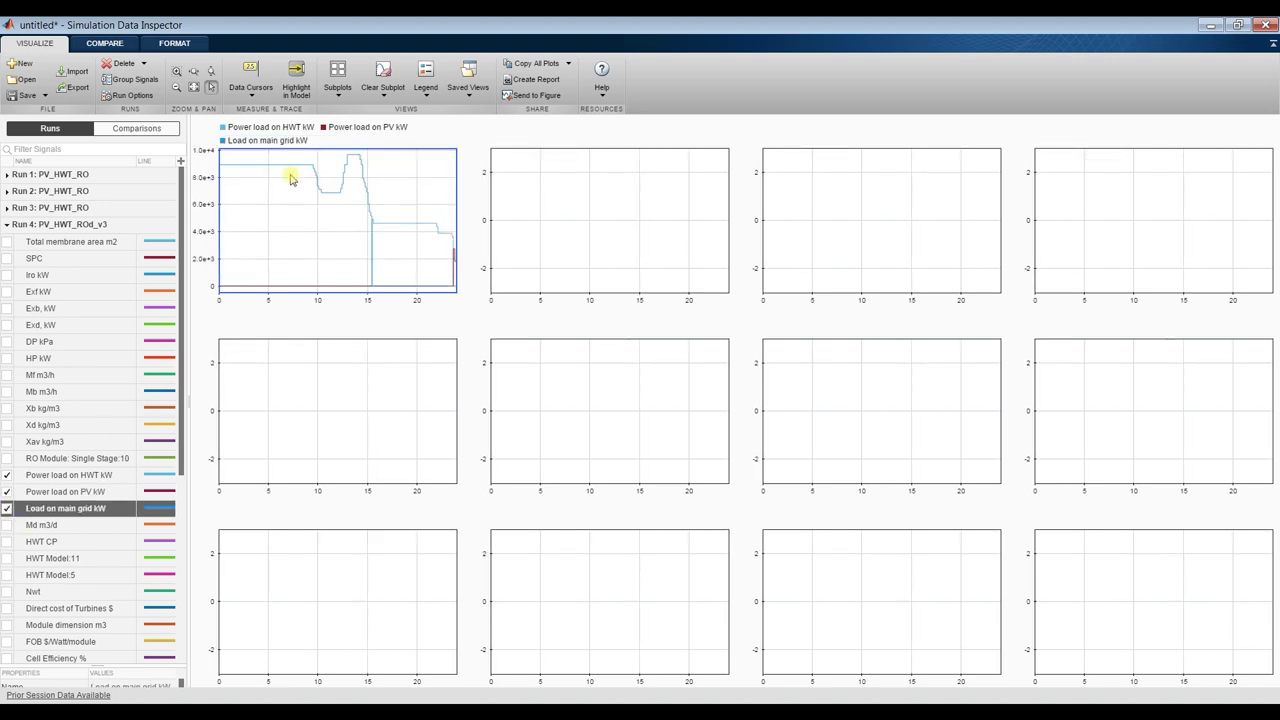
# Plot Md m3/d in the second subplot of the first row and SPC in the third
pyautogui.click(623, 200)
pyautogui.click(7, 525)
pyautogui.click(7, 526)
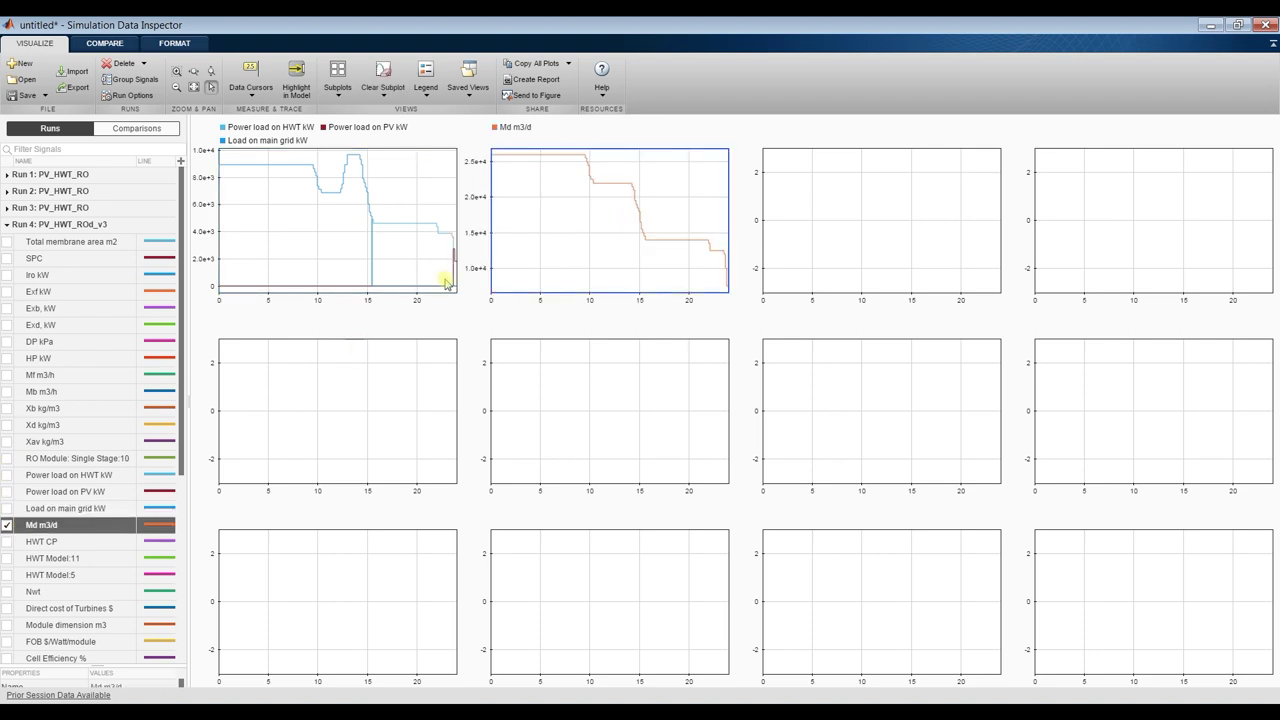
pyautogui.click(827, 220)
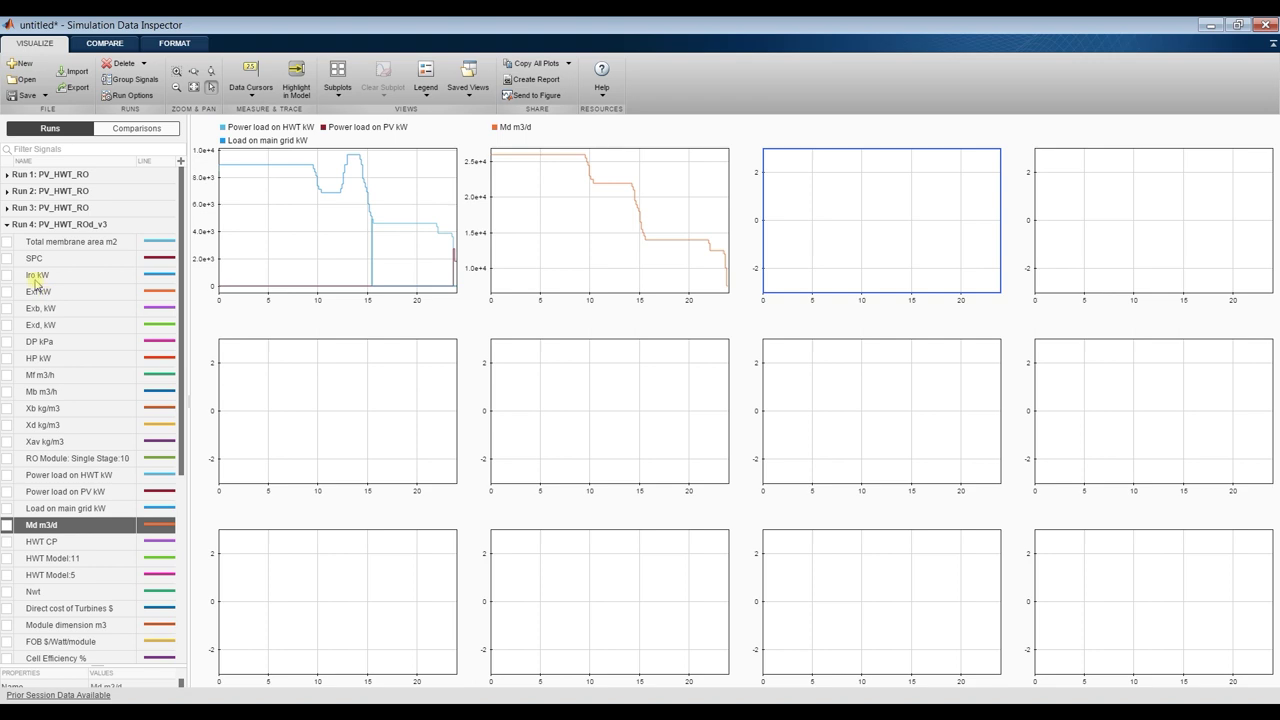
pyautogui.click(7, 259)
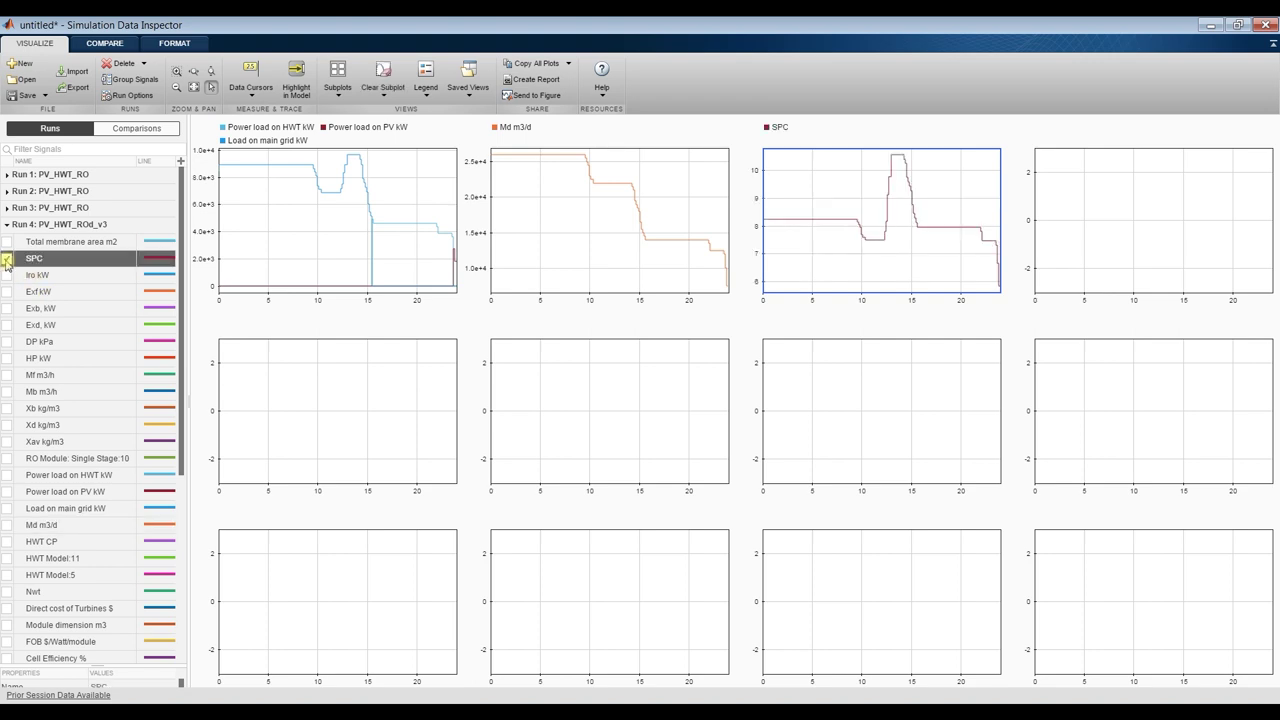
# Plot Iro kW in the first row's last subplot, and Exf kW together with Exb, kW in the second row's first subplot
pyautogui.click(1074, 197)
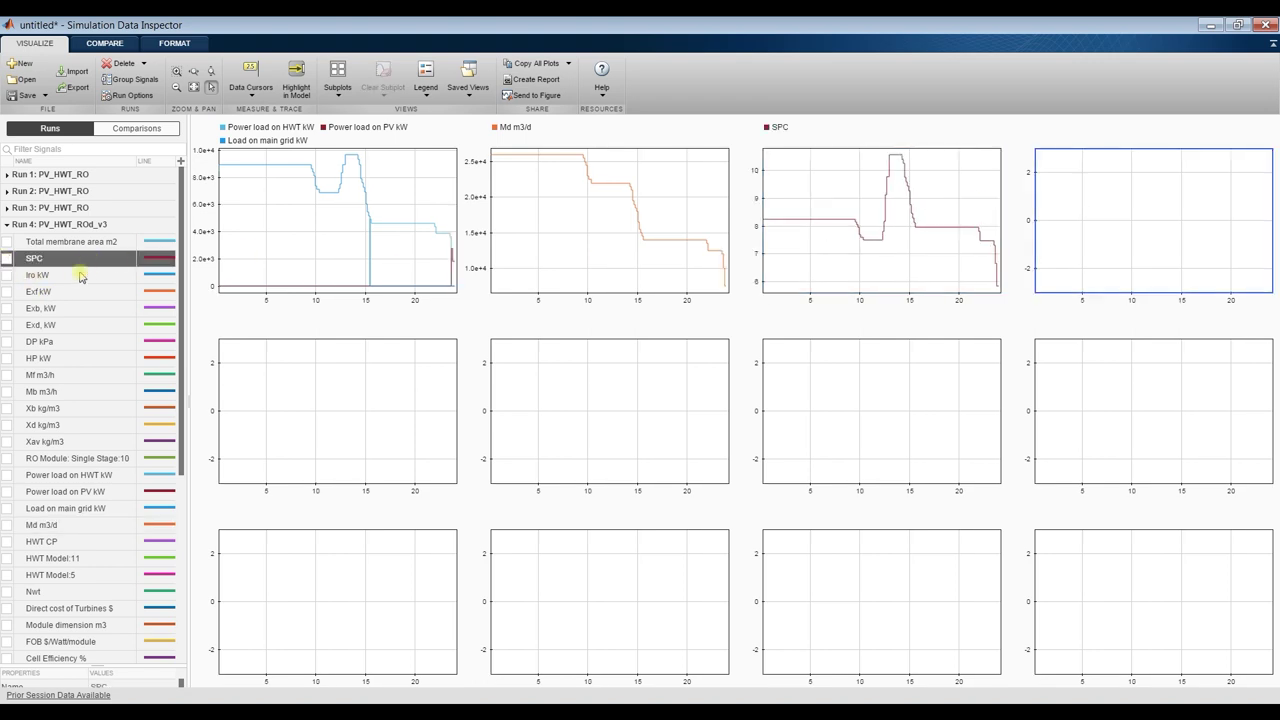
pyautogui.click(8, 275)
pyautogui.click(245, 392)
pyautogui.click(8, 291)
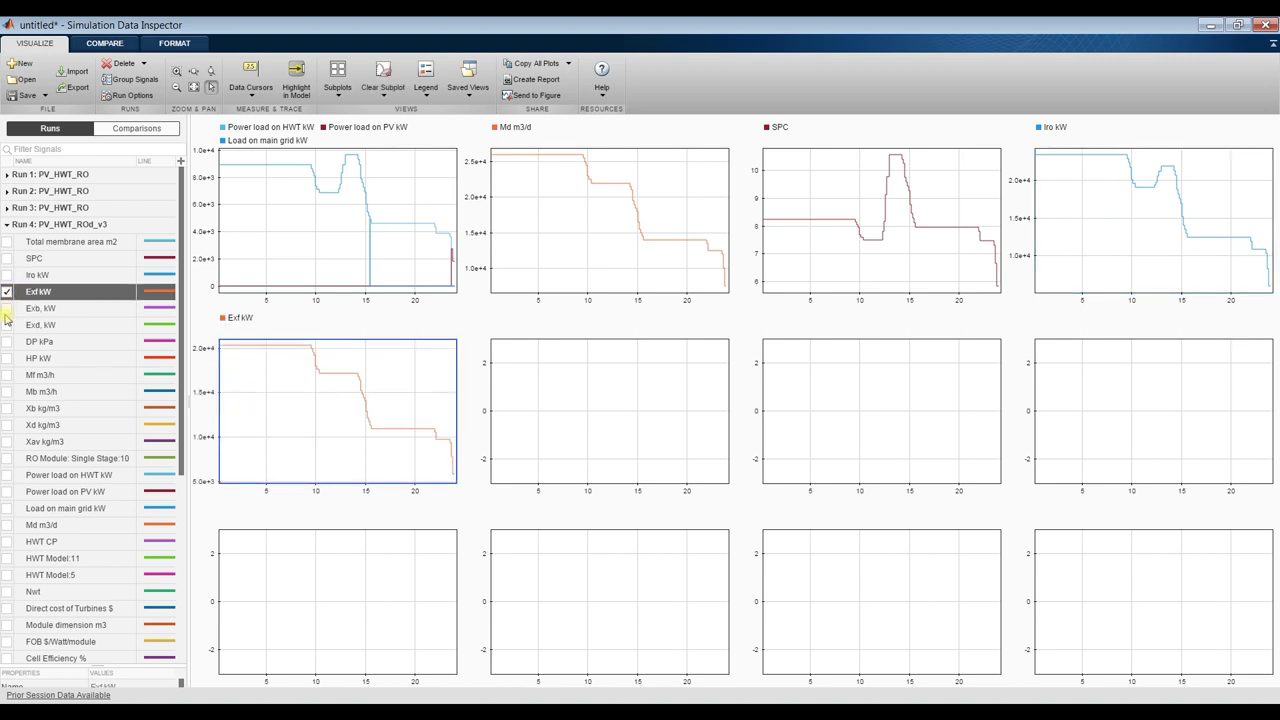
pyautogui.click(5, 312)
pyautogui.click(7, 308)
# Plot DP kPa in the second row's second subplot and the main grid cost MGCt $ in its third
pyautogui.click(560, 395)
pyautogui.click(7, 341)
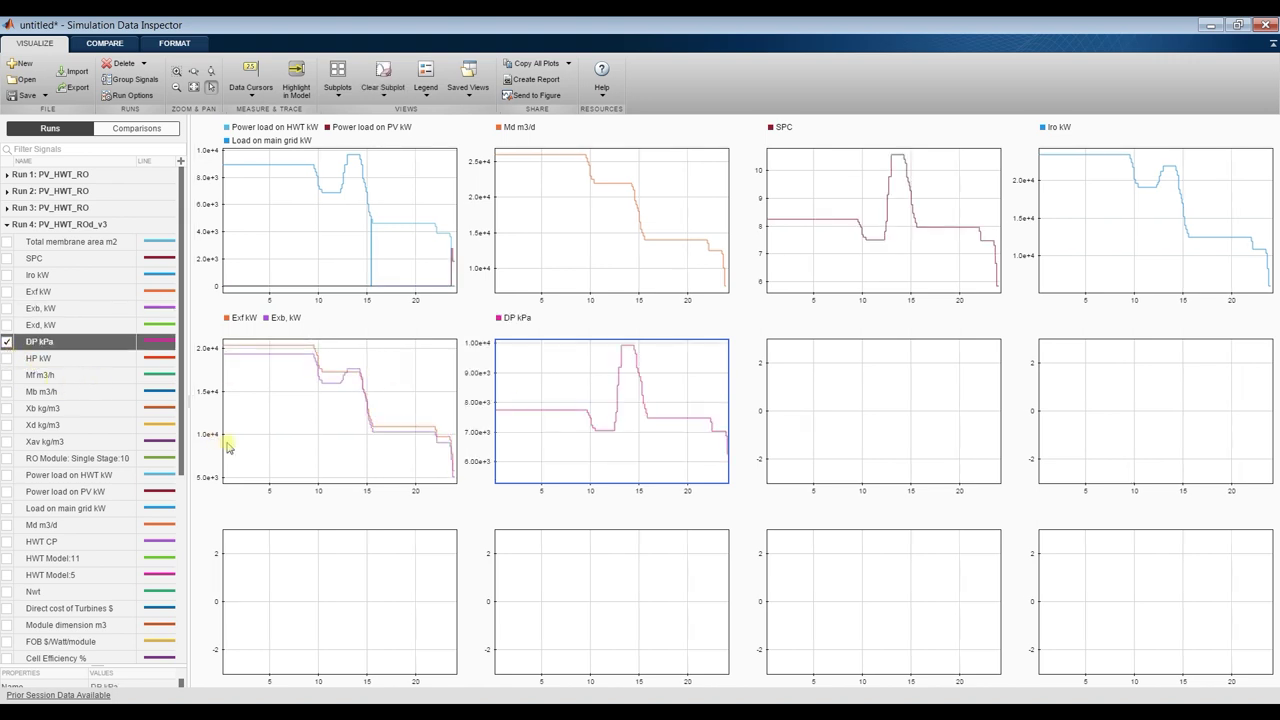
pyautogui.click(849, 420)
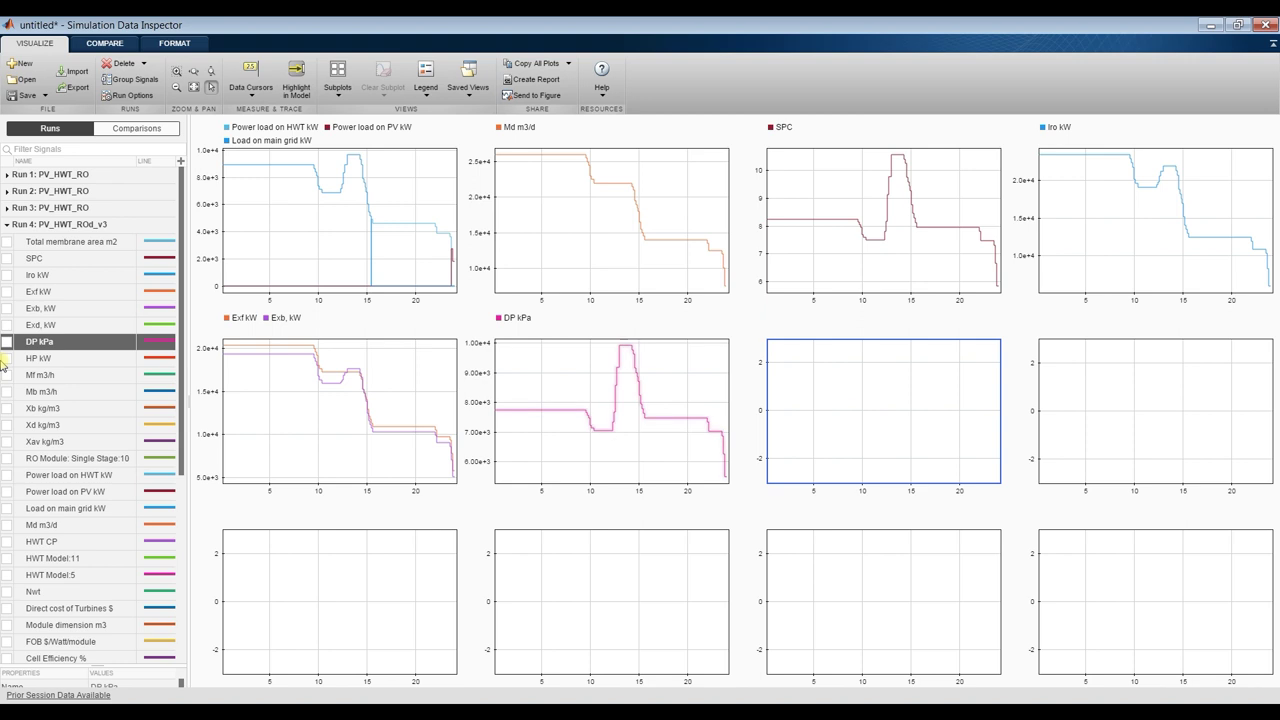
pyautogui.moveTo(183, 441); pyautogui.dragTo(183, 651)
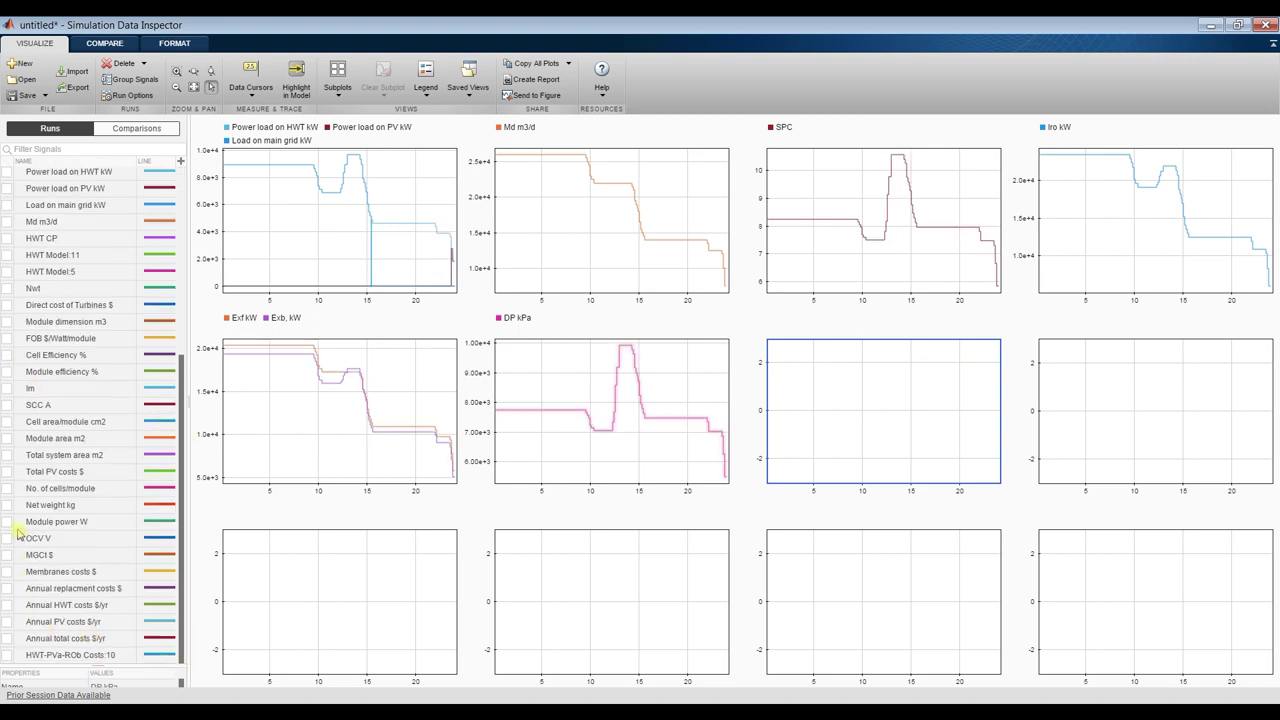
pyautogui.click(7, 555)
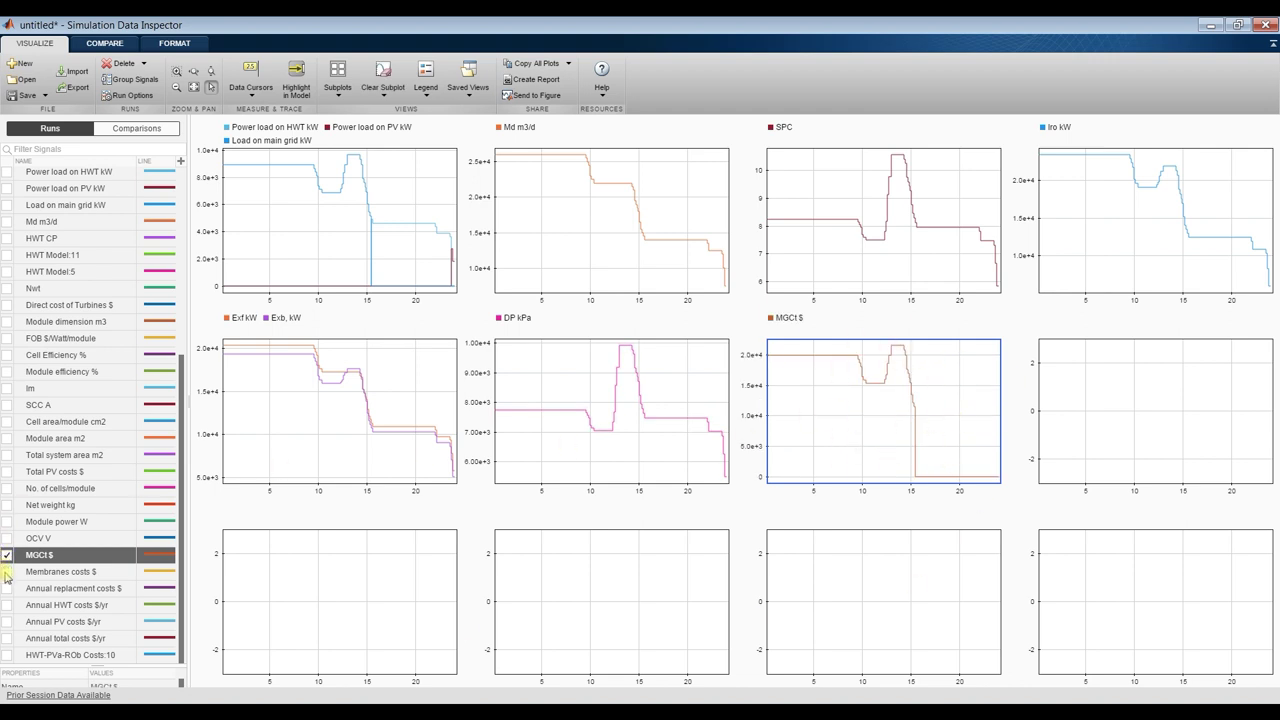
# Plot Membranes costs $ and Annual replacment costs $ together in the second row's last subplot
pyautogui.click(1092, 420)
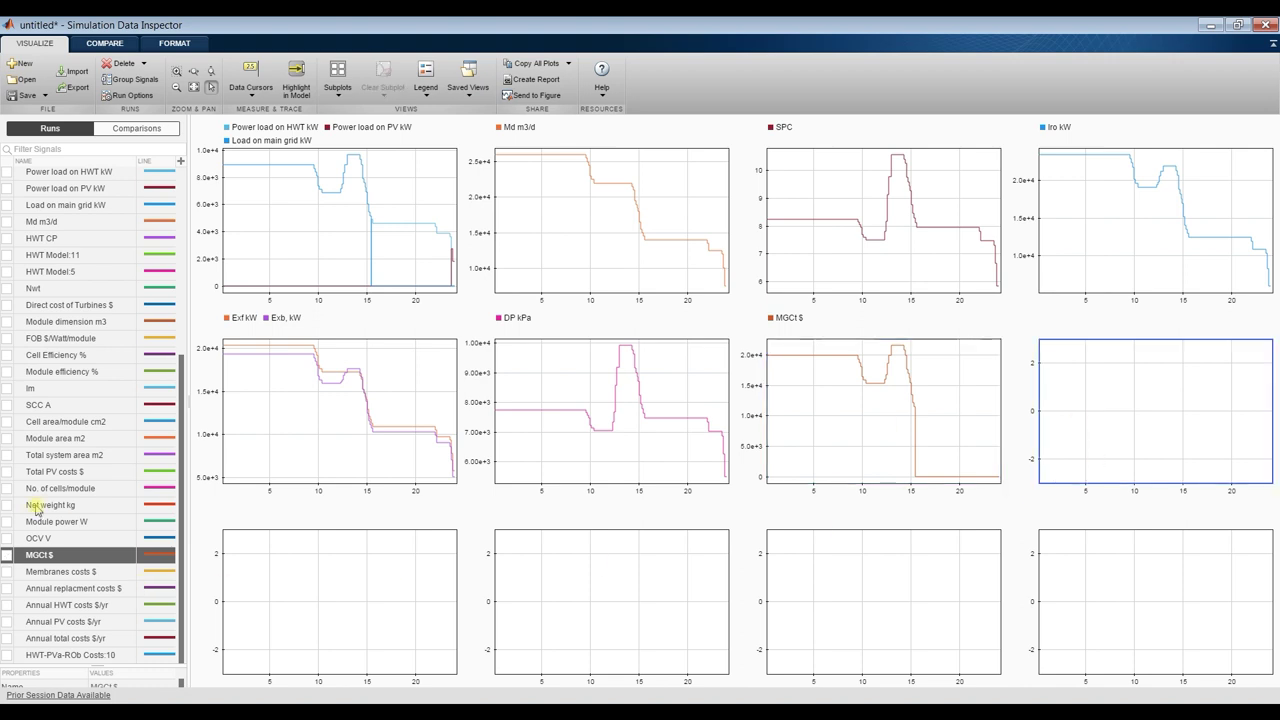
pyautogui.click(6, 573)
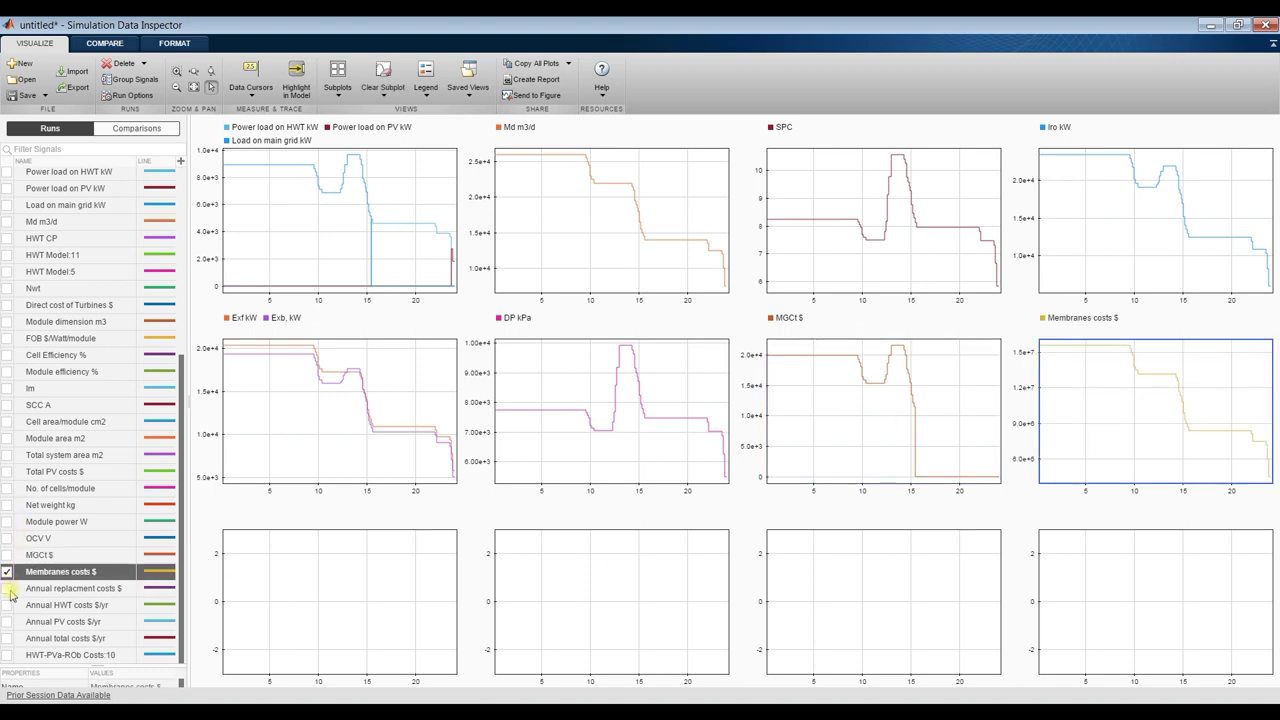
pyautogui.click(8, 589)
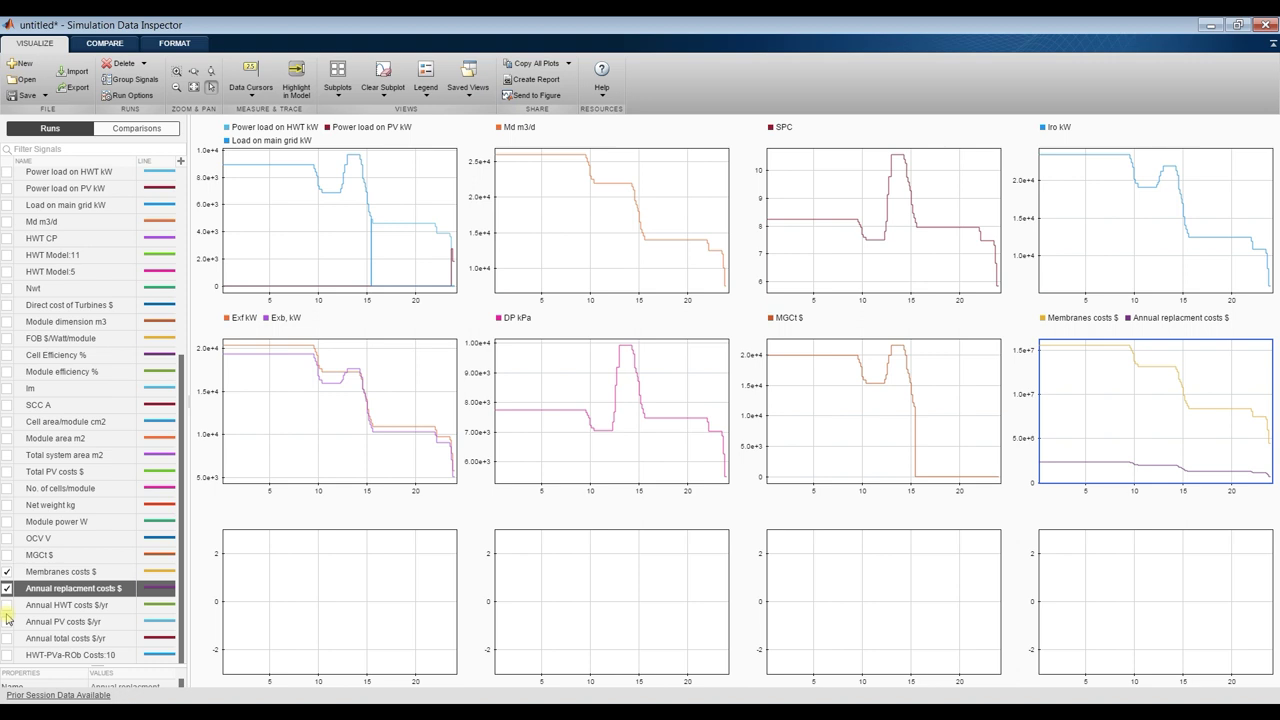
# Plot the annual HWT and PV costs together in the third row's first subplot, and Annual total costs $/yr in the second
pyautogui.click(420, 560)
pyautogui.click(7, 605)
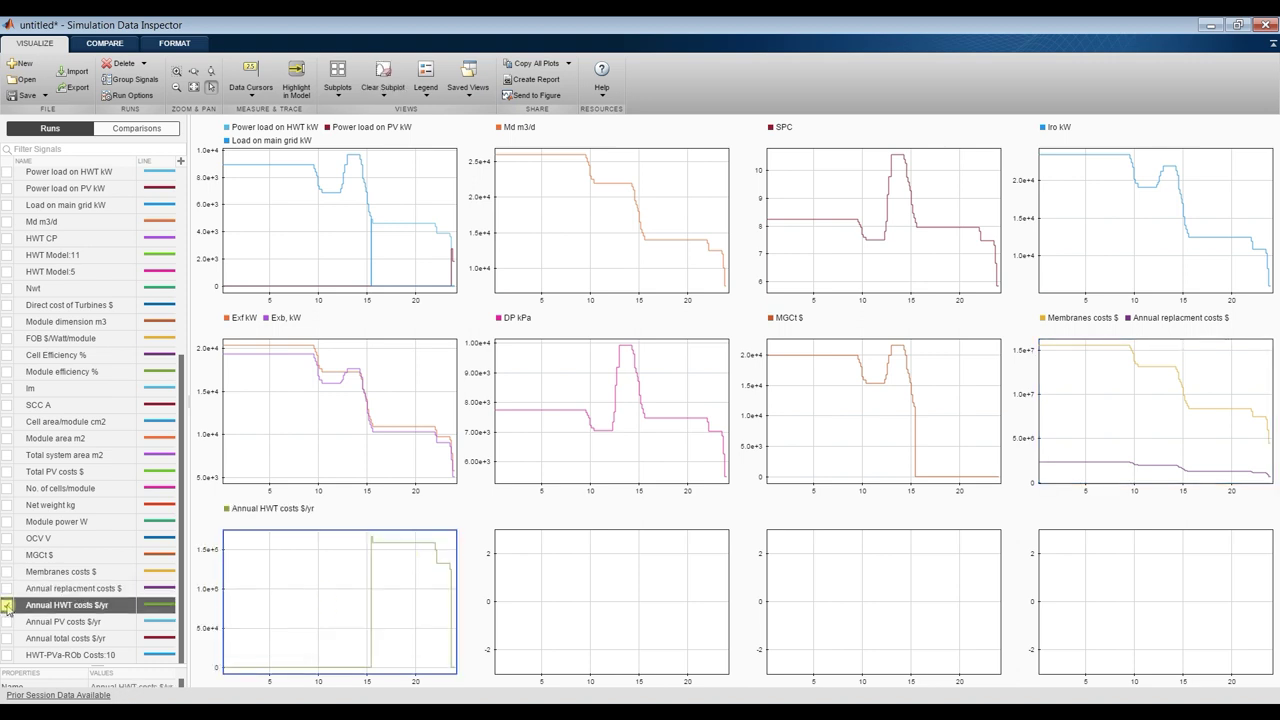
pyautogui.click(7, 622)
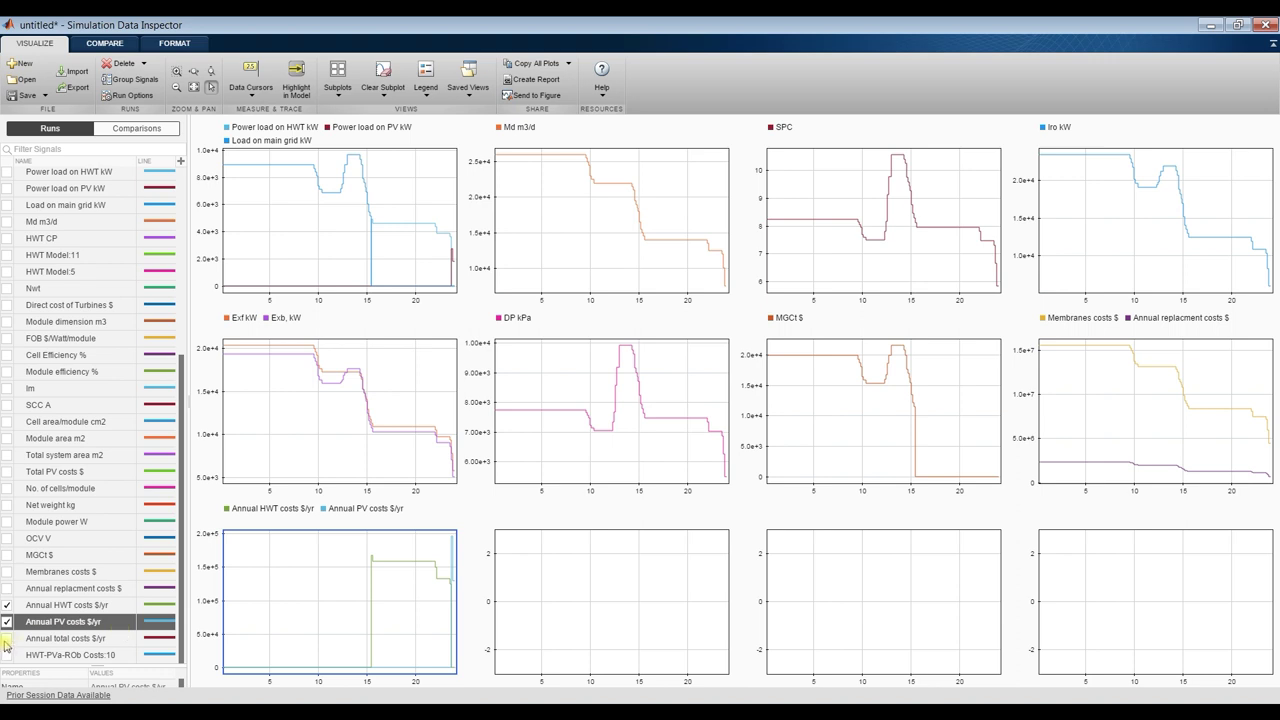
pyautogui.click(575, 640)
pyautogui.click(7, 638)
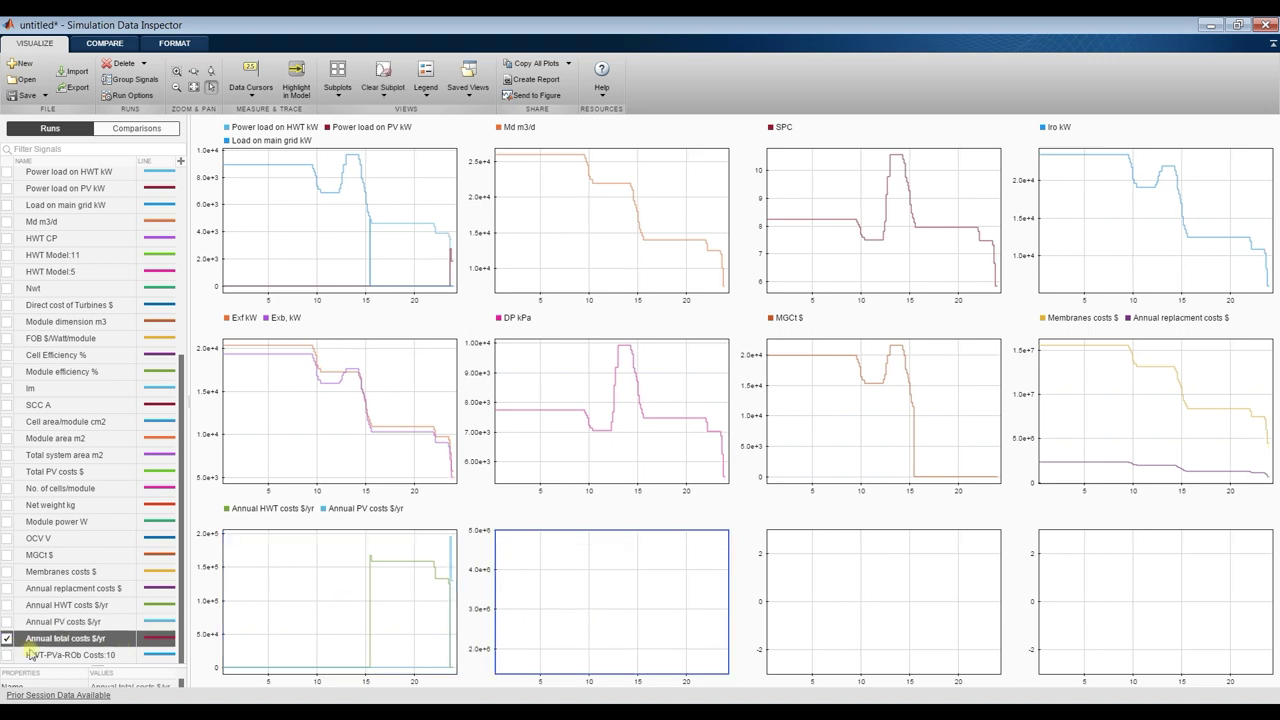
# Plot Total system area m2 in the third subplot of the bottom row
pyautogui.click(803, 574)
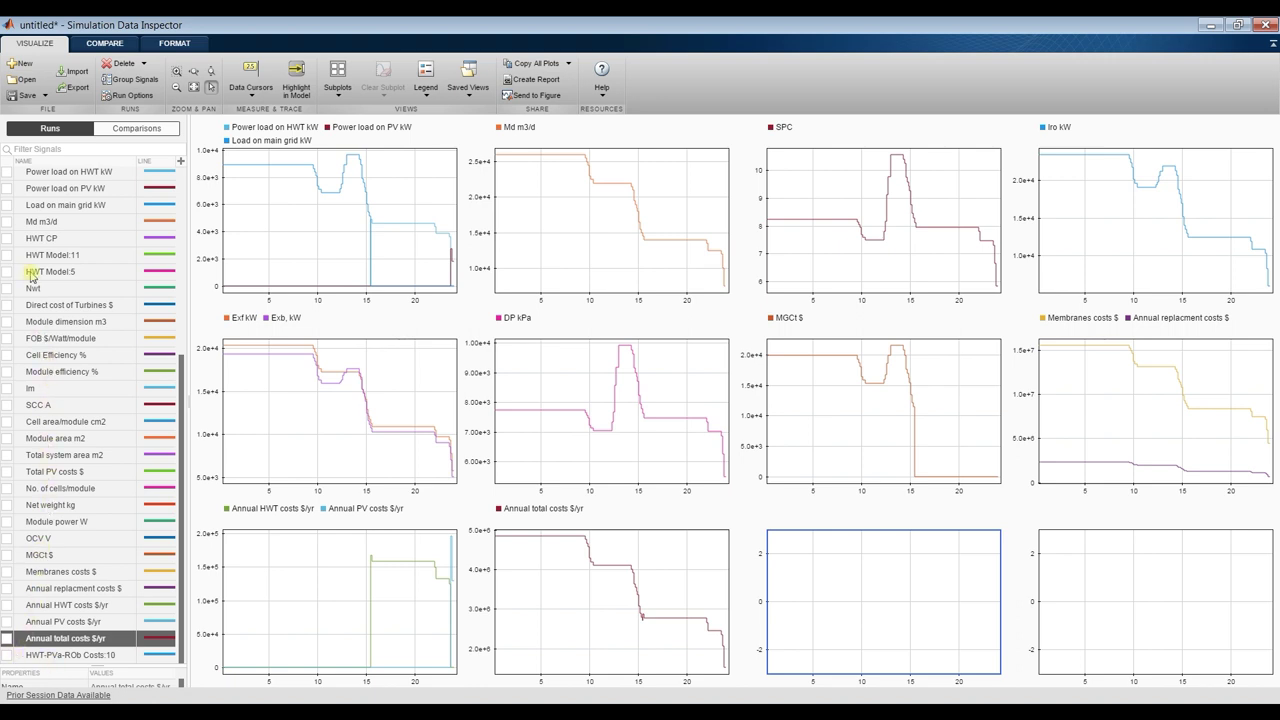
pyautogui.scroll(2, 31, 277)
pyautogui.scroll(-2, 40, 400)
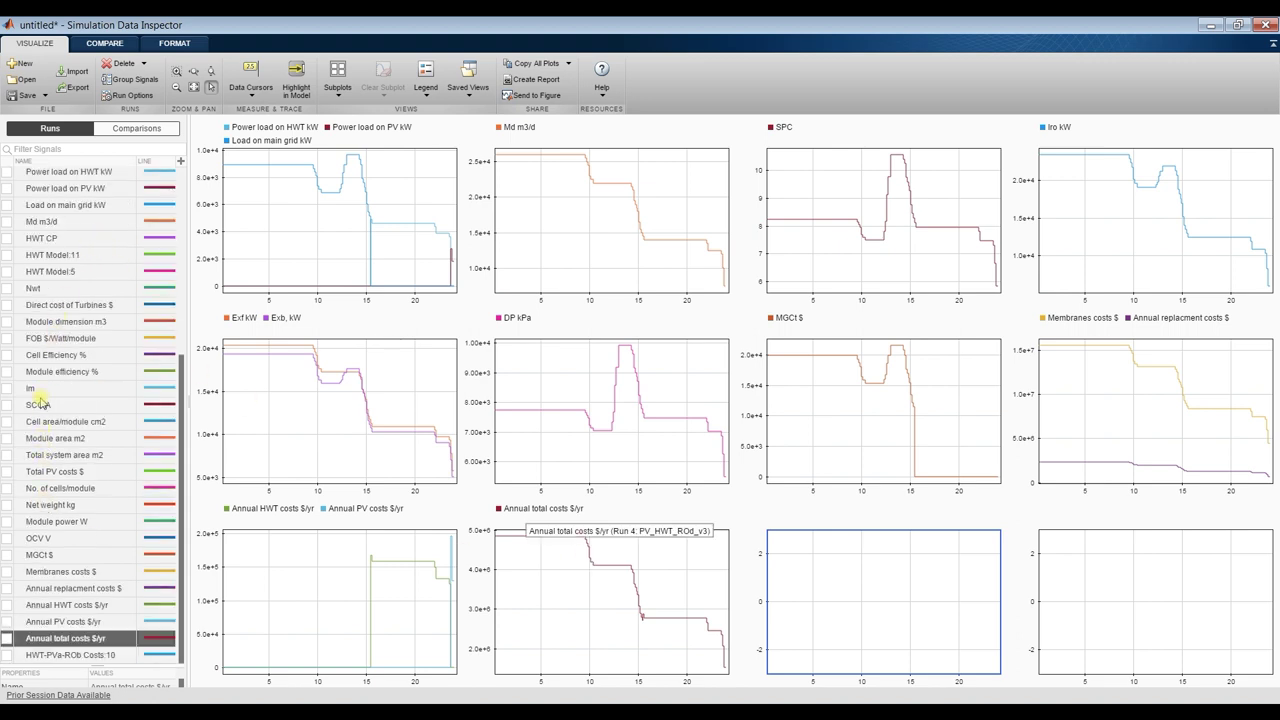
pyautogui.click(7, 456)
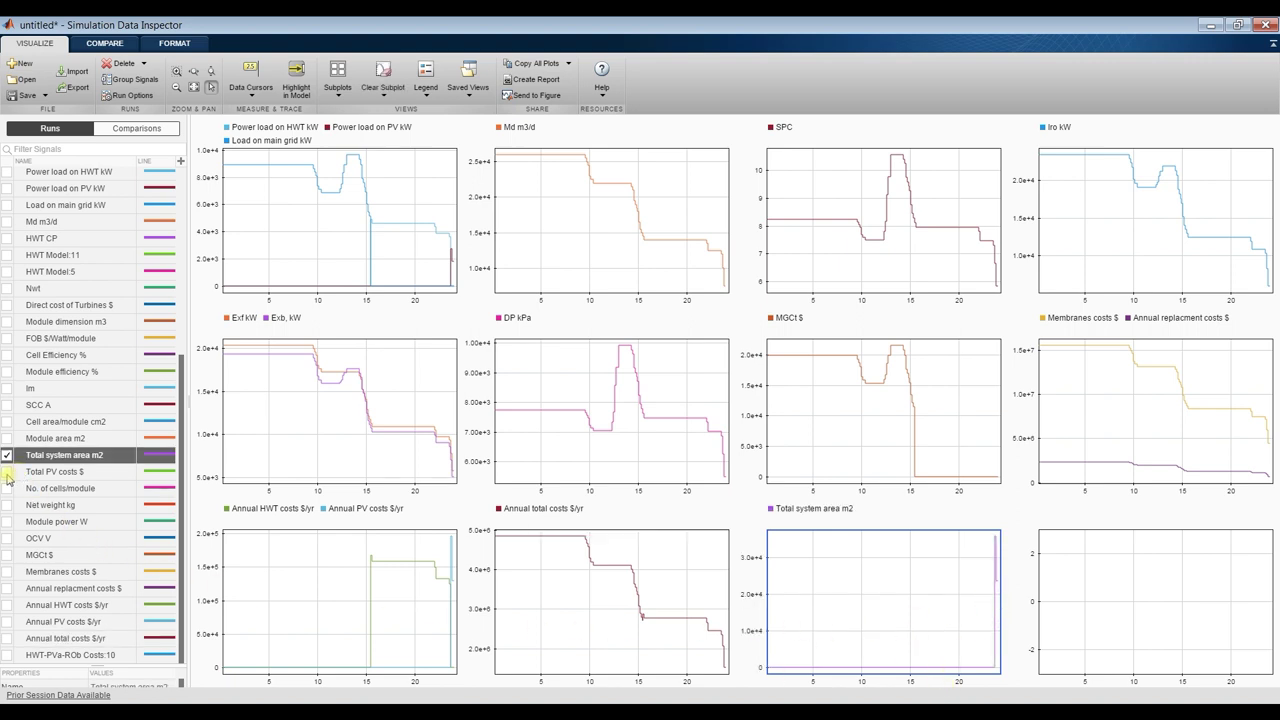
# Select the empty last subplot and look through Run 4's signal list for the remaining signals
pyautogui.click(1086, 592)
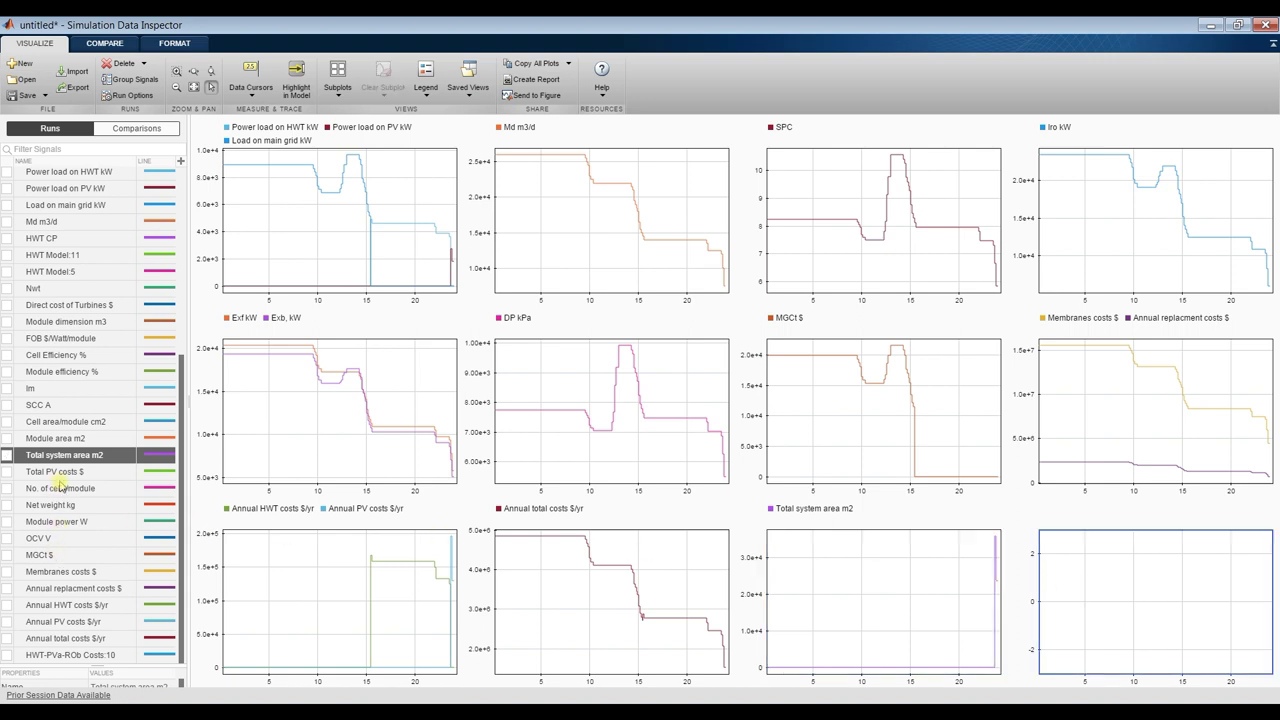
pyautogui.scroll(6, 30, 440)
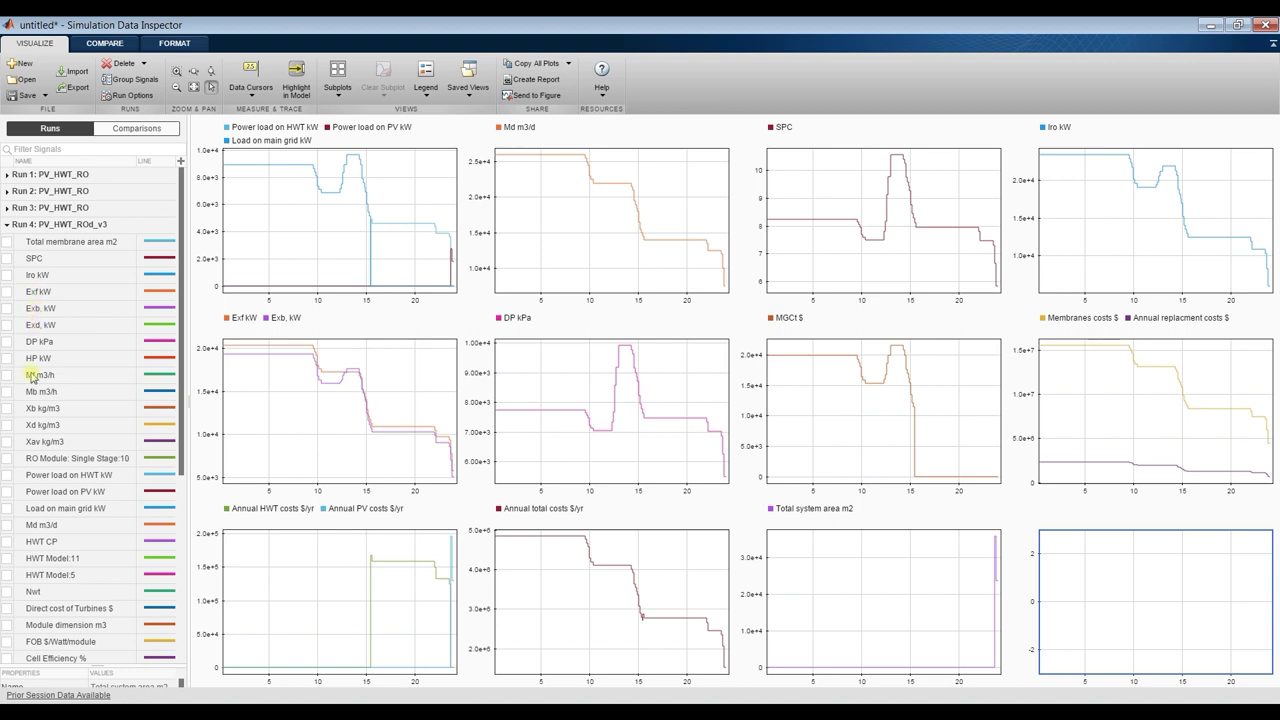
pyautogui.scroll(-2, 54, 450)
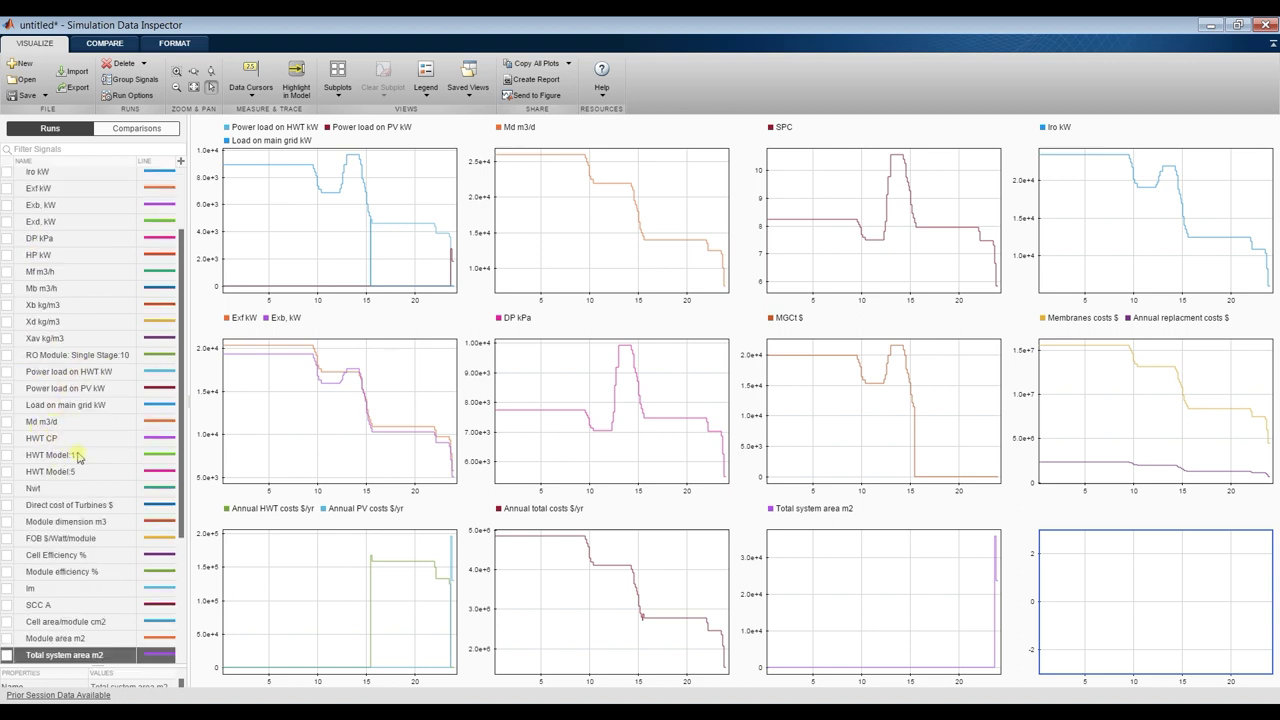
pyautogui.scroll(-2, 60, 458)
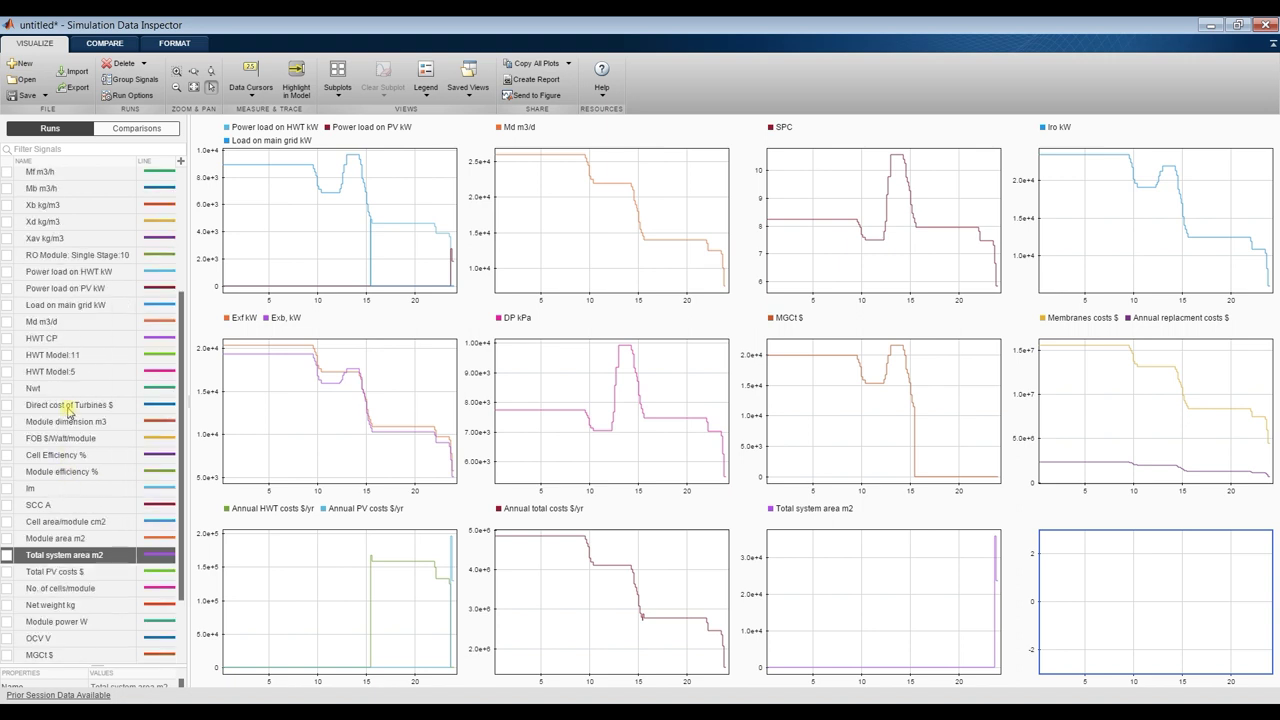
pyautogui.scroll(-2, 25, 540)
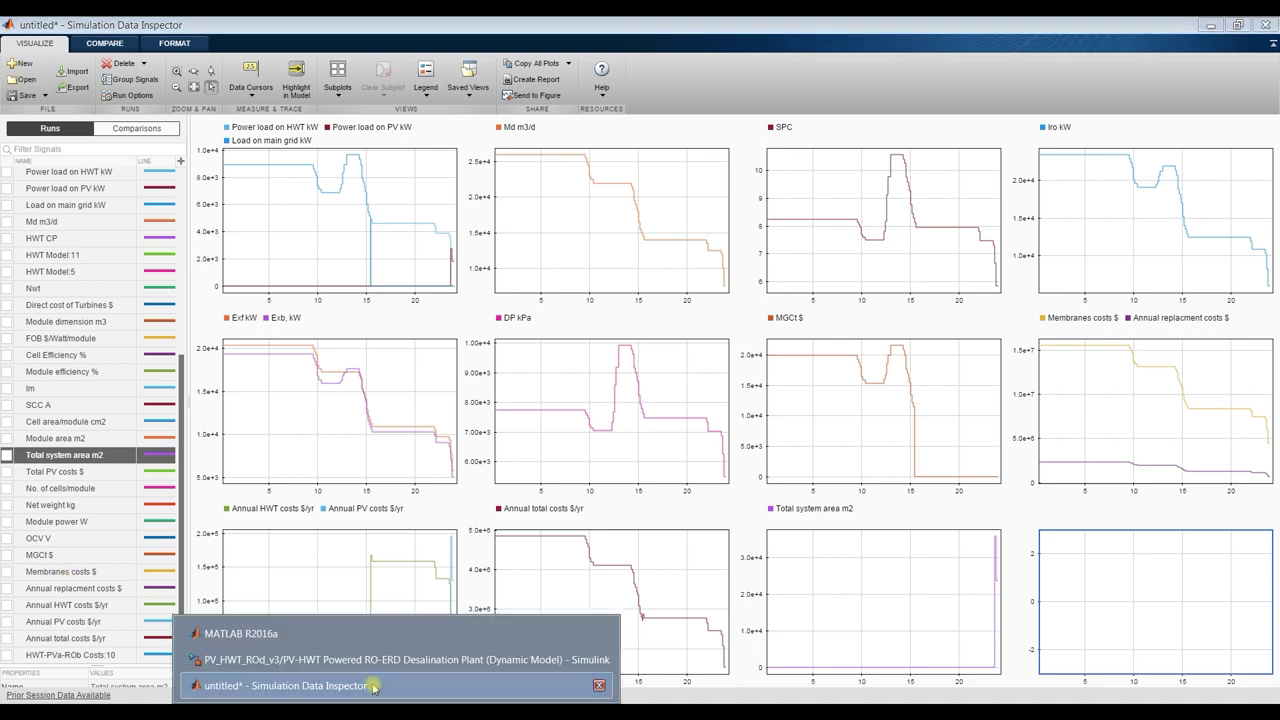
# Switch to the Simulink model, enable logging of the UPC $/m3 signal in the Splliter & Costs Control Room, and return to the plant level
pyautogui.click(333, 665)
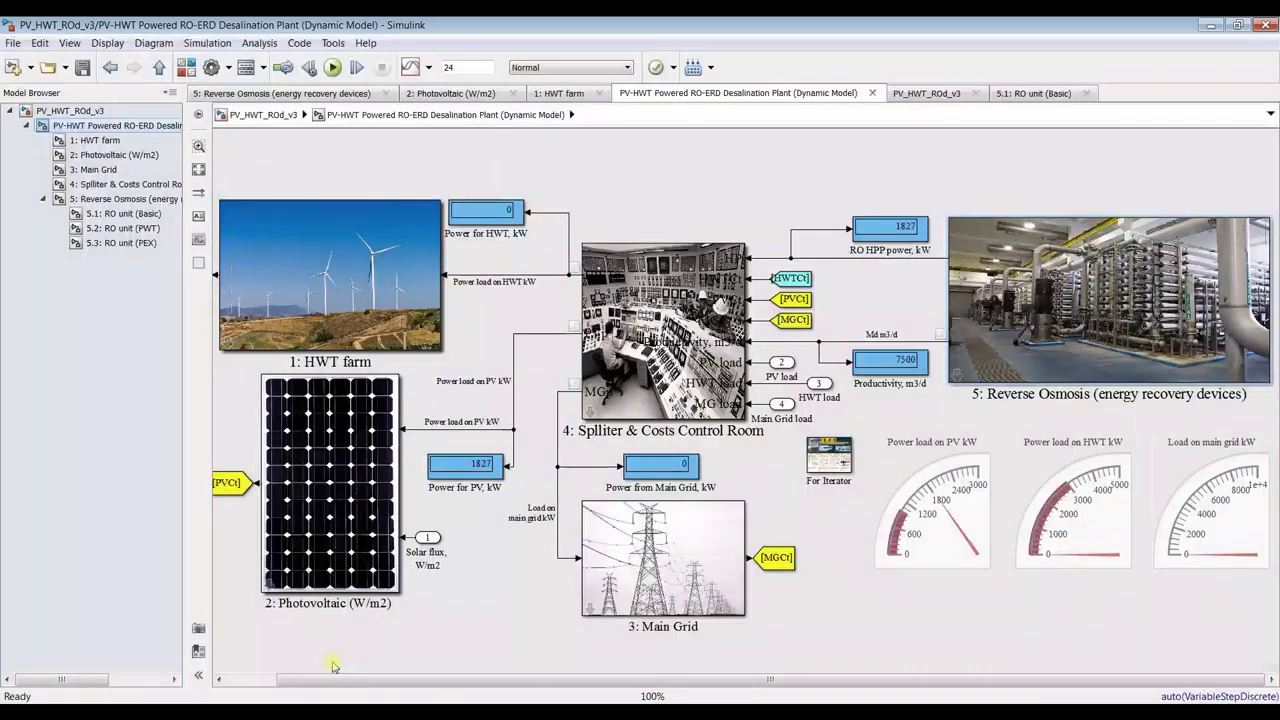
pyautogui.click(107, 188)
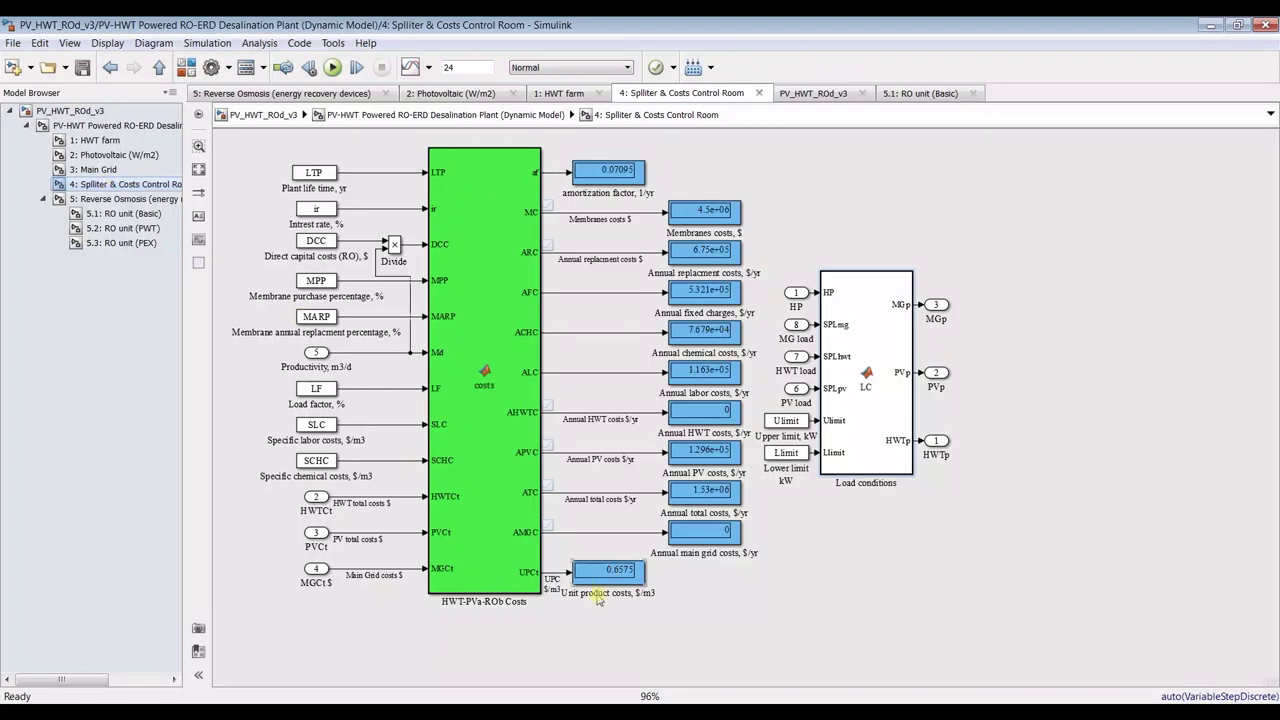
pyautogui.scroll(5, 477, 507)
pyautogui.click(440, 507)
pyautogui.moveTo(479, 479)
pyautogui.click(455, 456)
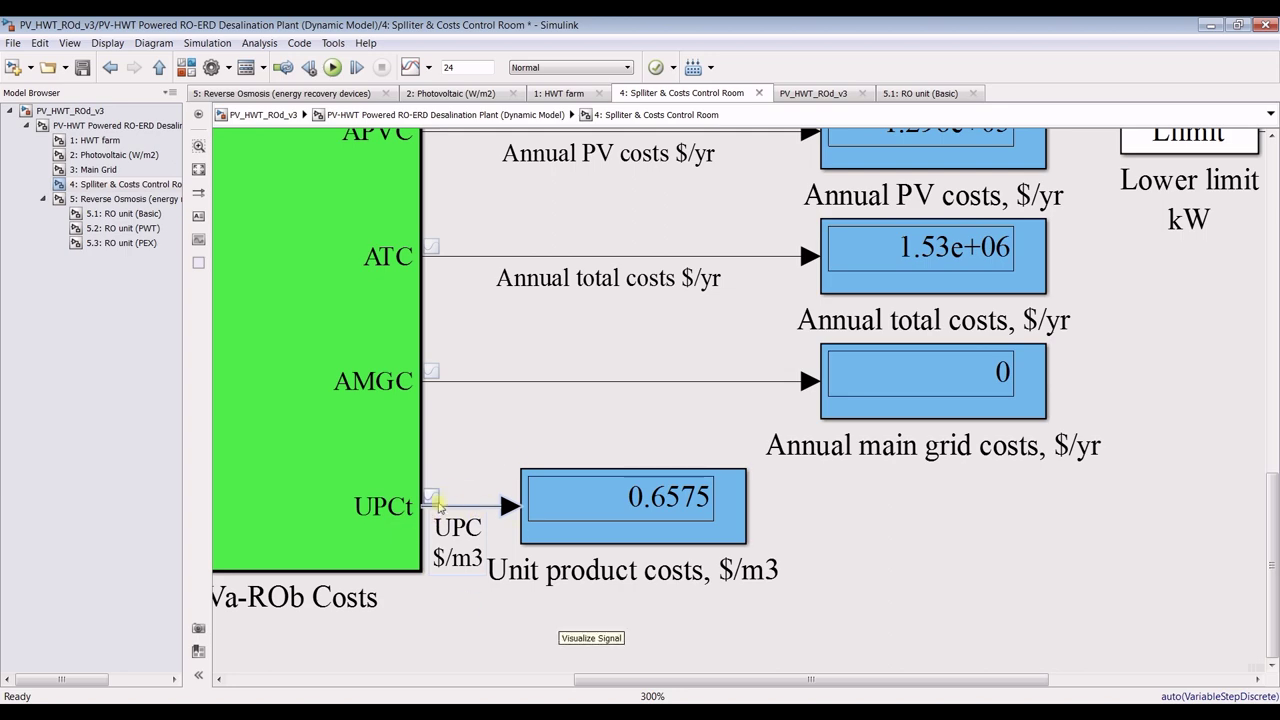
pyautogui.scroll(5, 424, 500)
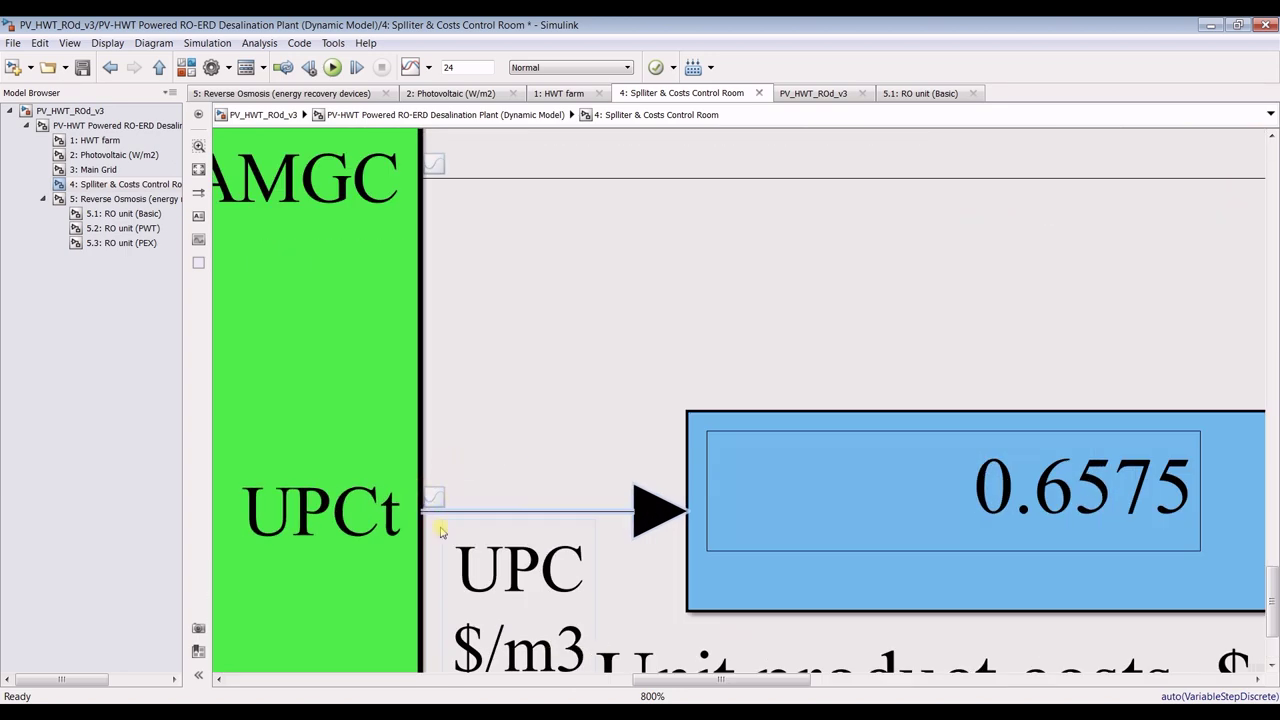
pyautogui.scroll(-6, 450, 512)
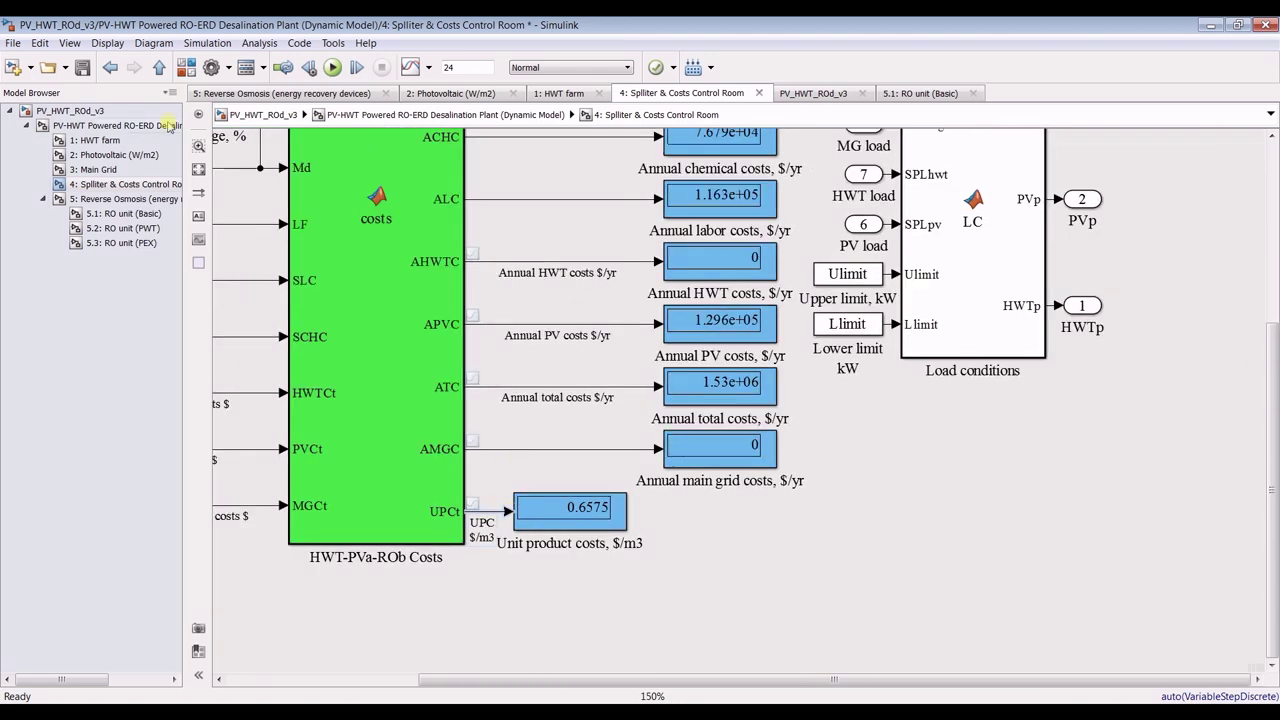
pyautogui.click(80, 127)
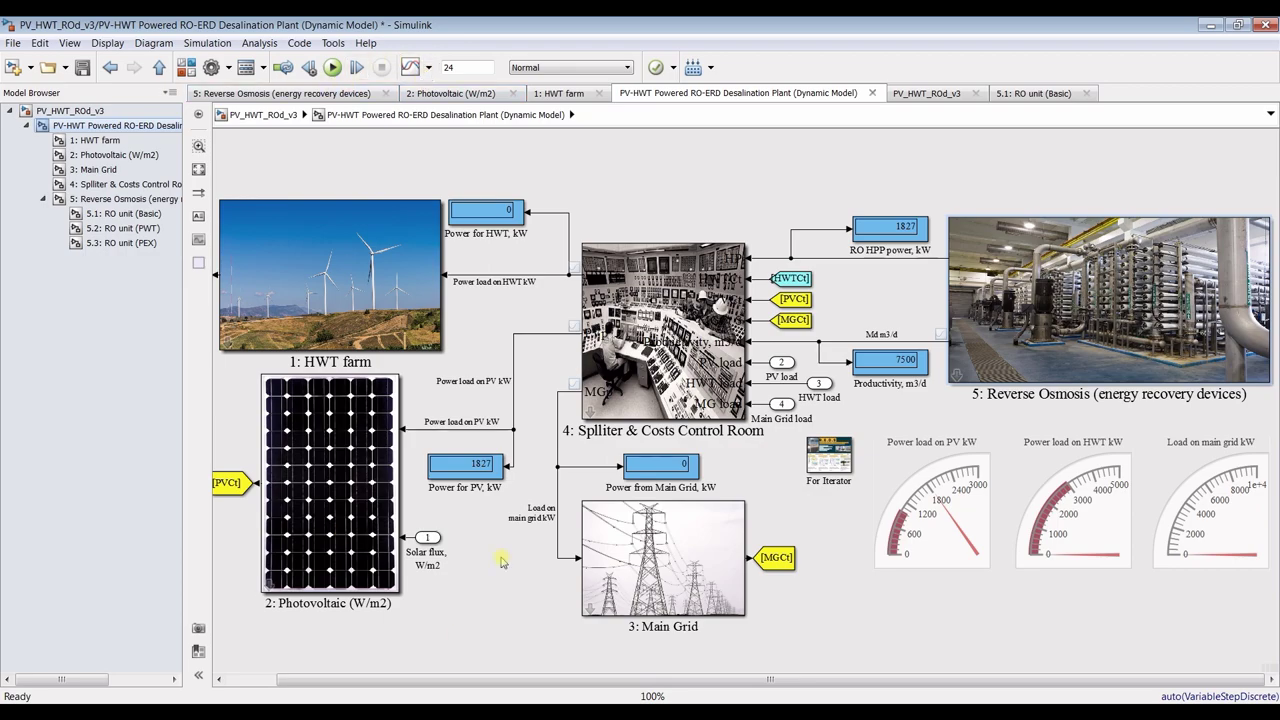
# Switch to the Simulation Data Inspector, delete all runs and close it
pyautogui.click(457, 688)
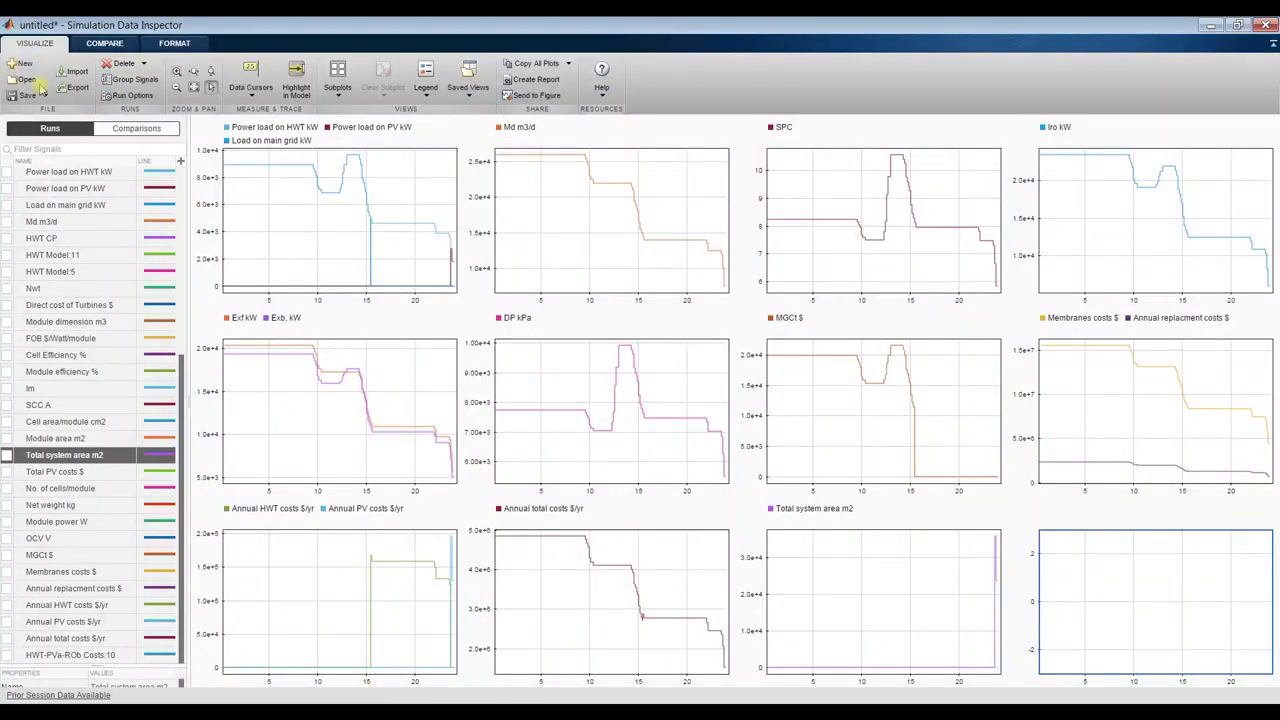
pyautogui.click(143, 63)
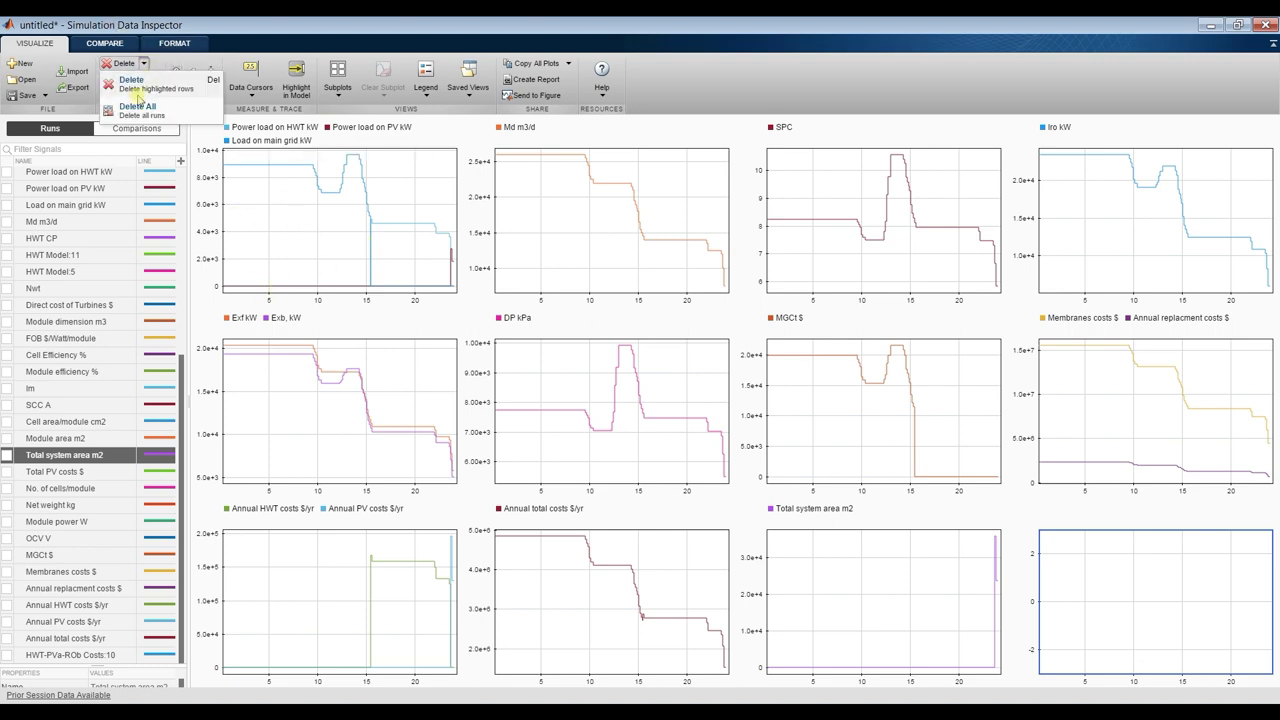
pyautogui.click(140, 87)
pyautogui.click(665, 394)
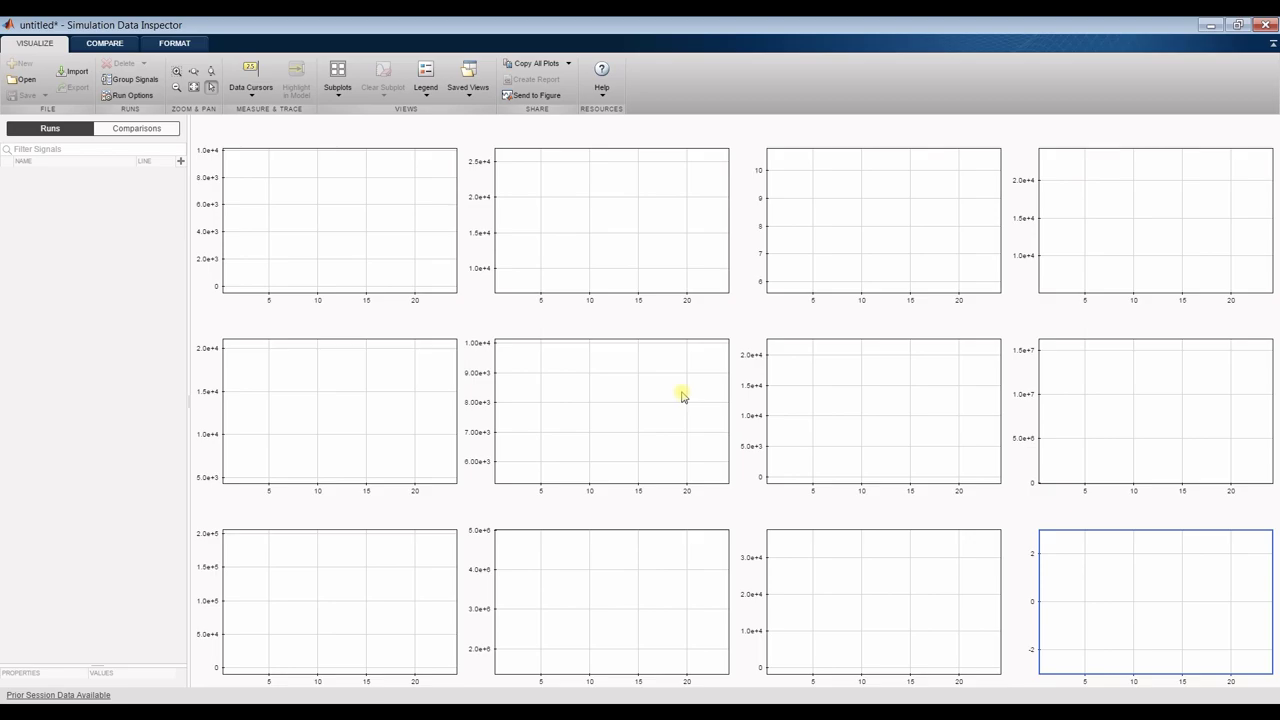
pyautogui.click(1268, 25)
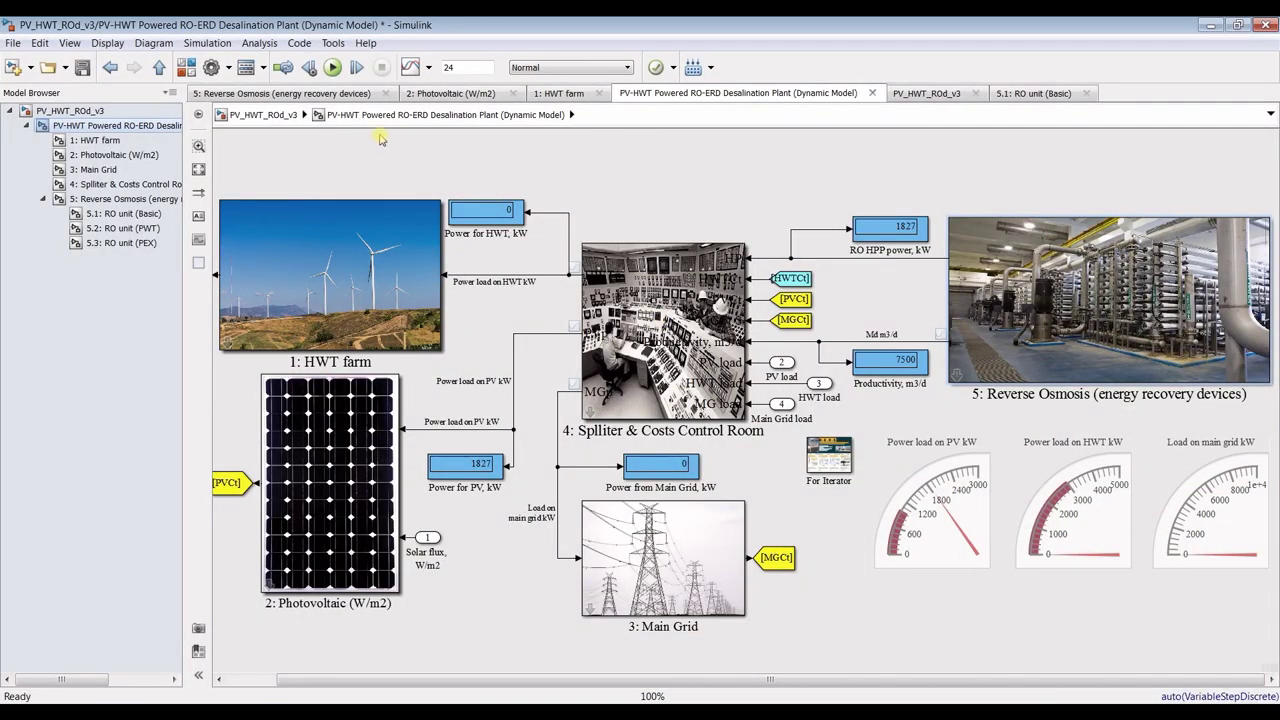
# Start the simulation and open the Reverse Osmosis block's parameters, moving the dialog clear of the power gauges
pyautogui.click(332, 67)
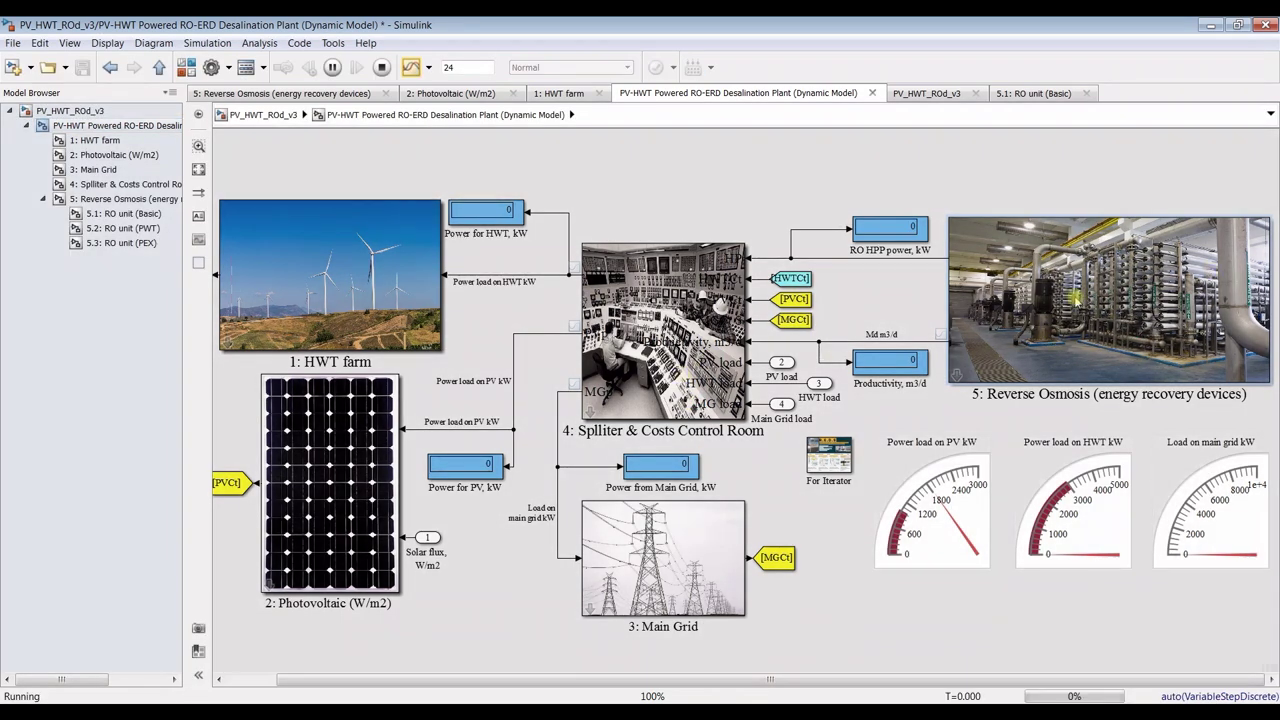
pyautogui.doubleClick(1038, 228)
pyautogui.moveTo(1012, 150); pyautogui.dragTo(331, 111)
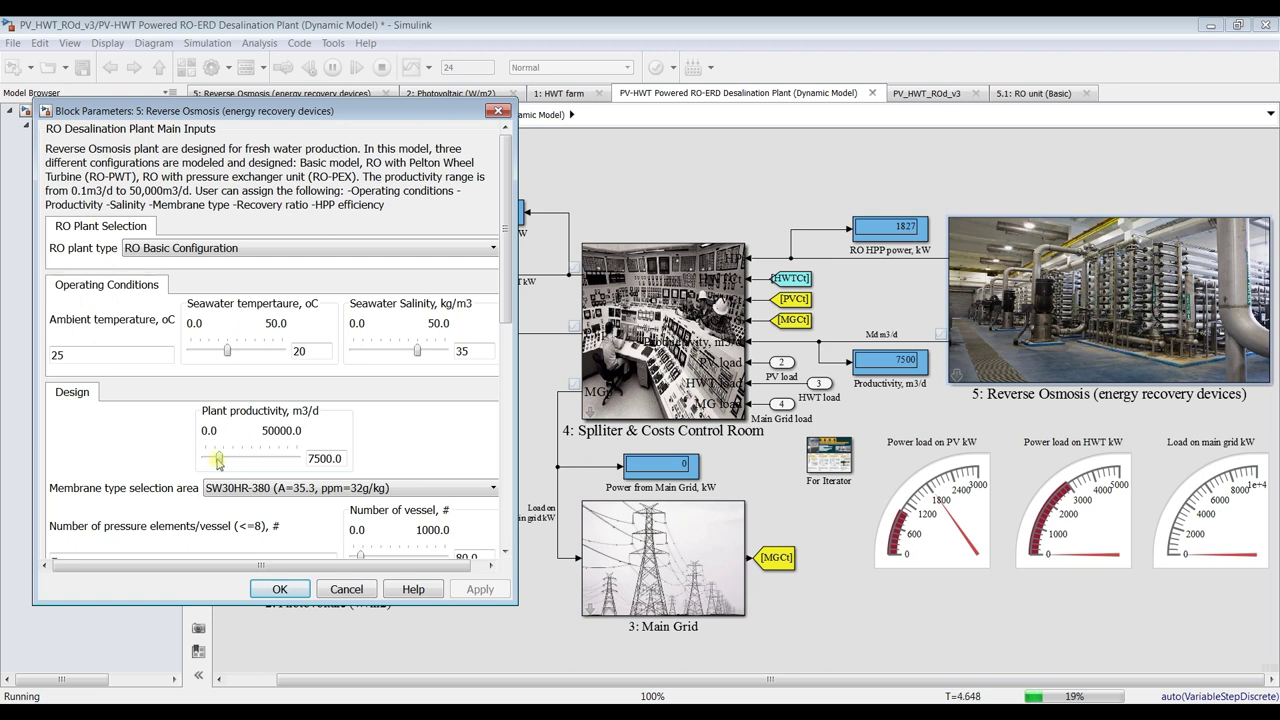
# Set the plant productivity to 11500 m3/d and the number of vessels to 140 while the simulation runs
pyautogui.moveTo(218, 462); pyautogui.dragTo(222, 463)
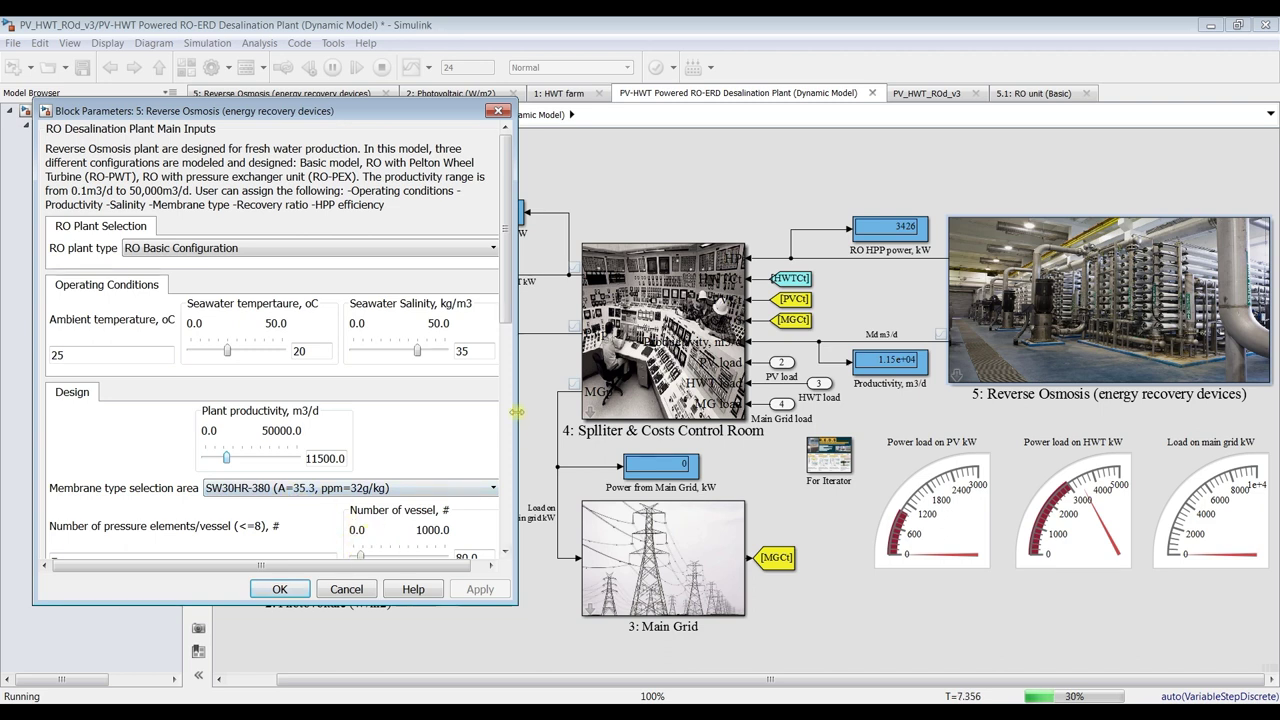
pyautogui.scroll(-3, 500, 305)
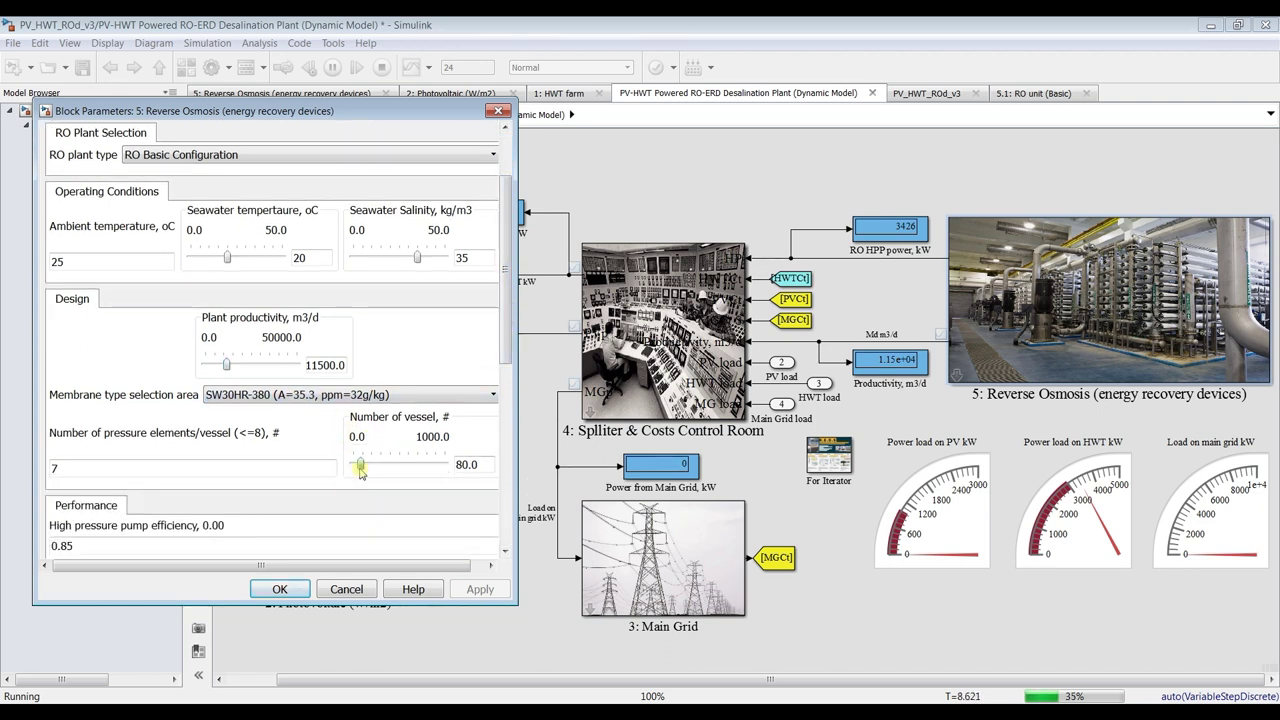
pyautogui.moveTo(360, 473); pyautogui.dragTo(362, 472)
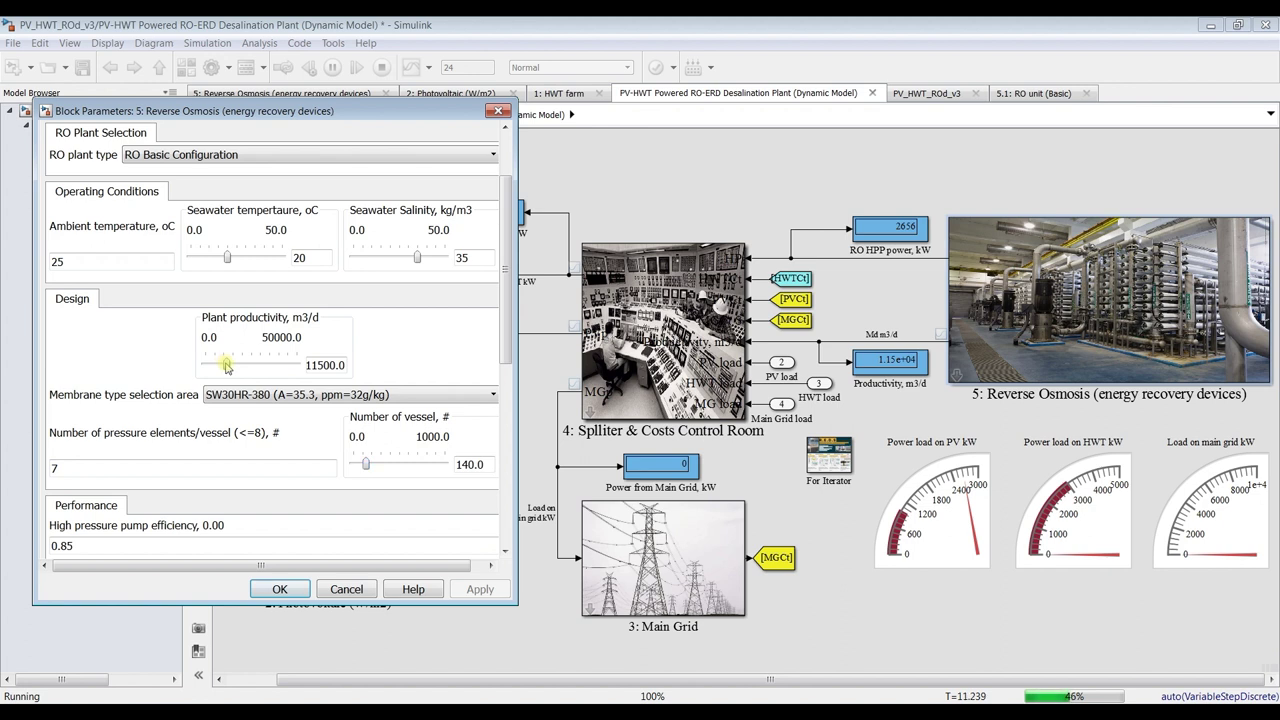
# Raise the plant productivity gradually to 26500 m3/d during the running simulation
pyautogui.moveTo(226, 367); pyautogui.dragTo(230, 366)
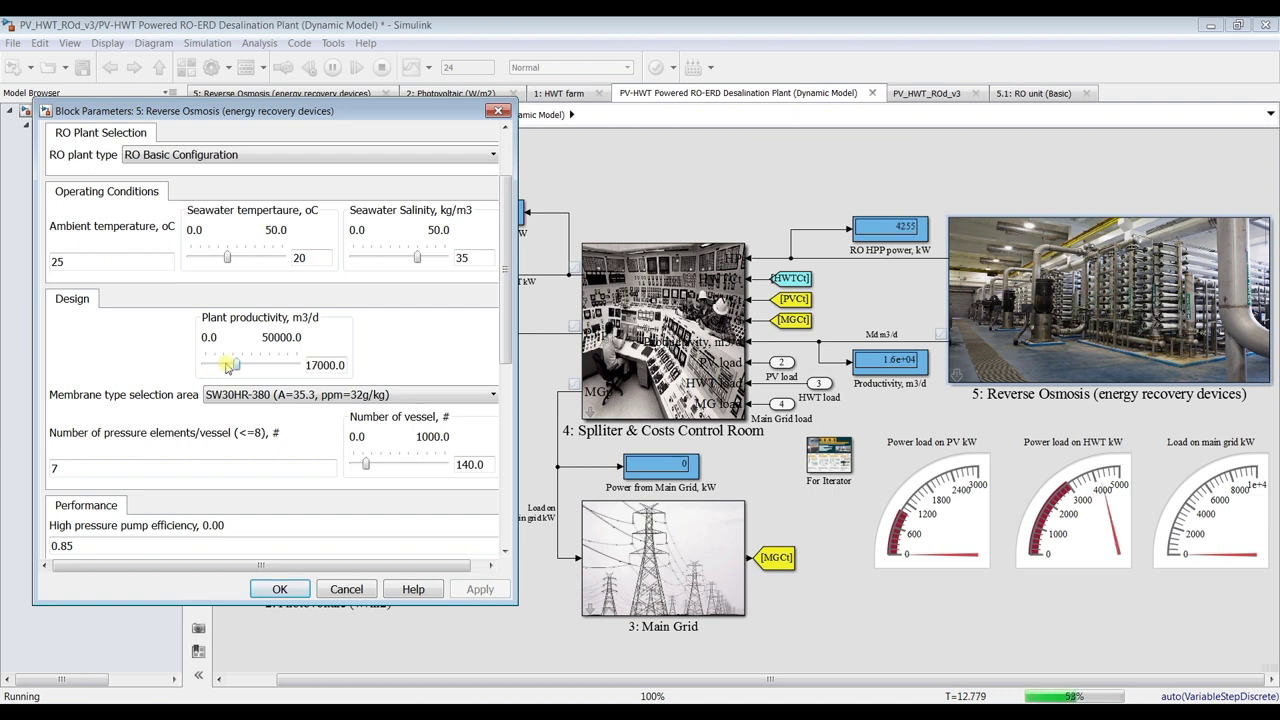
pyautogui.press('Right')
pyautogui.press('Right')
pyautogui.press('Right')
pyautogui.press('Right')
pyautogui.press('Right')
pyautogui.press('Right')
pyautogui.press('Right')
pyautogui.press('Right')
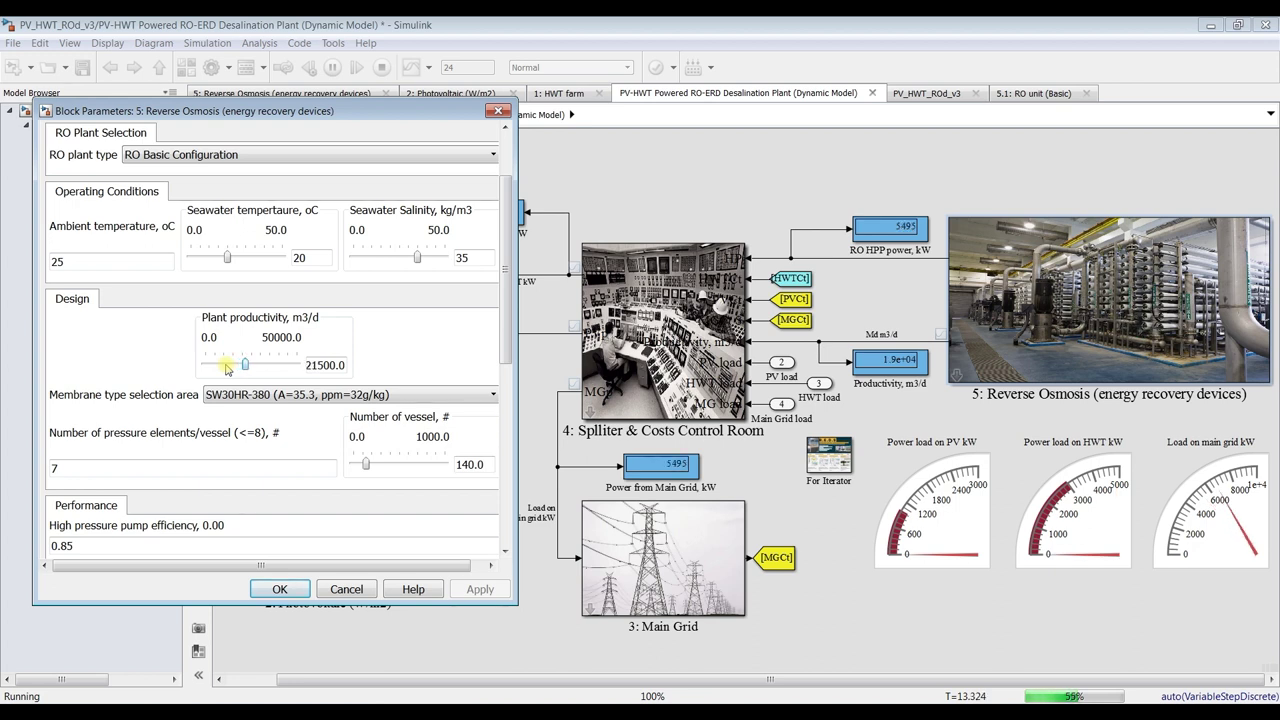
pyautogui.press('Right')
pyautogui.press('Right')
pyautogui.press('Right')
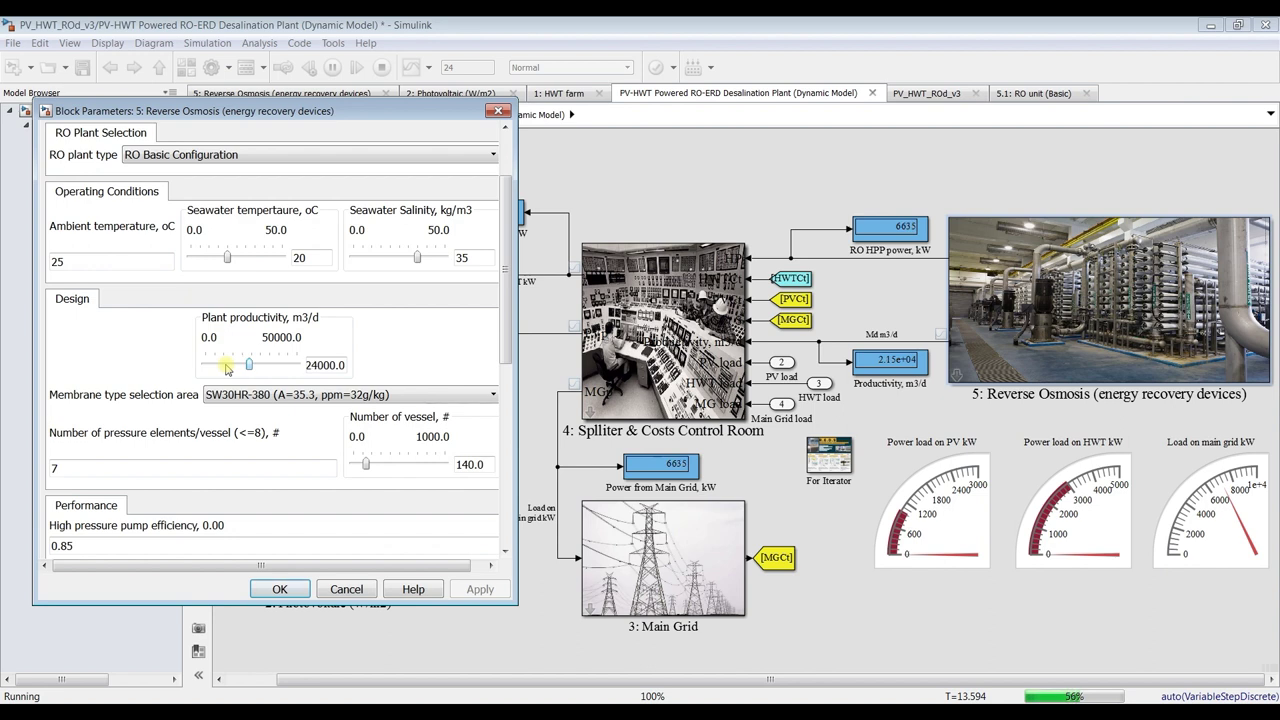
pyautogui.press('Right')
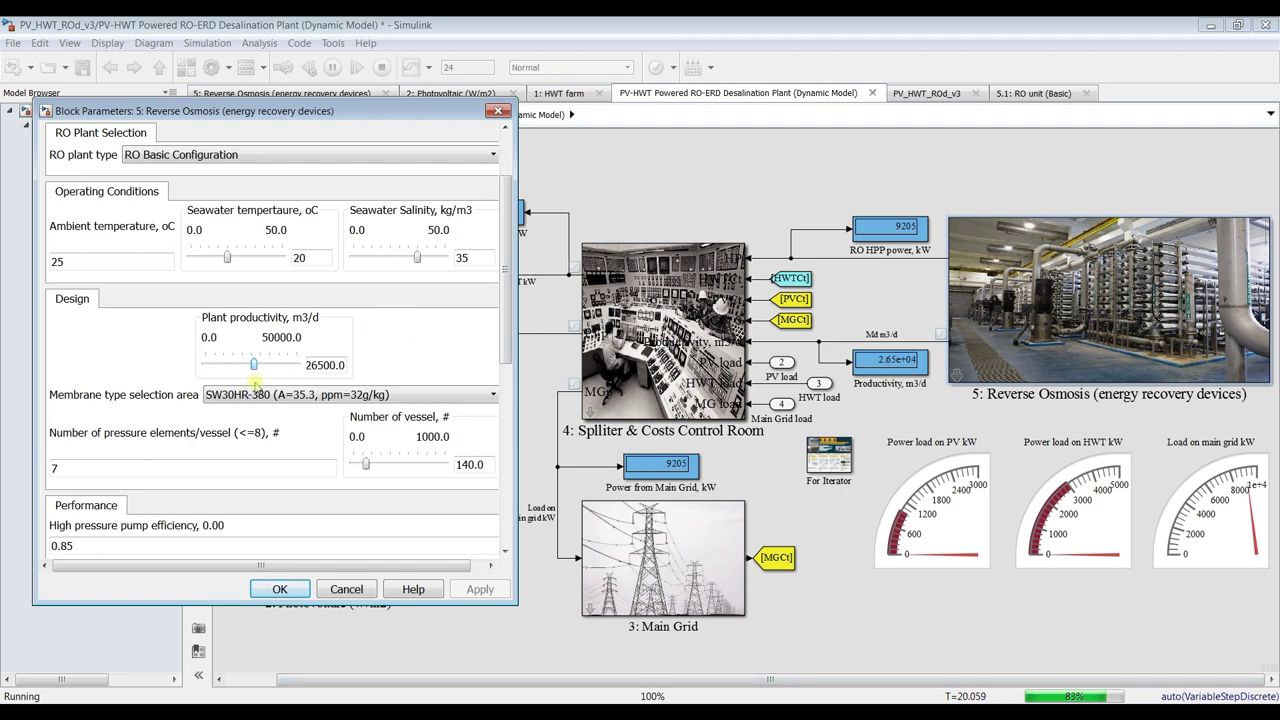
# Raise the plant productivity to 27500 m3/d, lower it to about 24000 m3/d, and accept the block parameters
pyautogui.moveTo(253, 369); pyautogui.dragTo(256, 370)
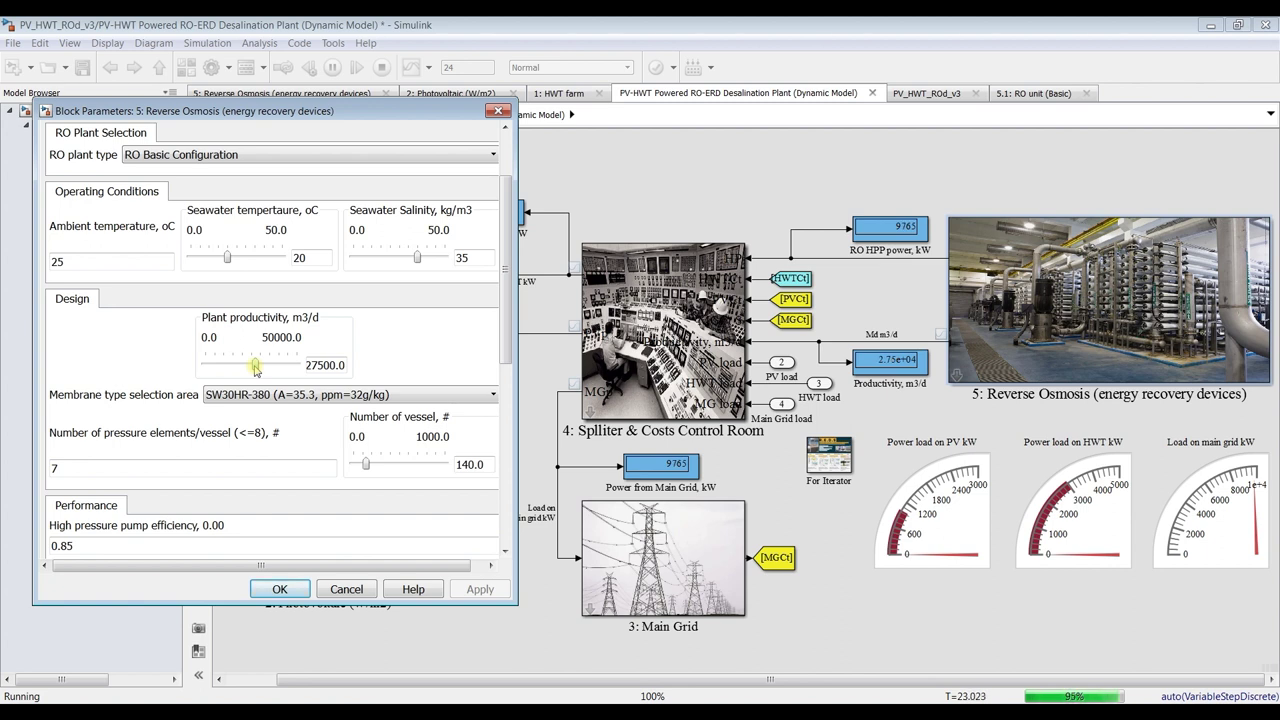
pyautogui.moveTo(255, 369); pyautogui.dragTo(240, 372)
pyautogui.click(288, 590)
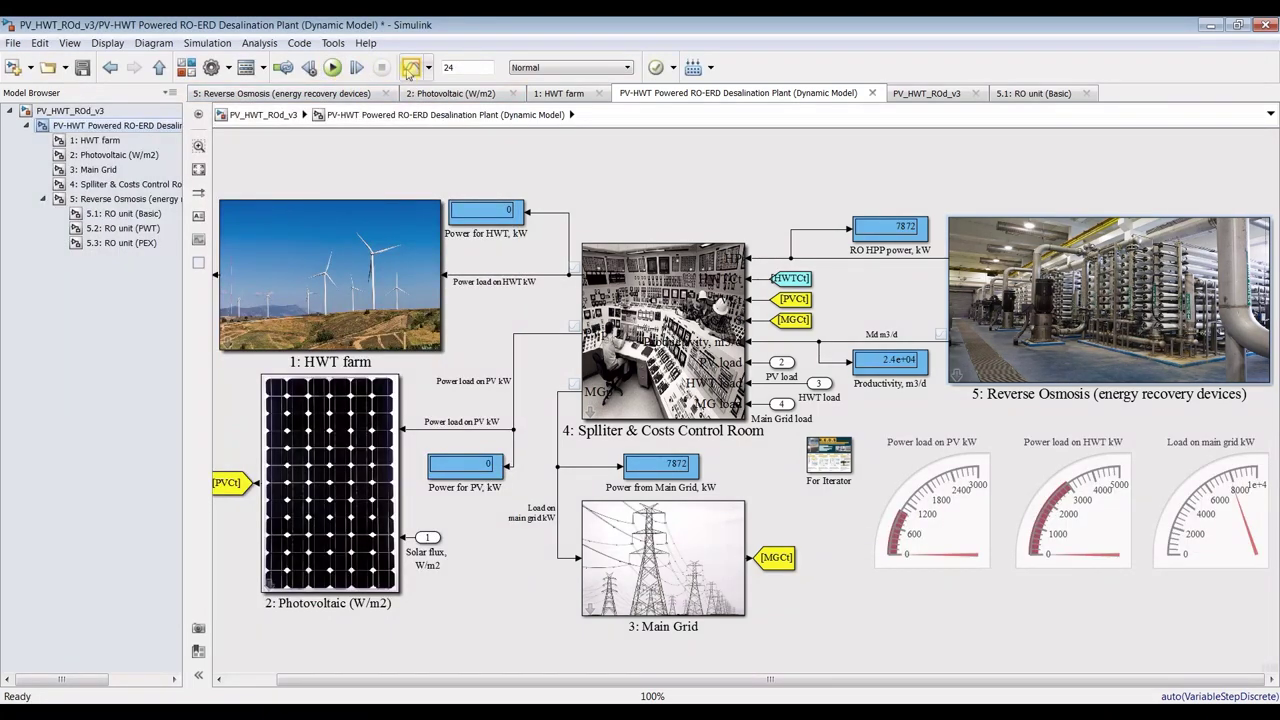
# Open the Simulation Data Inspector full screen, extend its signal list and look through Run 1's signals
pyautogui.click(408, 68)
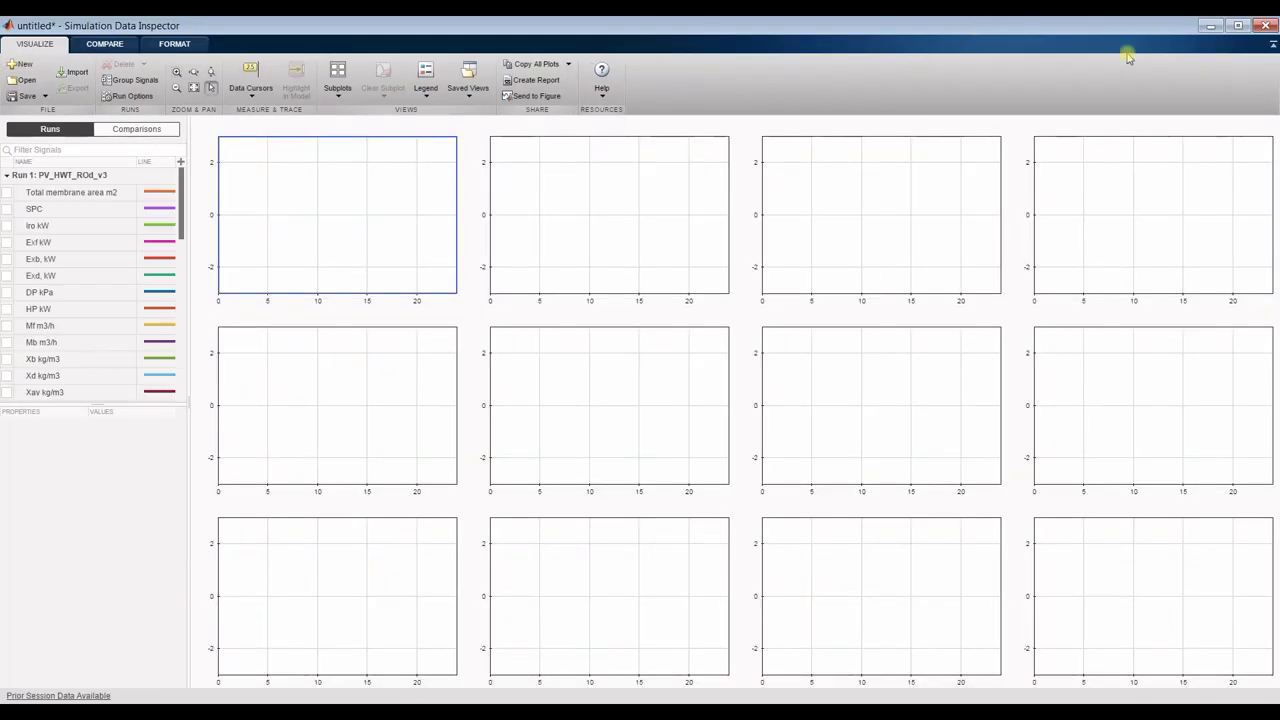
pyautogui.click(1236, 26)
pyautogui.moveTo(100, 403); pyautogui.dragTo(100, 683)
pyautogui.scroll(-6, 107, 469)
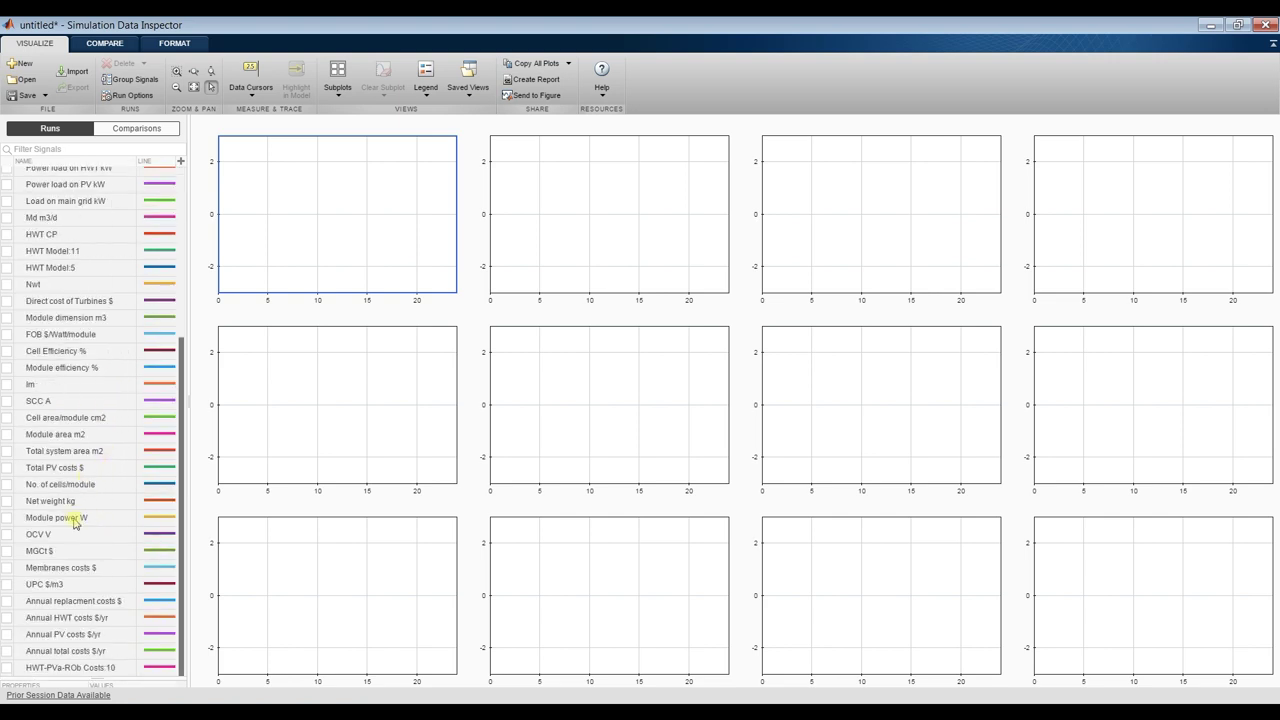
pyautogui.scroll(5, 71, 505)
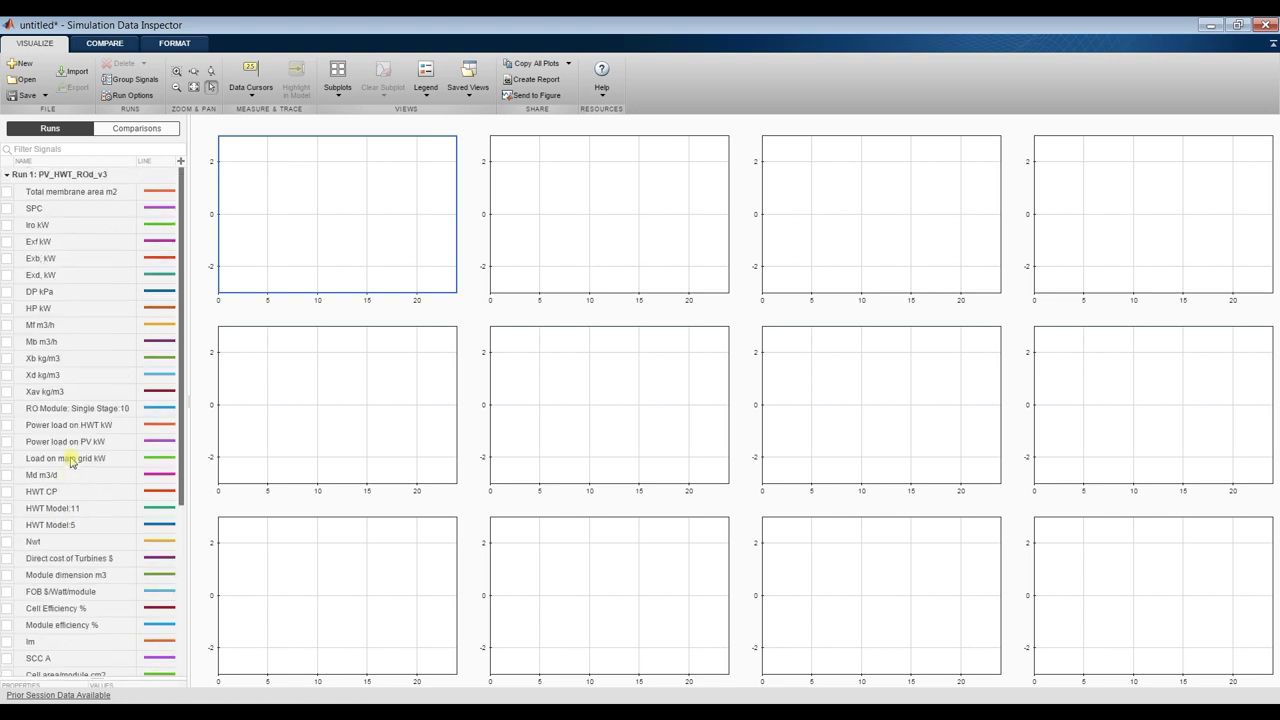
pyautogui.scroll(-2, 55, 280)
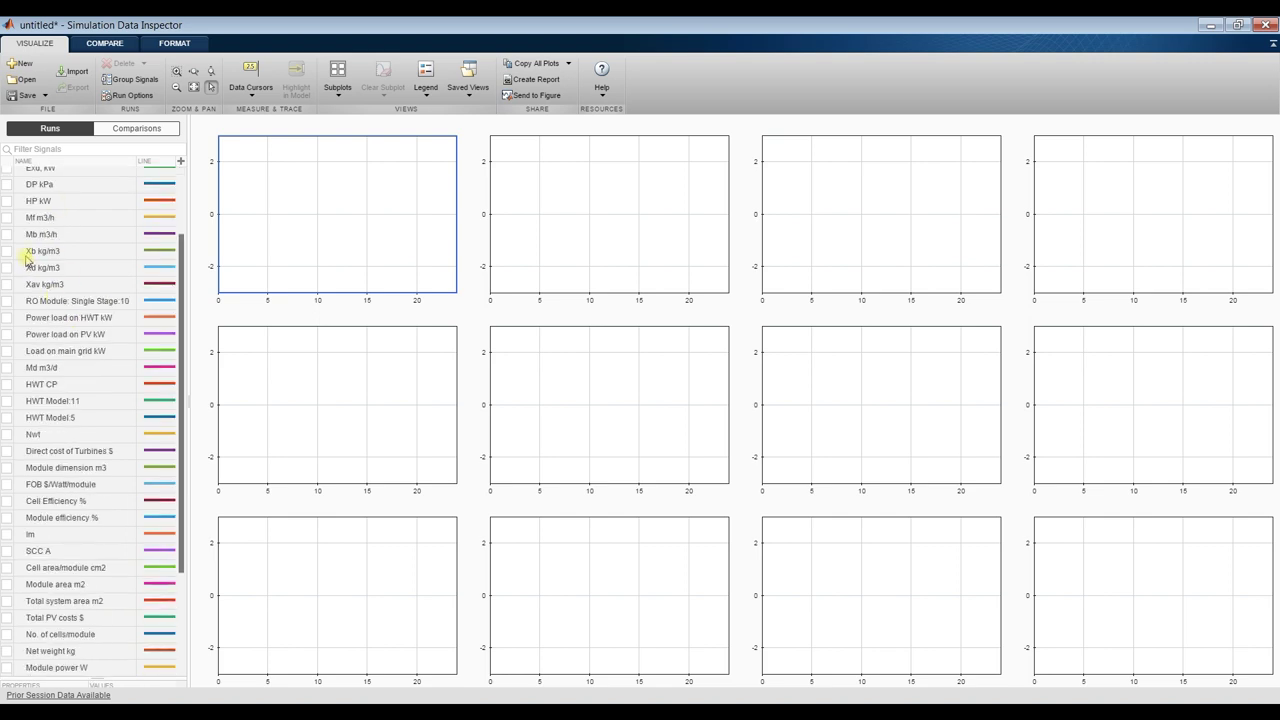
# Plot Mf m3/h and Mb m3/h together in the first subplot, and Xb kg/m3 in the second
pyautogui.click(8, 218)
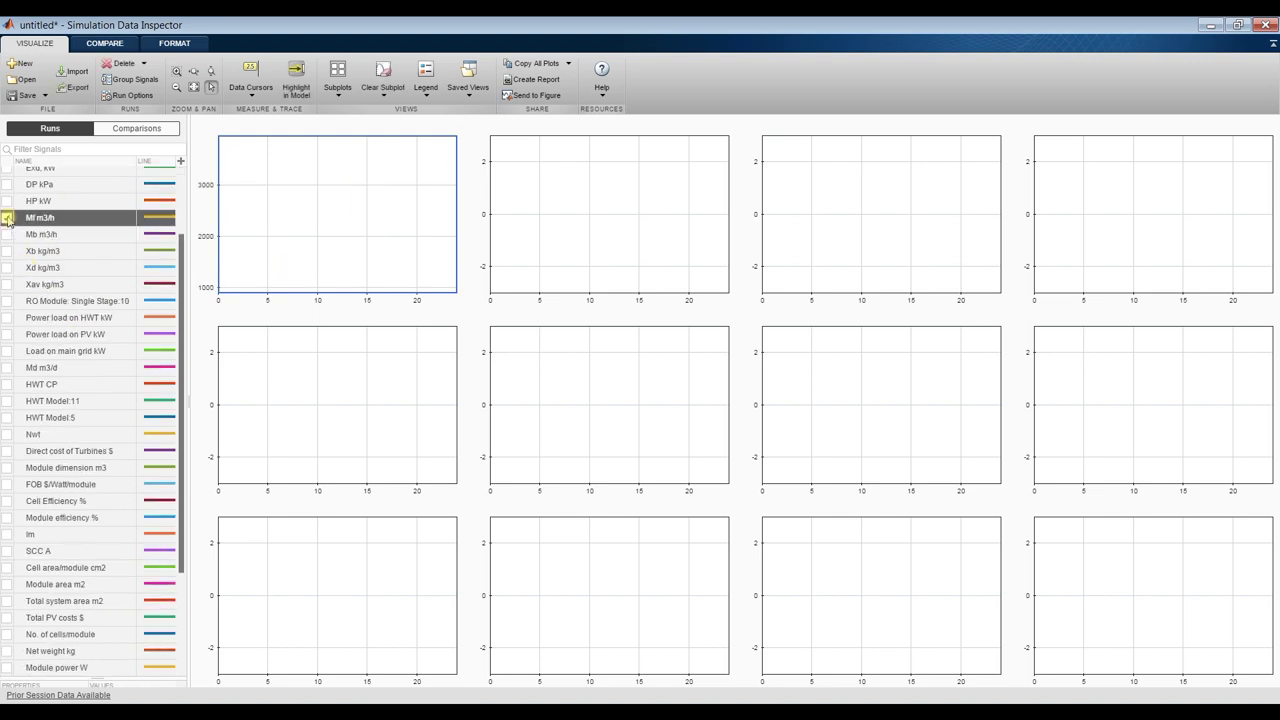
pyautogui.click(6, 234)
pyautogui.click(505, 183)
pyautogui.click(7, 251)
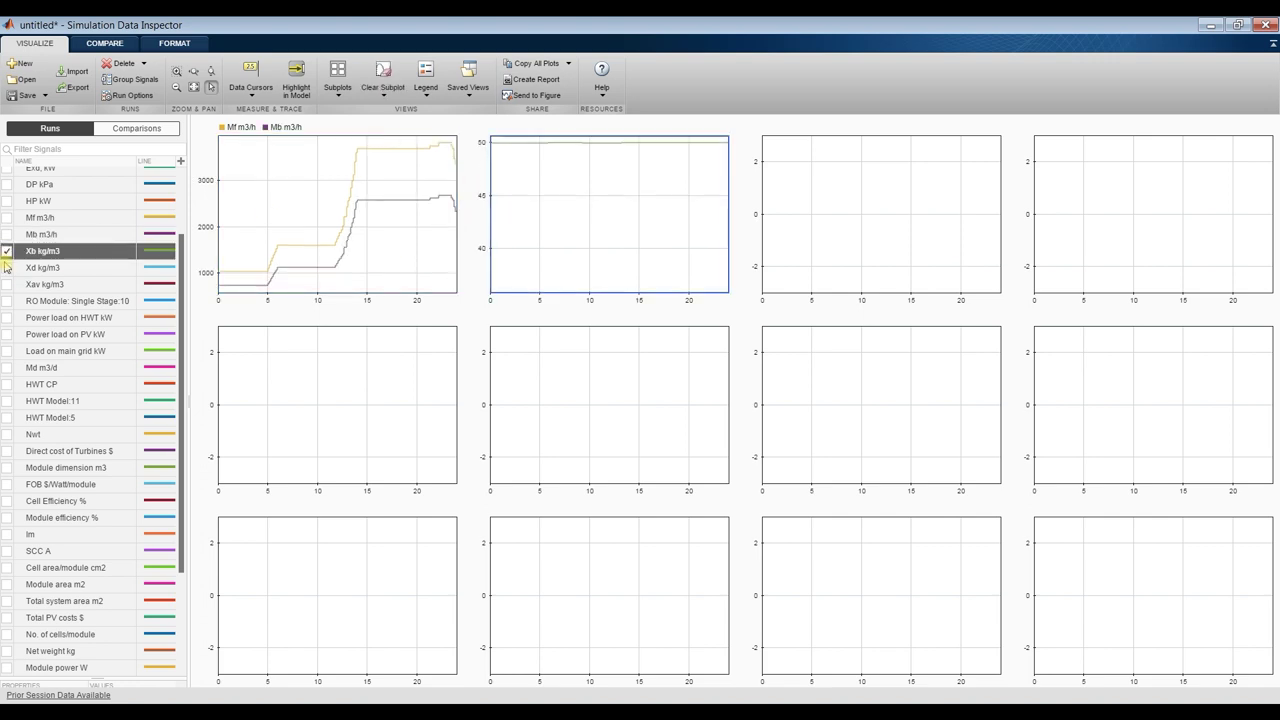
# Plot the HWT, PV and main grid power loads together in the third subplot of the first row
pyautogui.click(795, 205)
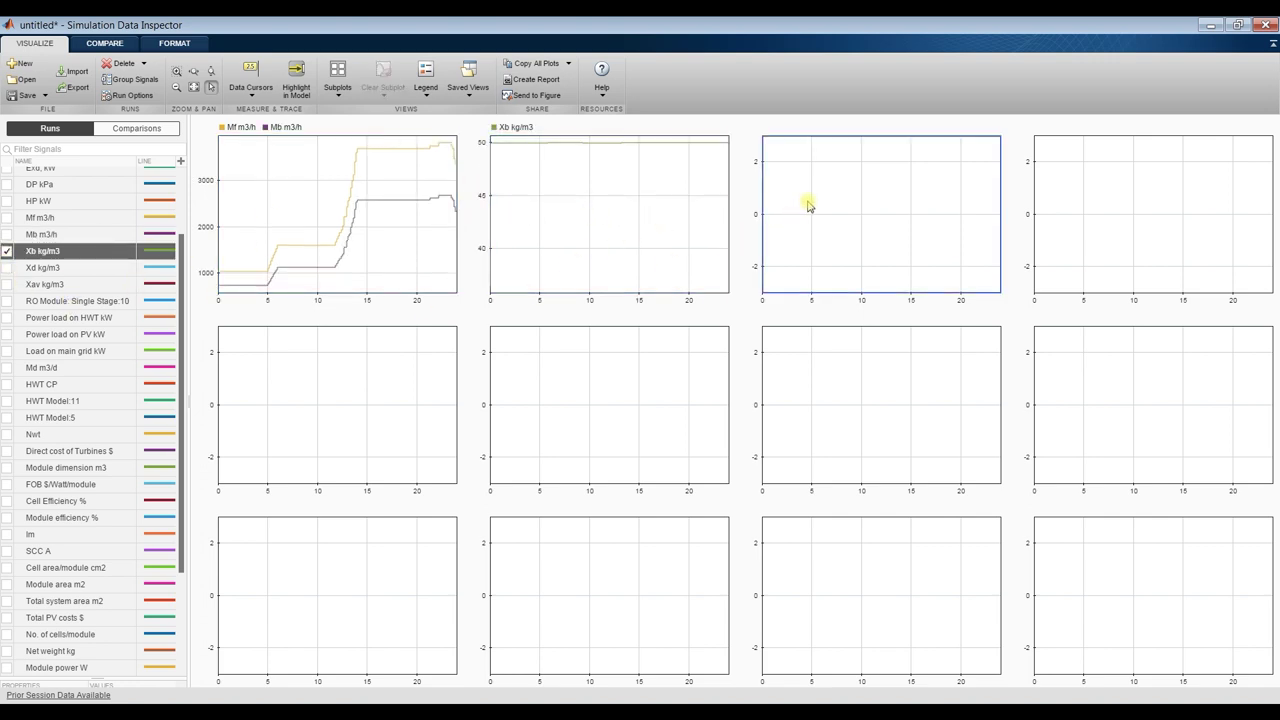
pyautogui.scroll(-2, 25, 342)
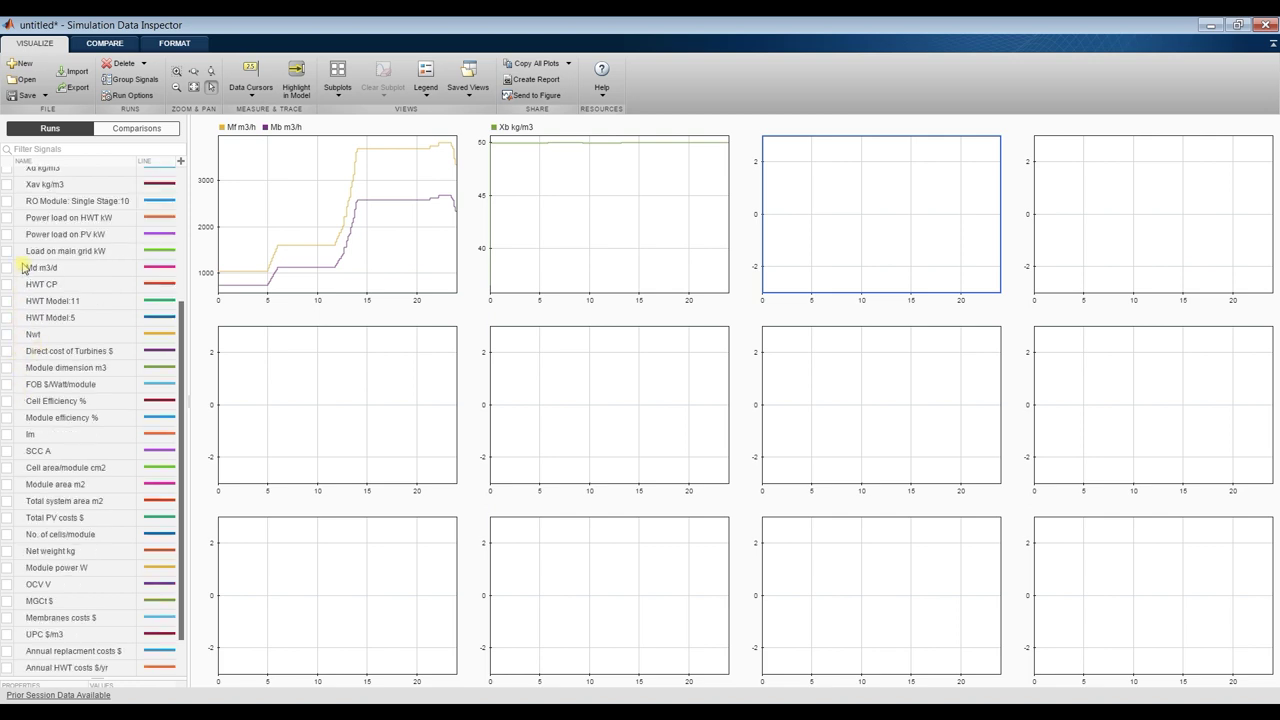
pyautogui.click(7, 218)
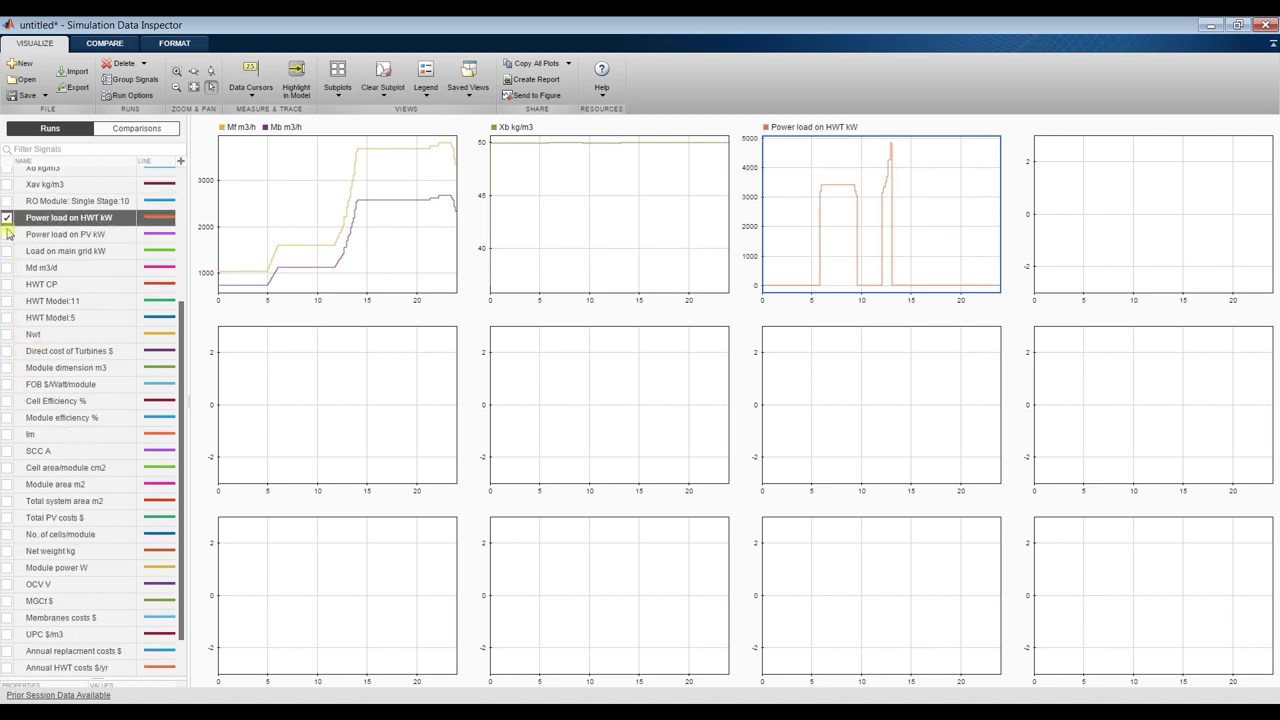
pyautogui.click(7, 235)
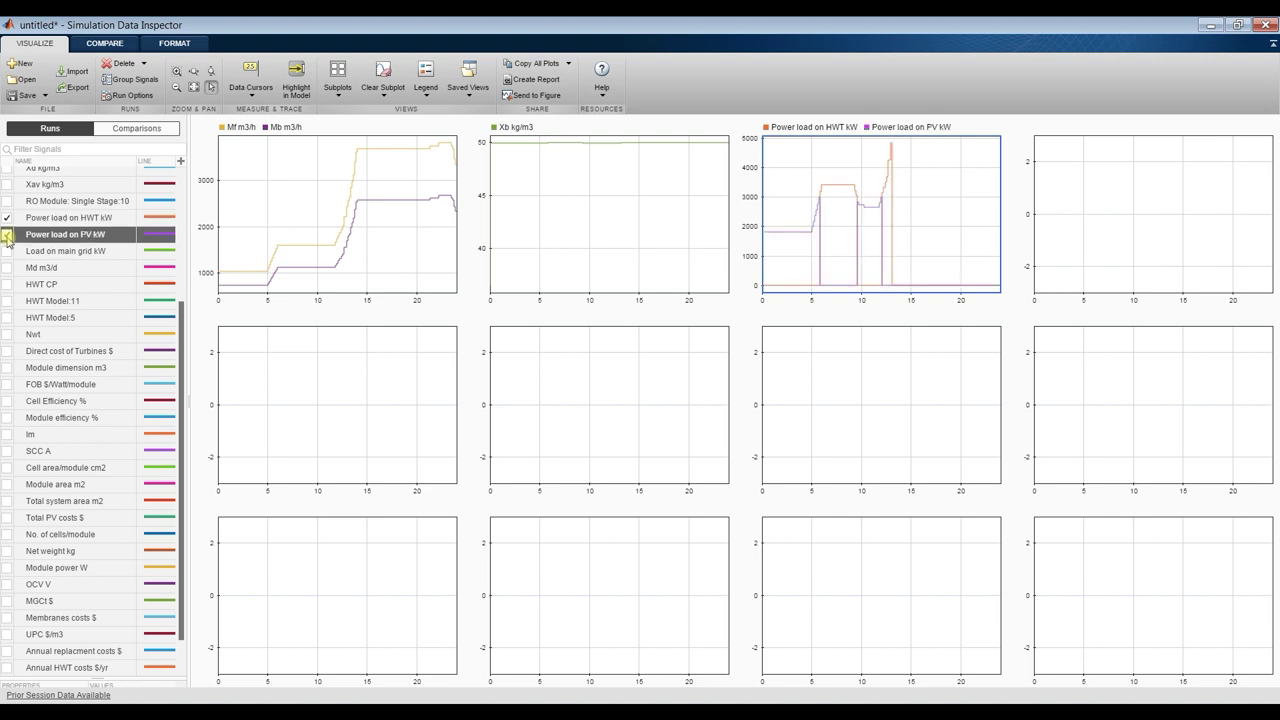
pyautogui.click(7, 251)
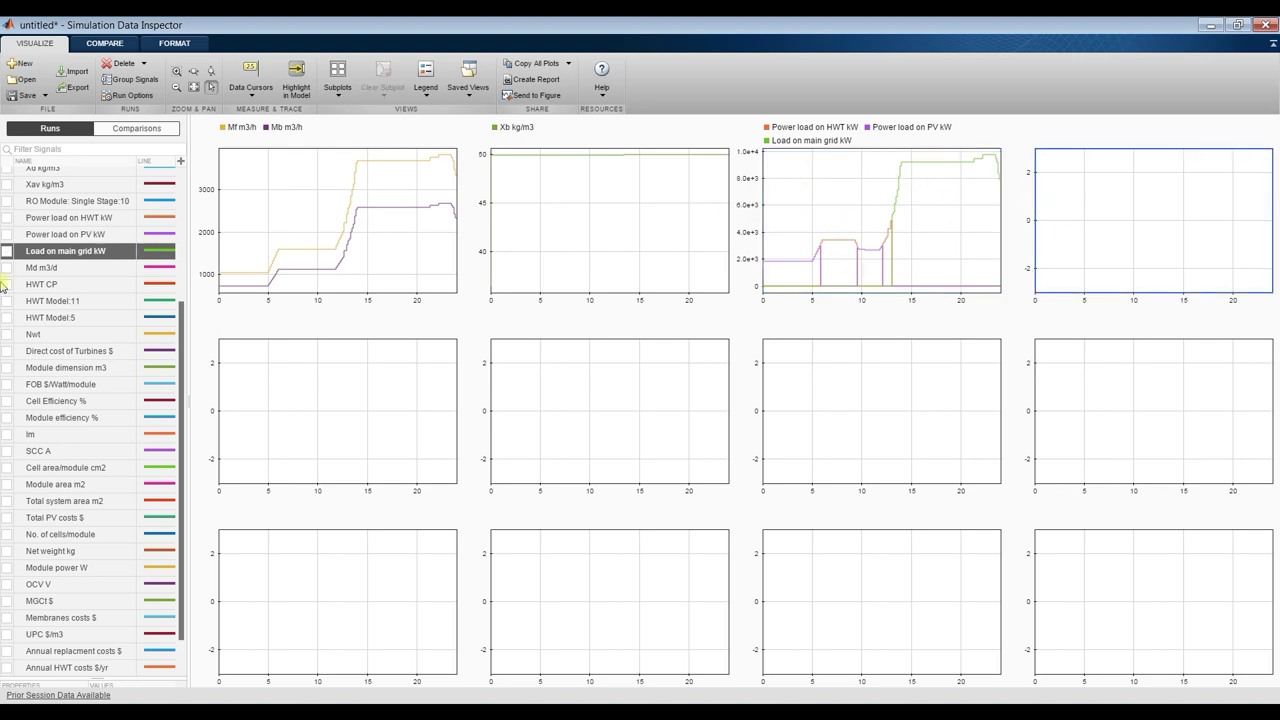
# Plot Nwt in the first row's last subplot and UPC $/m3 in the second row's first subplot
pyautogui.click(7, 335)
pyautogui.click(270, 382)
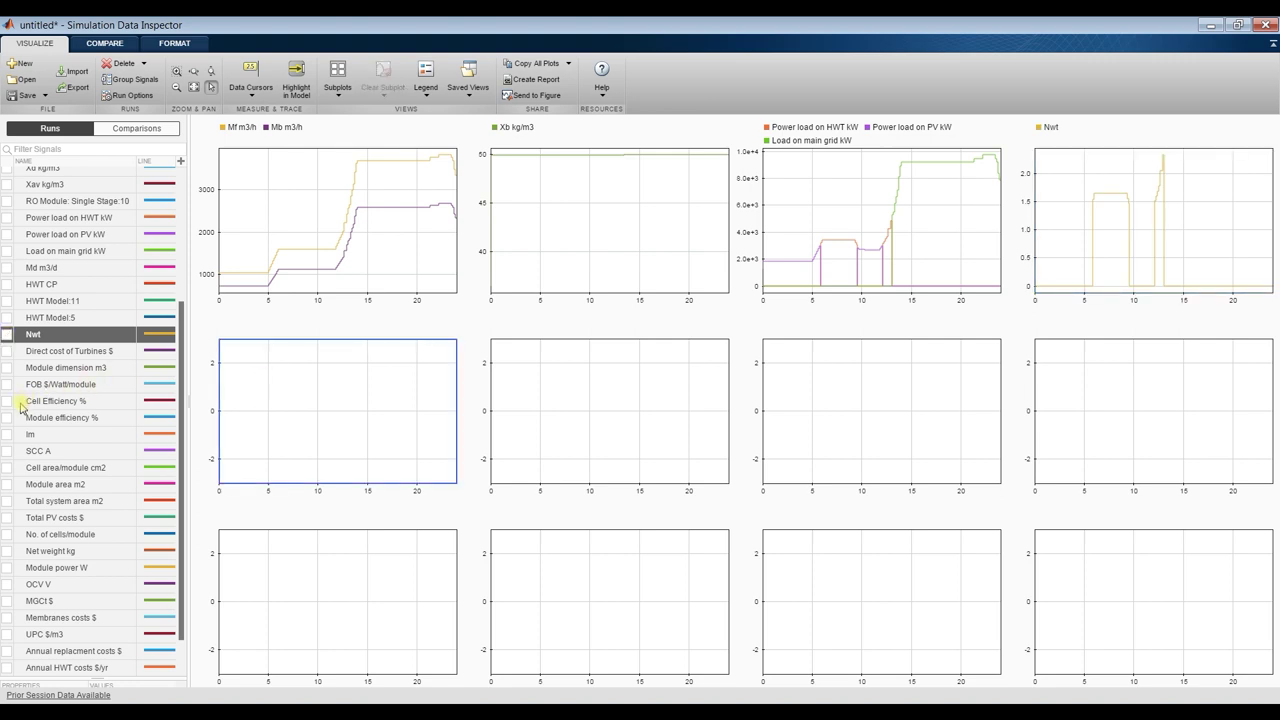
pyautogui.scroll(-1, 20, 404)
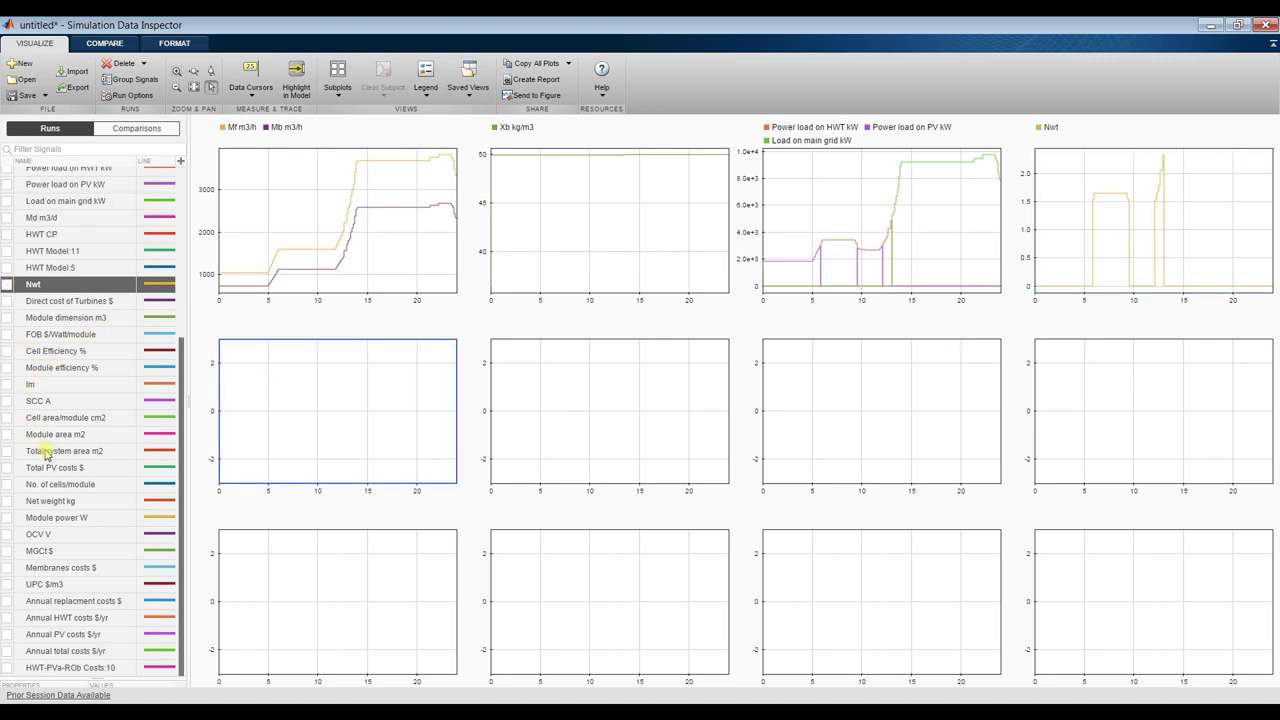
pyautogui.click(7, 585)
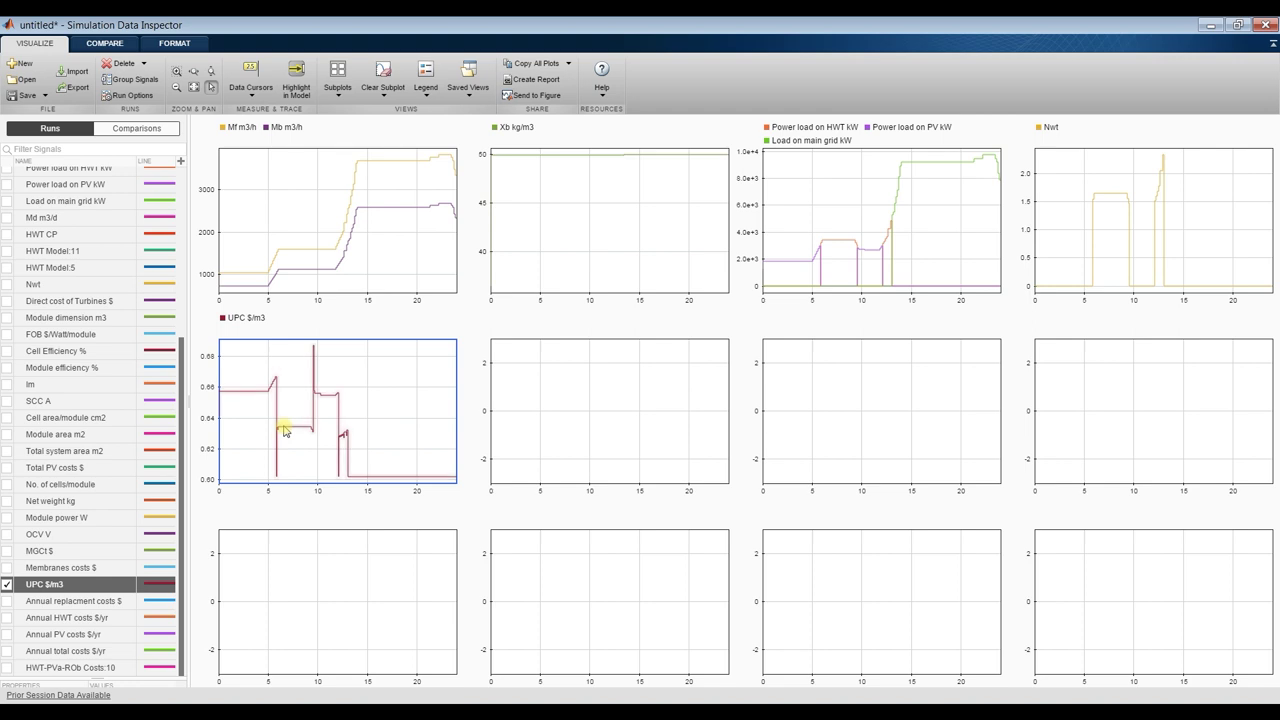
# Plot Annual HWT costs $/yr and Annual PV costs $/yr together in the second row's second subplot
pyautogui.click(561, 423)
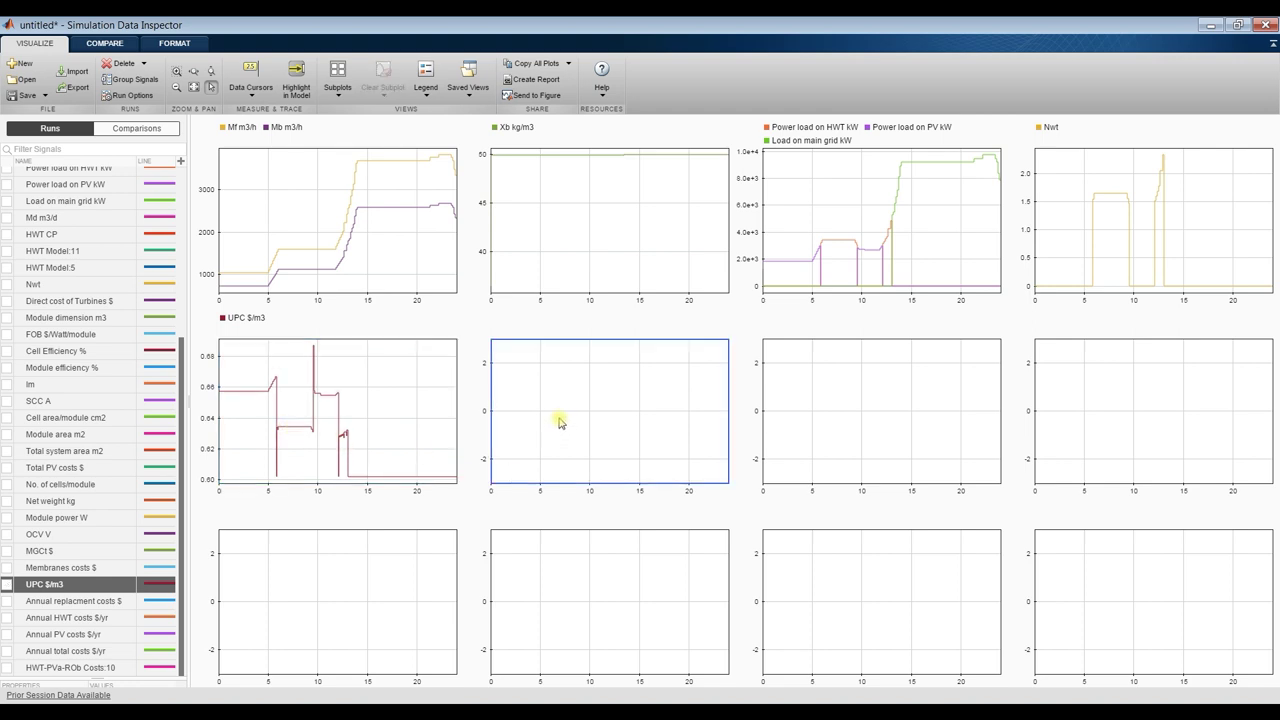
pyautogui.click(7, 618)
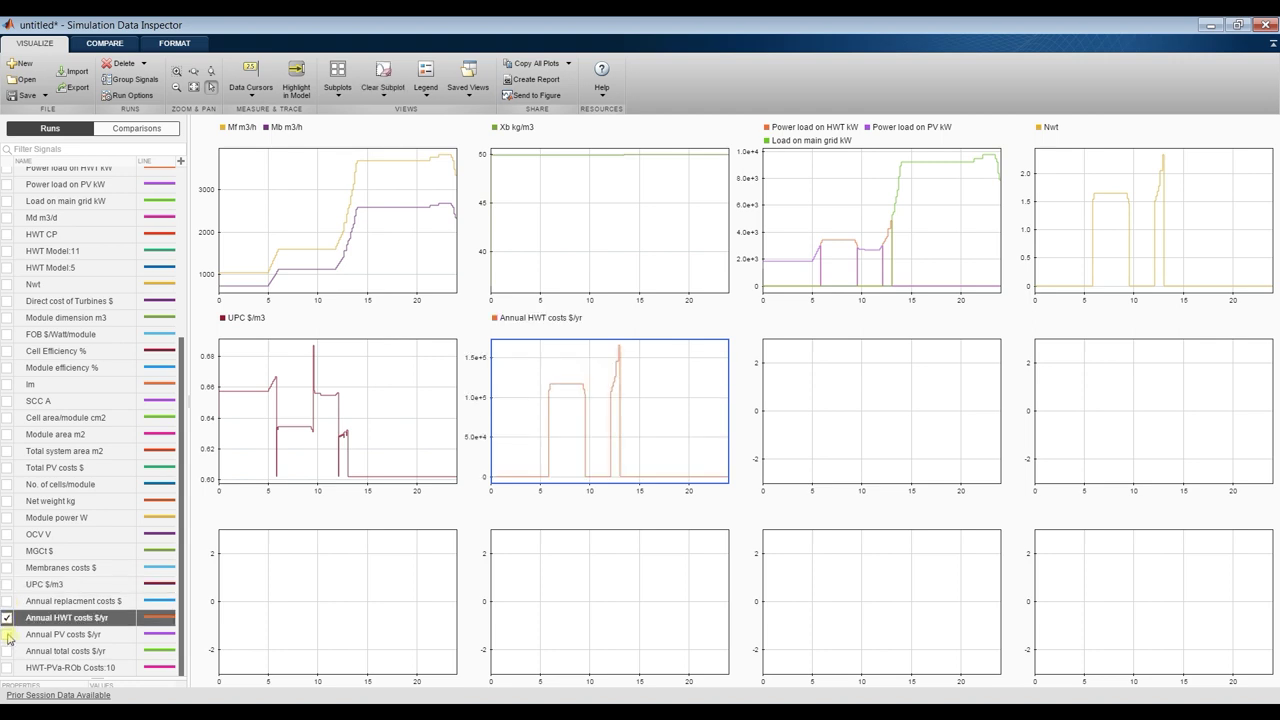
pyautogui.click(8, 634)
# Plot Total PV costs $ in the second row's third subplot and Total system area m2 in its last subplot
pyautogui.click(802, 420)
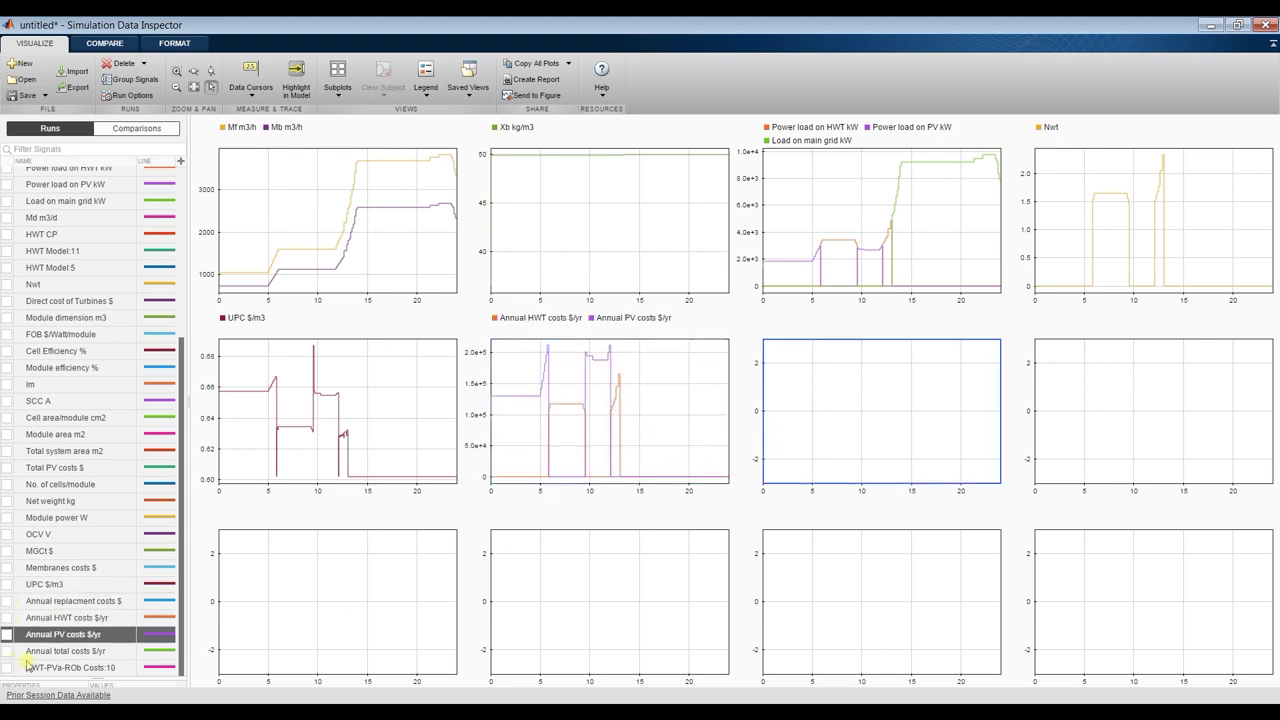
pyautogui.click(7, 467)
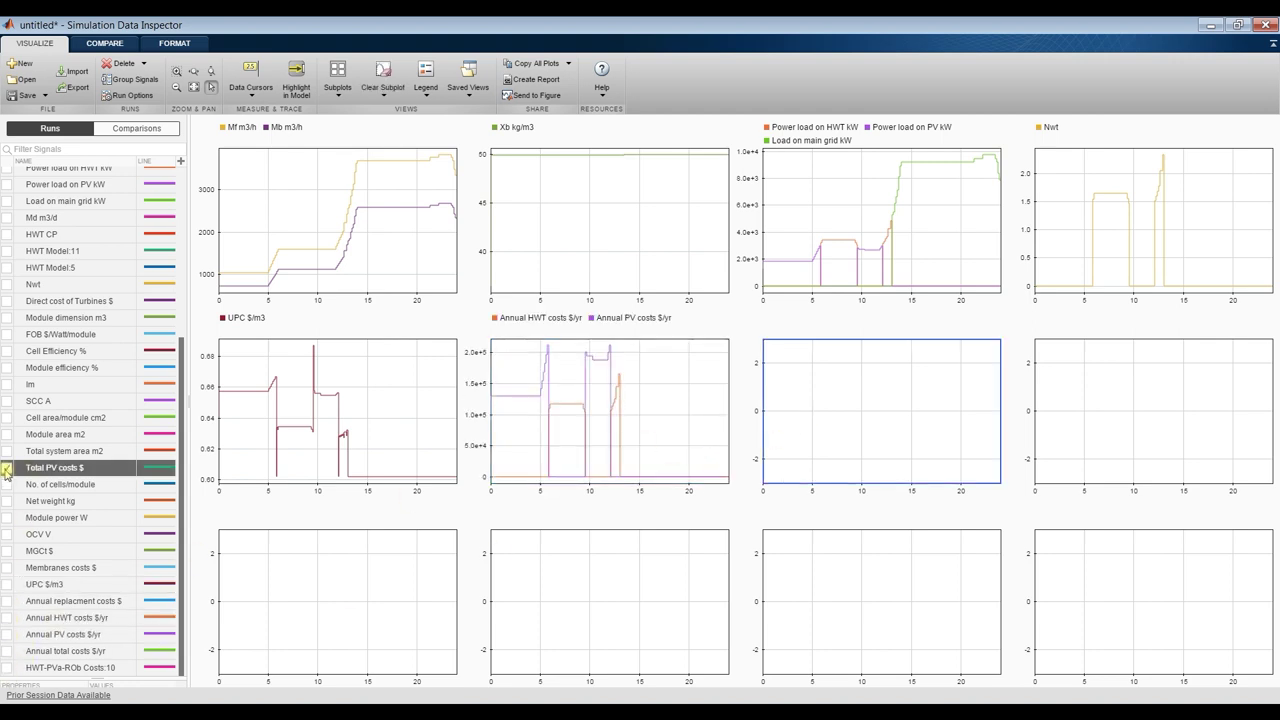
pyautogui.click(1110, 390)
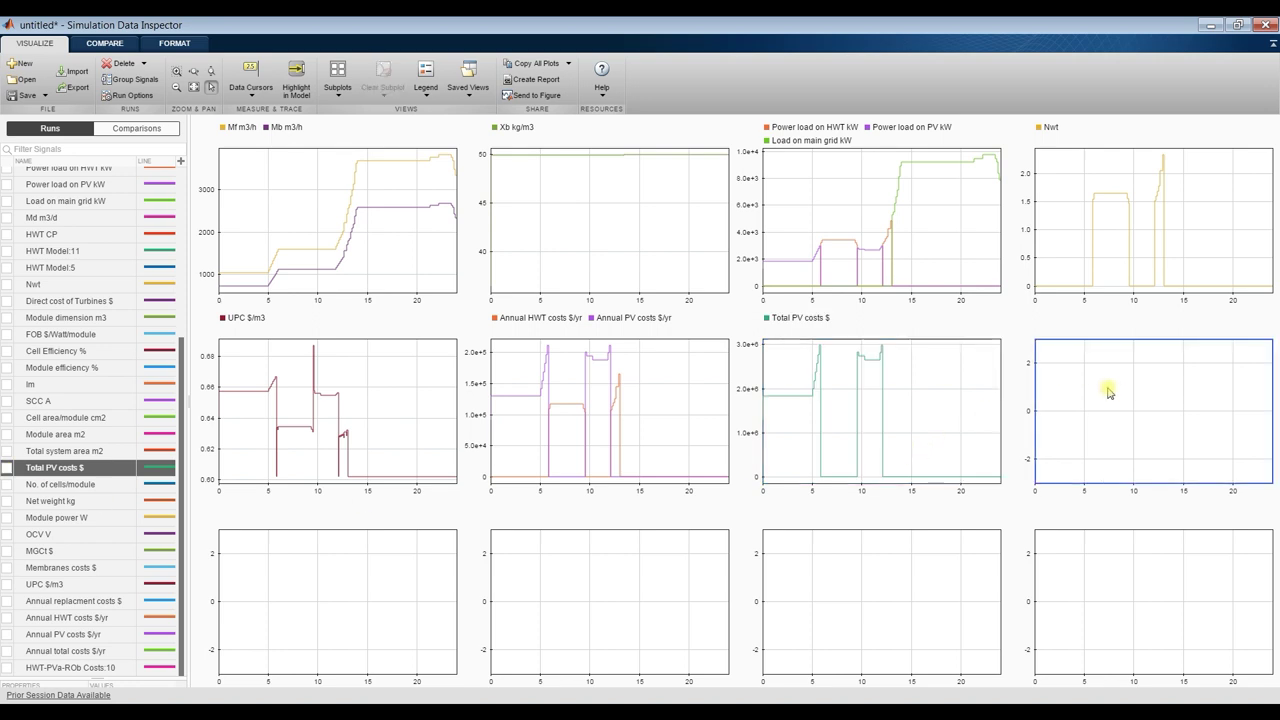
pyautogui.click(6, 452)
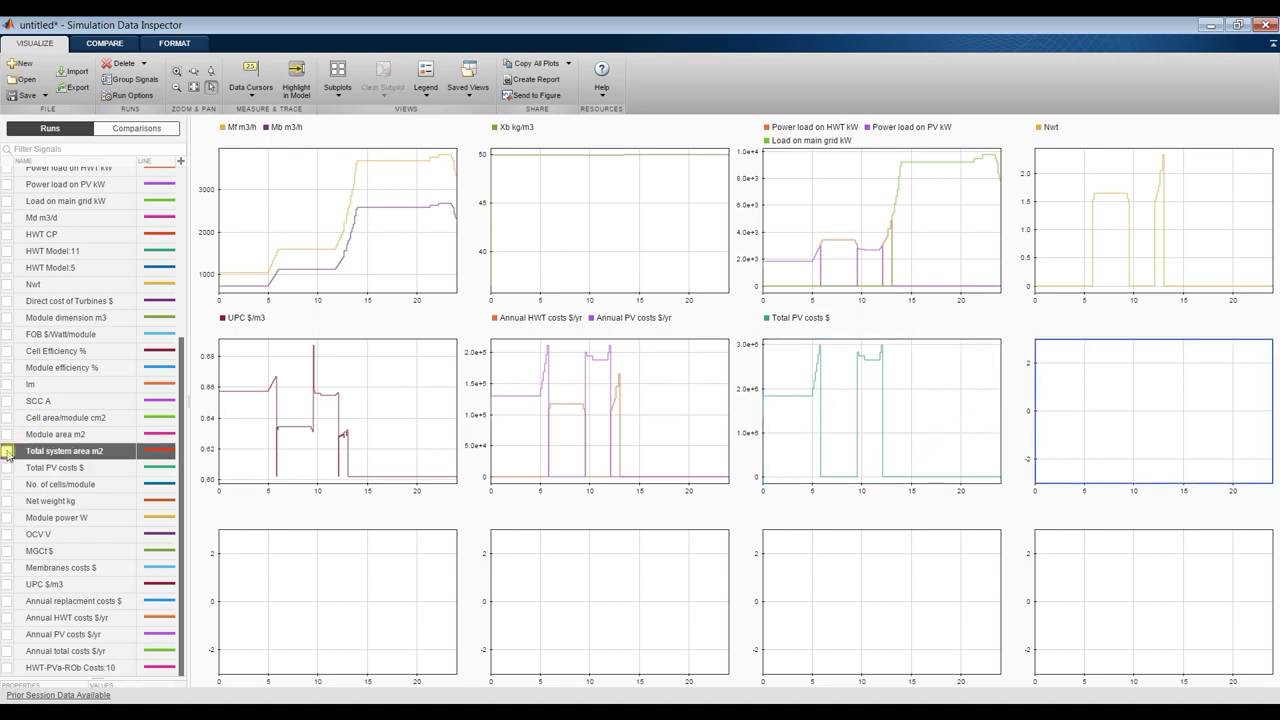
# Plot SPC in the third row's first subplot, and Iro kW, Exf kW and Exb, kW together in its second subplot
pyautogui.click(360, 563)
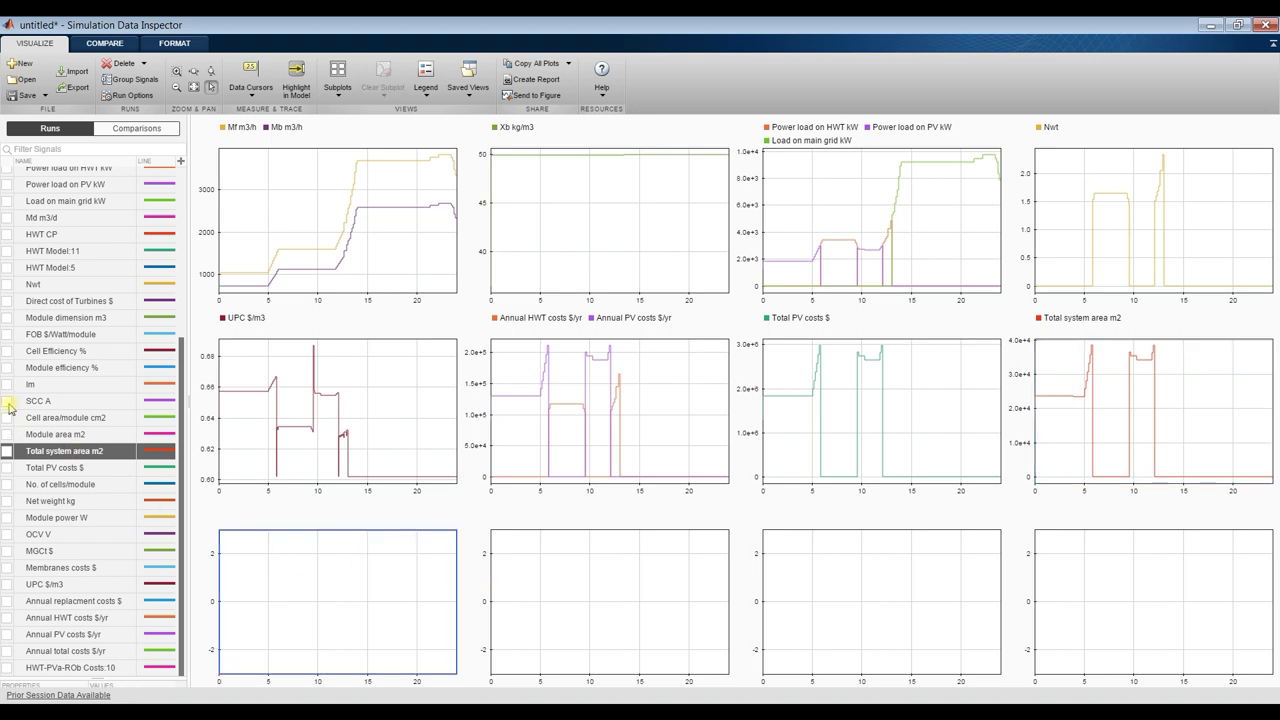
pyautogui.scroll(5, 17, 255)
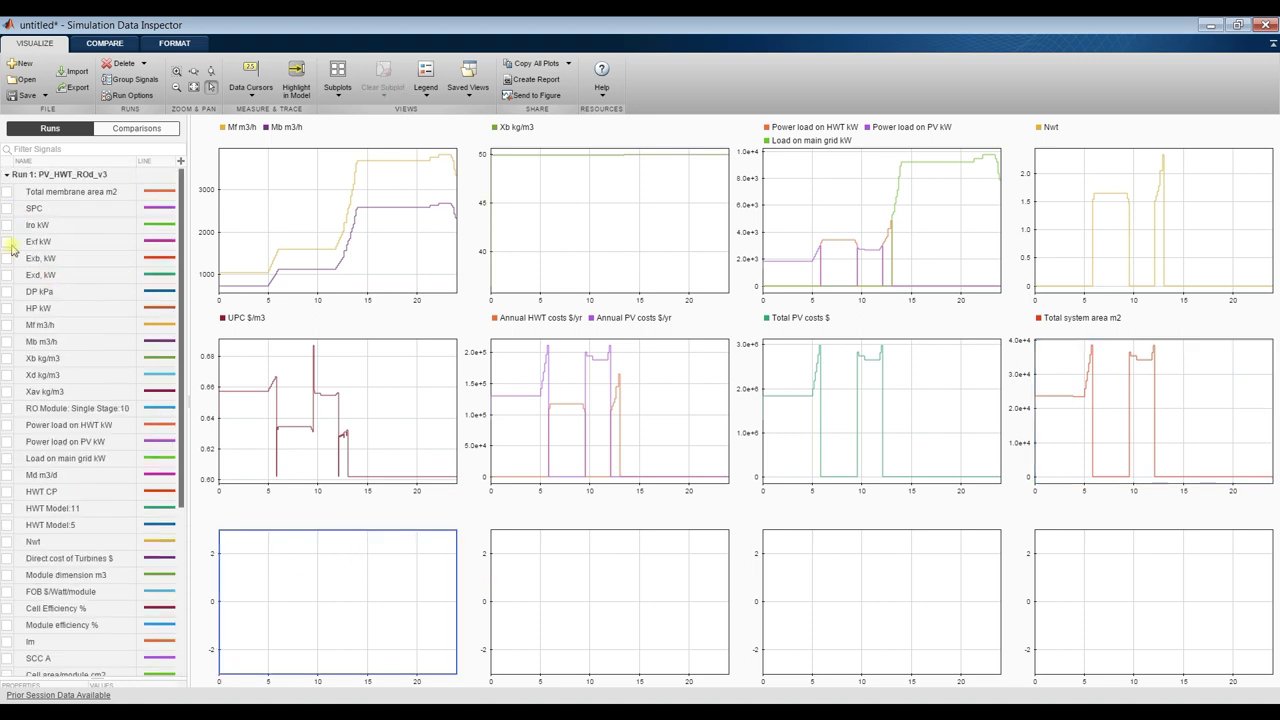
pyautogui.click(8, 209)
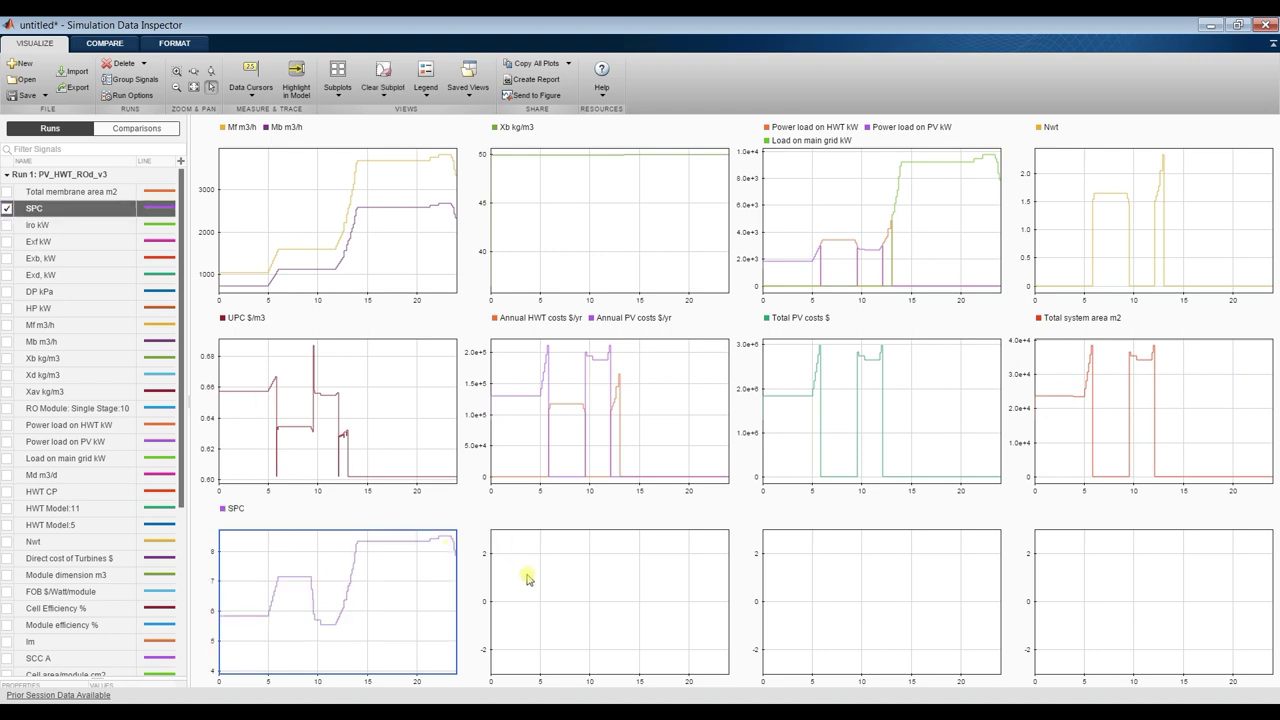
pyautogui.click(7, 225)
pyautogui.click(8, 242)
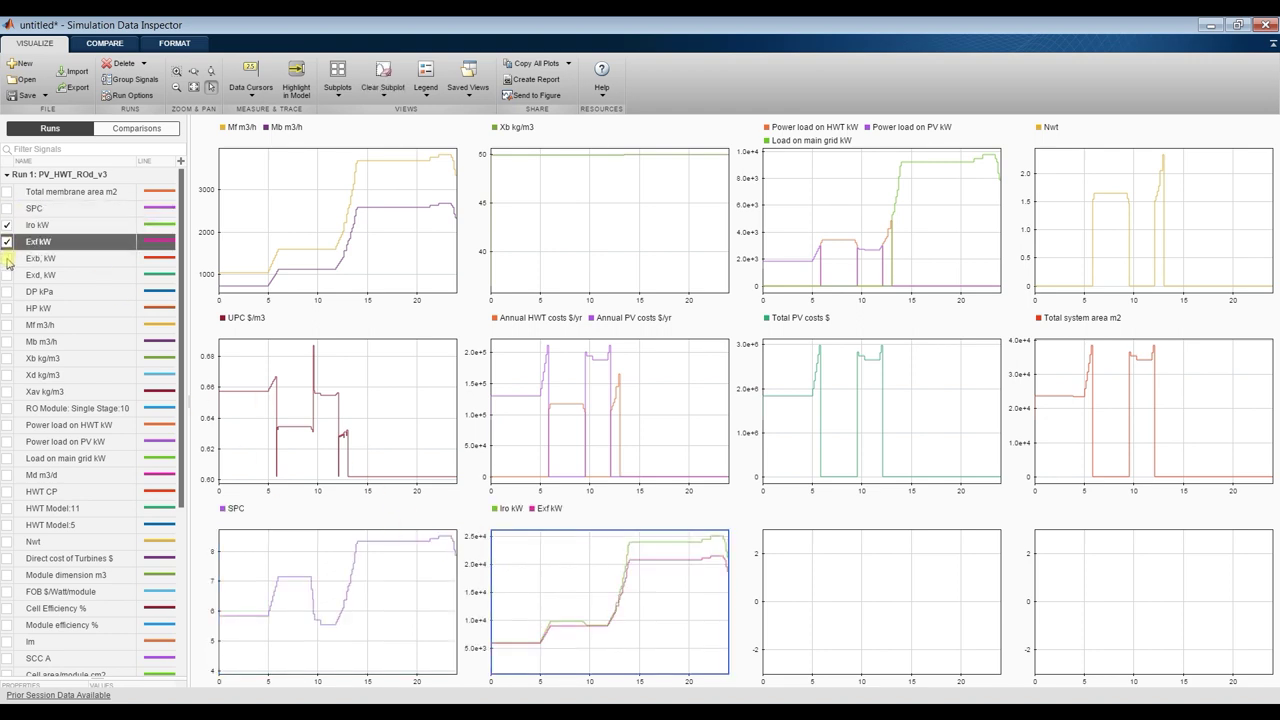
pyautogui.click(8, 258)
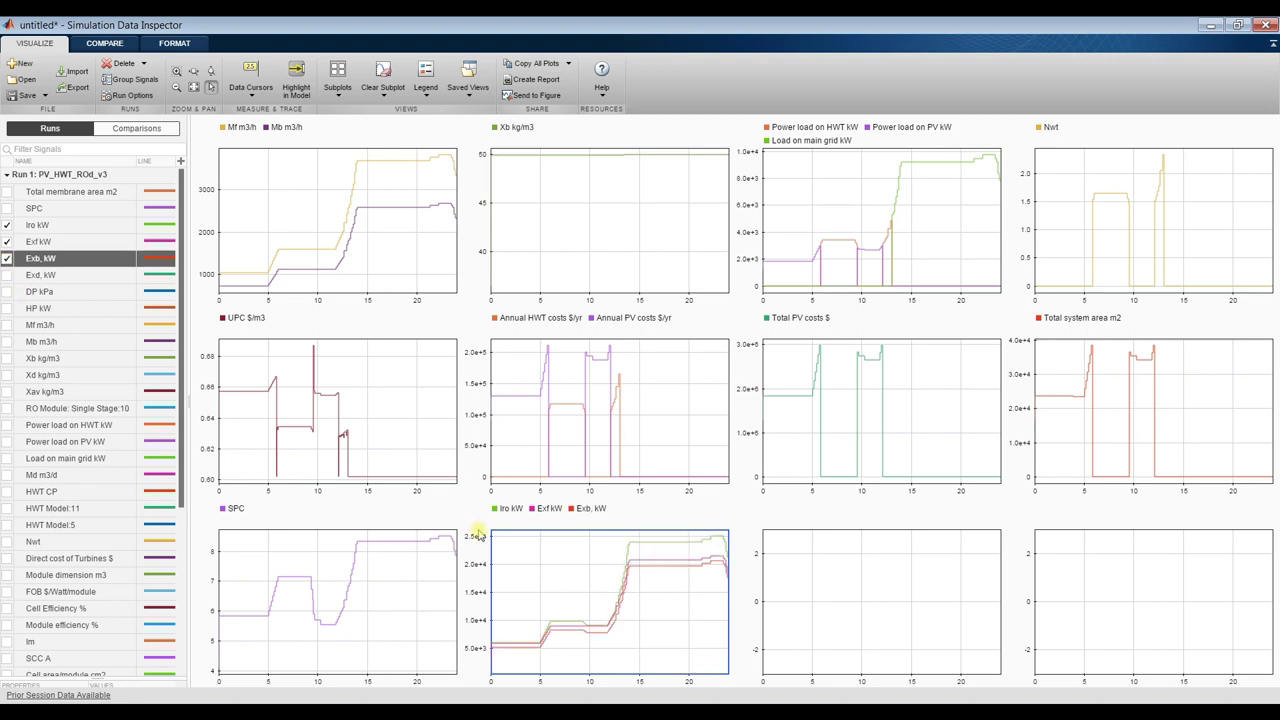
# Close the Simulation Data Inspector and fit the PV-HWT Powered RO-ERD Desalination Plant diagram to the view in Simulink
pyautogui.click(1263, 24)
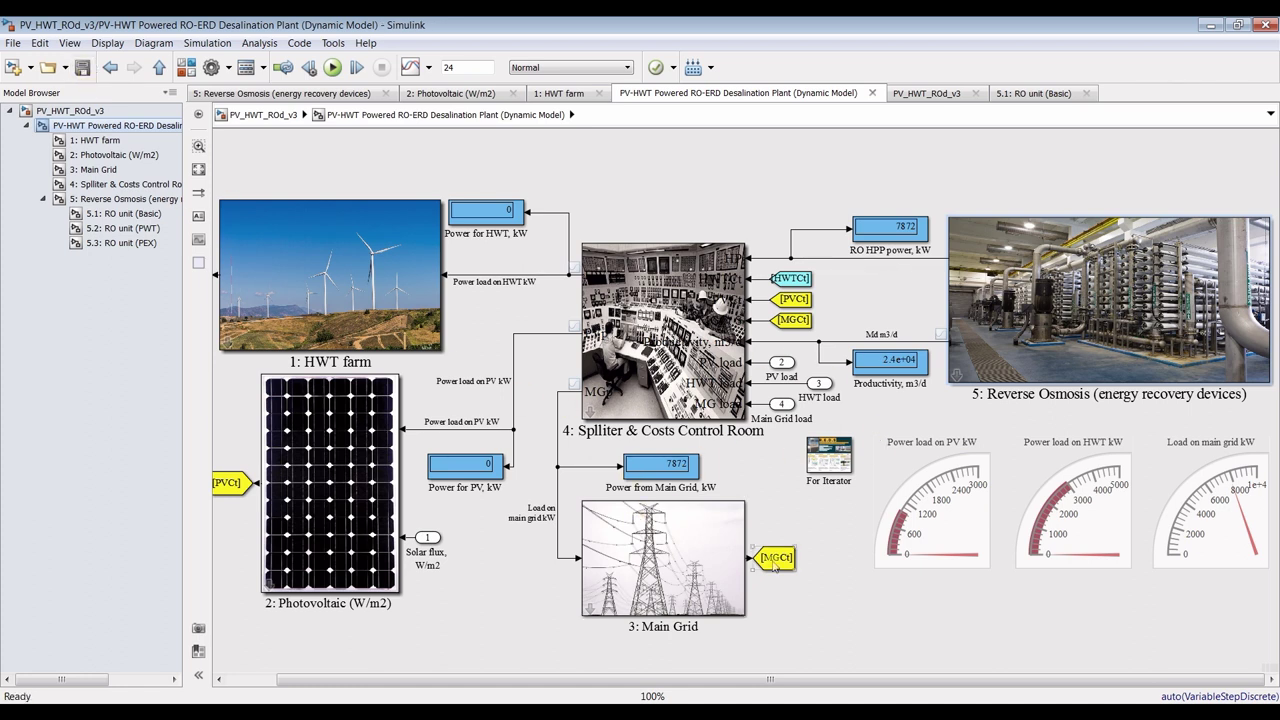
pyautogui.click(199, 170)
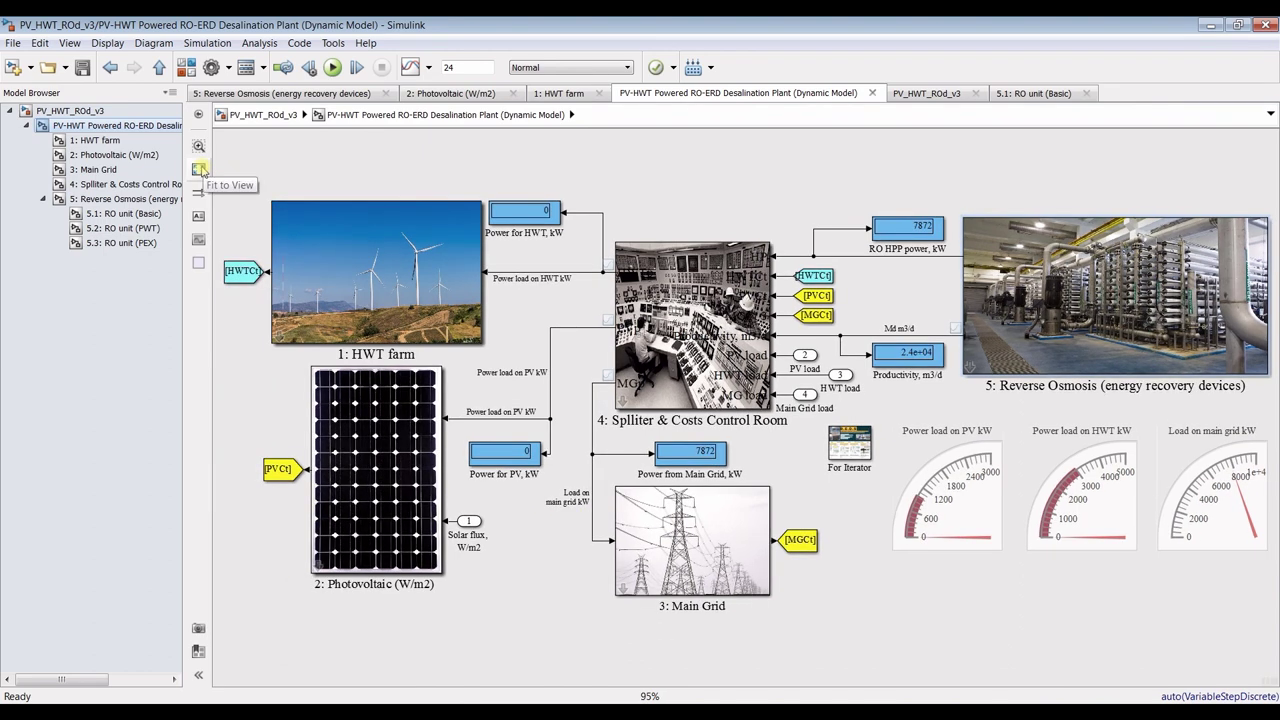